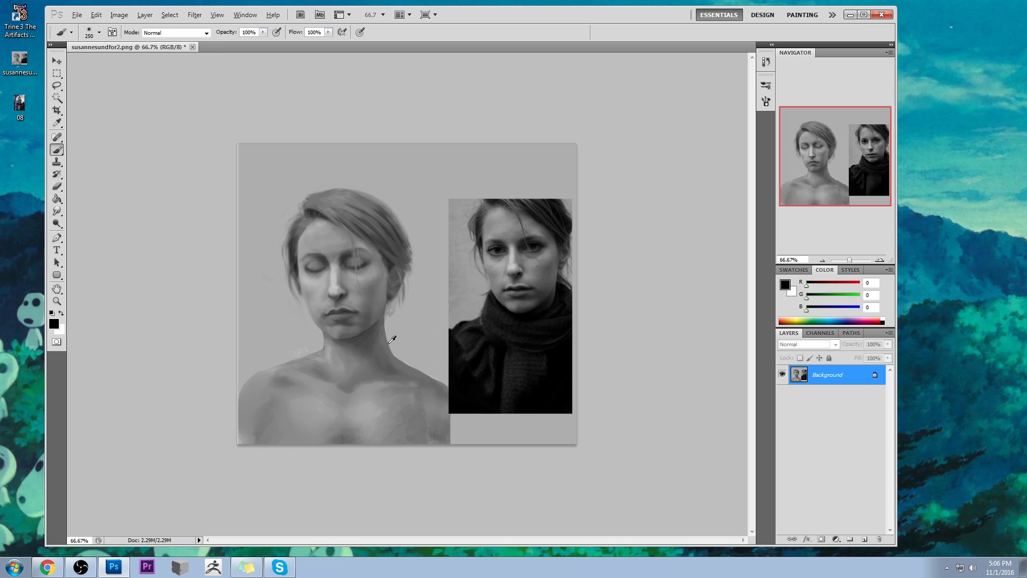
# - Add a new layer above the Background and set its blending mode to Darken
pyautogui.keyDown('alt'); pyautogui.click(322, 339); pyautogui.keyUp('alt')
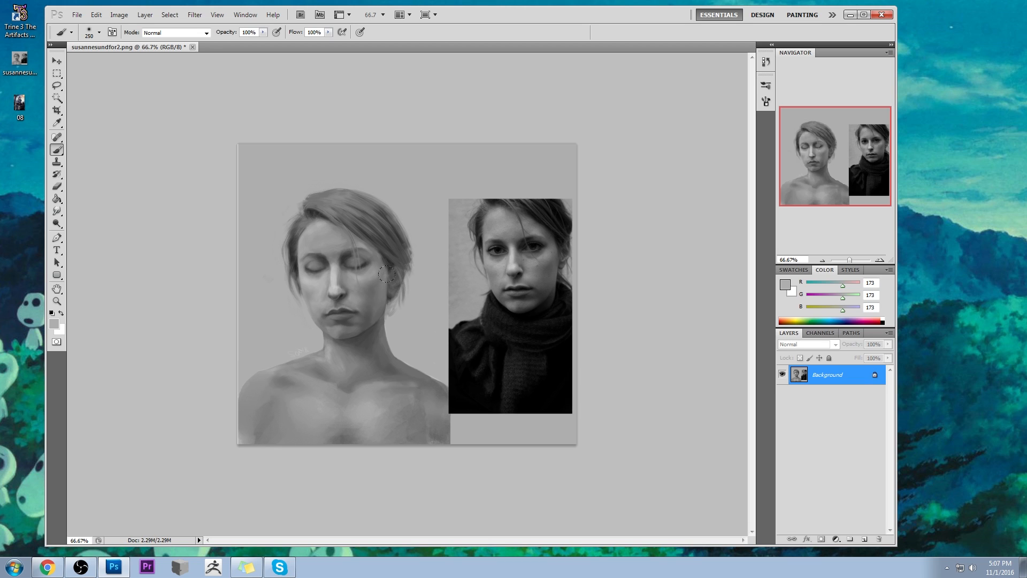
pyautogui.press(']')
pyautogui.click(864, 538)
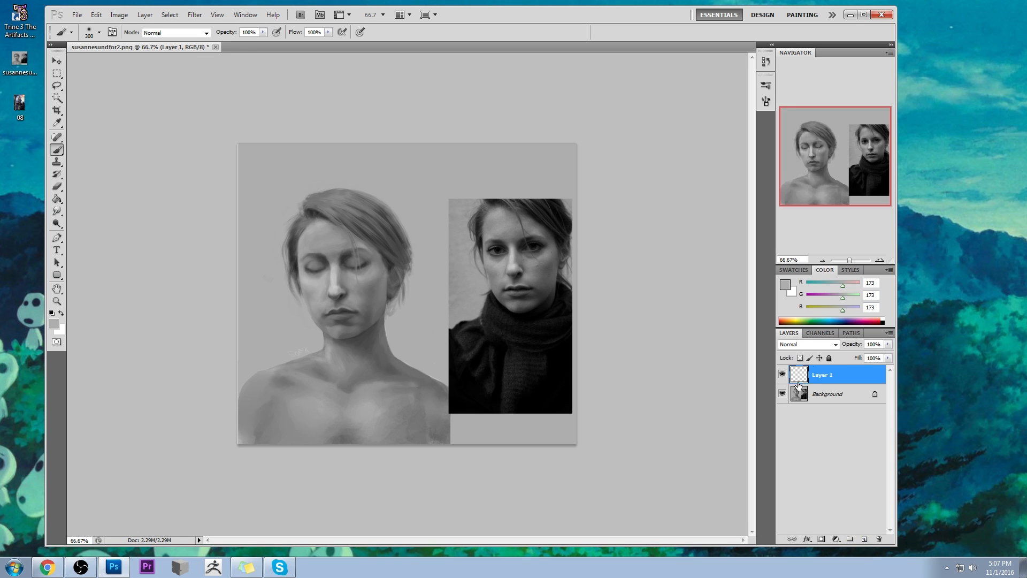
pyautogui.click(806, 344)
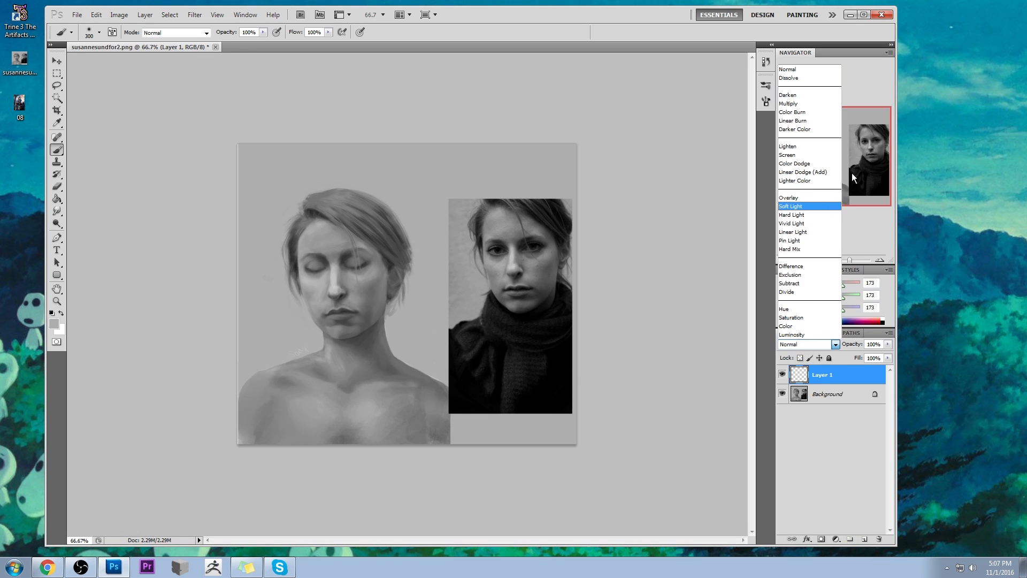
pyautogui.click(810, 94)
# - Shade the painted woman's face, neck and chest on Layer 1 with dark grey (RGB 56), using a 300 px brush at 12% opacity
pyautogui.keyDown('alt'); pyautogui.click(342, 261); pyautogui.keyUp('alt')
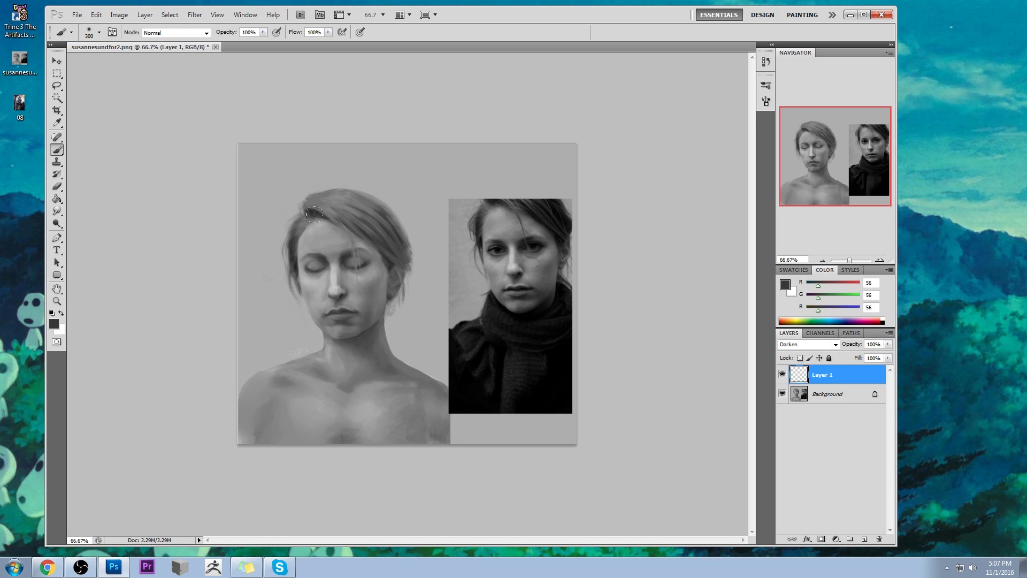
pyautogui.moveTo(344, 245); pyautogui.dragTo(337, 284)
pyautogui.hotkey('ctrl', 'z')
pyautogui.moveTo(262, 32); pyautogui.dragTo(218, 42)
pyautogui.moveTo(216, 42); pyautogui.dragTo(214, 42)
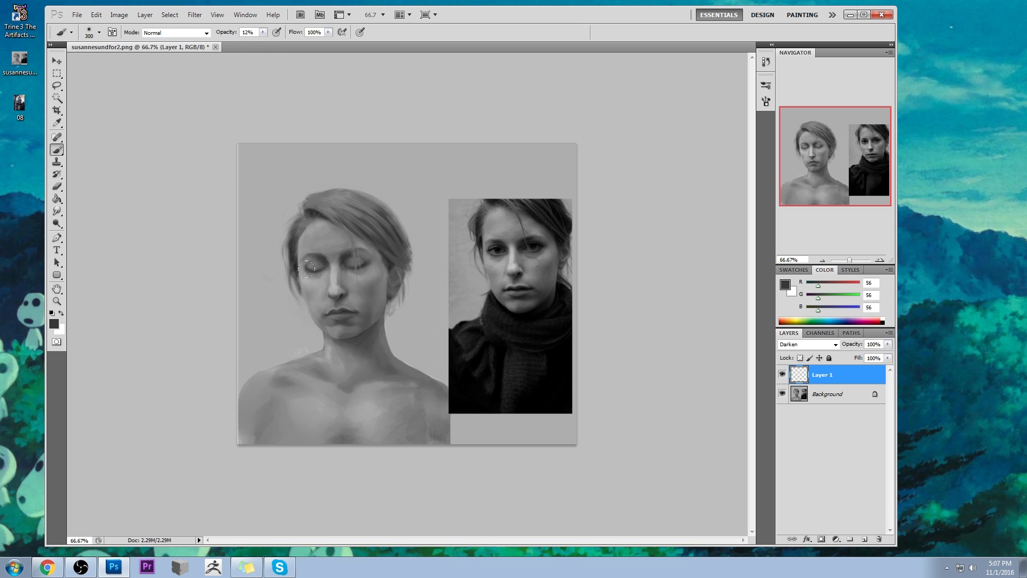
pyautogui.moveTo(346, 368)
pyautogui.mouseDown()
pyautogui.moveTo(328, 415)
pyautogui.moveTo(288, 369)
pyautogui.mouseUp()
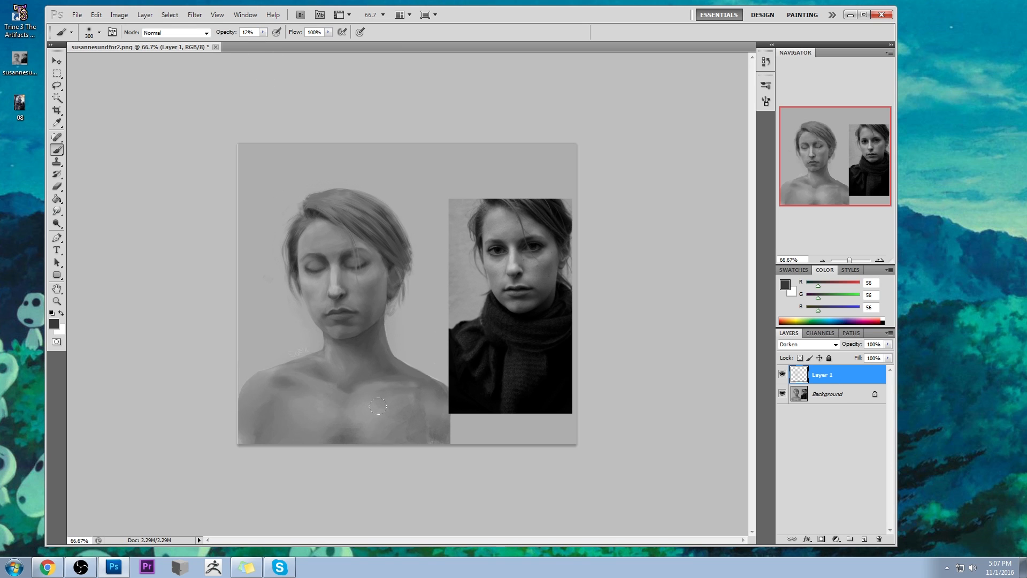
pyautogui.moveTo(331, 292); pyautogui.dragTo(319, 260)
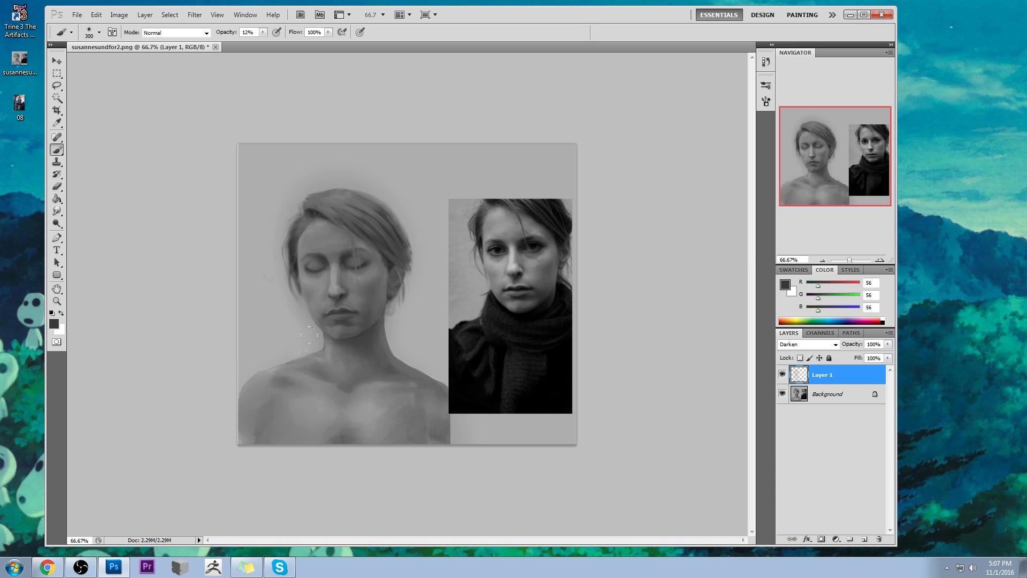
pyautogui.moveTo(336, 365)
pyautogui.mouseDown()
pyautogui.moveTo(310, 416)
pyautogui.moveTo(351, 375)
pyautogui.mouseUp()
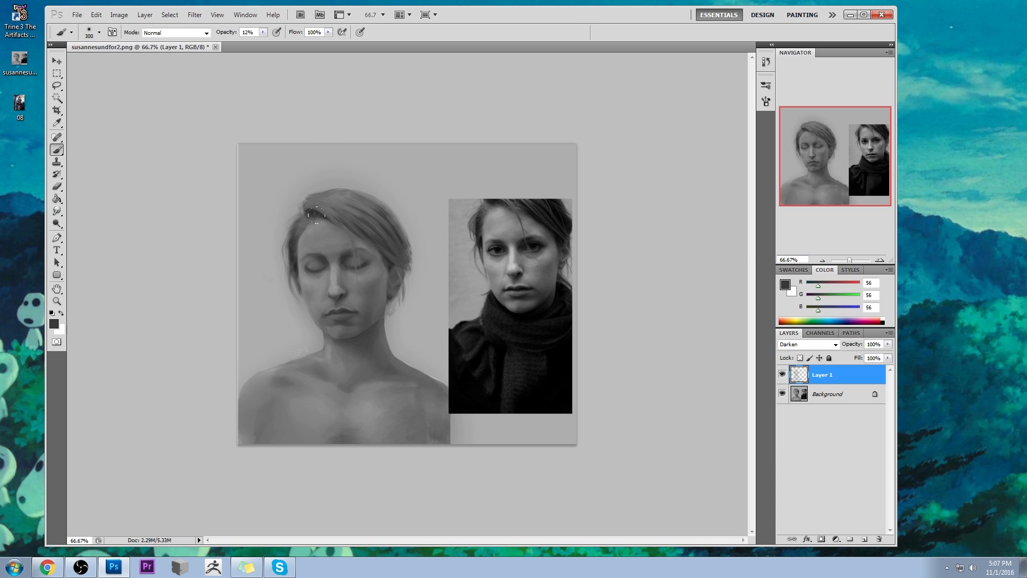
# - Compare the shading on Layer 1 in Normal blending mode and set the layer back to Darken
pyautogui.keyDown('alt'); pyautogui.click(356, 279); pyautogui.keyUp('alt')
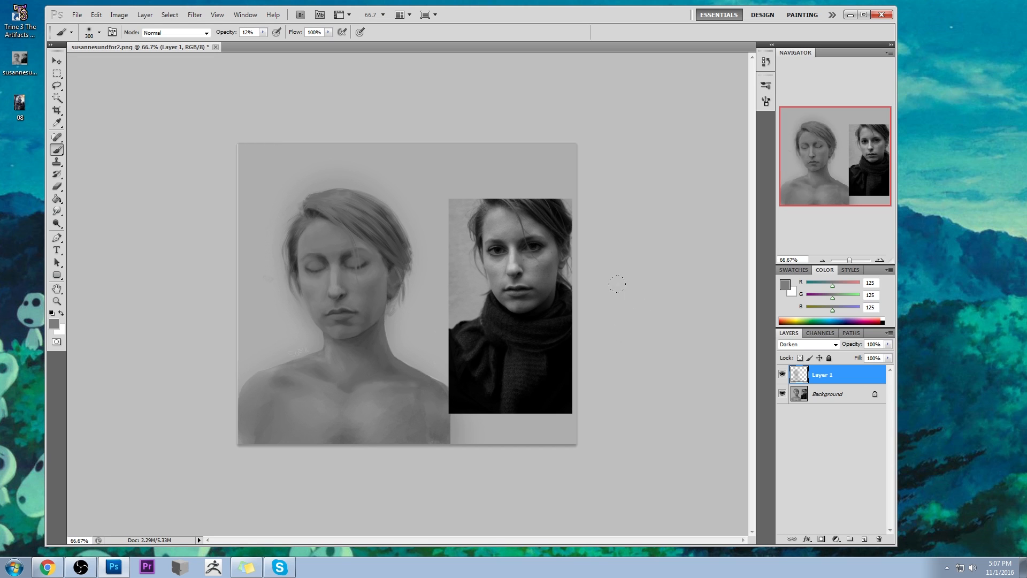
pyautogui.click(821, 342)
pyautogui.click(803, 68)
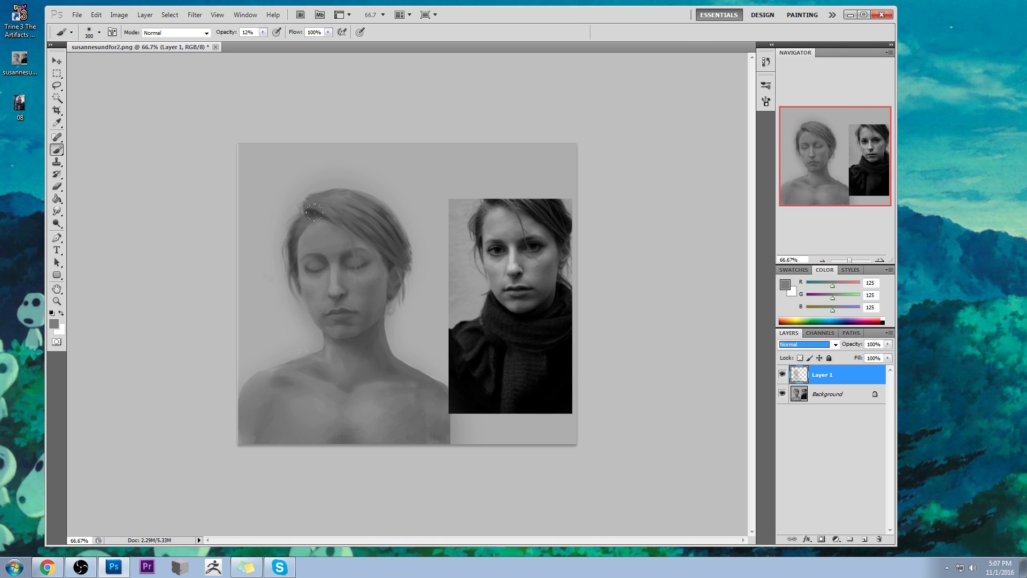
pyautogui.click(809, 344)
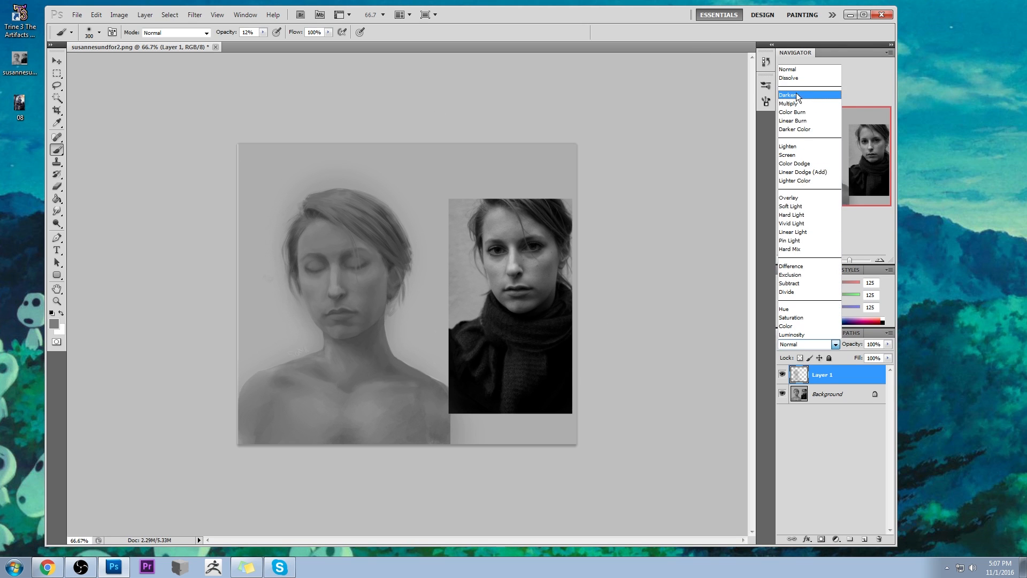
pyautogui.click(797, 96)
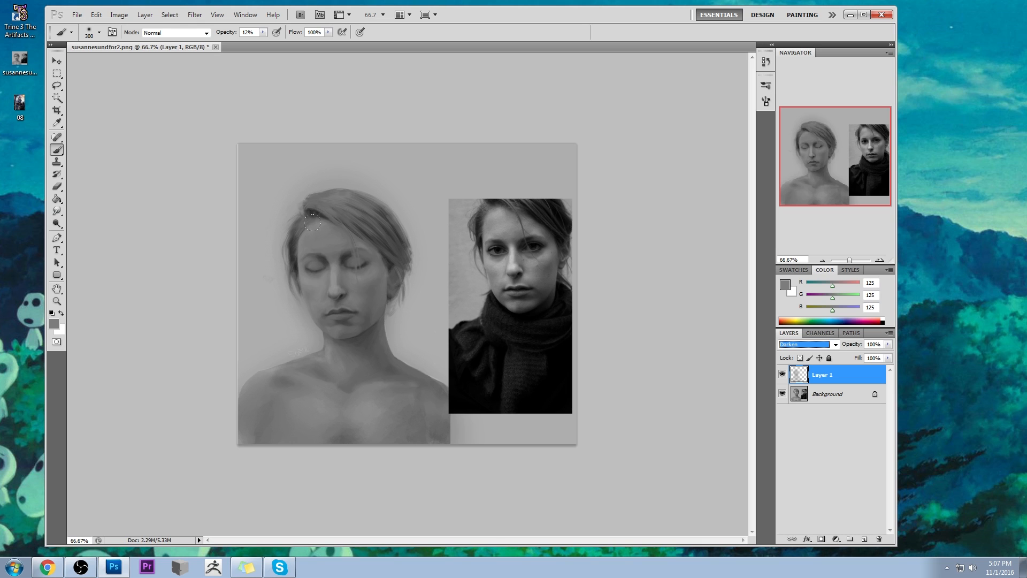
# - Bring back the highlight along the nose by erasing the shading on Layer 1 with a 60 px eraser at 58% opacity
pyautogui.press('e')
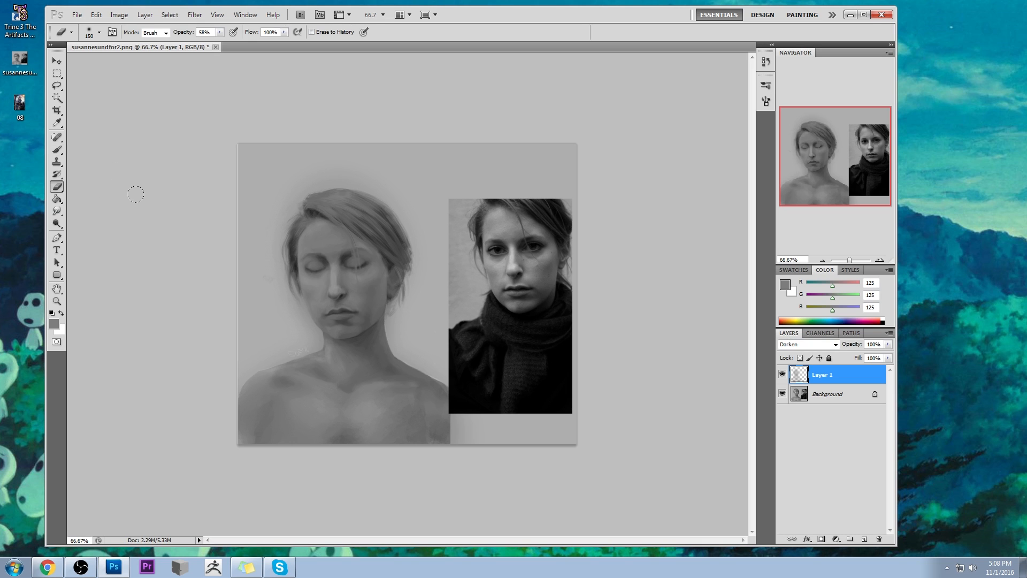
pyautogui.press('[')
pyautogui.press('[')
pyautogui.moveTo(330, 265); pyautogui.dragTo(335, 289)
pyautogui.hotkey('ctrl', 'z')
pyautogui.press('[')
pyautogui.press('[')
pyautogui.press('[')
pyautogui.press('[')
pyautogui.moveTo(332, 288)
pyautogui.mouseDown()
pyautogui.moveTo(332, 272)
pyautogui.moveTo(338, 289)
pyautogui.moveTo(327, 290)
pyautogui.moveTo(336, 290)
pyautogui.mouseUp()
# - Set the eraser opacity to 46% and erase the shading on the cheek beside the nose
pyautogui.click(219, 32)
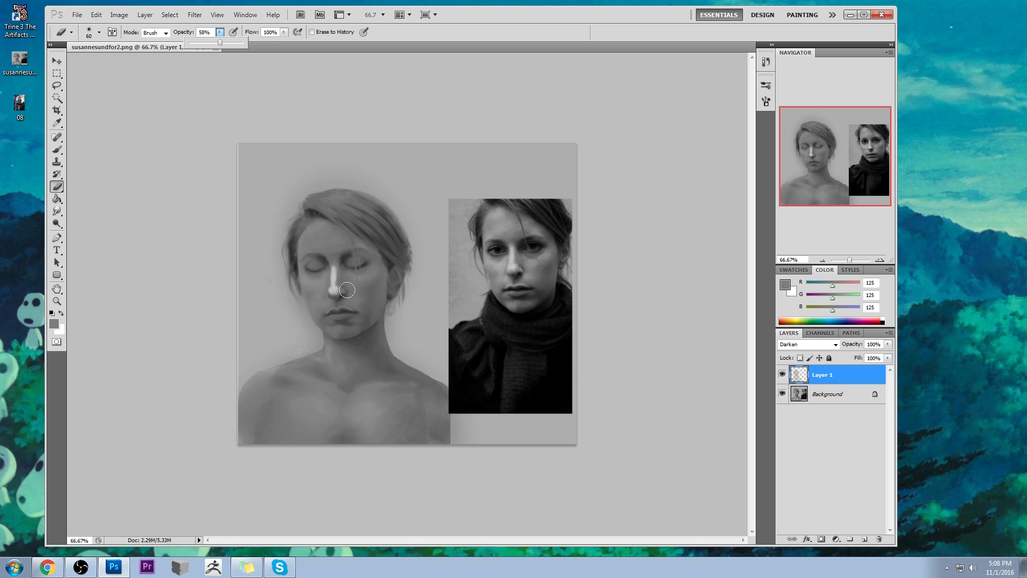
pyautogui.moveTo(218, 42); pyautogui.dragTo(212, 42)
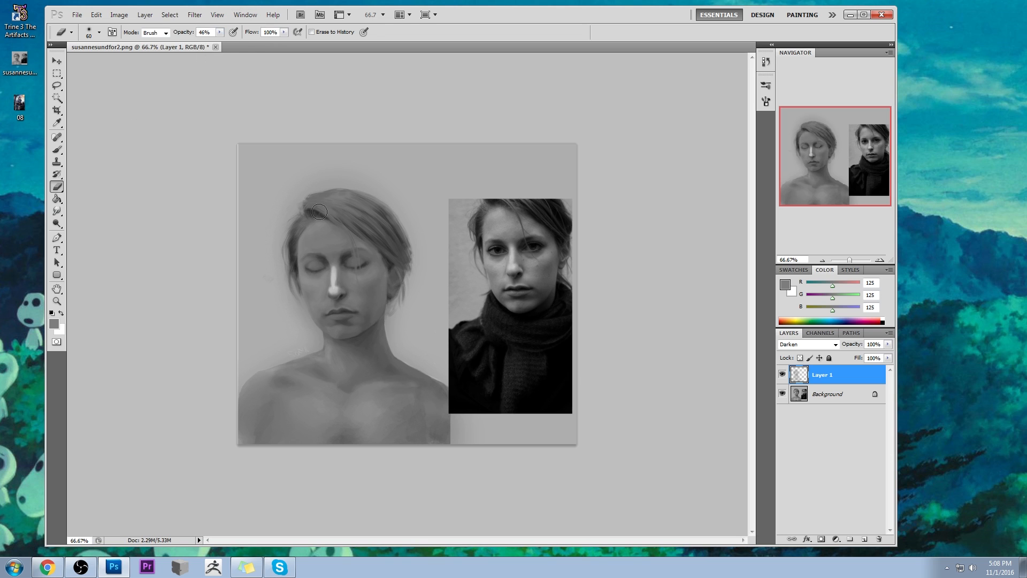
pyautogui.press(']')
pyautogui.moveTo(321, 277); pyautogui.dragTo(308, 279)
pyautogui.moveTo(317, 279); pyautogui.dragTo(314, 282)
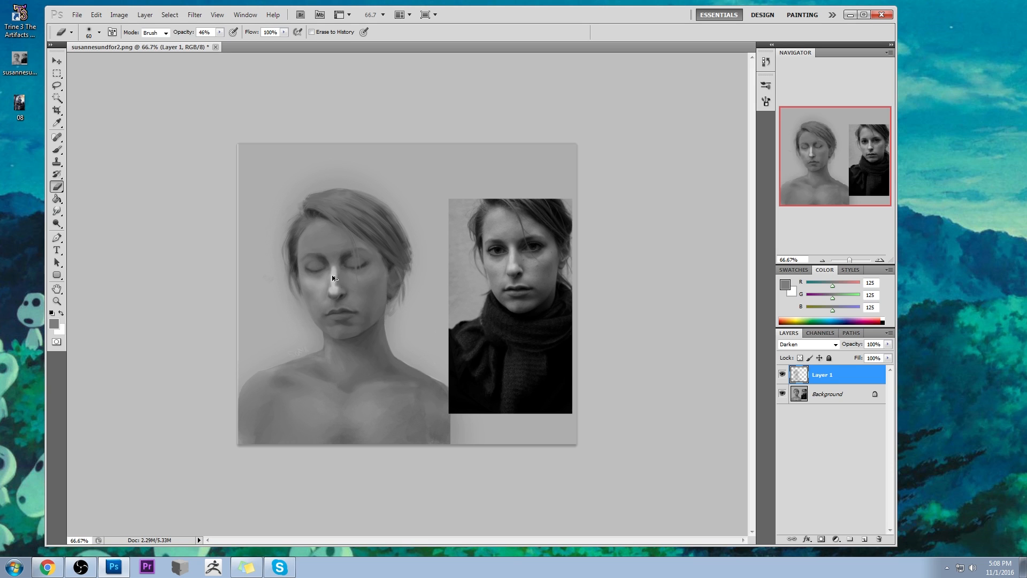
pyautogui.moveTo(329, 272); pyautogui.dragTo(324, 279)
# - Enlarge the eraser up to 125 px and soften the shading across the nose bridge, cheeks and forehead
pyautogui.press(']')
pyautogui.press(']')
pyautogui.press(']')
pyautogui.moveTo(334, 275)
pyautogui.mouseDown()
pyautogui.moveTo(368, 265)
pyautogui.moveTo(345, 281)
pyautogui.moveTo(364, 298)
pyautogui.mouseUp()
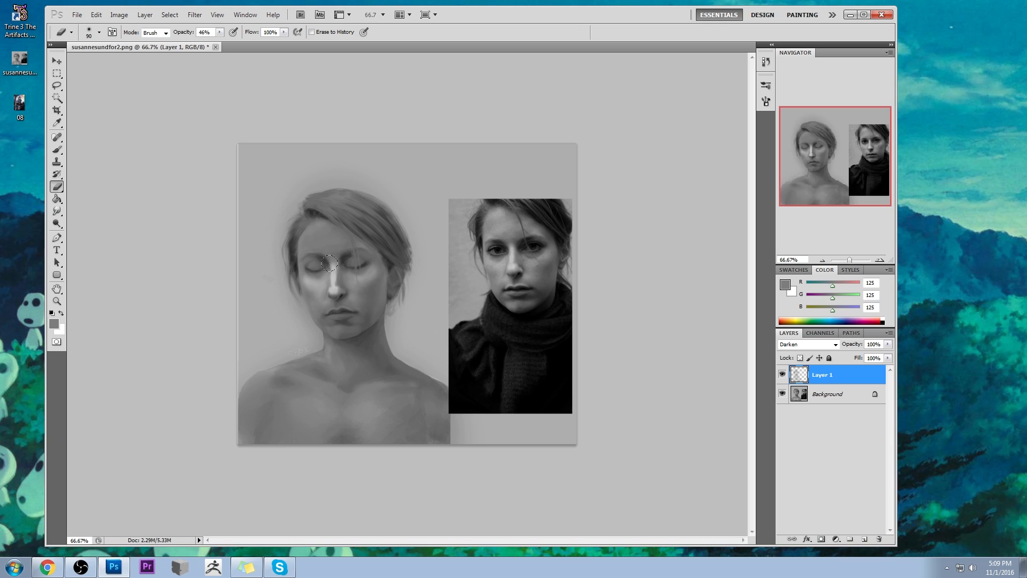
pyautogui.press(']')
pyautogui.press(']')
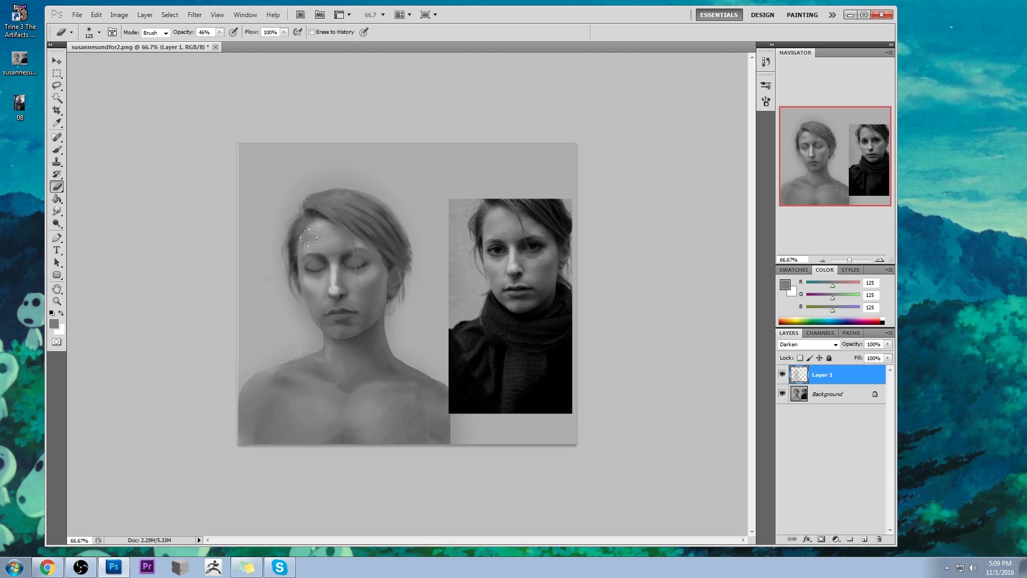
pyautogui.press('b')
pyautogui.keyDown('alt'); pyautogui.click(319, 212); pyautogui.keyUp('alt')
pyautogui.press('[')
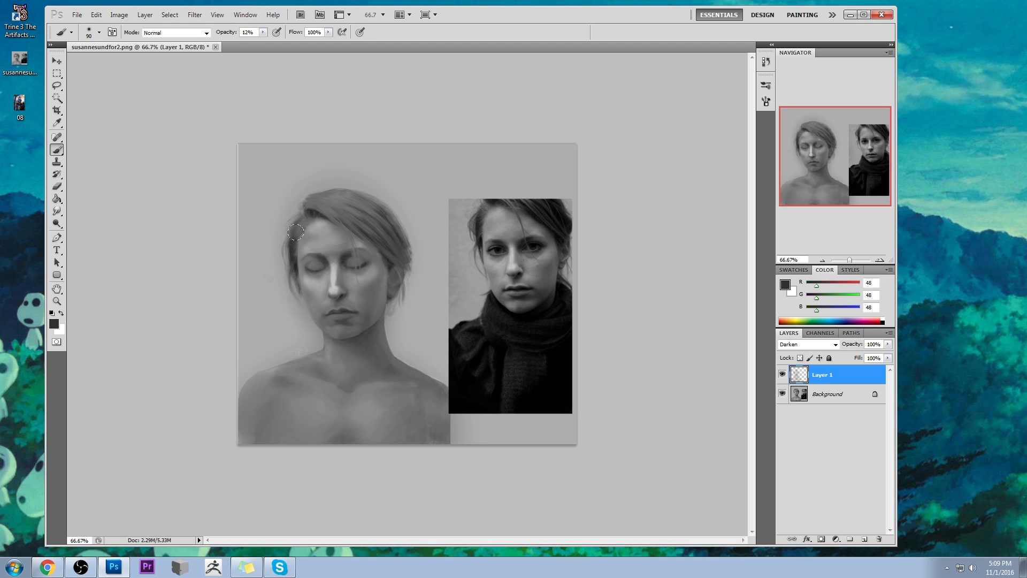
pyautogui.click(56, 211)
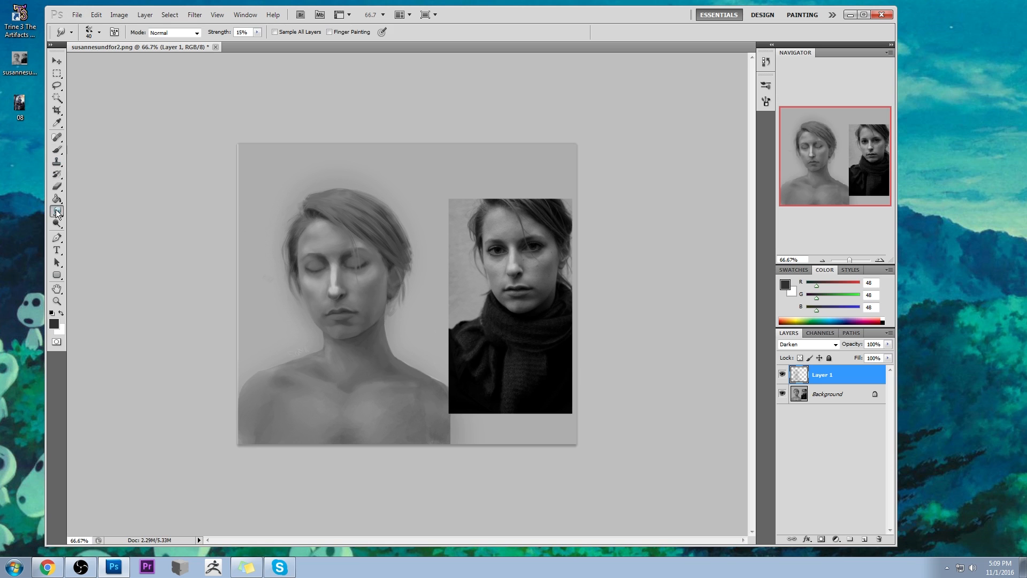
pyautogui.moveTo(56, 211); pyautogui.dragTo(86, 232)
# - Erase the shading that spills outside the head and shoulders, using a different eraser tip at 30 px and 100% opacity
pyautogui.press('e')
pyautogui.rightClick(478, 302)
pyautogui.click(467, 415)
pyautogui.click(648, 334)
pyautogui.press('[')
pyautogui.press('[')
pyautogui.press('[')
pyautogui.press('[')
pyautogui.press('[')
pyautogui.press('[')
pyautogui.press('[')
pyautogui.press('[')
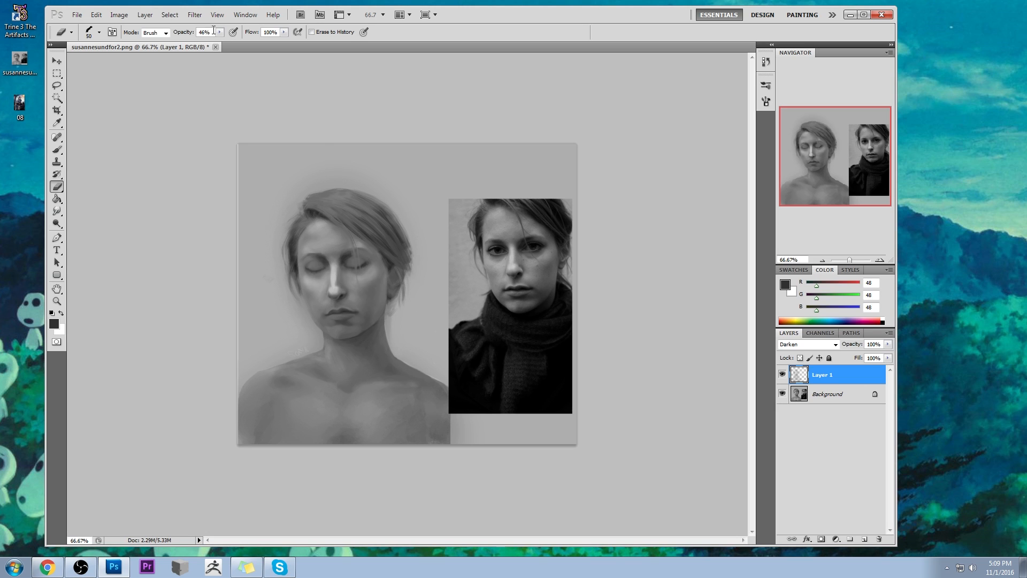
pyautogui.press('0')
pyautogui.press('[')
pyautogui.press('[')
pyautogui.moveTo(278, 294)
pyautogui.mouseDown()
pyautogui.moveTo(307, 336)
pyautogui.moveTo(298, 291)
pyautogui.moveTo(314, 332)
pyautogui.moveTo(310, 323)
pyautogui.mouseUp()
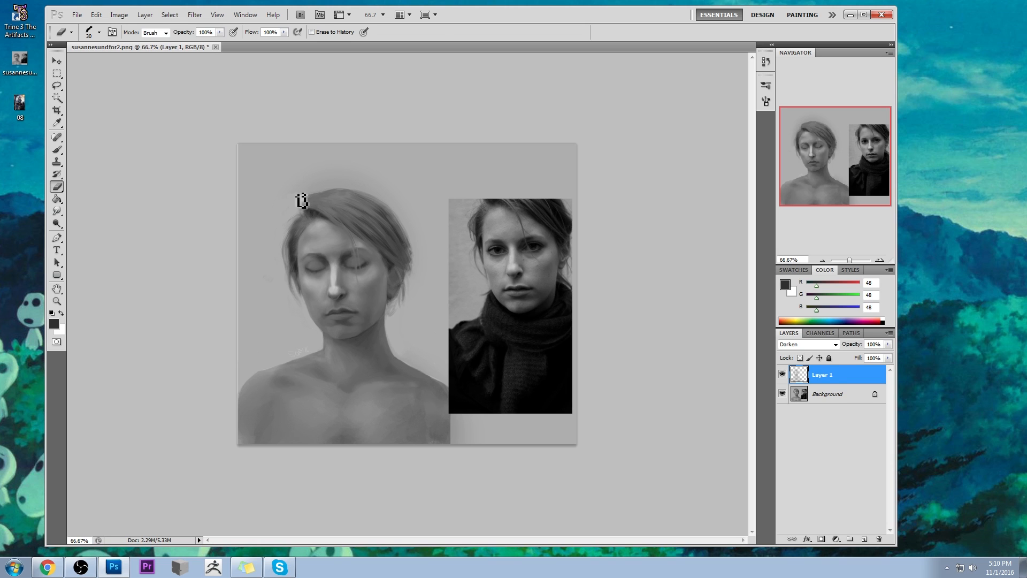
pyautogui.moveTo(378, 174)
pyautogui.mouseDown()
pyautogui.moveTo(337, 184)
pyautogui.moveTo(372, 179)
pyautogui.moveTo(323, 165)
pyautogui.moveTo(401, 201)
pyautogui.mouseUp()
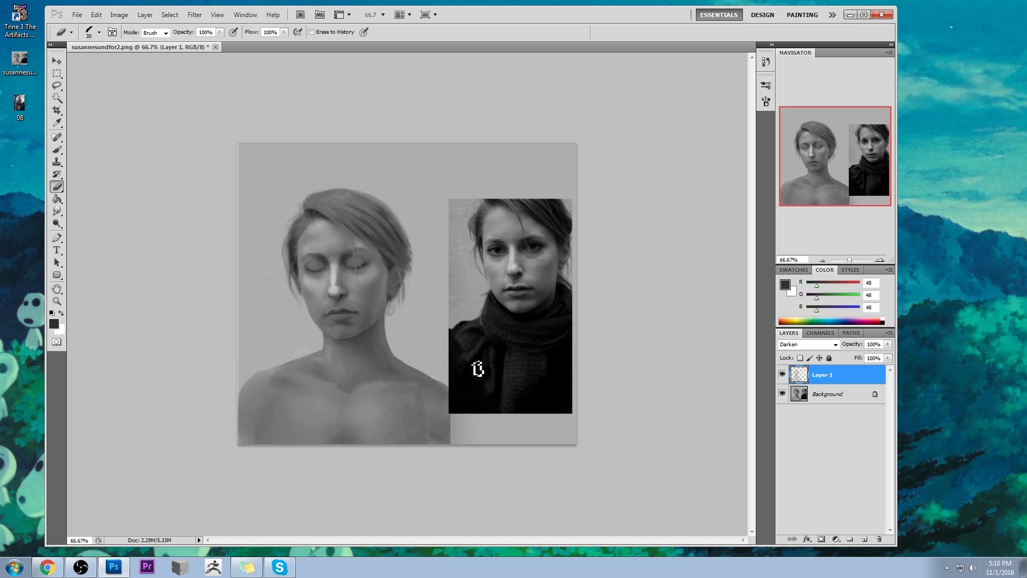
# - Compare the portrait with and without the shading by toggling the visibility of Layer 1
pyautogui.click(782, 375)
pyautogui.click(782, 377)
pyautogui.click(782, 382)
pyautogui.click(781, 381)
pyautogui.click(781, 381)
pyautogui.click(780, 380)
pyautogui.click(781, 379)
pyautogui.click(781, 379)
pyautogui.click(784, 377)
pyautogui.click(783, 377)
# - Lighten the shading on the face with a soft round eraser tip at 25% opacity, varying its size
pyautogui.rightClick(327, 235)
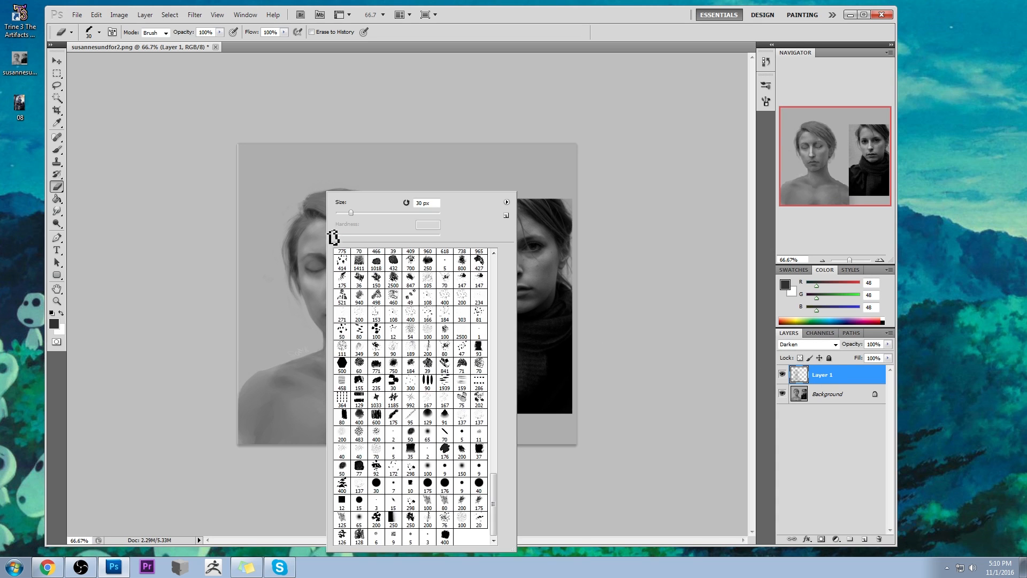
pyautogui.click(425, 435)
pyautogui.click(649, 349)
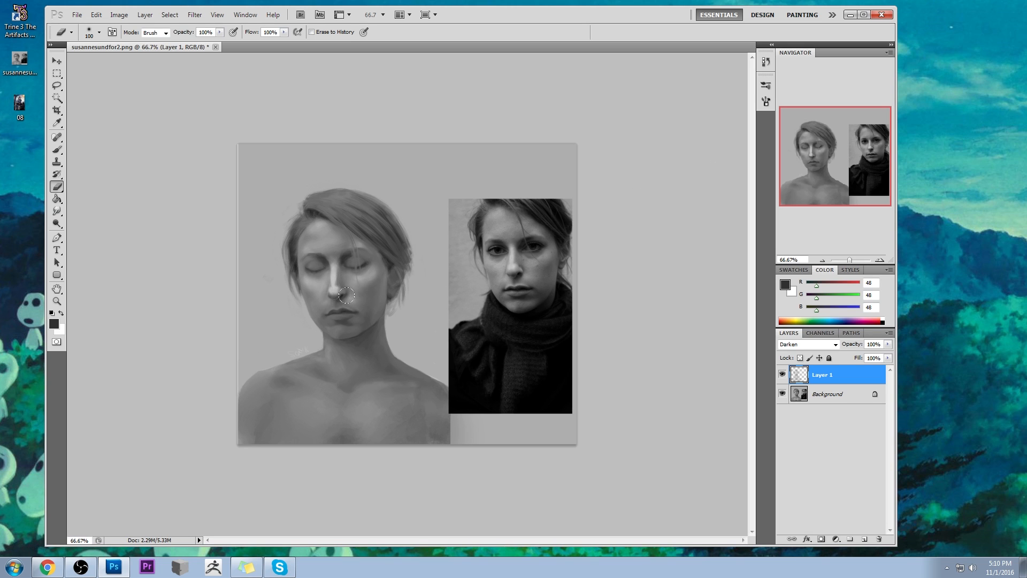
pyautogui.moveTo(220, 32); pyautogui.dragTo(180, 45)
pyautogui.press('[')
pyautogui.press('[')
pyautogui.press('[')
pyautogui.press('[')
pyautogui.press('[')
pyautogui.press('[')
pyautogui.press('[')
pyautogui.press('[')
pyautogui.press(']')
pyautogui.press(']')
pyautogui.press(']')
pyautogui.press(']')
# - Add a new layer above Layer 1 and lightly brush light grey (RGB 184) over the mouth and chin area at 12% opacity
pyautogui.press('b')
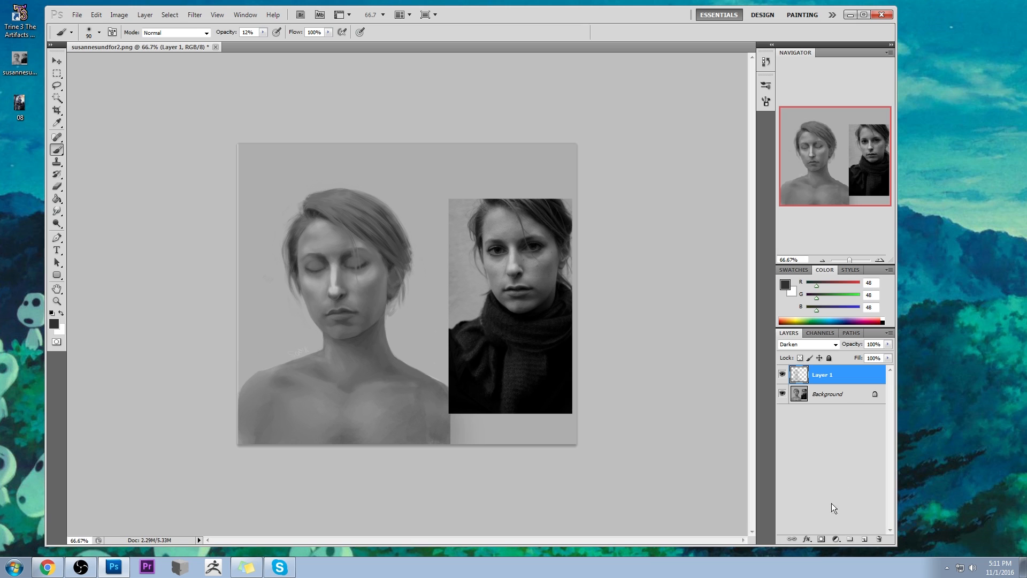
pyautogui.click(864, 539)
pyautogui.keyDown('alt'); pyautogui.click(353, 297); pyautogui.keyUp('alt')
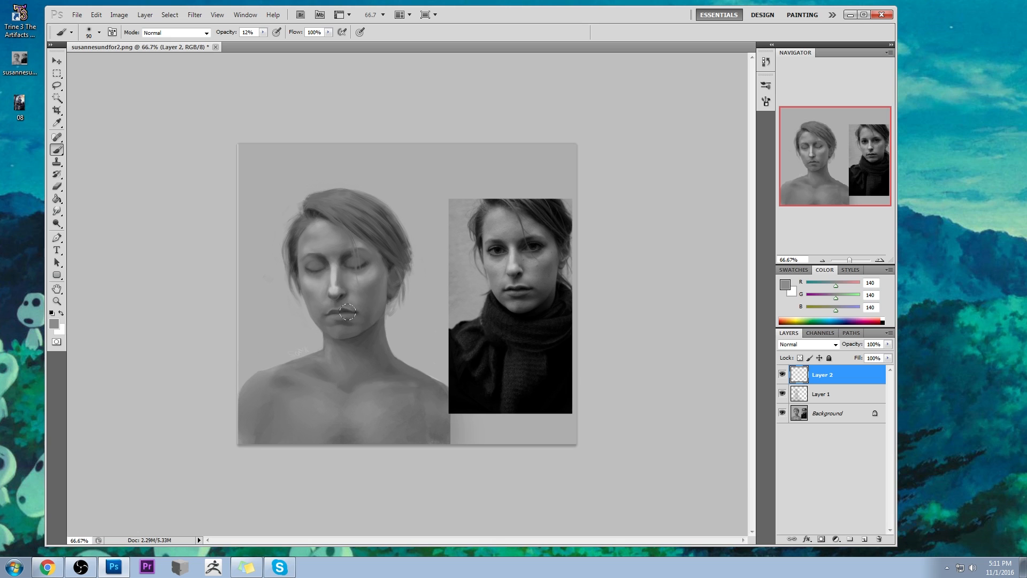
pyautogui.keyDown('alt'); pyautogui.click(344, 287); pyautogui.keyUp('alt')
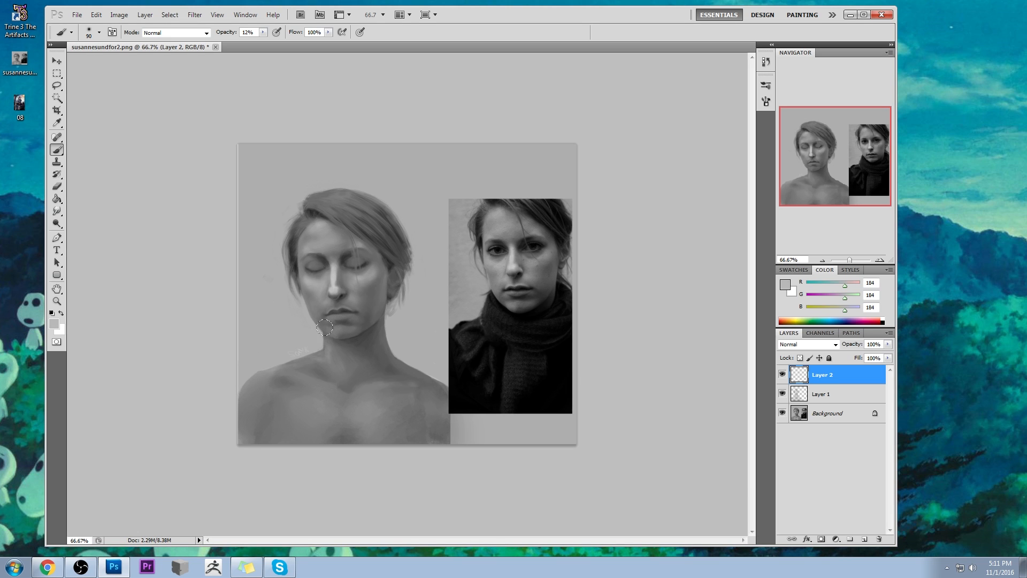
# - Raise the eraser opacity and clean up the light strokes around the mouth and chin on Layer 2 with varying eraser sizes
pyautogui.press('e')
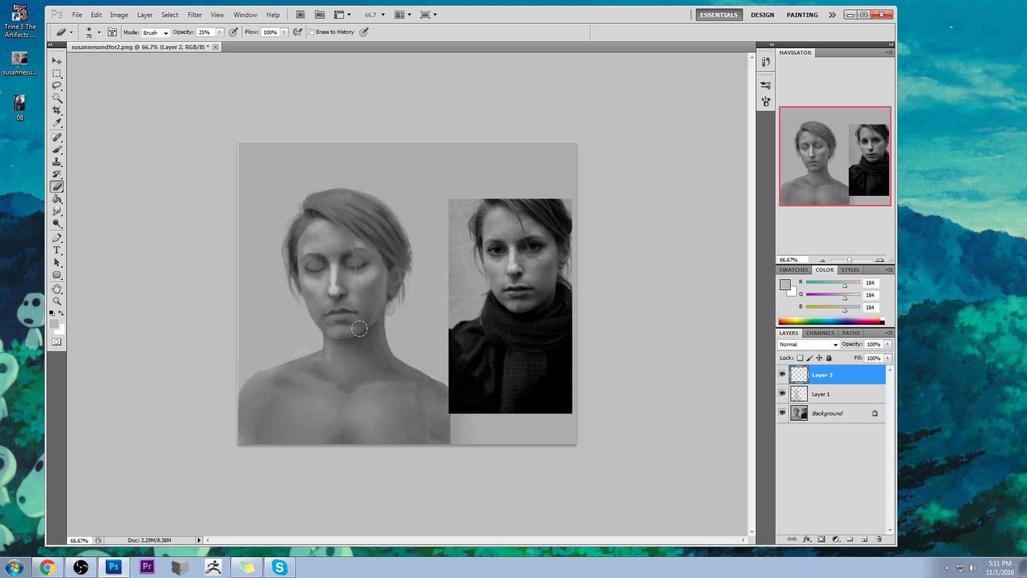
pyautogui.moveTo(219, 33); pyautogui.dragTo(243, 46)
pyautogui.press(']')
pyautogui.press('[')
pyautogui.press('[')
pyautogui.press('[')
pyautogui.press('[')
pyautogui.press('[')
pyautogui.press('[')
pyautogui.press('[')
pyautogui.press('[')
pyautogui.press(']')
pyautogui.press(']')
pyautogui.press(']')
# - Paint a dark shadow (RGB 36) under the nose on Layer 1 with the brush at 12% opacity
pyautogui.press('b')
pyautogui.keyDown('alt'); pyautogui.click(345, 292); pyautogui.keyUp('alt')
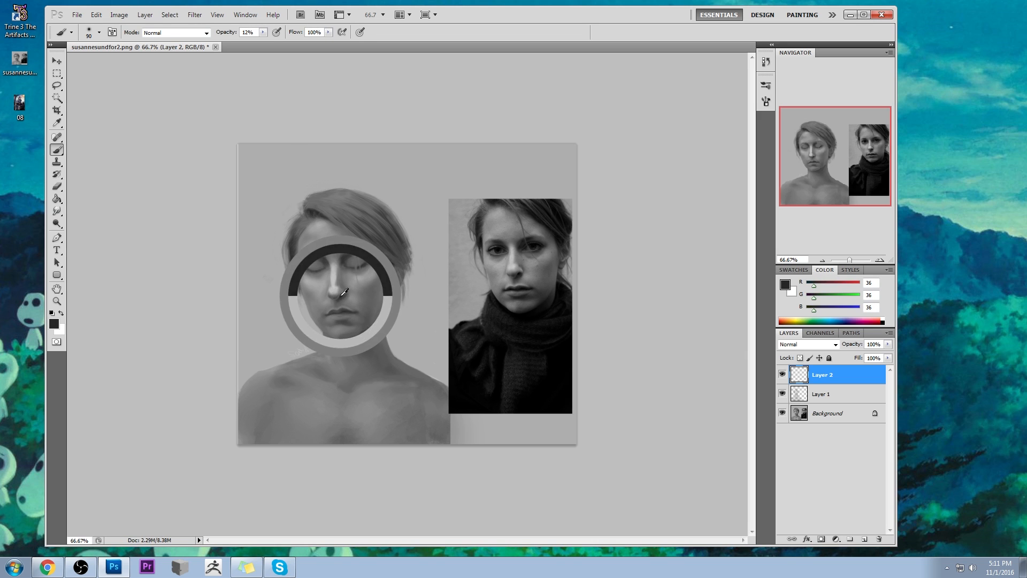
pyautogui.click(850, 394)
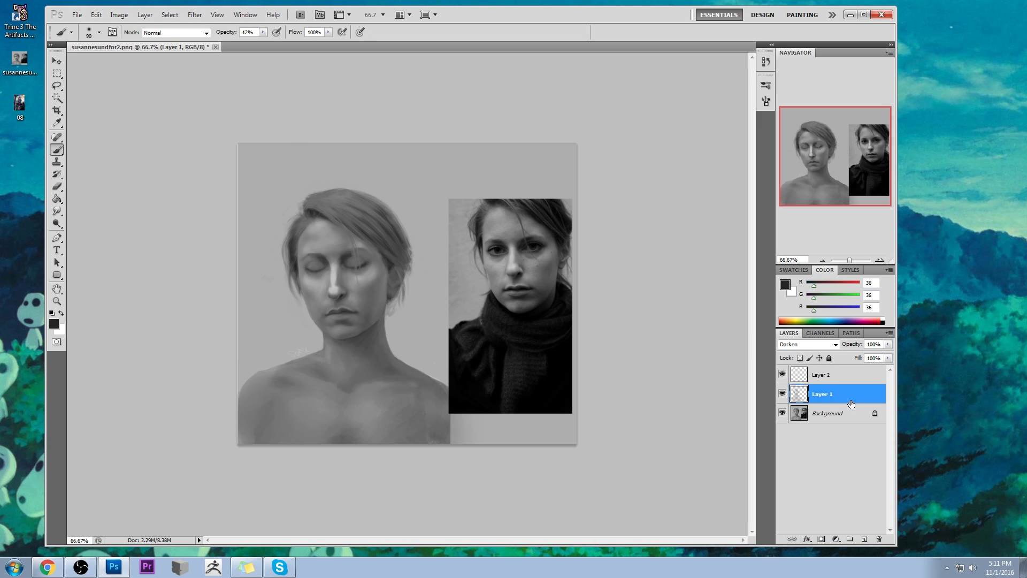
pyautogui.keyDown('alt'); pyautogui.click(345, 291); pyautogui.keyUp('alt')
pyautogui.moveTo(331, 299); pyautogui.dragTo(337, 299)
# - Erase some shading around the closed eye nearer the reference photo on Layer 1, using a 70 px eraser at 31% opacity
pyautogui.press('e')
pyautogui.click(219, 33)
pyautogui.moveTo(220, 43); pyautogui.dragTo(200, 42)
pyautogui.press(']')
pyautogui.press(']')
pyautogui.press(']')
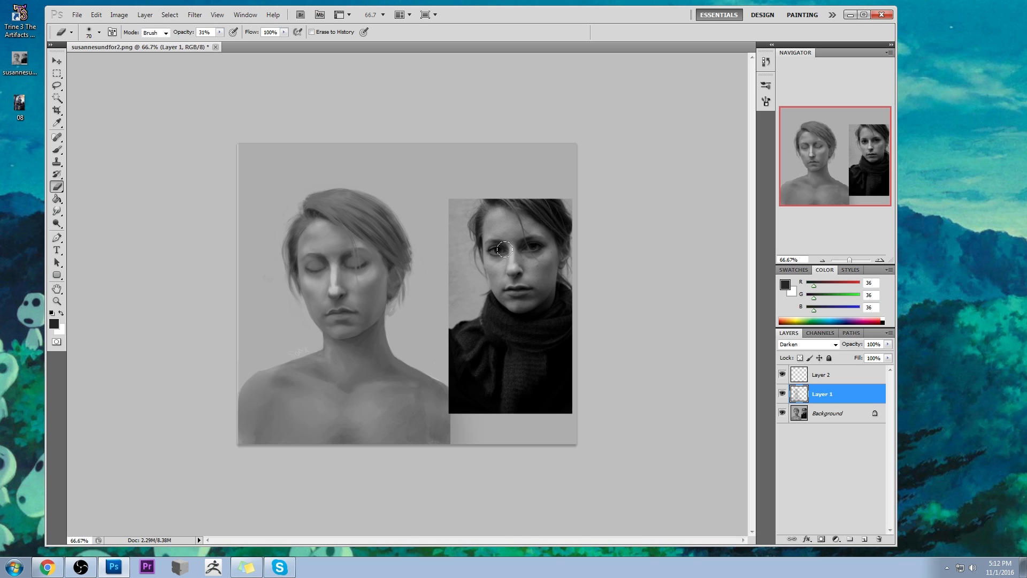
pyautogui.moveTo(357, 268); pyautogui.dragTo(378, 253)
# - Compare the portrait with Layer 1 hidden and shown, and merge Layer 1 down into the Background
pyautogui.click(783, 394)
pyautogui.click(782, 394)
pyautogui.click(781, 394)
pyautogui.click(781, 395)
pyautogui.click(781, 396)
pyautogui.click(782, 394)
pyautogui.rightClick(834, 399)
pyautogui.click(853, 362)
# - Compare the portrait with Layer 2 hidden and shown, and merge Layer 2 into the Background
pyautogui.click(781, 376)
pyautogui.click(781, 376)
pyautogui.click(781, 376)
pyautogui.click(781, 377)
pyautogui.click(781, 376)
pyautogui.click(781, 376)
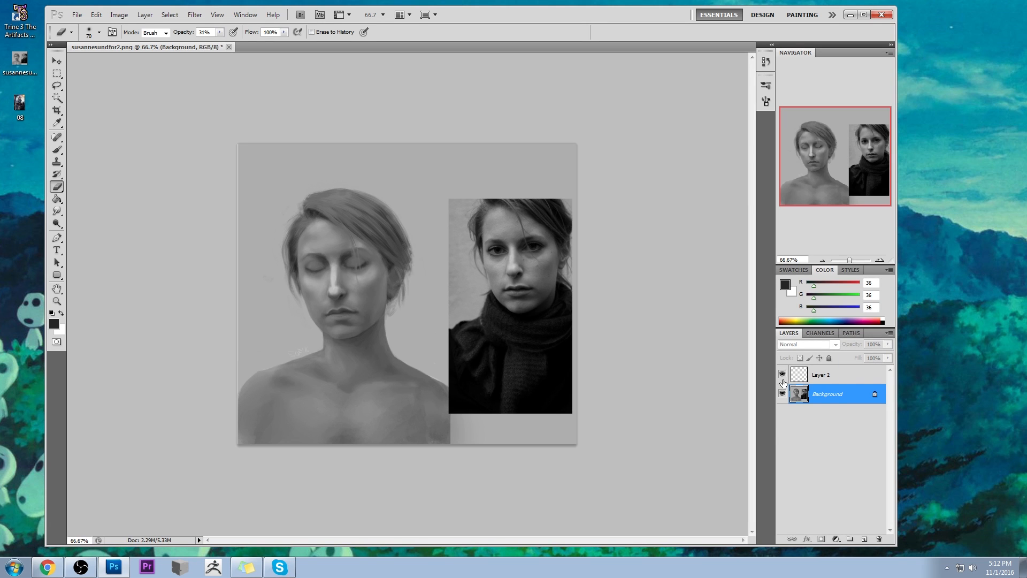
pyautogui.rightClick(844, 375)
pyautogui.click(882, 345)
# - Open the Liquify filter and push the portrait's upper lip with a small forward-warp brush of size 49
pyautogui.click(195, 15)
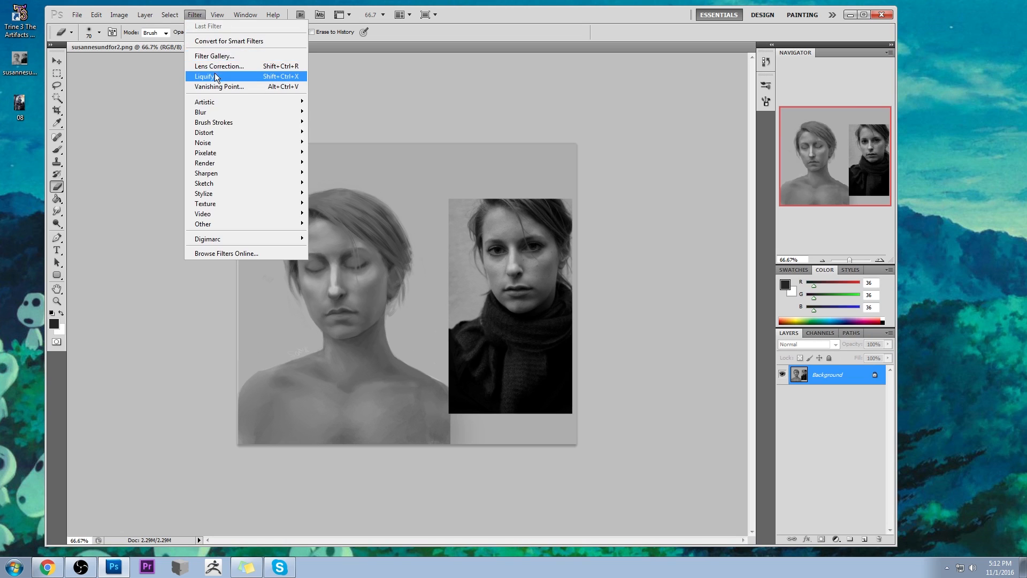
pyautogui.click(216, 78)
pyautogui.moveTo(786, 90); pyautogui.dragTo(737, 106)
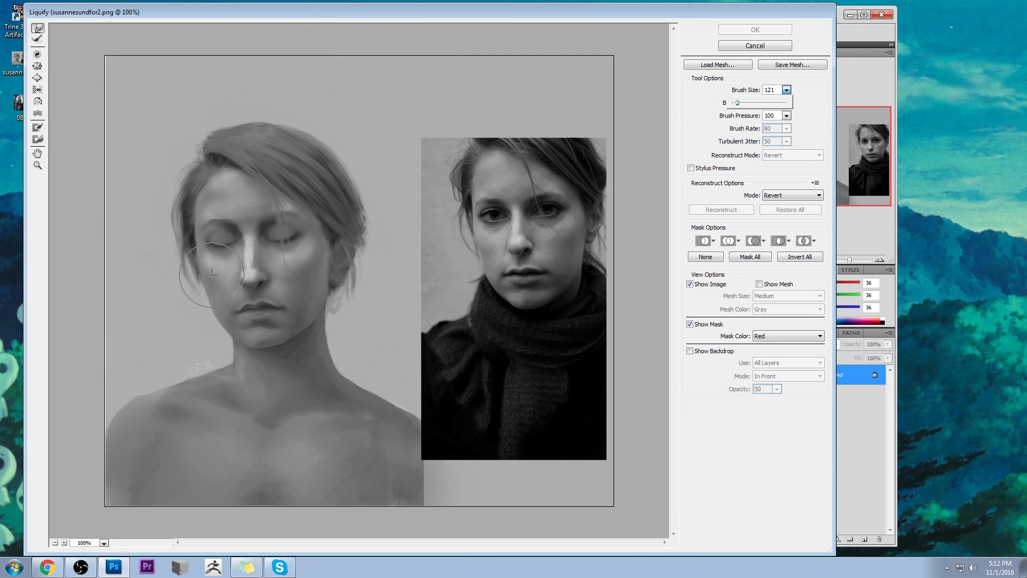
pyautogui.press('[')
pyautogui.press('[')
pyautogui.press('[')
pyautogui.press('[')
pyautogui.press('[')
pyautogui.press('[')
pyautogui.press('[')
pyautogui.press('[')
pyautogui.press('[')
pyautogui.press('[')
pyautogui.press('[')
pyautogui.press('[')
pyautogui.press('[')
pyautogui.press('[')
pyautogui.press('[')
pyautogui.press('[')
pyautogui.press('[')
pyautogui.press('[')
pyautogui.press('[')
pyautogui.press('[')
pyautogui.click(252, 301)
pyautogui.moveTo(251, 301); pyautogui.dragTo(263, 306)
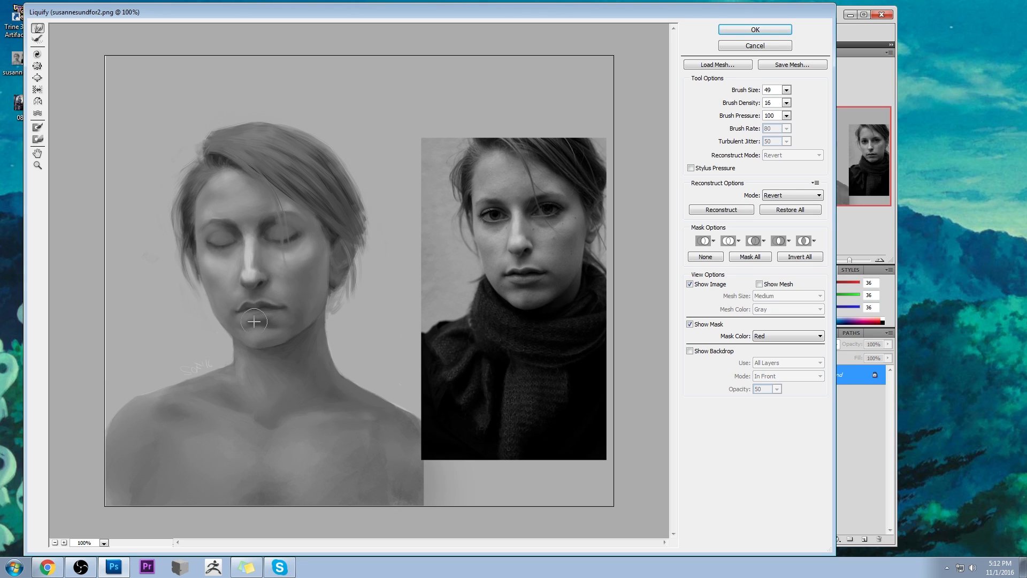
# - Refine the lower face with a larger Liquify brush and apply the distortion
pyautogui.press(']')
pyautogui.press(']')
pyautogui.press(']')
pyautogui.press(']')
pyautogui.press(']')
pyautogui.press(']')
pyautogui.press(']')
pyautogui.press(']')
pyautogui.press(']')
pyautogui.press(']')
pyautogui.press(']')
pyautogui.press(']')
pyautogui.click(755, 30)
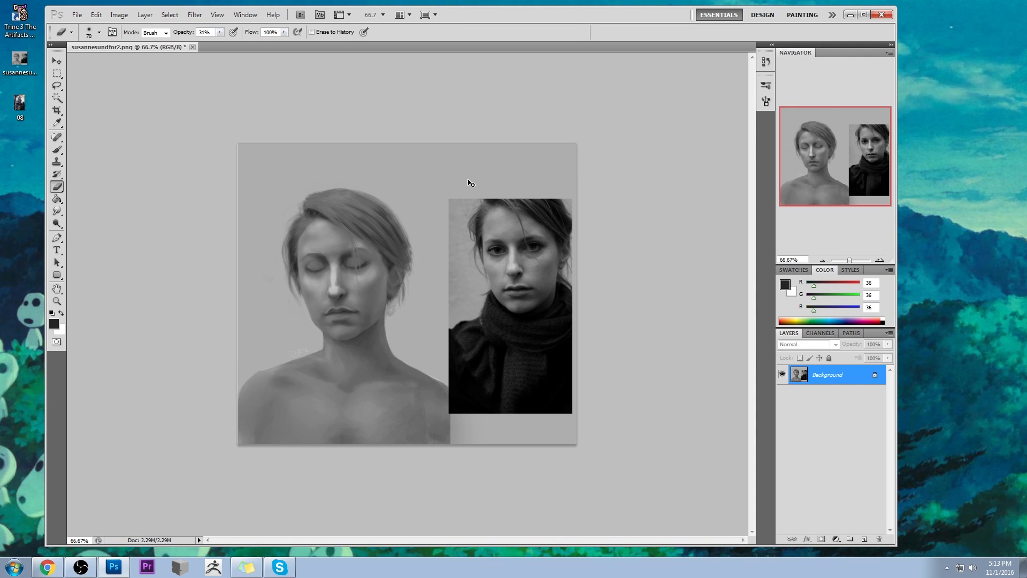
# - Paint over the closed eye nearer the reference photo on the Background, using sampled grey (RGB 103) and the brush at 12% opacity
pyautogui.press('b')
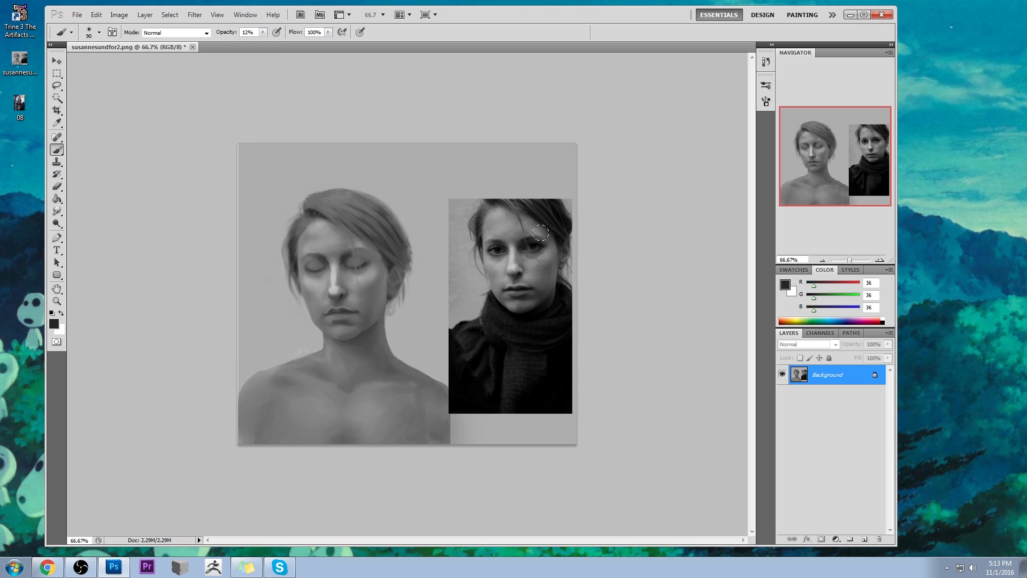
pyautogui.keyDown('alt'); pyautogui.click(361, 253); pyautogui.keyUp('alt')
pyautogui.moveTo(358, 260)
pyautogui.mouseDown()
pyautogui.moveTo(382, 241)
pyautogui.moveTo(329, 268)
pyautogui.moveTo(314, 260)
pyautogui.moveTo(354, 261)
pyautogui.mouseUp()
pyautogui.press('[')
pyautogui.press('[')
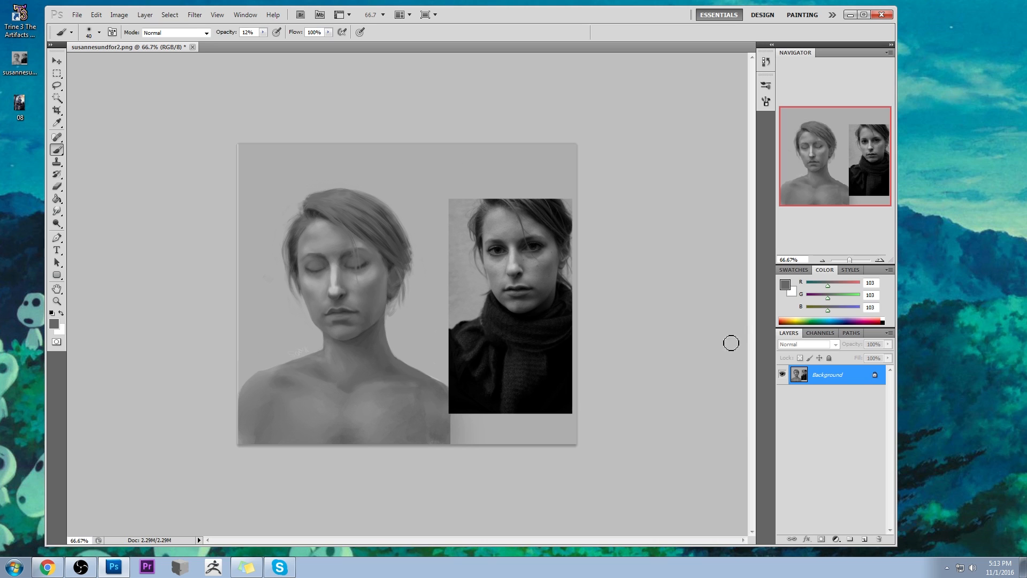
# - Add a layer in Lighten mode and paint light grey (RGB 191) highlights on the face at 12% opacity
pyautogui.click(864, 539)
pyautogui.click(808, 344)
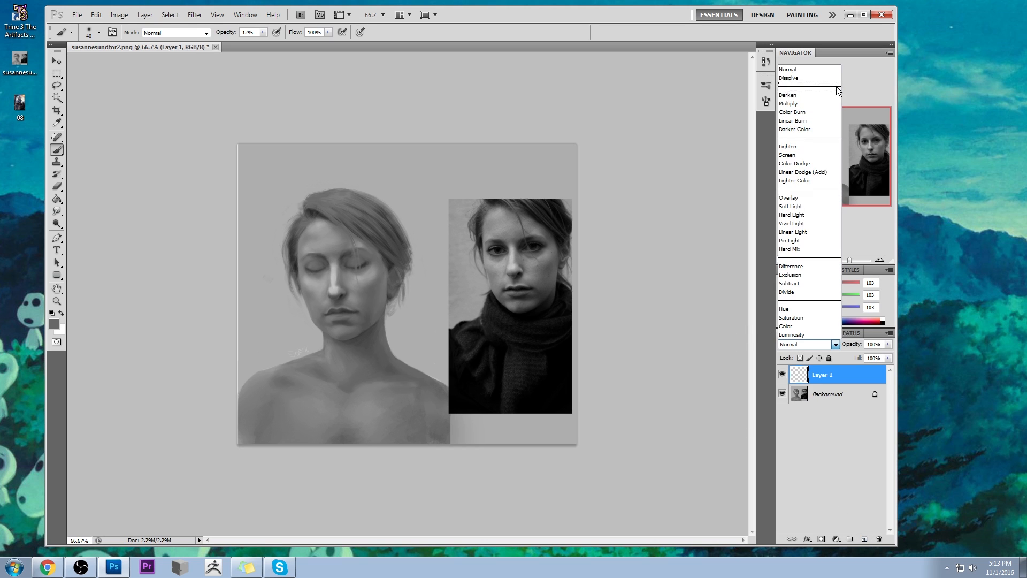
pyautogui.click(800, 148)
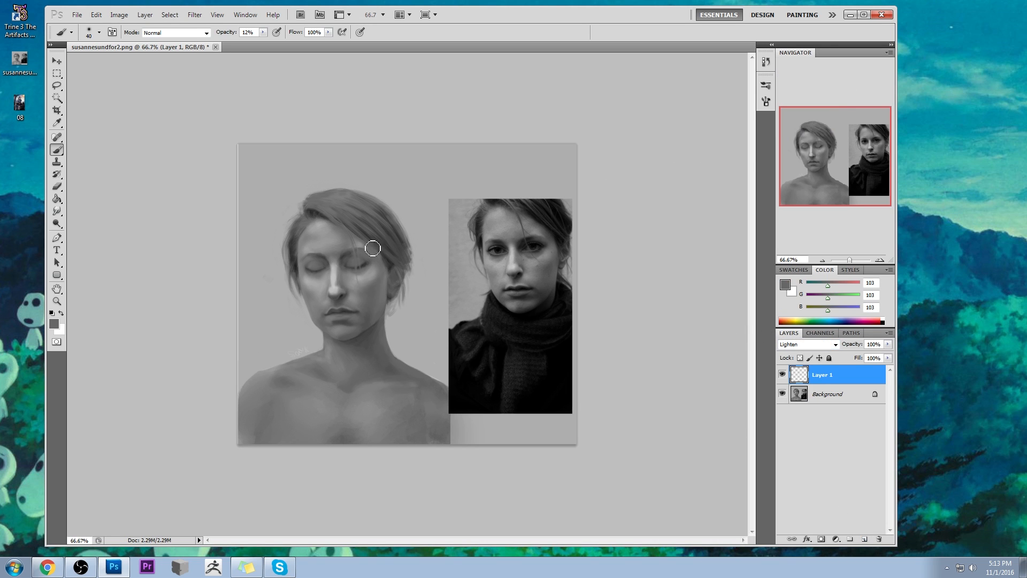
pyautogui.keyDown('alt'); pyautogui.click(332, 277); pyautogui.keyUp('alt')
pyautogui.press(']')
pyautogui.press(']')
pyautogui.press(']')
pyautogui.press(']')
pyautogui.press(']')
pyautogui.press(']')
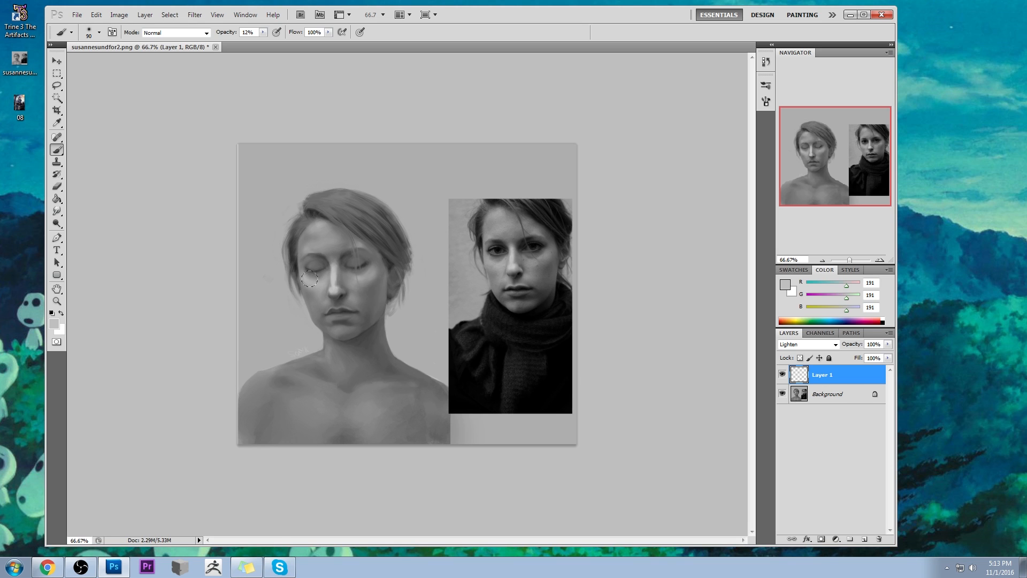
pyautogui.press('[')
pyautogui.keyDown('alt'); pyautogui.click(298, 263); pyautogui.keyUp('alt')
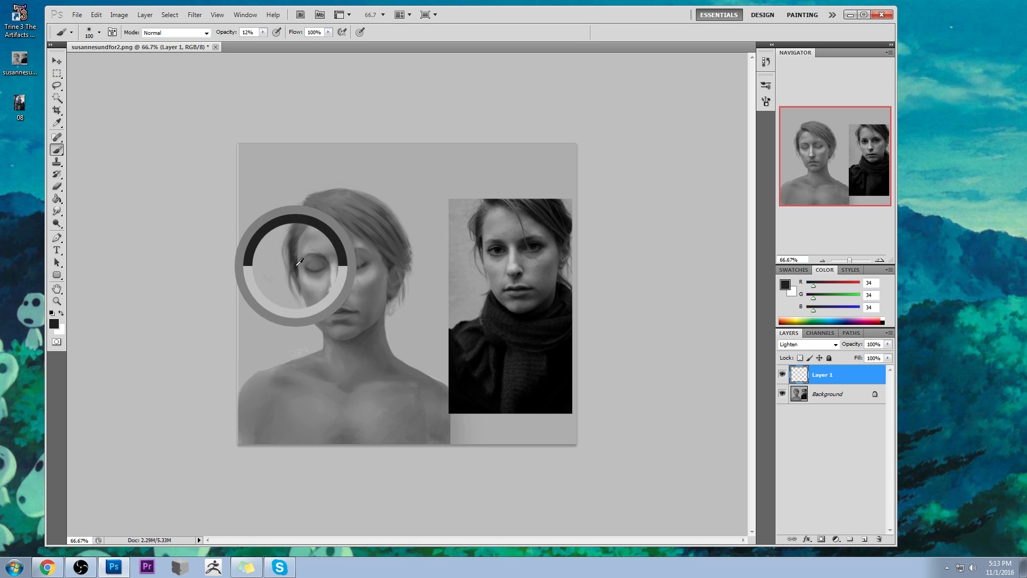
# - Add a layer in Darken mode and shade between the nose bridge and adjacent eye with a 100 px brush, RGB 31, 12% opacity
pyautogui.click(865, 540)
pyautogui.click(829, 345)
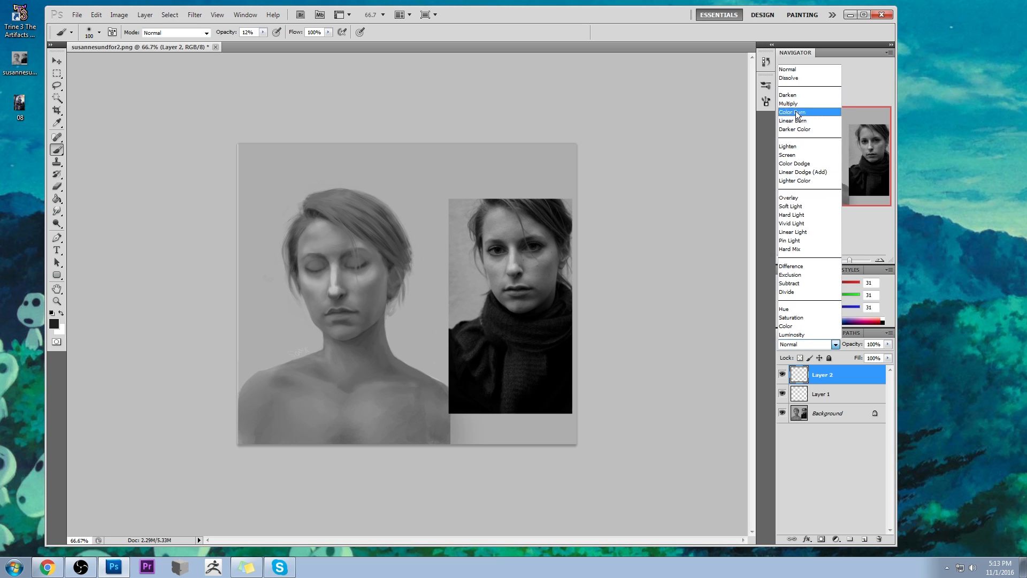
pyautogui.click(789, 96)
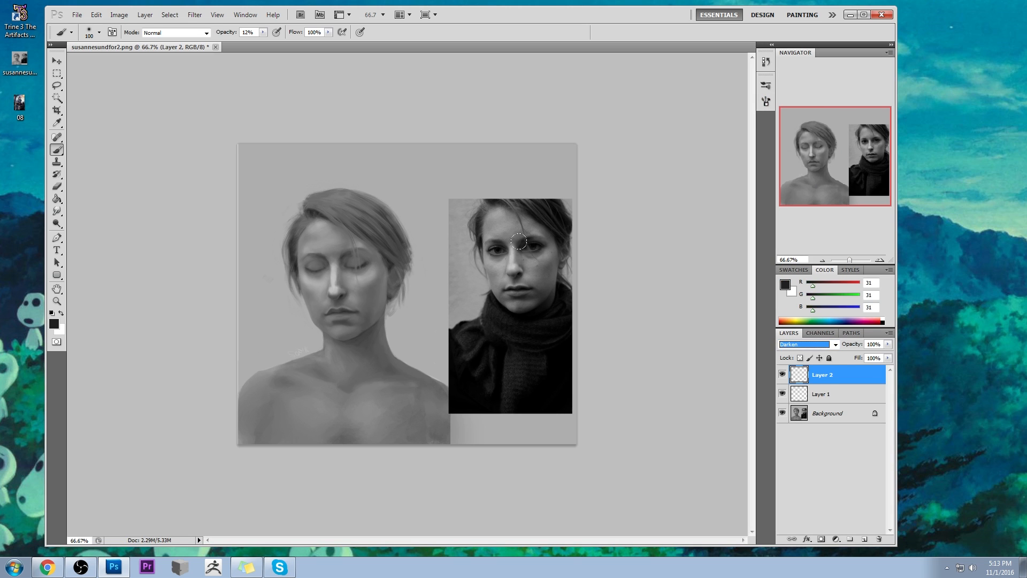
pyautogui.moveTo(350, 259); pyautogui.dragTo(342, 255)
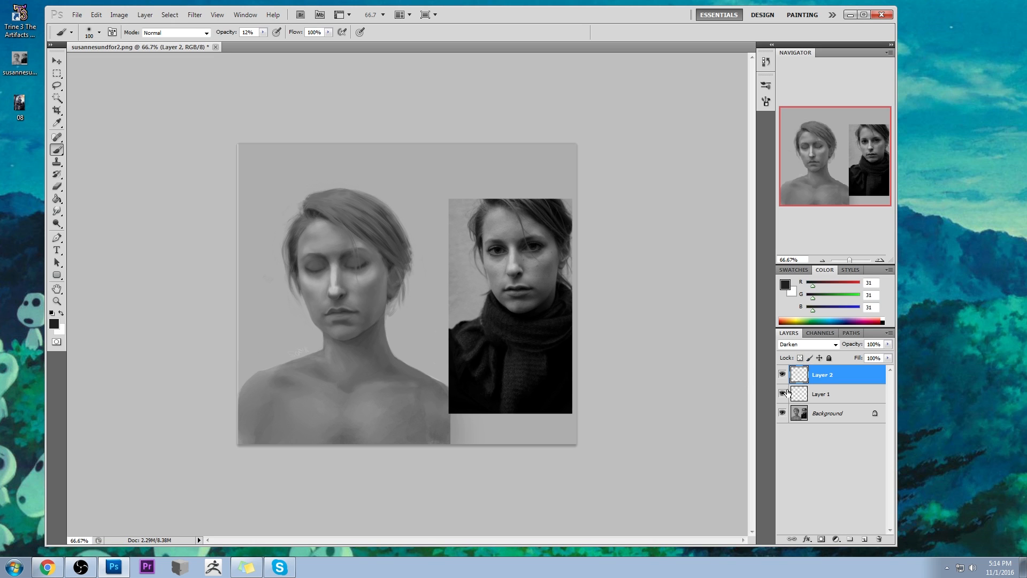
# - Merge the Lighten layer and the Darken layer down into the Background
pyautogui.rightClick(829, 406)
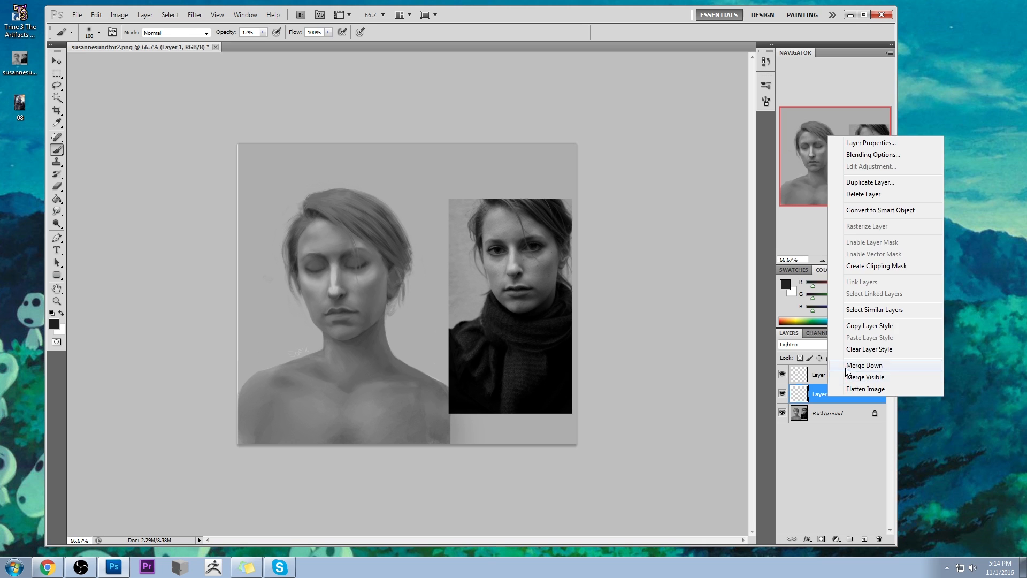
pyautogui.click(851, 363)
pyautogui.click(782, 375)
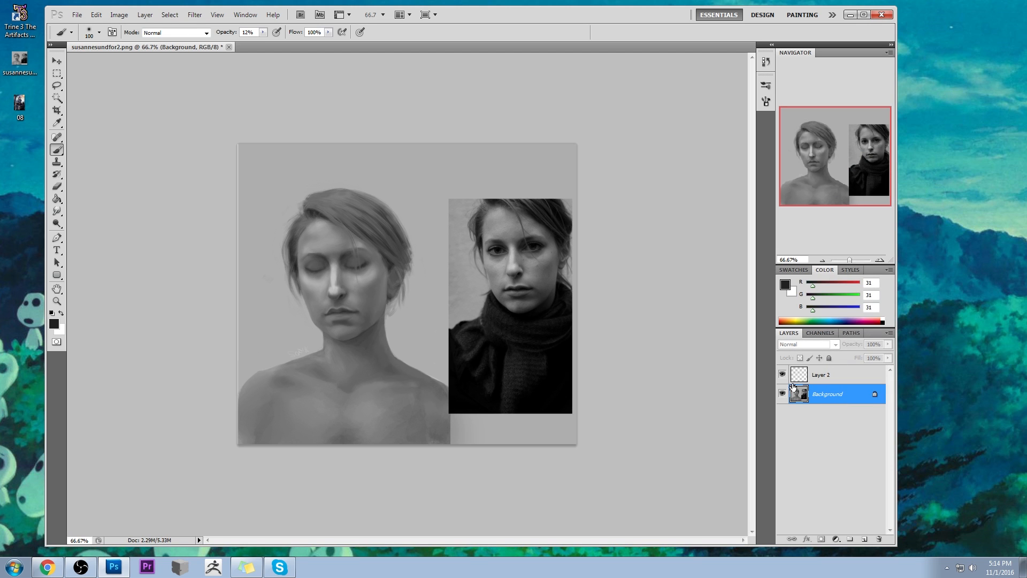
pyautogui.rightClick(834, 390)
pyautogui.click(866, 374)
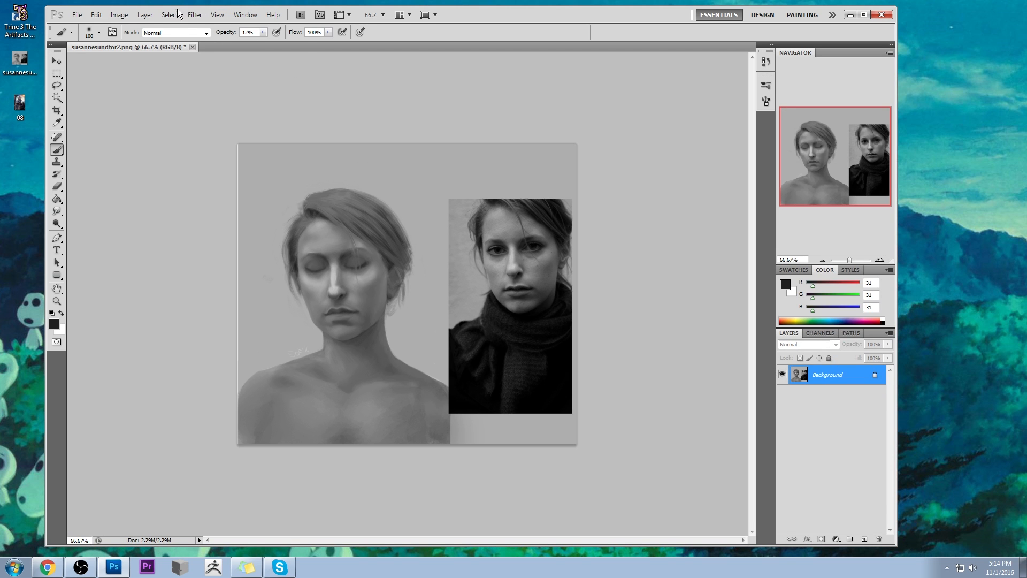
# - Open Liquify and nudge the nose slightly toward the reference photo with brush size 166 and density 36
pyautogui.click(195, 15)
pyautogui.click(206, 73)
pyautogui.click(786, 90)
pyautogui.moveTo(745, 103)
pyautogui.mouseDown()
pyautogui.moveTo(769, 110)
pyautogui.moveTo(739, 106)
pyautogui.mouseUp()
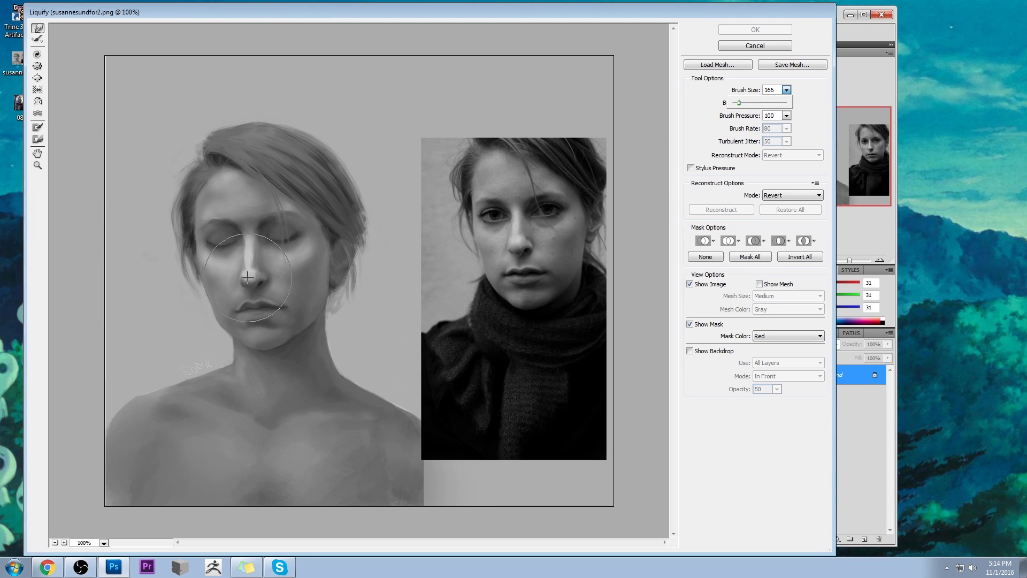
pyautogui.moveTo(248, 274); pyautogui.dragTo(268, 276)
pyautogui.hotkey('ctrl', 'alt', 'z')
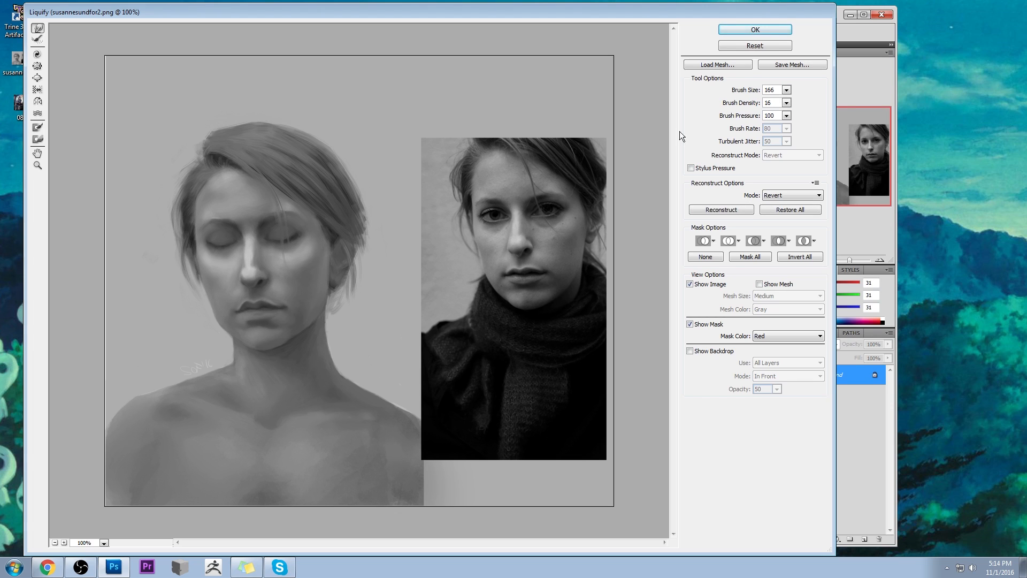
pyautogui.moveTo(786, 103); pyautogui.dragTo(754, 119)
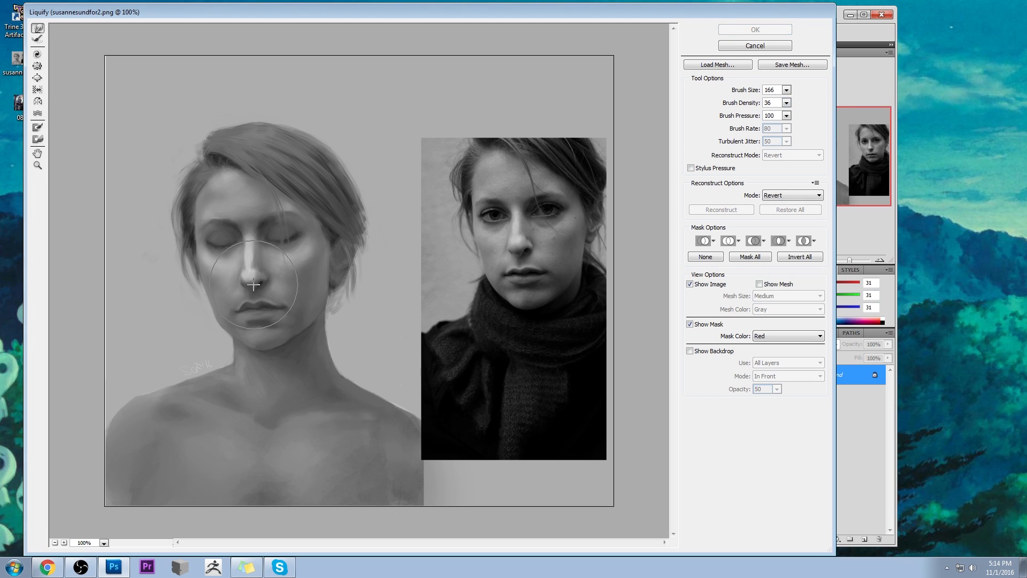
pyautogui.moveTo(254, 281); pyautogui.dragTo(263, 281)
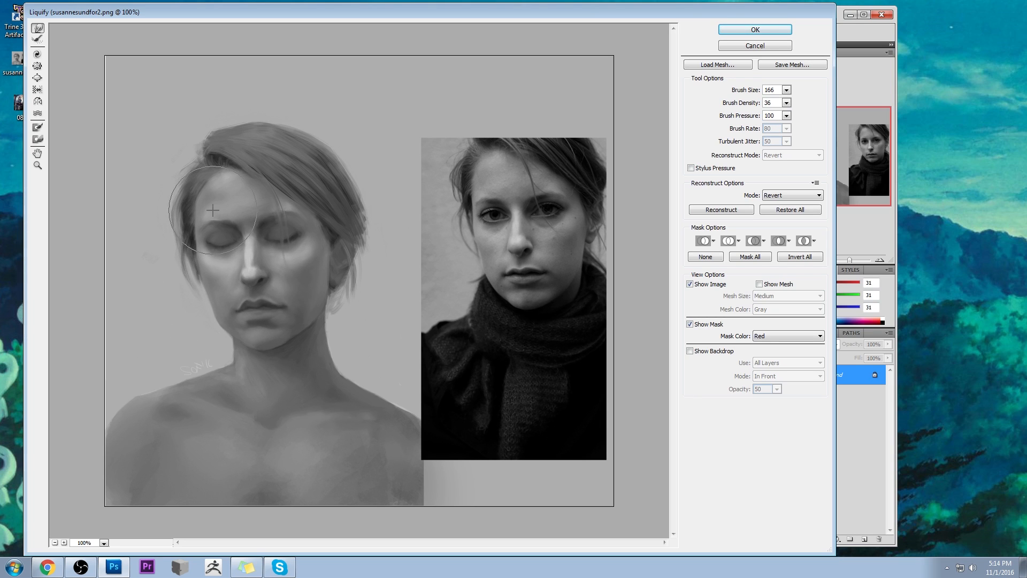
# - Refine the facial shapes with a Liquify brush of size 91 and apply the distortion
pyautogui.click(786, 89)
pyautogui.moveTo(737, 104); pyautogui.dragTo(736, 103)
pyautogui.click(215, 212)
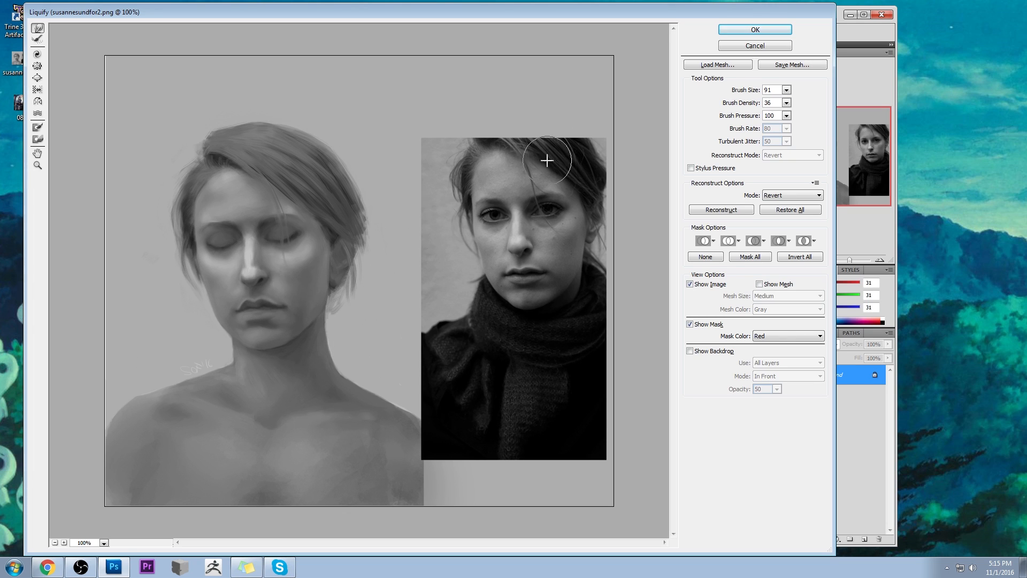
pyautogui.click(740, 43)
# - Copy the whole canvas, restore the original susannesundfor2.png history snapshot, and paste the edited version in place as a new layer
pyautogui.hotkey('ctrl', 'a')
pyautogui.click(765, 63)
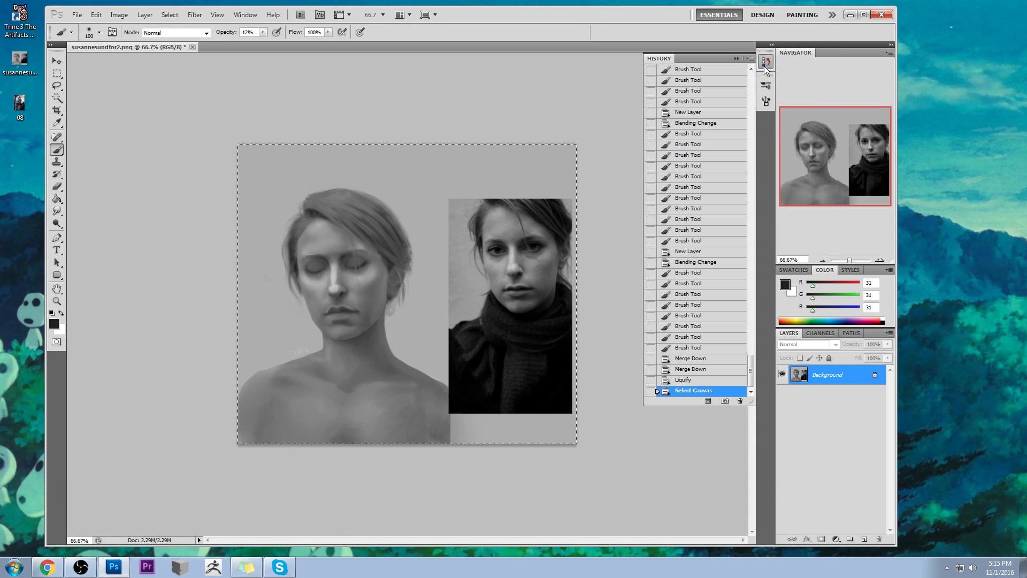
pyautogui.moveTo(752, 372); pyautogui.dragTo(706, 73)
pyautogui.click(706, 73)
pyautogui.hotkey('ctrl', 'shift', 'v')
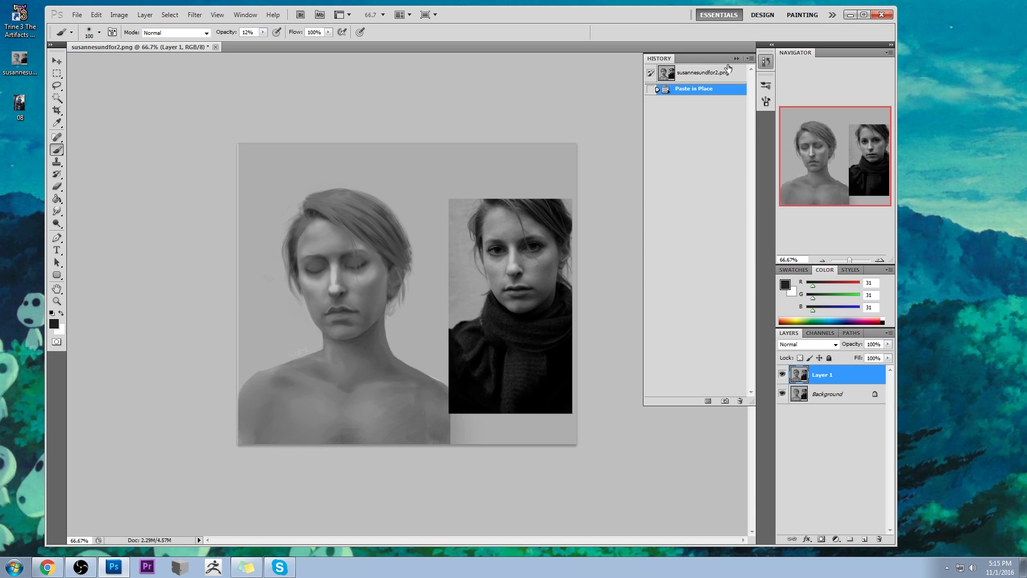
pyautogui.click(736, 60)
# - Compare the edited portrait with the original by hiding and showing Layer 1
pyautogui.click(782, 375)
pyautogui.click(782, 375)
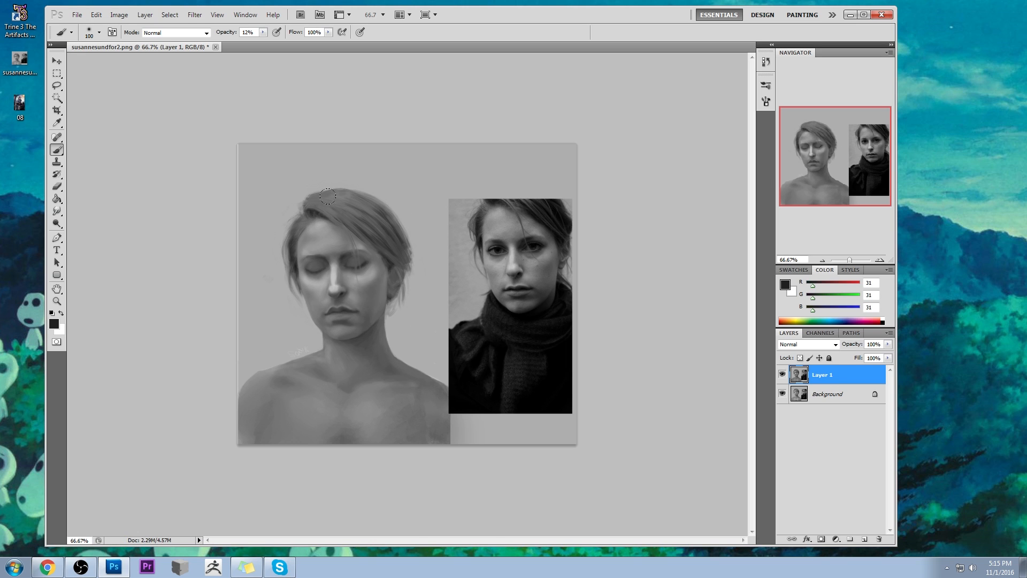
pyautogui.click(782, 375)
pyautogui.click(782, 375)
# - Smudge the hairline along the forehead on Layer 1 with the Smudge tool at 15% strength
pyautogui.click(57, 210)
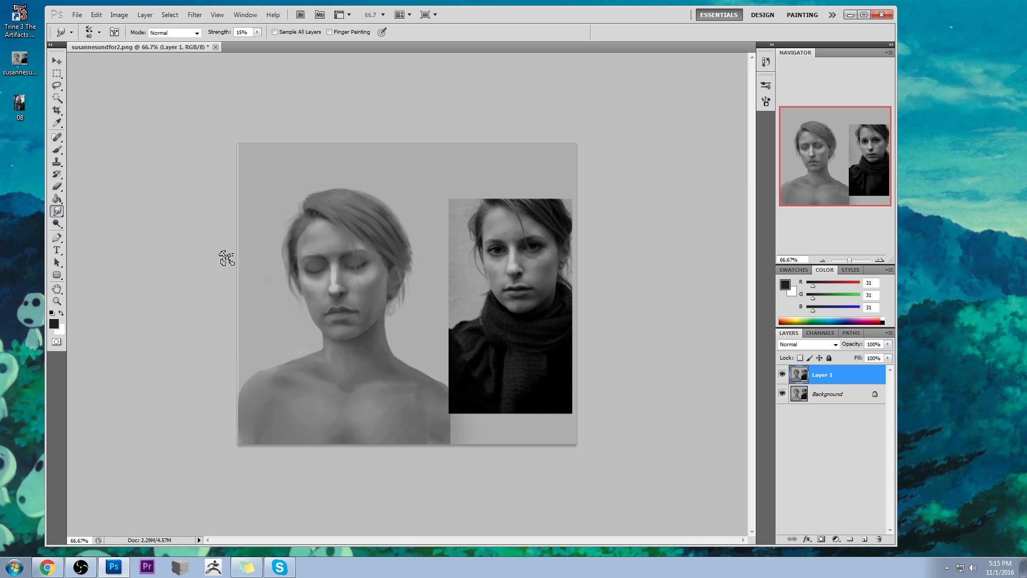
pyautogui.press('z')
pyautogui.click(511, 394)
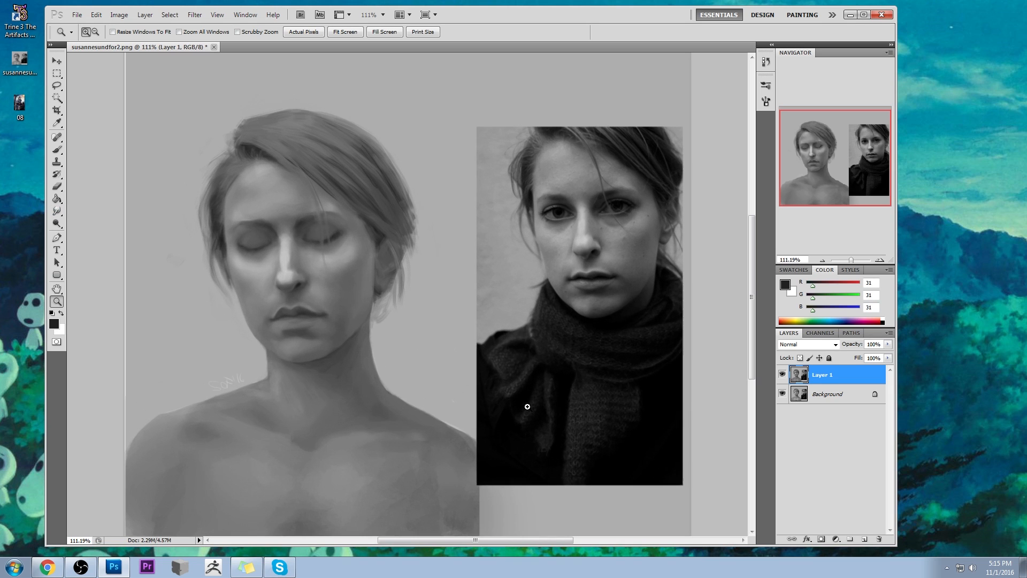
pyautogui.click(58, 211)
pyautogui.click(92, 231)
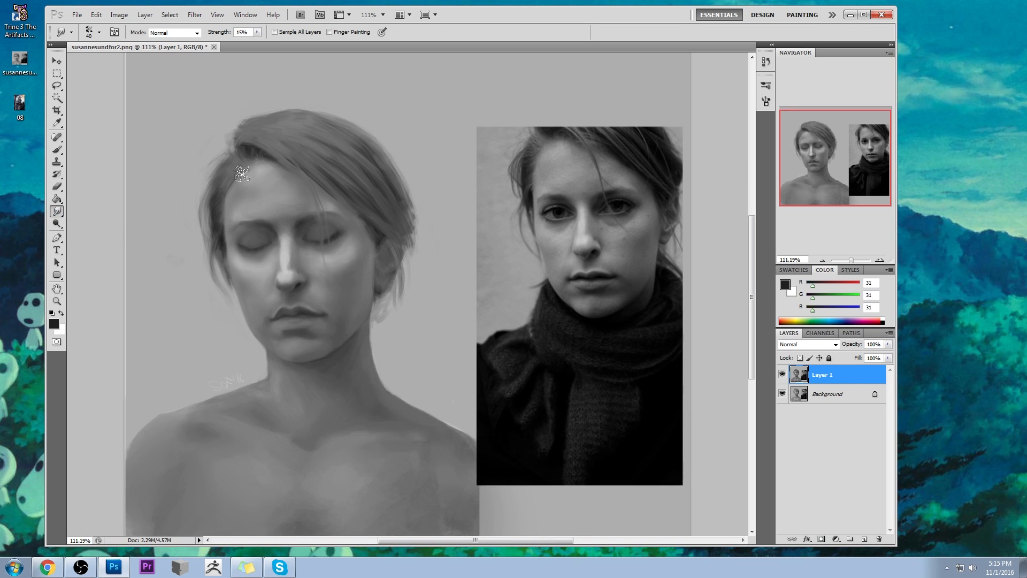
pyautogui.press('[')
pyautogui.press('[')
pyautogui.press('[')
# - Touch up the nose bridge and neighbouring brow with sampled light and dark greys, using an 80 px brush at 17% opacity
pyautogui.press('b')
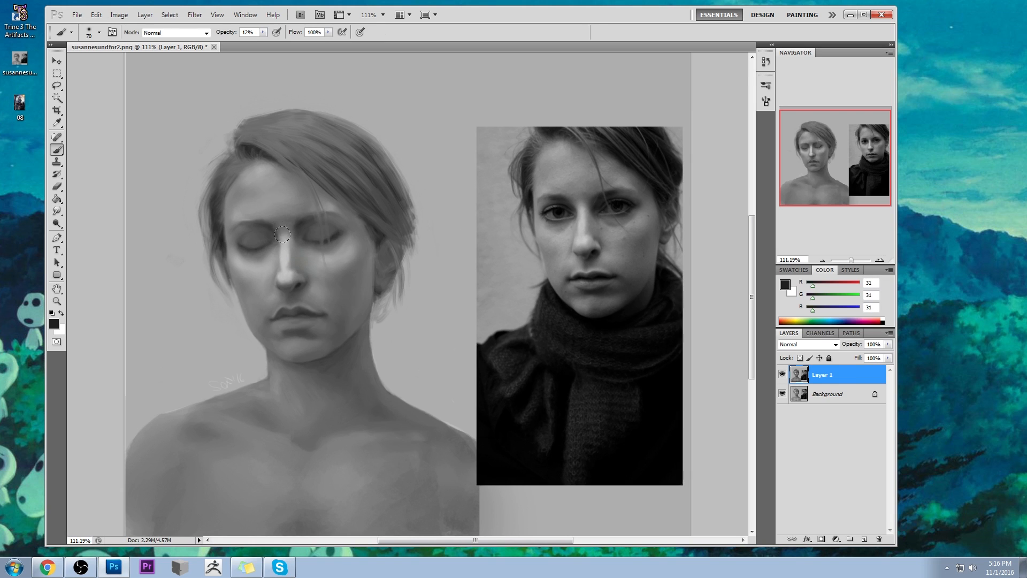
pyautogui.keyDown('alt'); pyautogui.click(282, 245); pyautogui.keyUp('alt')
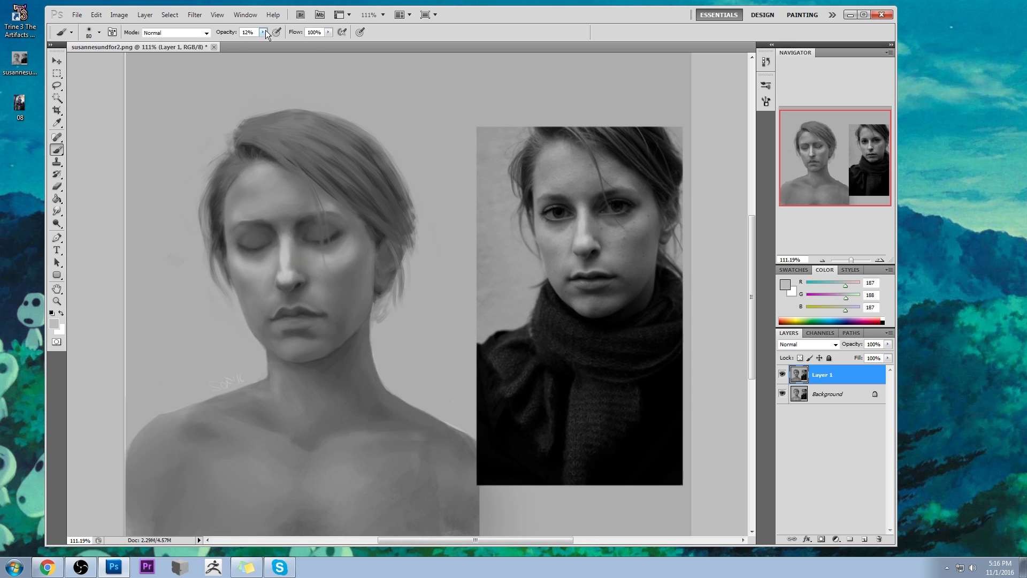
pyautogui.moveTo(265, 31); pyautogui.dragTo(267, 42)
pyautogui.click(280, 239)
pyautogui.keyDown('alt'); pyautogui.click(262, 228); pyautogui.keyUp('alt')
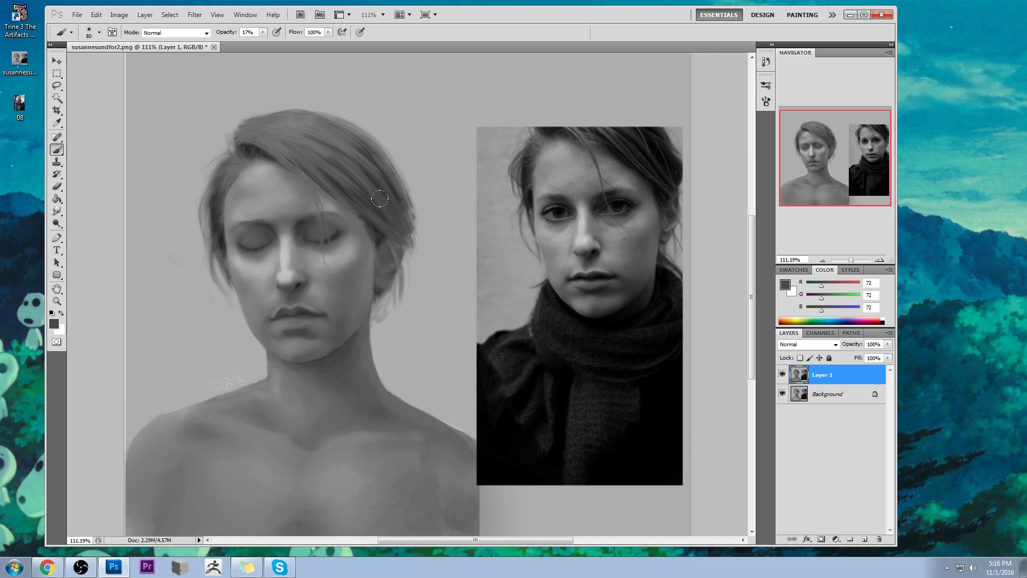
# - Paint a dark lash line (RGB 49) along the closed eye nearer the reference photo with a 9 px brush at 28% opacity
pyautogui.keyDown('alt'); pyautogui.click(334, 236); pyautogui.keyUp('alt')
pyautogui.press('[')
pyautogui.press('[')
pyautogui.press('[')
pyautogui.press('[')
pyautogui.click(262, 33)
pyautogui.moveTo(264, 42); pyautogui.dragTo(269, 43)
pyautogui.click(344, 234)
pyautogui.press('[')
pyautogui.moveTo(344, 238)
pyautogui.mouseDown()
pyautogui.moveTo(299, 250)
pyautogui.moveTo(343, 233)
pyautogui.moveTo(335, 229)
pyautogui.moveTo(343, 237)
pyautogui.moveTo(316, 238)
pyautogui.moveTo(345, 238)
pyautogui.moveTo(322, 234)
pyautogui.mouseUp()
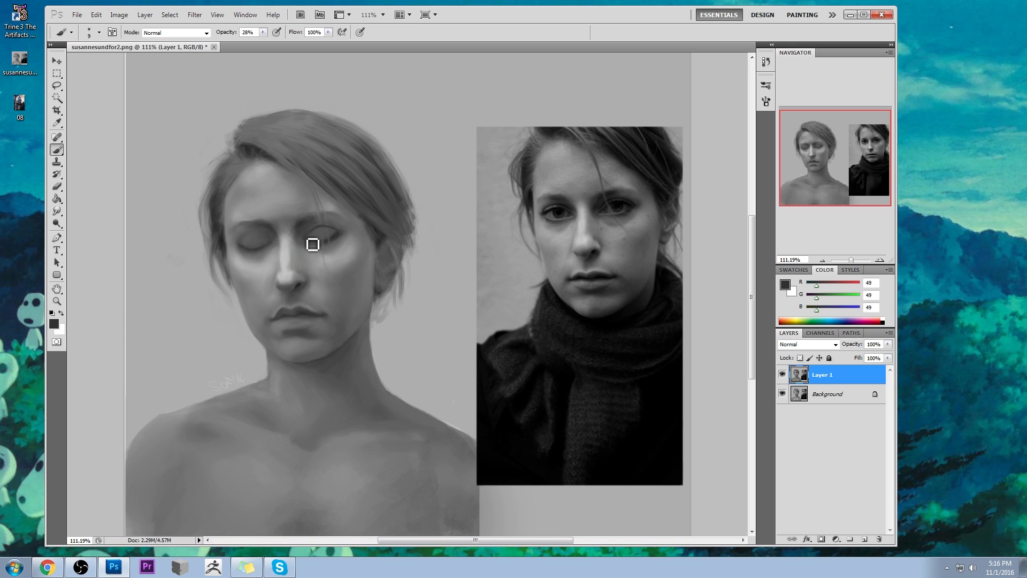
# - Refine the same eye's lid and crease with alternating sampled greys (RGB 86, 47, 99 and 50) at 28% opacity
pyautogui.keyDown('alt'); pyautogui.click(324, 235); pyautogui.keyUp('alt')
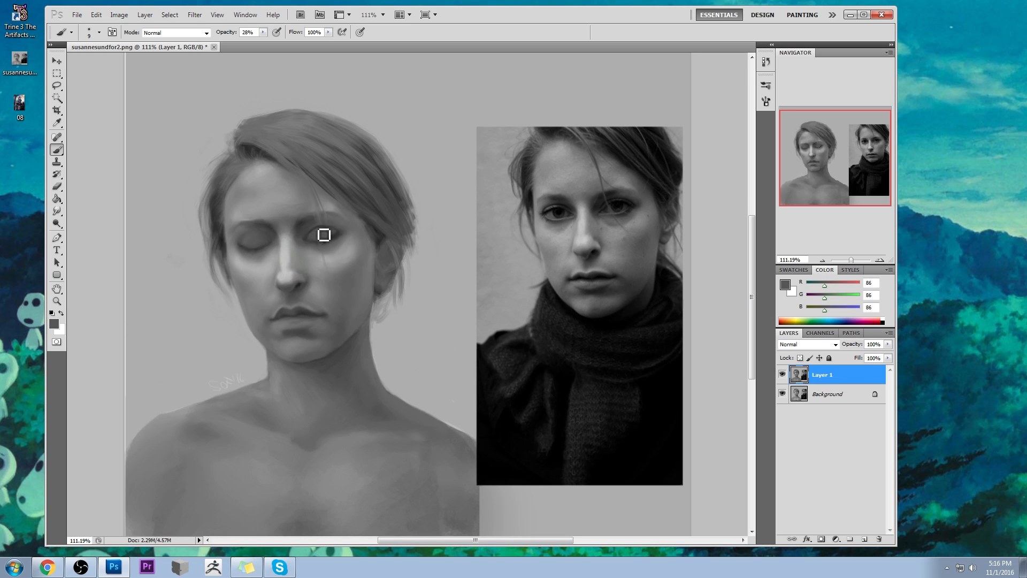
pyautogui.keyDown('alt'); pyautogui.click(334, 233); pyautogui.keyUp('alt')
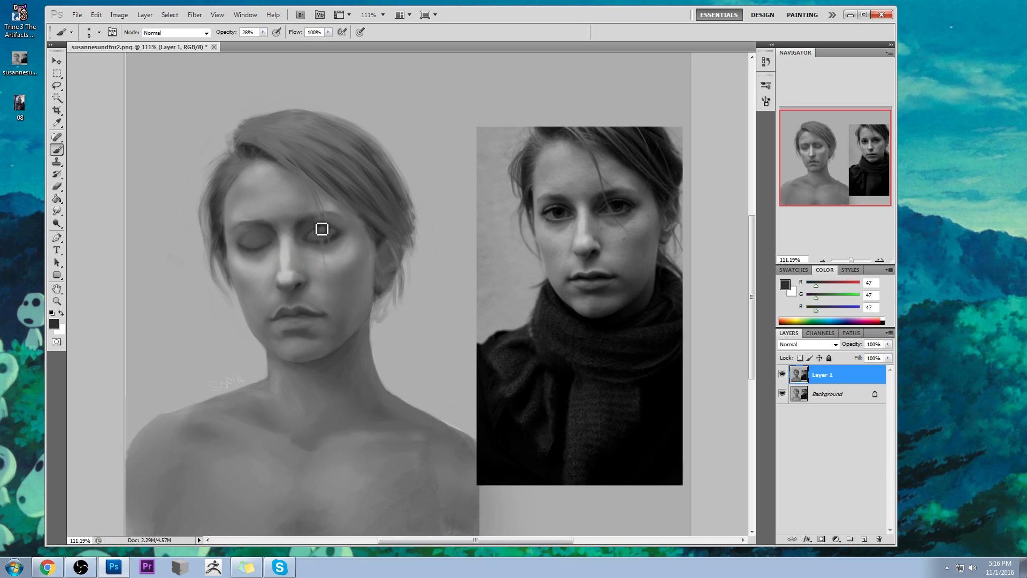
pyautogui.keyDown('alt'); pyautogui.click(313, 225); pyautogui.keyUp('alt')
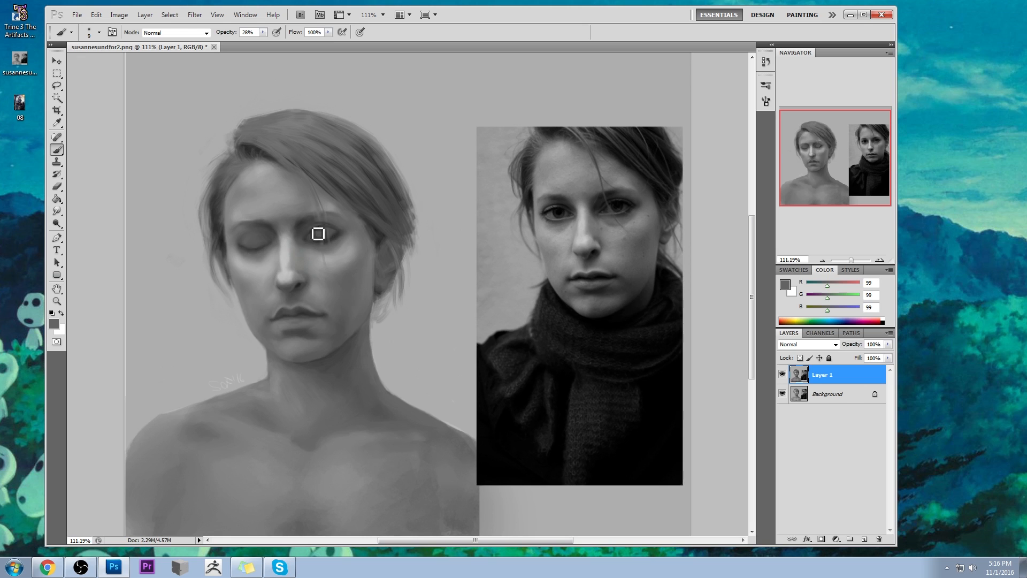
pyautogui.moveTo(309, 237)
pyautogui.mouseDown()
pyautogui.moveTo(333, 234)
pyautogui.moveTo(313, 231)
pyautogui.moveTo(320, 240)
pyautogui.moveTo(313, 228)
pyautogui.mouseUp()
pyautogui.keyDown('alt'); pyautogui.click(334, 235); pyautogui.keyUp('alt')
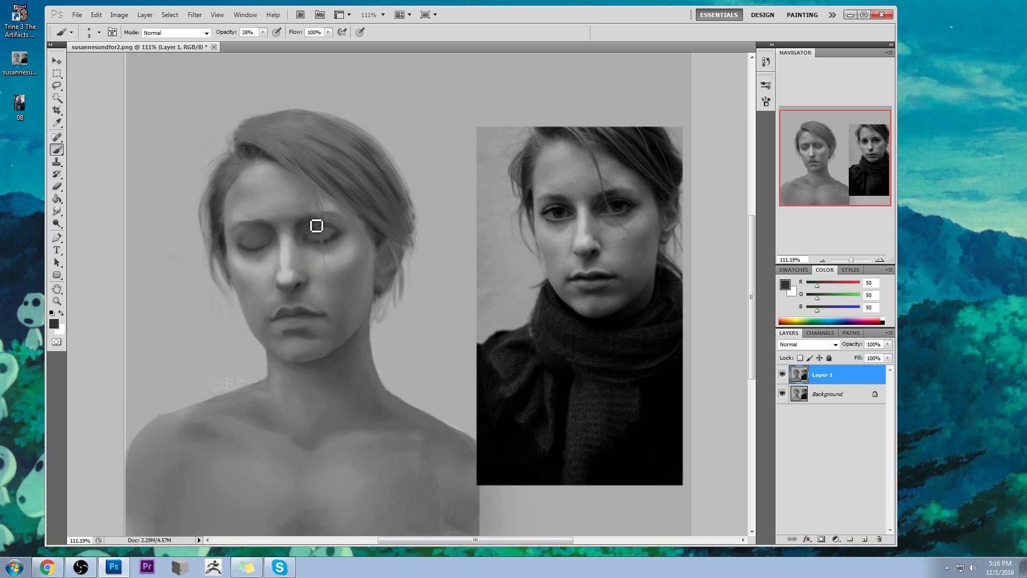
# - Paint sampled grey (RGB 107) around the closed eye nearer the reference photo with a 35 px brush at 52% opacity
pyautogui.keyDown('alt'); pyautogui.click(333, 238); pyautogui.keyUp('alt')
pyautogui.keyDown('alt'); pyautogui.click(339, 239); pyautogui.keyUp('alt')
pyautogui.press(']')
pyautogui.press(']')
pyautogui.press(']')
pyautogui.press(']')
pyautogui.press(']')
pyautogui.press(']')
pyautogui.click(263, 32)
pyautogui.keyDown('alt'); pyautogui.click(333, 247); pyautogui.keyUp('alt')
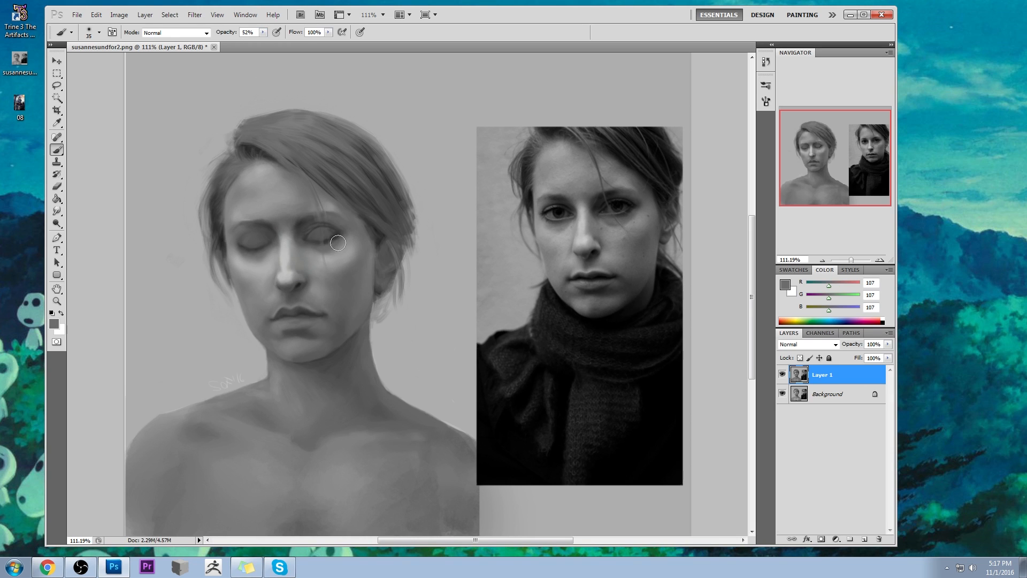
pyautogui.click(315, 246)
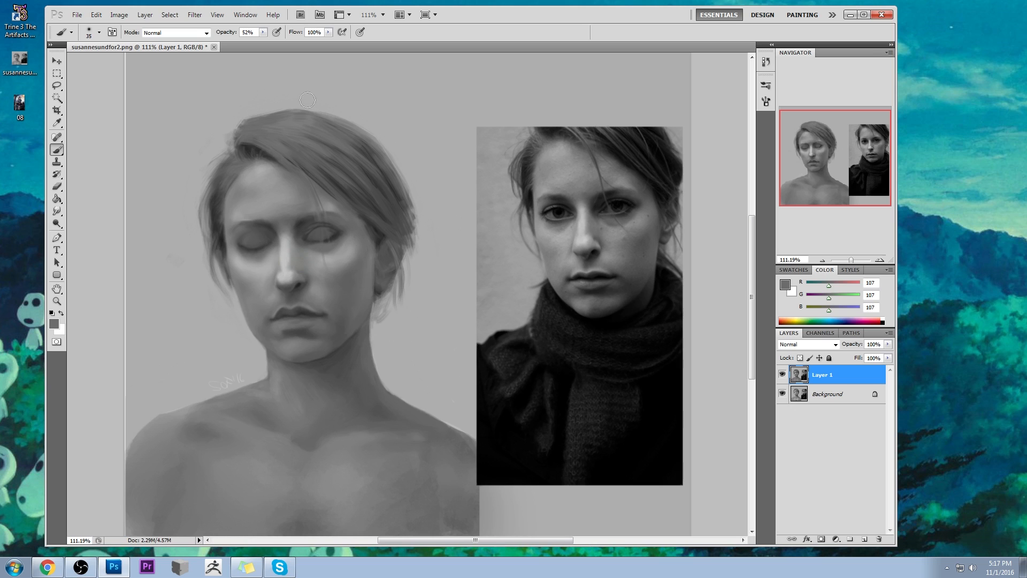
# - Darken the same eye's lid and socket with sampled greys (RGB 91 and 48), using the 35 px brush at 31% opacity
pyautogui.click(263, 33)
pyautogui.moveTo(260, 42); pyautogui.dragTo(251, 43)
pyautogui.click(87, 97)
pyautogui.keyDown('alt'); pyautogui.click(322, 220); pyautogui.keyUp('alt')
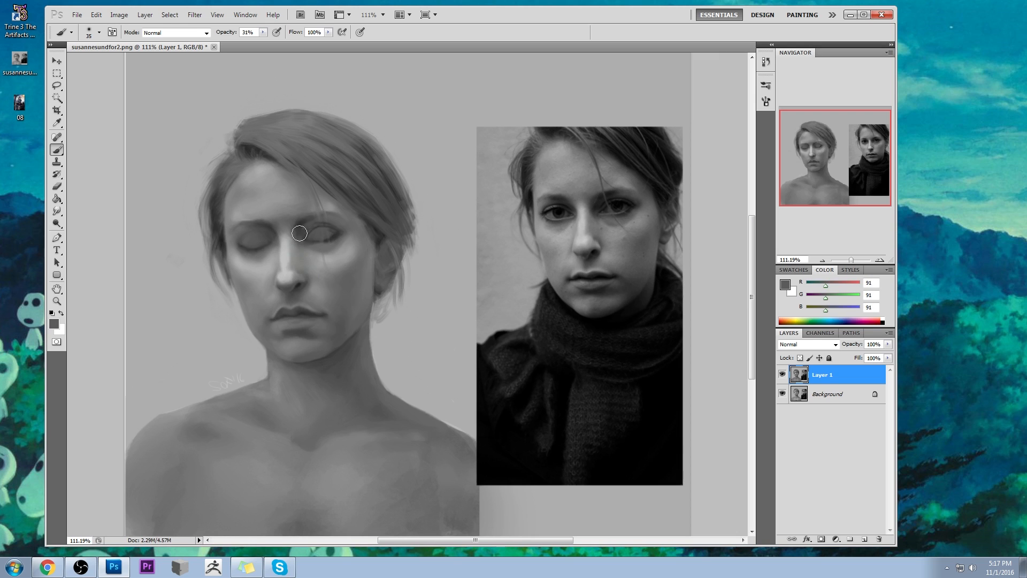
pyautogui.keyDown('alt'); pyautogui.click(303, 223); pyautogui.keyUp('alt')
pyautogui.keyDown('alt'); pyautogui.click(314, 220); pyautogui.keyUp('alt')
pyautogui.keyDown('alt'); pyautogui.click(325, 218); pyautogui.keyUp('alt')
pyautogui.keyDown('alt'); pyautogui.click(338, 232); pyautogui.keyUp('alt')
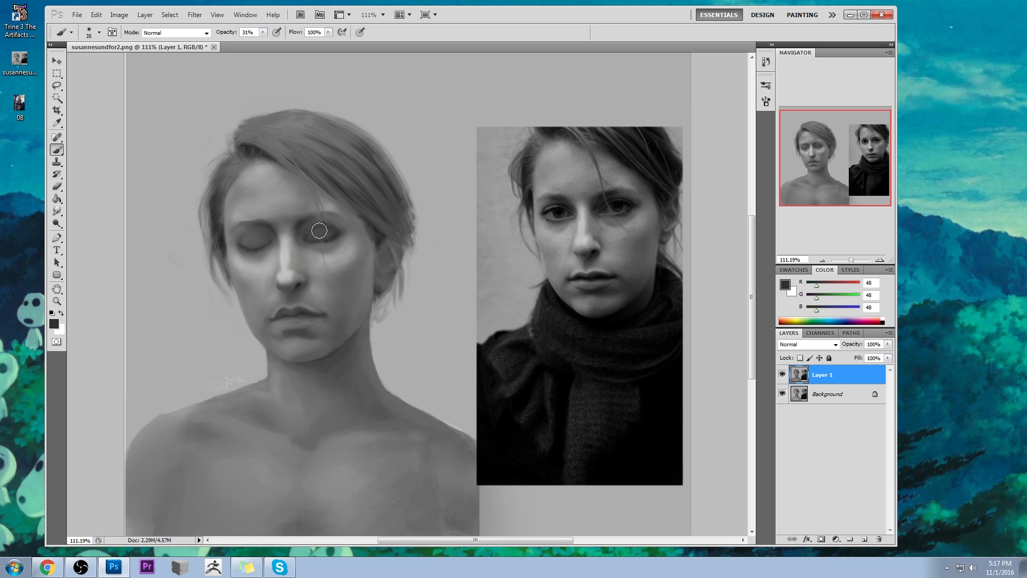
# - Paint a dark iris (RGB 48) on that eye with a hard round 20 px brush, raising the opacity from 31% to 93%
pyautogui.rightClick(355, 254)
pyautogui.click(479, 467)
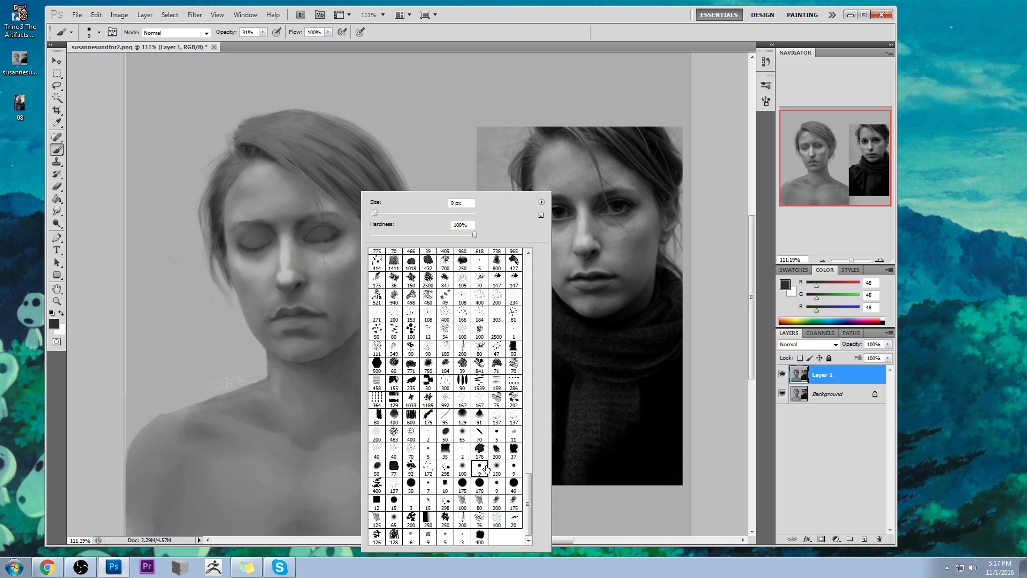
pyautogui.click(729, 329)
pyautogui.press(']')
pyautogui.press(']')
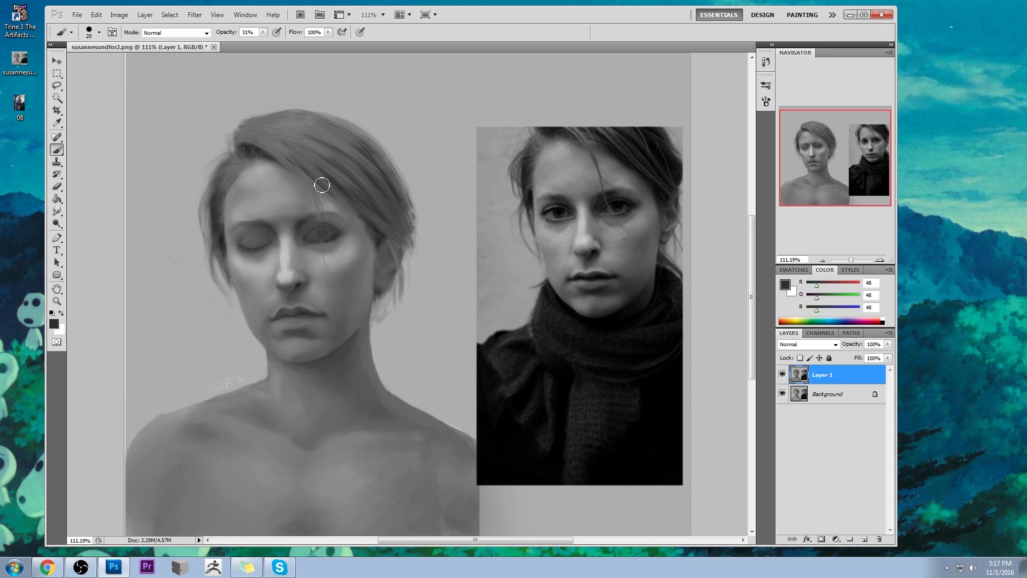
pyautogui.moveTo(263, 33); pyautogui.dragTo(297, 43)
# - Switch to a softer brush reduced to 7 px and define the iris and lid at 93% opacity with greys RGB 48 and 100
pyautogui.rightClick(343, 230)
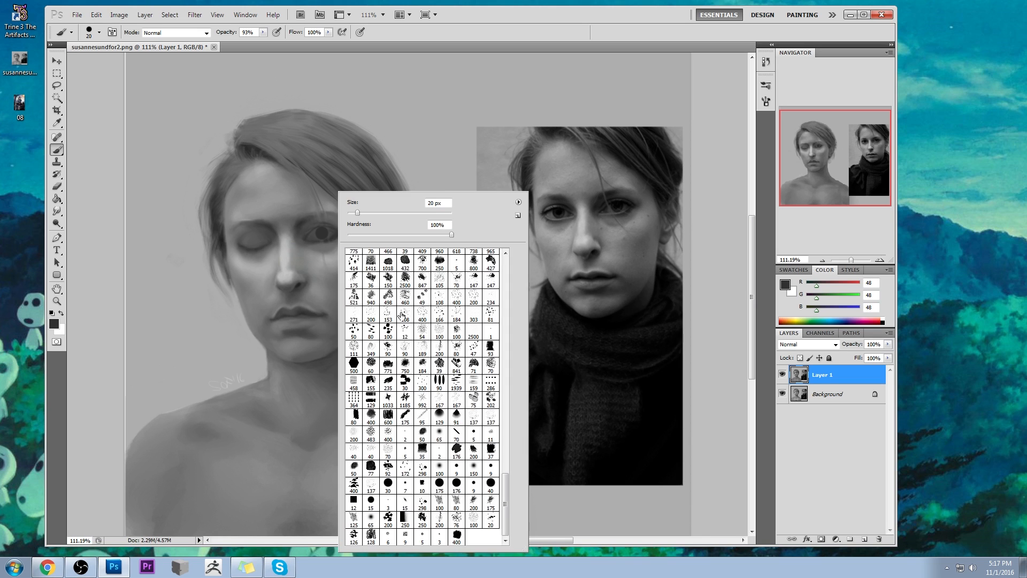
pyautogui.click(439, 436)
pyautogui.click(707, 269)
pyautogui.press('[')
pyautogui.press('[')
pyautogui.press('[')
pyautogui.press('[')
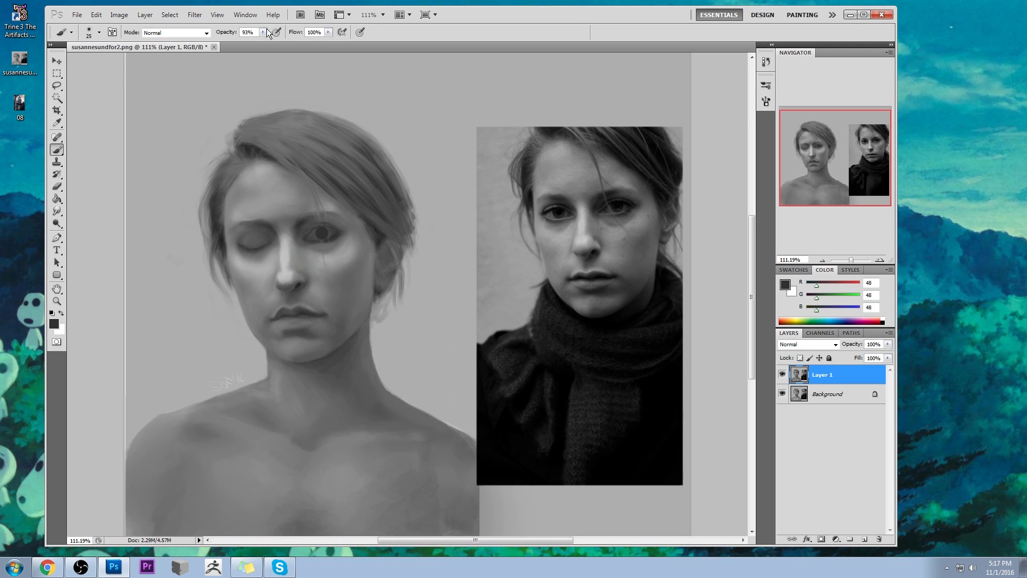
pyautogui.press('[')
pyautogui.press('[')
pyautogui.press('[')
pyautogui.press('[')
pyautogui.press('[')
pyautogui.press('[')
pyautogui.moveTo(326, 236)
pyautogui.mouseDown()
pyautogui.moveTo(360, 235)
pyautogui.moveTo(322, 236)
pyautogui.mouseUp()
pyautogui.keyDown('alt'); pyautogui.click(338, 216); pyautogui.keyUp('alt')
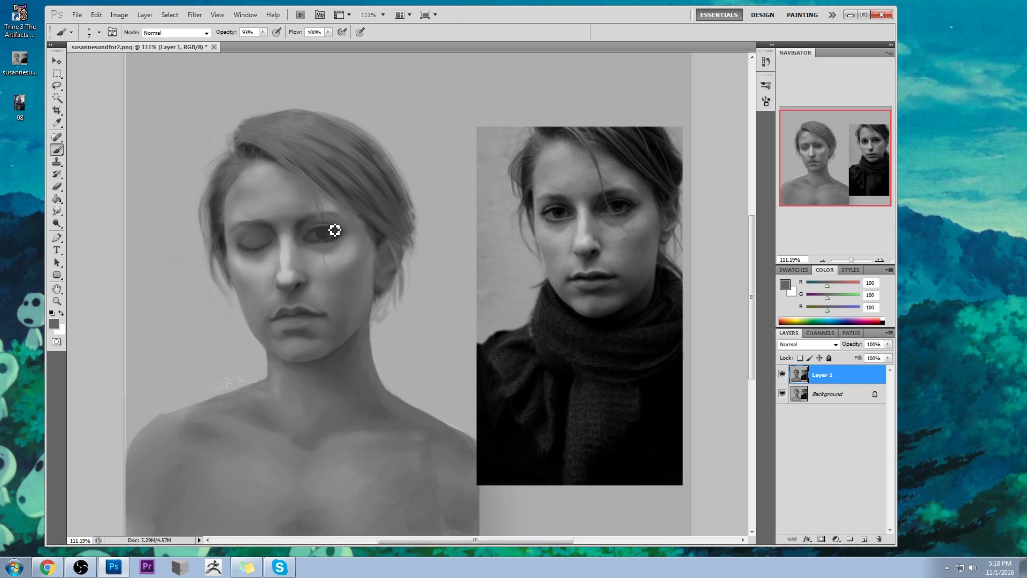
# - Soften the lids and skin around the opened eye with sampled light grey (RGB 145), using a 45 px brush at 38% opacity
pyautogui.keyDown('alt'); pyautogui.click(318, 246); pyautogui.keyUp('alt')
pyautogui.press(']')
pyautogui.press(']')
pyautogui.press(']')
pyautogui.press(']')
pyautogui.press(']')
pyautogui.press(']')
pyautogui.press(']')
pyautogui.press(']')
pyautogui.press(']')
pyautogui.press(']')
pyautogui.click(263, 32)
pyautogui.click(233, 42)
pyautogui.keyDown('alt'); pyautogui.click(309, 243); pyautogui.keyUp('alt')
pyautogui.moveTo(326, 233); pyautogui.dragTo(345, 225)
pyautogui.keyDown('alt'); pyautogui.click(337, 219); pyautogui.keyUp('alt')
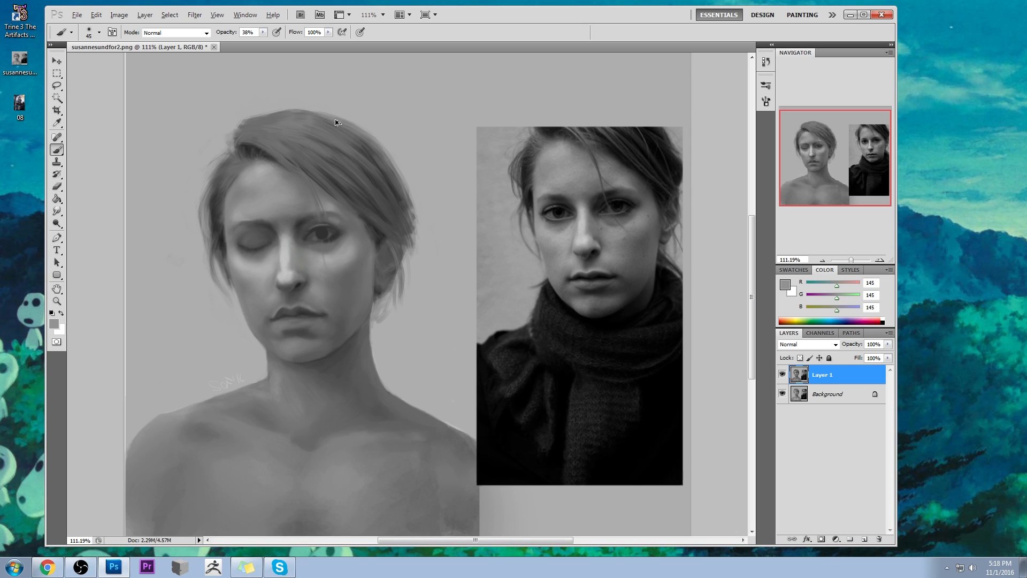
# - Blend the area between the eyebrow and upper lid with sampled greys (RGB 116 and 144) at 20% opacity
pyautogui.moveTo(254, 40); pyautogui.dragTo(252, 41)
pyautogui.press('alt')
pyautogui.keyDown('alt'); pyautogui.click(337, 220); pyautogui.keyUp('alt')
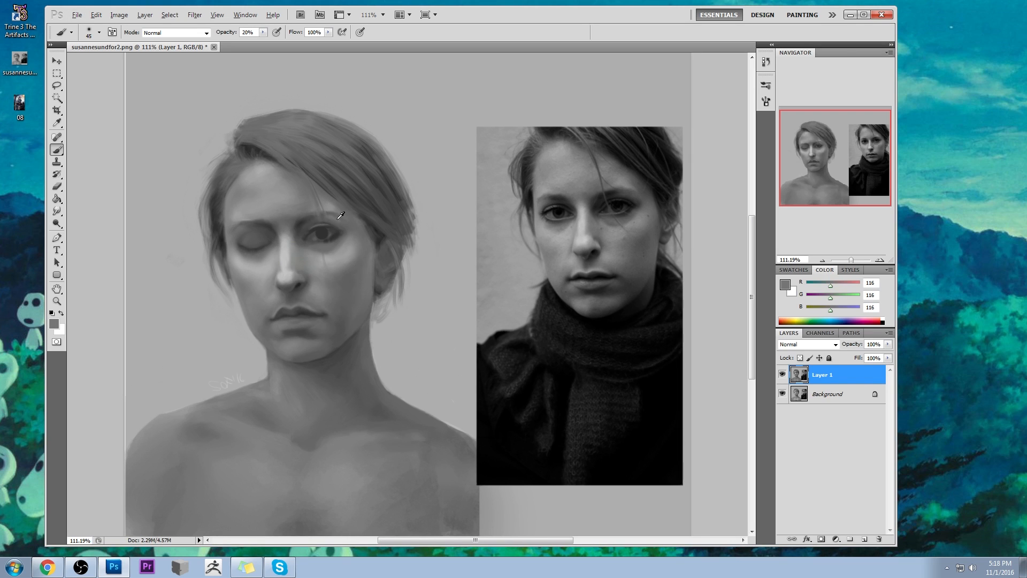
pyautogui.keyDown('alt'); pyautogui.click(329, 206); pyautogui.keyUp('alt')
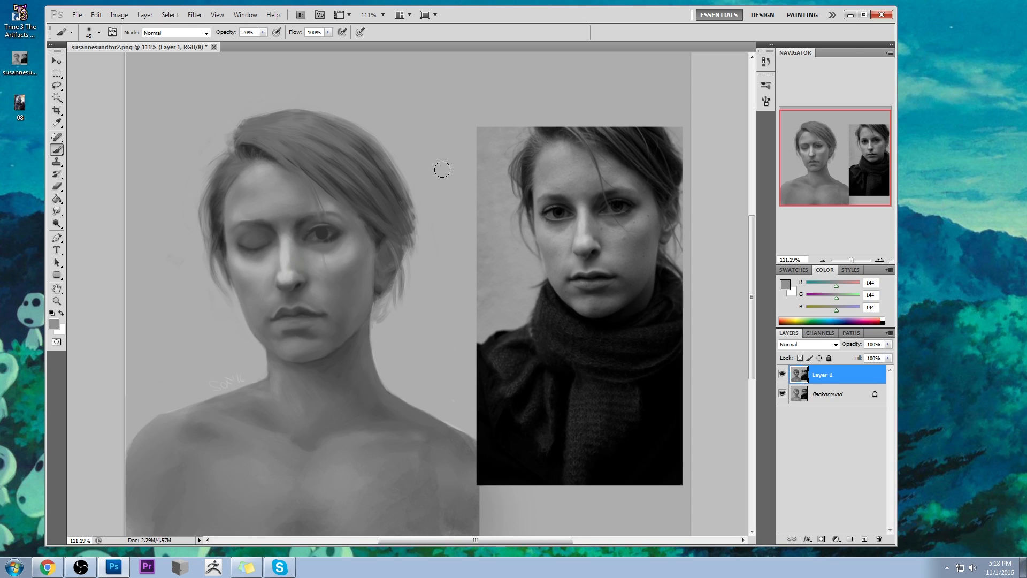
# - Shade the upper cheek and outer eye corner with sampled greys (RGB 94 and 103), using a 100 px brush at 20% and 14% opacity
pyautogui.press(']')
pyautogui.press(']')
pyautogui.keyDown('alt'); pyautogui.click(353, 264); pyautogui.keyUp('alt')
pyautogui.keyDown('alt'); pyautogui.click(358, 261); pyautogui.keyUp('alt')
pyautogui.keyDown('alt'); pyautogui.click(353, 276); pyautogui.keyUp('alt')
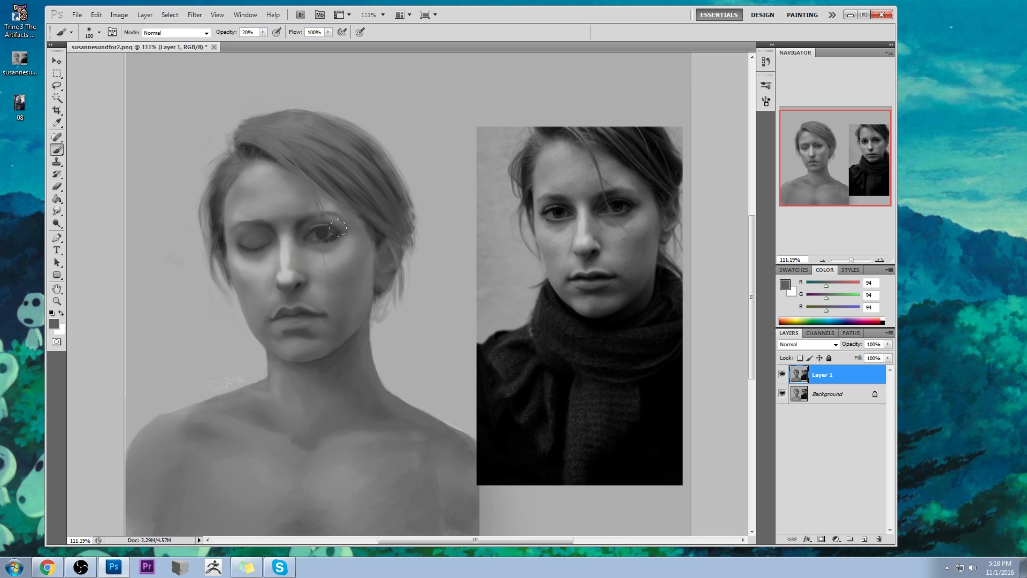
pyautogui.click(263, 32)
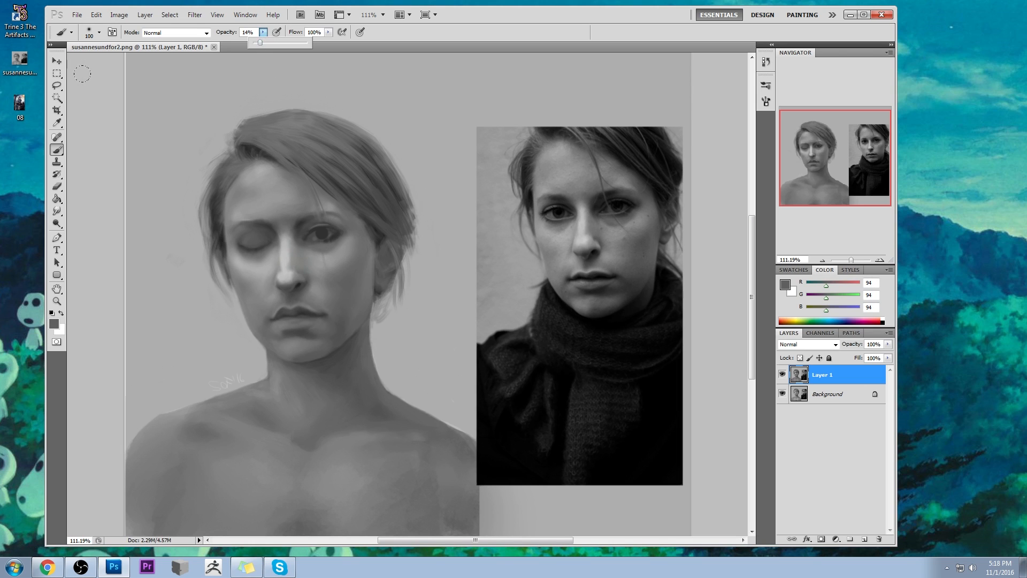
pyautogui.keyDown('alt'); pyautogui.click(343, 235); pyautogui.keyUp('alt')
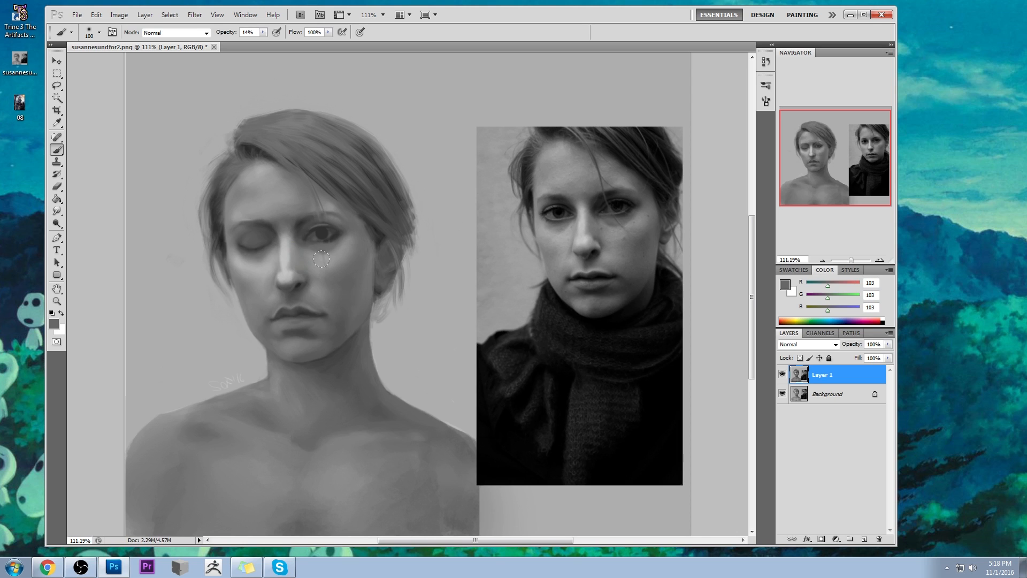
# - Blend the skin at the inner eye corner and beneath the eye with sampled greys, using a 45 px brush at 14% opacity
pyautogui.moveTo(58, 211); pyautogui.dragTo(81, 230)
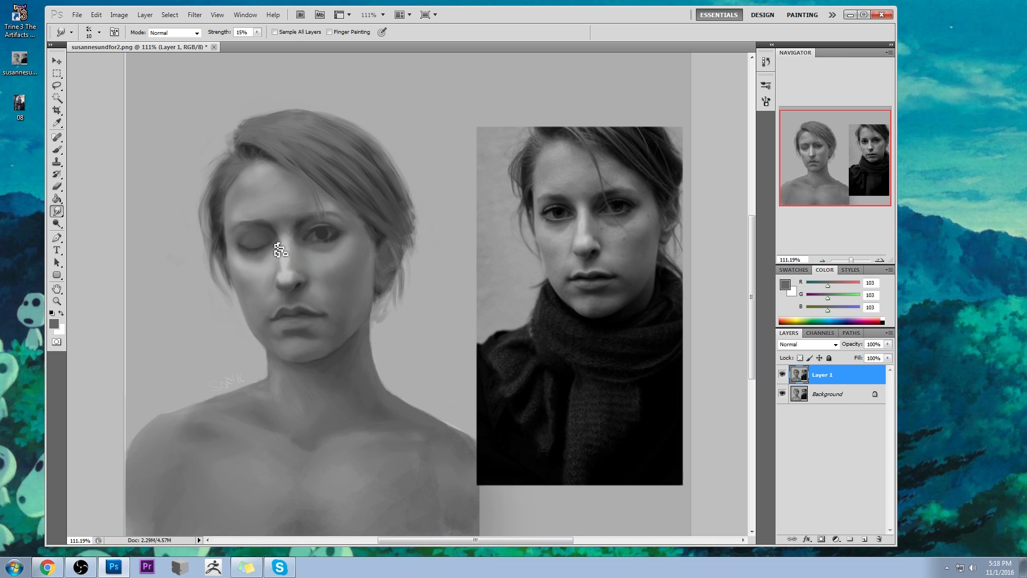
pyautogui.press('b')
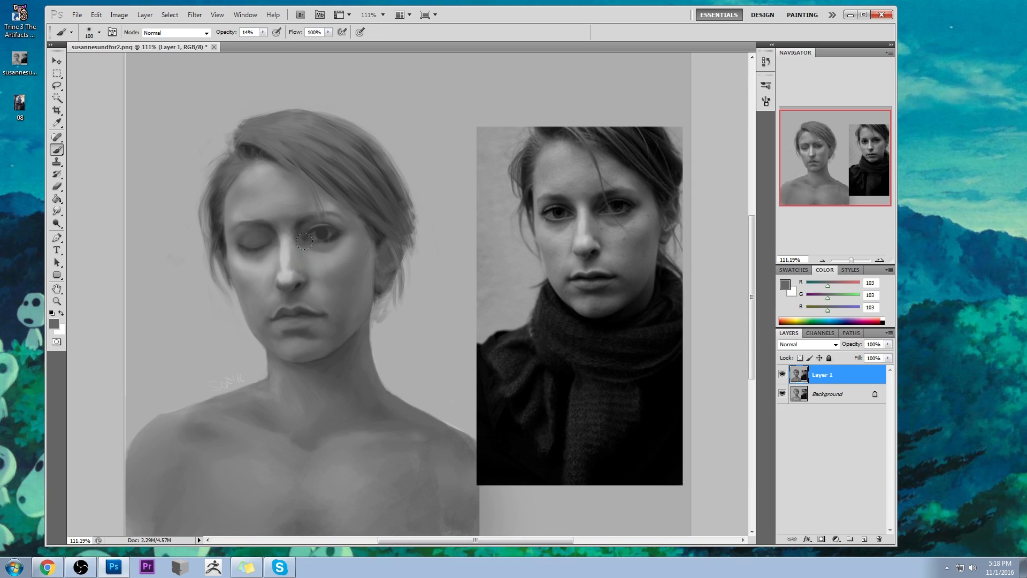
pyautogui.keyDown('alt'); pyautogui.click(321, 251); pyautogui.keyUp('alt')
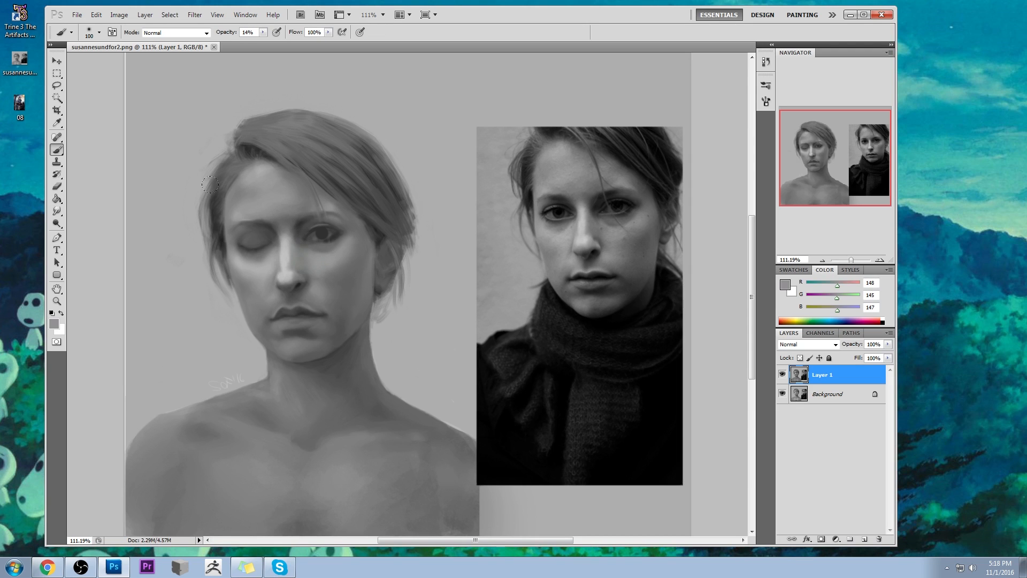
pyautogui.keyDown('alt'); pyautogui.click(318, 244); pyautogui.keyUp('alt')
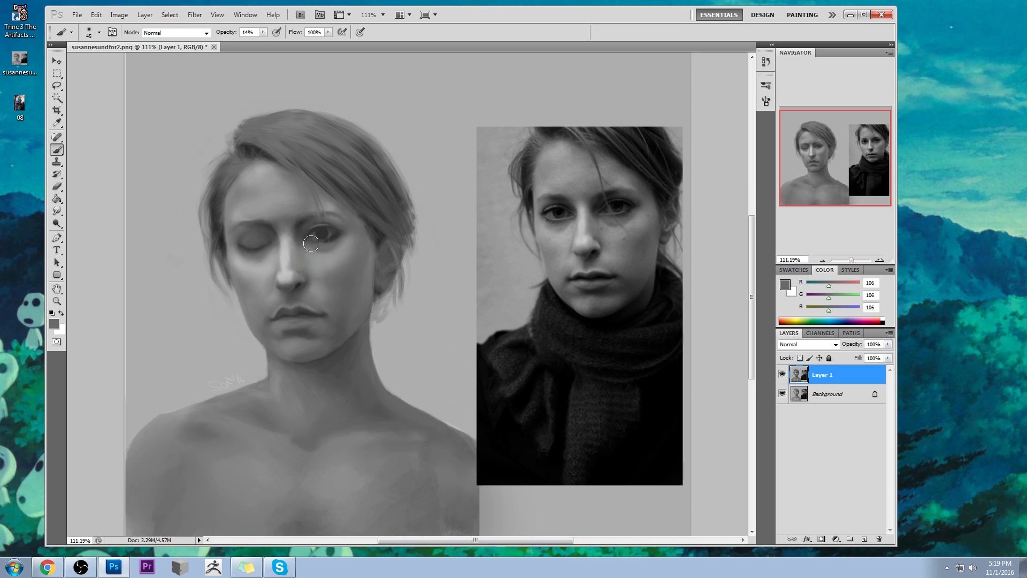
# - Paint the lower lid edge of the opened eye with sampled light and mid greys, using a 9 px brush at 44% opacity
pyautogui.keyDown('alt'); pyautogui.click(321, 258); pyautogui.keyUp('alt')
pyautogui.click(263, 32)
pyautogui.click(263, 174)
pyautogui.press('[')
pyautogui.press('[')
pyautogui.press('[')
pyautogui.press('[')
pyautogui.press('[')
pyautogui.press('[')
pyautogui.press('[')
pyautogui.press('[')
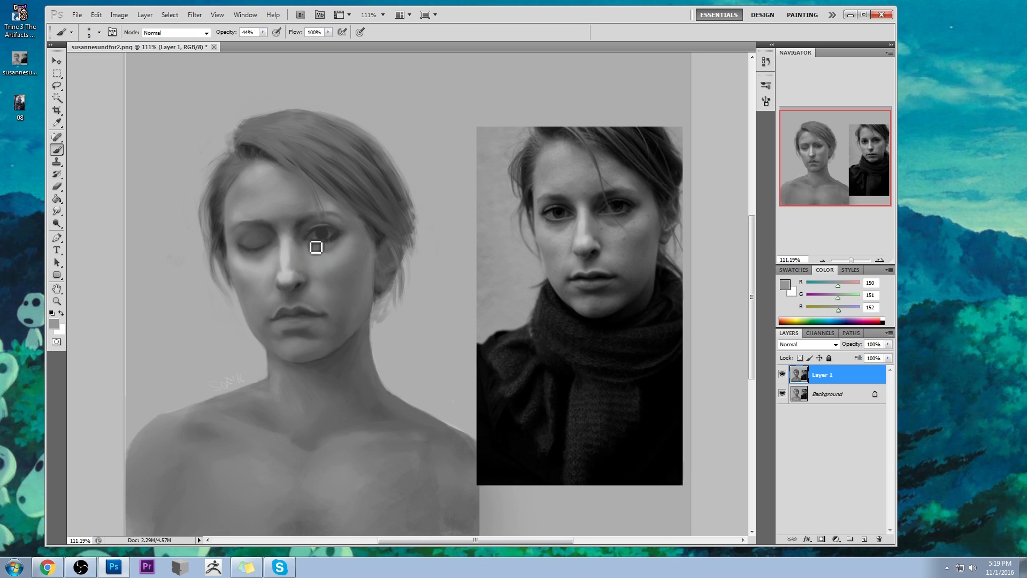
pyautogui.keyDown('alt'); pyautogui.click(332, 244); pyautogui.keyUp('alt')
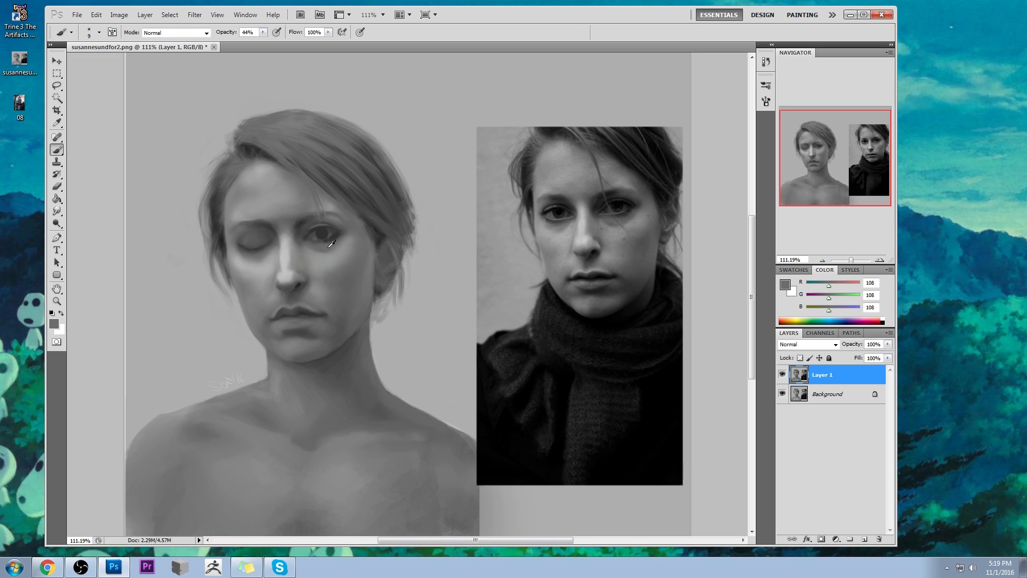
pyautogui.moveTo(320, 248); pyautogui.dragTo(331, 246)
pyautogui.press('alt')
pyautogui.moveTo(313, 247); pyautogui.dragTo(331, 246)
# - Smudge the outer corner of the opened eye with the Smudge tool at 15% strength
pyautogui.moveTo(56, 211); pyautogui.dragTo(91, 232)
pyautogui.click(91, 232)
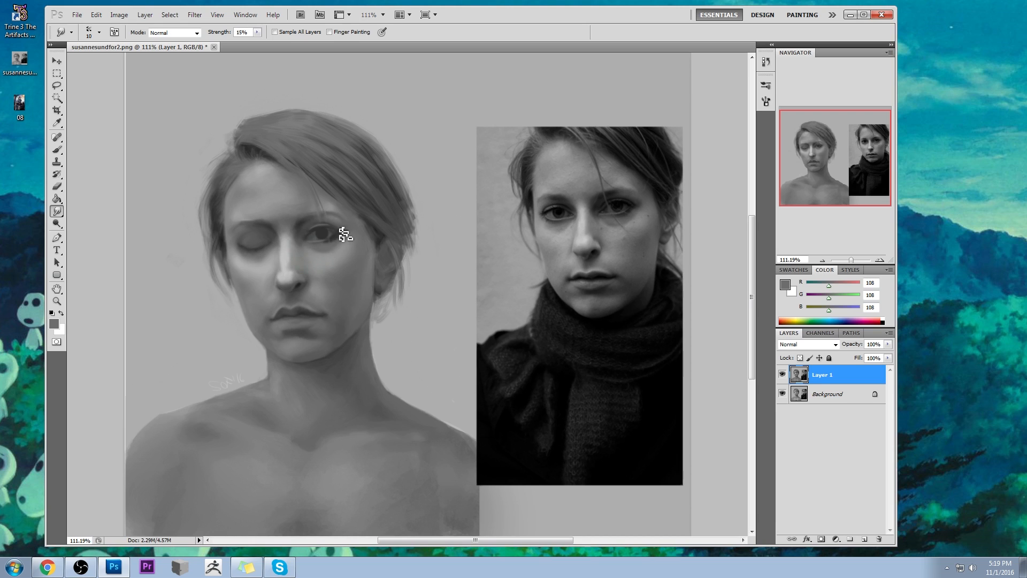
pyautogui.moveTo(333, 234)
pyautogui.mouseDown()
pyautogui.moveTo(329, 244)
pyautogui.moveTo(344, 238)
pyautogui.moveTo(320, 245)
pyautogui.moveTo(338, 240)
pyautogui.mouseUp()
# - Redefine the iris, lid crease and lash line with sampled greys (RGB 94, 72, 48 and 111) at 44% opacity, undoing the last strokes
pyautogui.press('b')
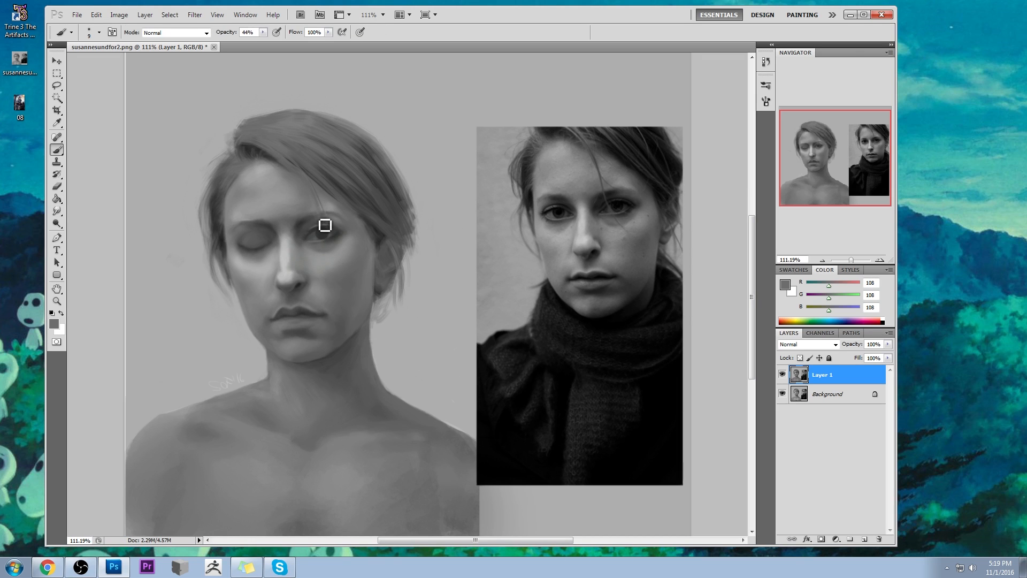
pyautogui.keyDown('alt'); pyautogui.click(318, 224); pyautogui.keyUp('alt')
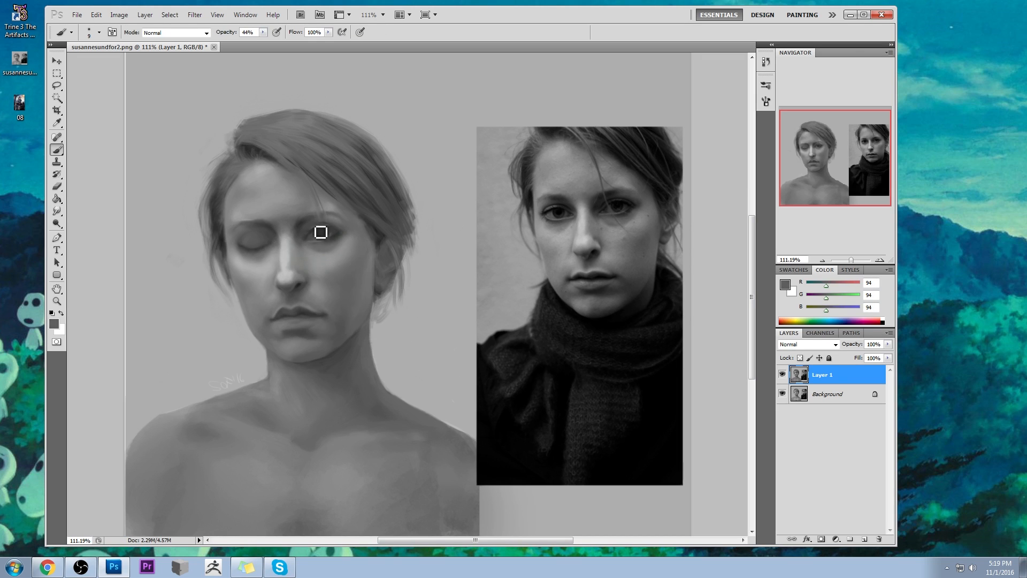
pyautogui.moveTo(321, 233); pyautogui.dragTo(315, 238)
pyautogui.keyDown('alt'); pyautogui.click(318, 230); pyautogui.keyUp('alt')
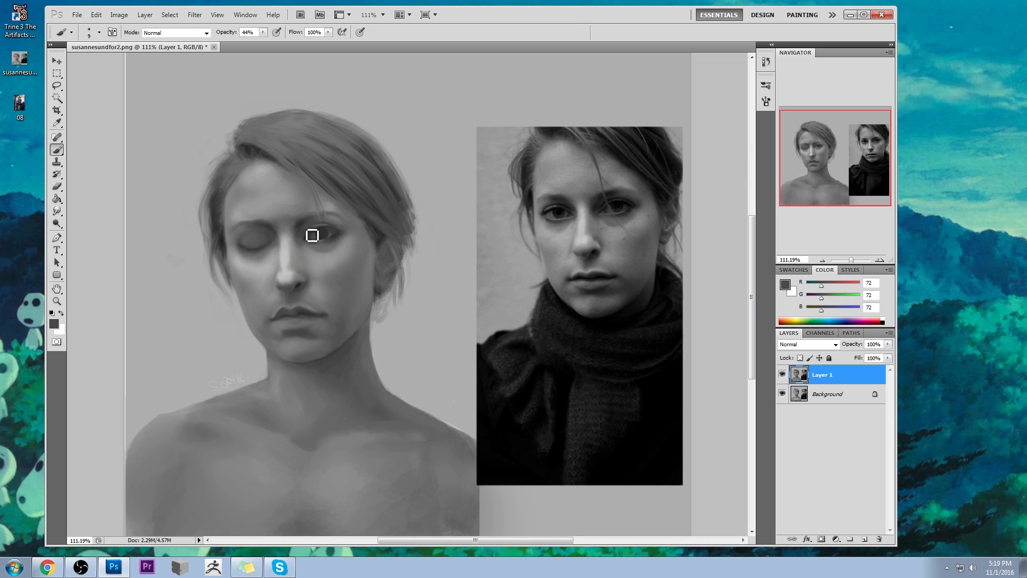
pyautogui.keyDown('alt'); pyautogui.click(328, 230); pyautogui.keyUp('alt')
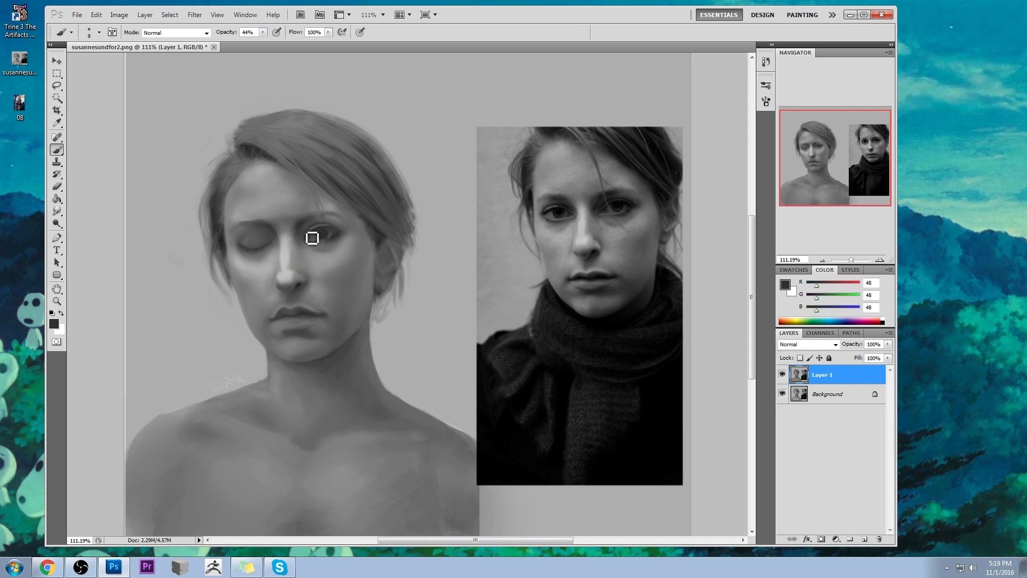
pyautogui.keyDown('alt'); pyautogui.click(336, 231); pyautogui.keyUp('alt')
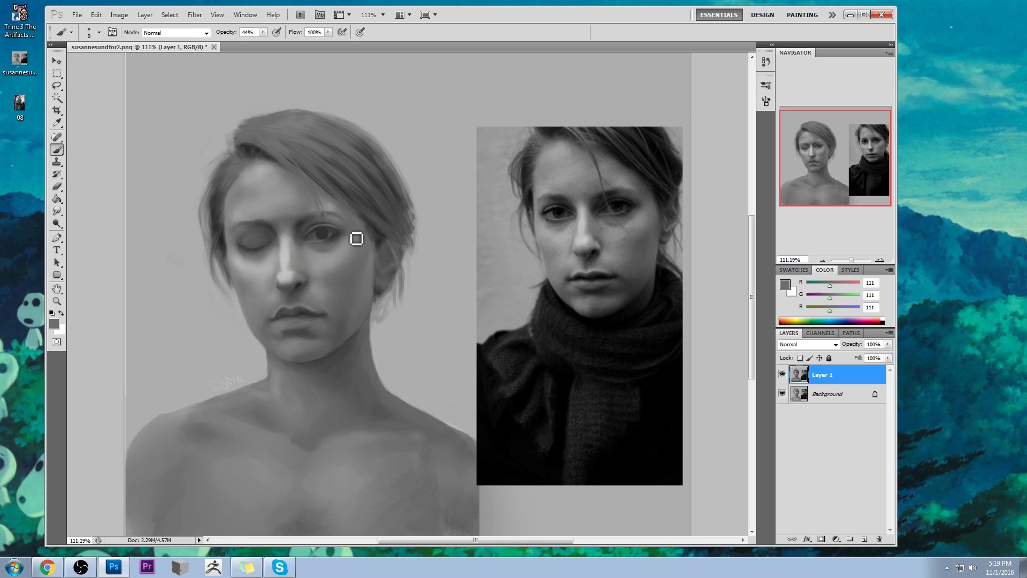
pyautogui.keyDown('alt'); pyautogui.click(325, 229); pyautogui.keyUp('alt')
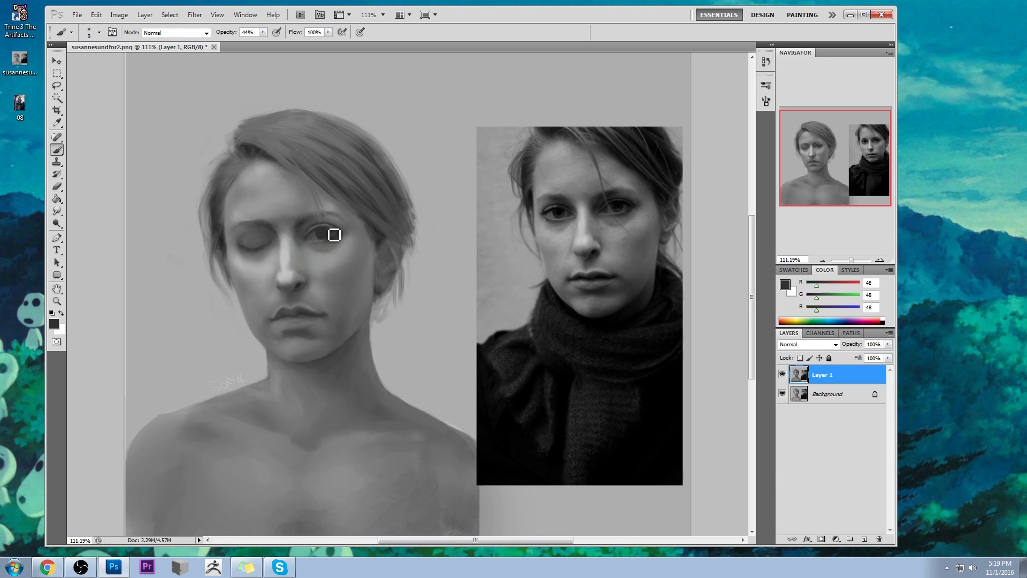
pyautogui.hotkey('ctrl', 'alt', 'z')
# - Rework the lower lid and inner eye corner with sampled light and dark greys, using a 25 px brush at 44% opacity
pyautogui.keyDown('alt'); pyautogui.click(317, 244); pyautogui.keyUp('alt')
pyautogui.keyDown('alt'); pyautogui.click(308, 256); pyautogui.keyUp('alt')
pyautogui.press(']')
pyautogui.press(']')
pyautogui.press(']')
pyautogui.press(']')
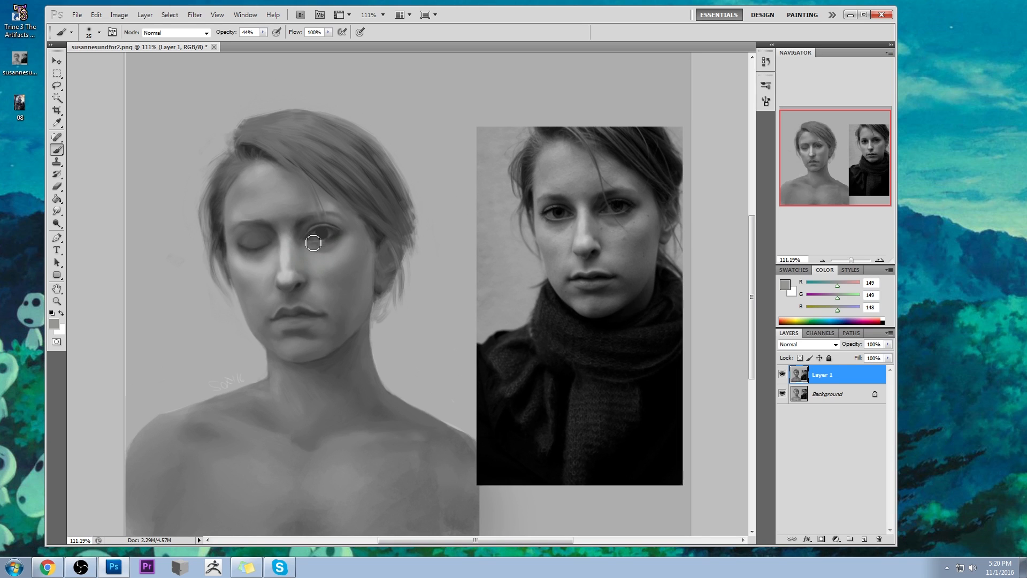
pyautogui.keyDown('alt'); pyautogui.click(314, 239); pyautogui.keyUp('alt')
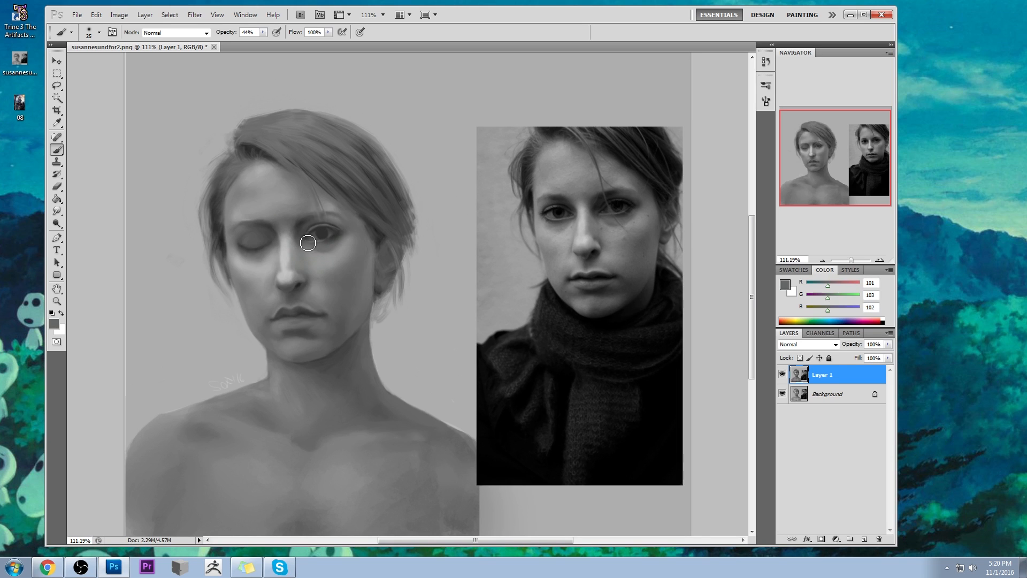
pyautogui.keyDown('alt'); pyautogui.click(310, 236); pyautogui.keyUp('alt')
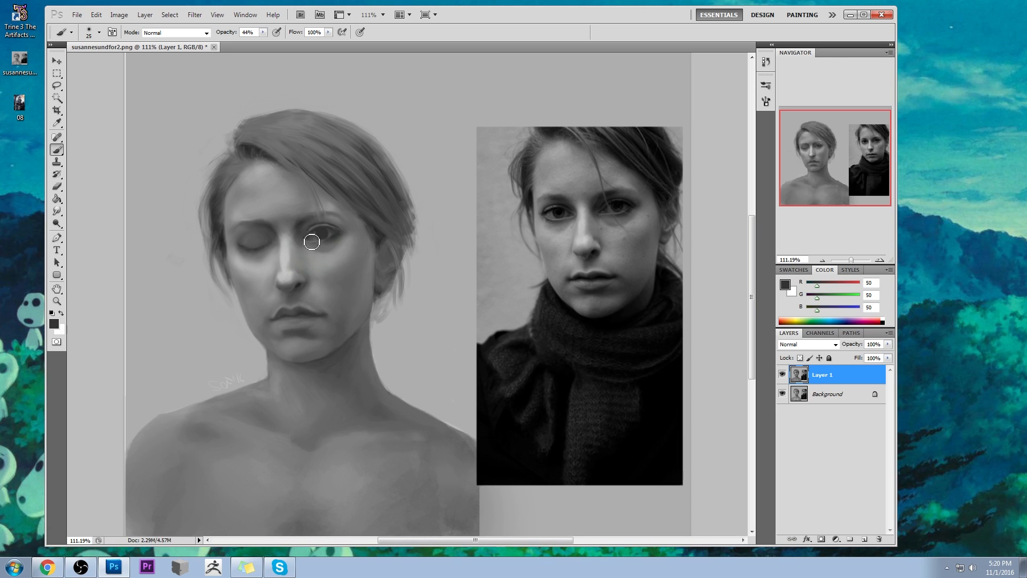
# - Choose the 175 px textured brush, add a new layer above Layer 1 and set its blend mode to Lighten
pyautogui.rightClick(356, 199)
pyautogui.click(431, 416)
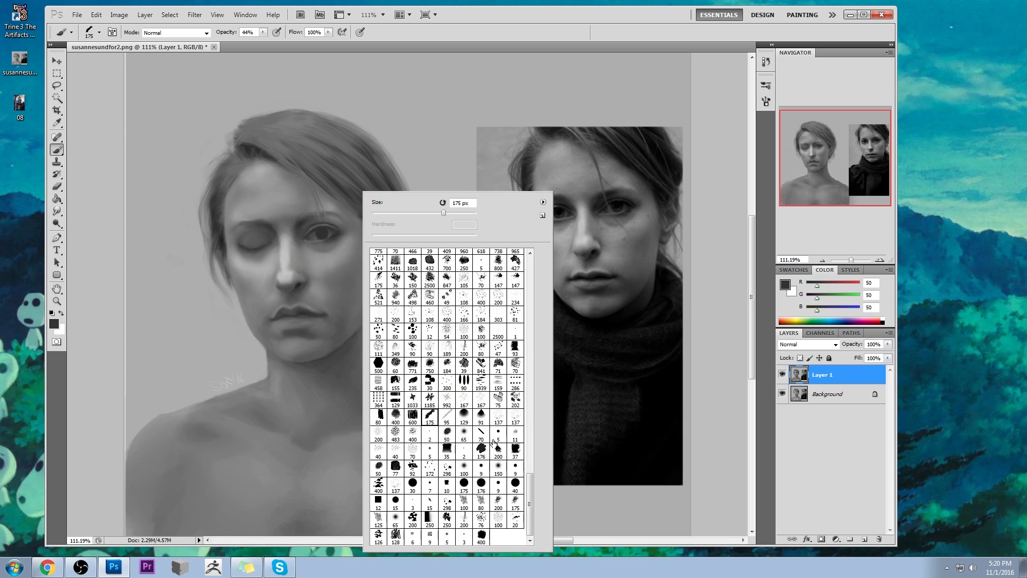
pyautogui.click(720, 261)
pyautogui.click(864, 539)
pyautogui.click(817, 344)
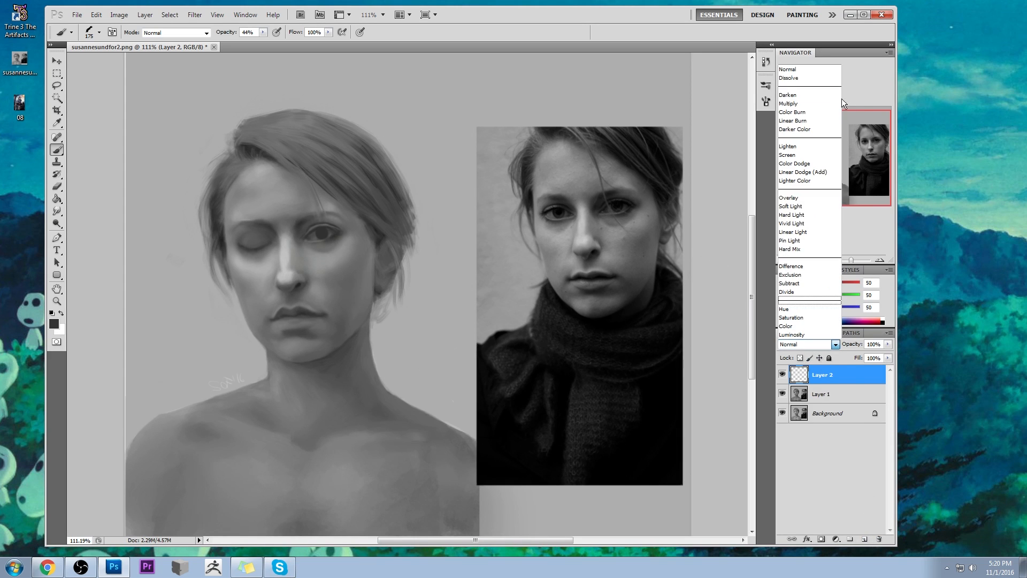
pyautogui.click(798, 145)
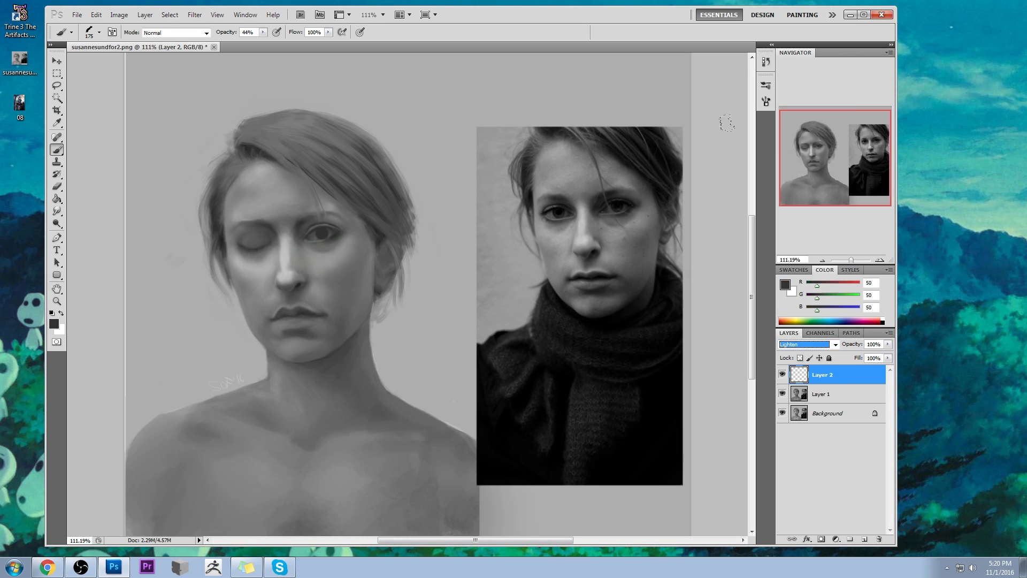
# - Paint around the opened eye on Layer 2 with a 90 px soft brush, sampling light grey (RGB 151) and the reference eye's dark grey (RGB 99)
pyautogui.moveTo(450, 121); pyautogui.dragTo(449, 122)
pyautogui.rightClick(384, 190)
pyautogui.click(519, 436)
pyautogui.click(709, 322)
pyautogui.keyDown('alt'); pyautogui.click(318, 243); pyautogui.keyUp('alt')
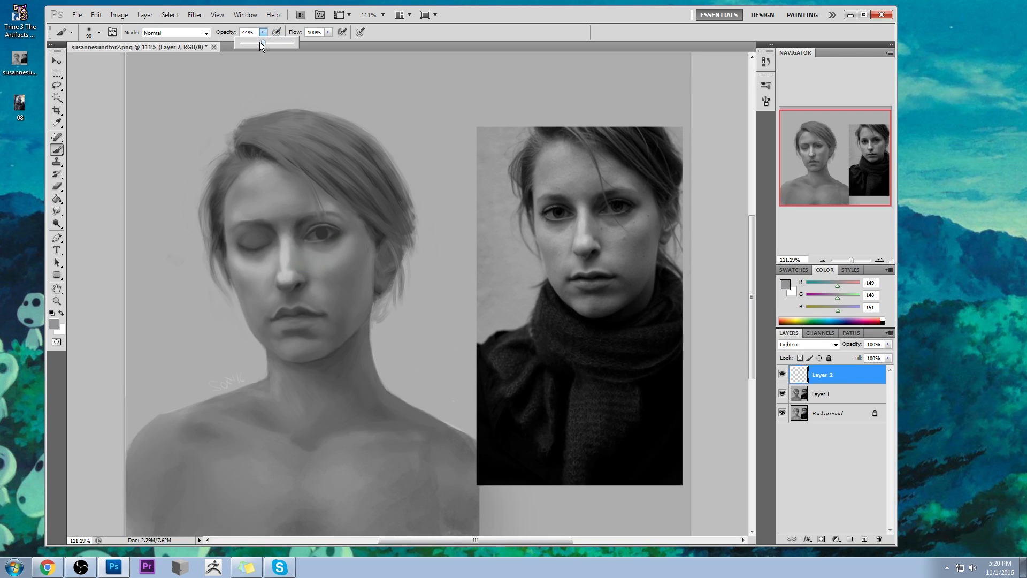
pyautogui.keyDown('alt'); pyautogui.click(325, 250); pyautogui.keyUp('alt')
pyautogui.press('e')
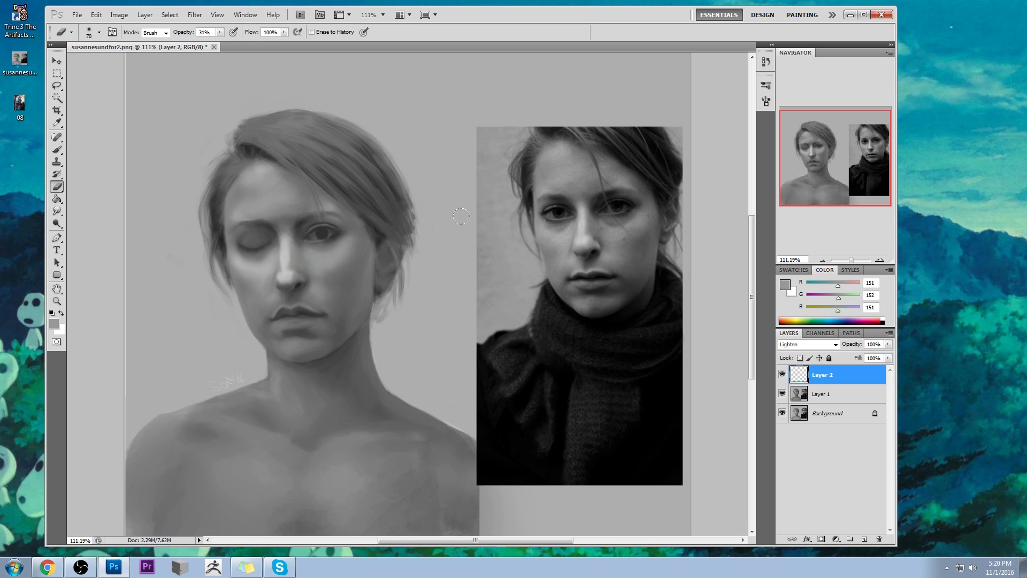
pyautogui.press('b')
pyautogui.keyDown('alt'); pyautogui.click(614, 221); pyautogui.keyUp('alt')
# - Erase excess paint across the opened eye on Layer 2 with a 10 px textured eraser at 31% opacity
pyautogui.press('e')
pyautogui.rightClick(342, 185)
pyautogui.click(398, 406)
pyautogui.press('[')
pyautogui.press('[')
pyautogui.press('[')
pyautogui.press('[')
pyautogui.press('[')
pyautogui.press('[')
pyautogui.press('[')
pyautogui.press('[')
pyautogui.moveTo(315, 245)
pyautogui.mouseDown()
pyautogui.moveTo(336, 245)
pyautogui.moveTo(333, 254)
pyautogui.mouseUp()
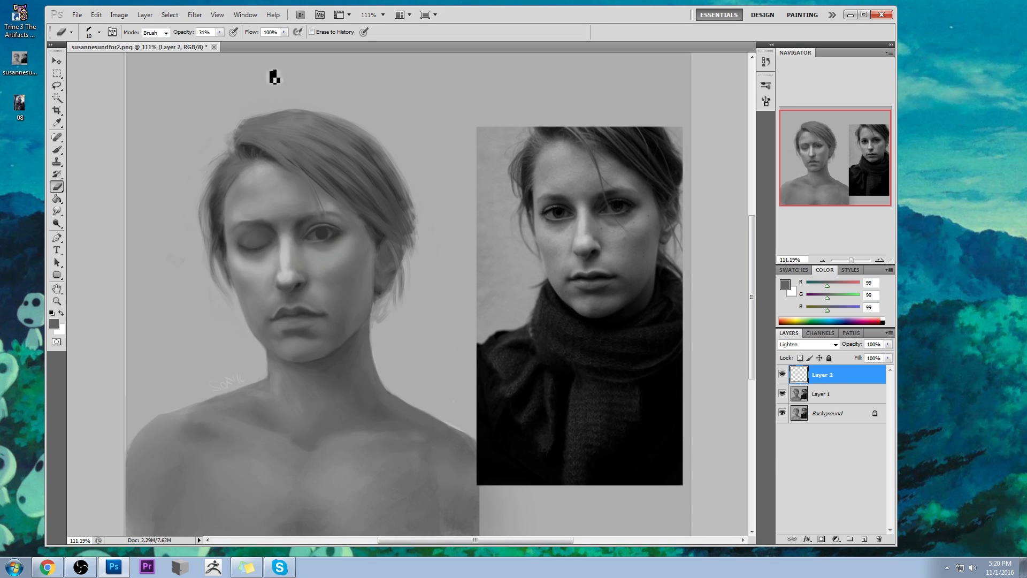
# - Clean up the remaining paint around the opened eye with a 20 px eraser at 92% opacity
pyautogui.click(220, 32)
pyautogui.moveTo(220, 42); pyautogui.dragTo(253, 42)
pyautogui.click(88, 116)
pyautogui.press(']')
pyautogui.press('[')
pyautogui.press(']')
# - Add a new layer above Layer 2 and prepare a 35 px soft brush at 27% opacity with skin grey (RGB 150) sampled below the eye
pyautogui.press('b')
pyautogui.keyDown('alt'); pyautogui.click(332, 252); pyautogui.keyUp('alt')
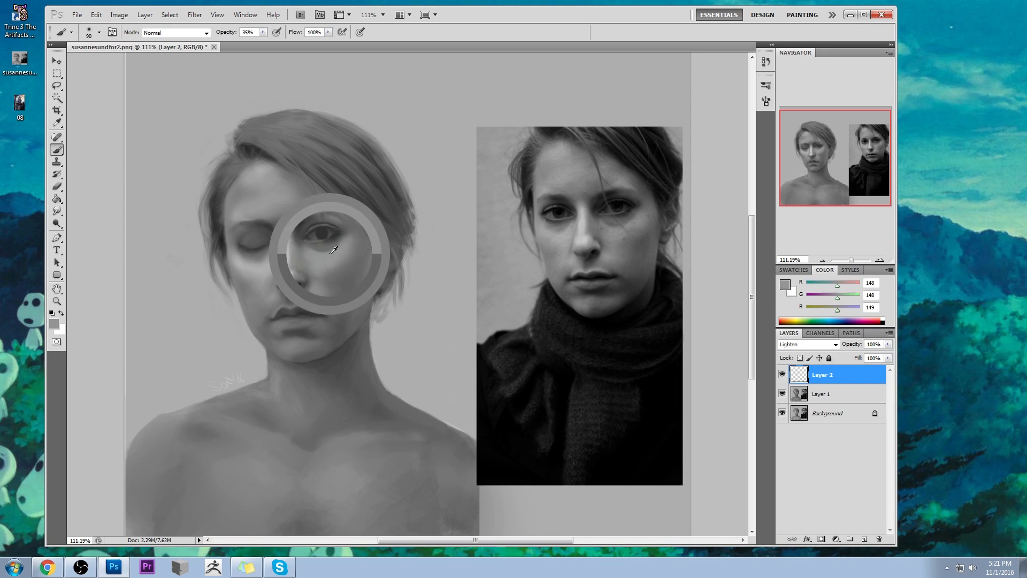
pyautogui.click(865, 539)
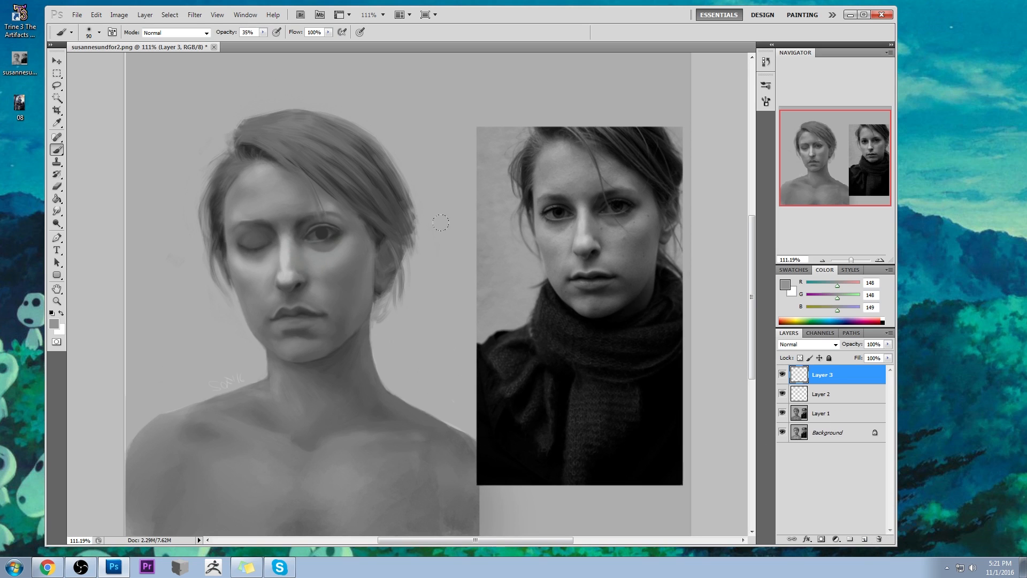
pyautogui.keyDown('alt'); pyautogui.click(330, 255); pyautogui.keyUp('alt')
pyautogui.press('[')
pyautogui.press('[')
pyautogui.press('[')
pyautogui.moveTo(263, 32); pyautogui.dragTo(257, 48)
pyautogui.press('[')
# - Lighten the lower lid and lower edge of the opened eye on Layer 3, reducing the brush opacity to 19%
pyautogui.press('z')
pyautogui.moveTo(434, 353); pyautogui.dragTo(434, 354)
pyautogui.press('b')
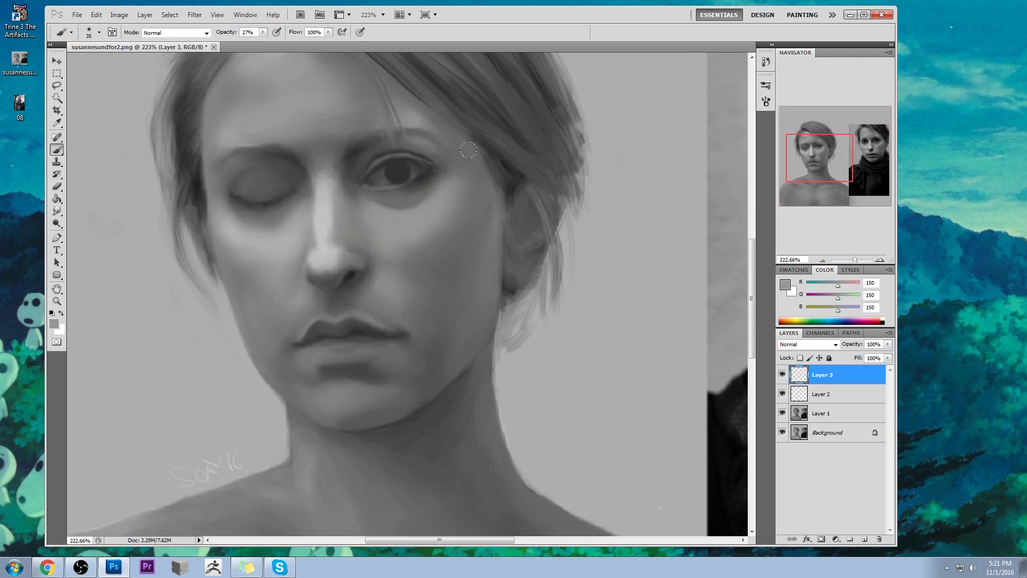
pyautogui.moveTo(426, 185)
pyautogui.mouseDown()
pyautogui.moveTo(380, 193)
pyautogui.moveTo(411, 196)
pyautogui.mouseUp()
pyautogui.moveTo(265, 34); pyautogui.dragTo(261, 46)
pyautogui.moveTo(397, 191); pyautogui.dragTo(377, 191)
pyautogui.press('[')
pyautogui.press('e')
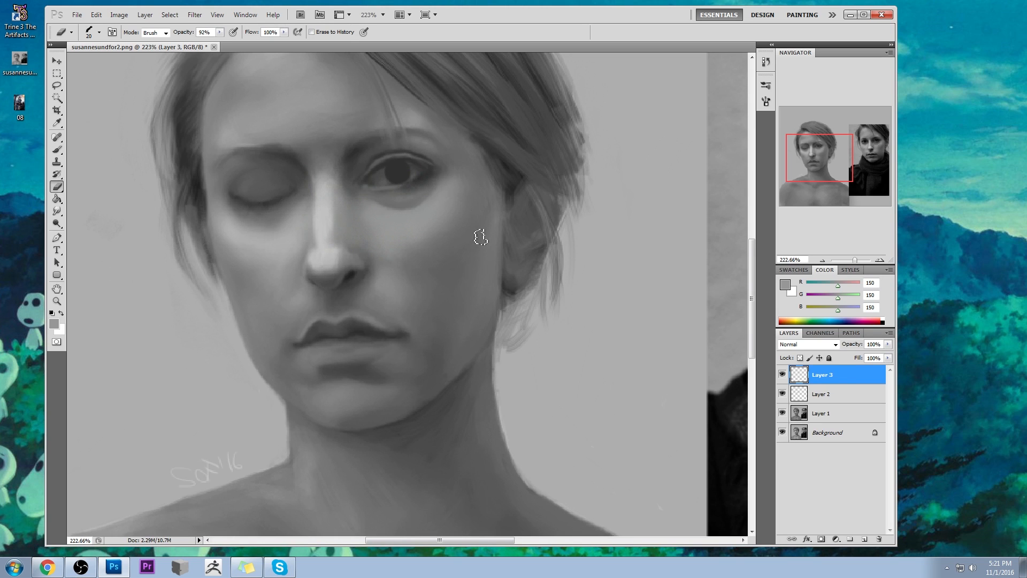
pyautogui.hotkey('ctrl', '0')
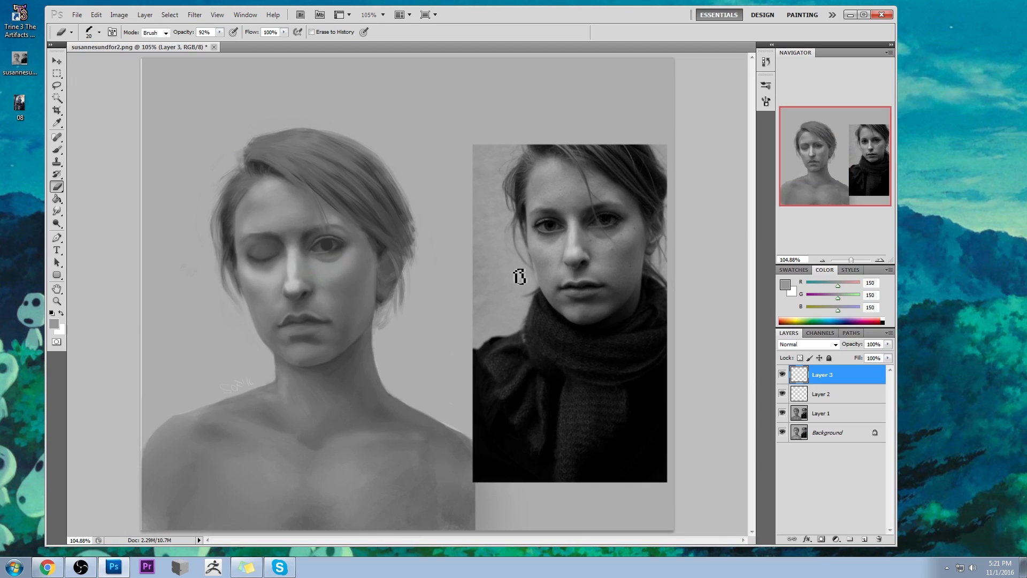
# - Merge Layer 2 and Layer 3 down into Layer 1
pyautogui.rightClick(829, 397)
pyautogui.click(851, 365)
pyautogui.rightClick(819, 376)
pyautogui.click(849, 347)
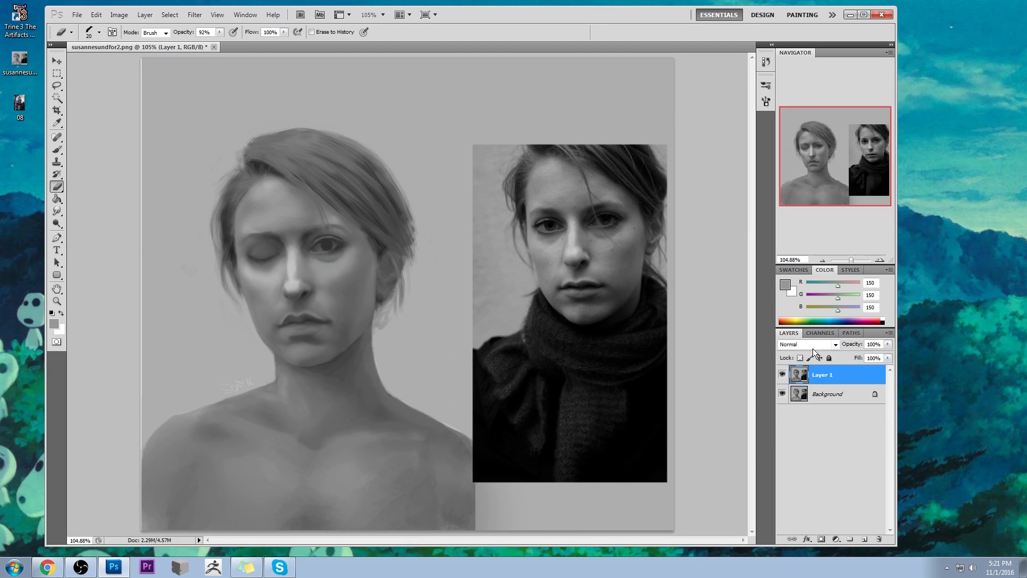
# - Smudge the cheek below the opened eye and the area between its lid and brow at 15% strength
pyautogui.click(57, 211)
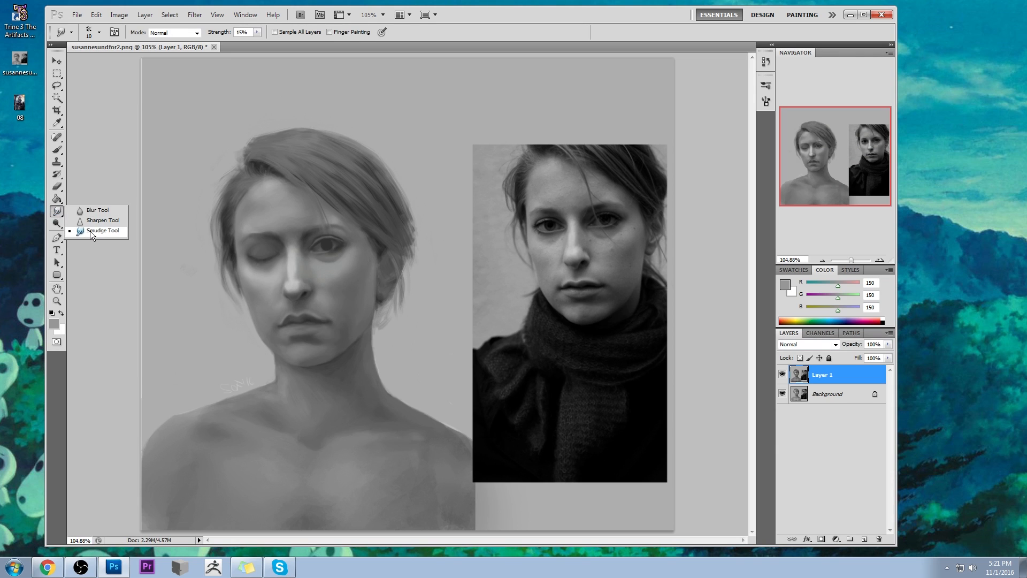
pyautogui.click(90, 230)
pyautogui.moveTo(339, 272)
pyautogui.mouseDown()
pyautogui.moveTo(315, 264)
pyautogui.moveTo(352, 263)
pyautogui.moveTo(335, 274)
pyautogui.moveTo(356, 258)
pyautogui.moveTo(339, 271)
pyautogui.mouseUp()
pyautogui.moveTo(330, 226)
pyautogui.mouseDown()
pyautogui.moveTo(312, 246)
pyautogui.moveTo(342, 240)
pyautogui.moveTo(323, 238)
pyautogui.moveTo(340, 235)
pyautogui.moveTo(322, 229)
pyautogui.moveTo(336, 227)
pyautogui.moveTo(316, 214)
pyautogui.moveTo(327, 211)
pyautogui.moveTo(313, 189)
pyautogui.moveTo(333, 221)
pyautogui.mouseUp()
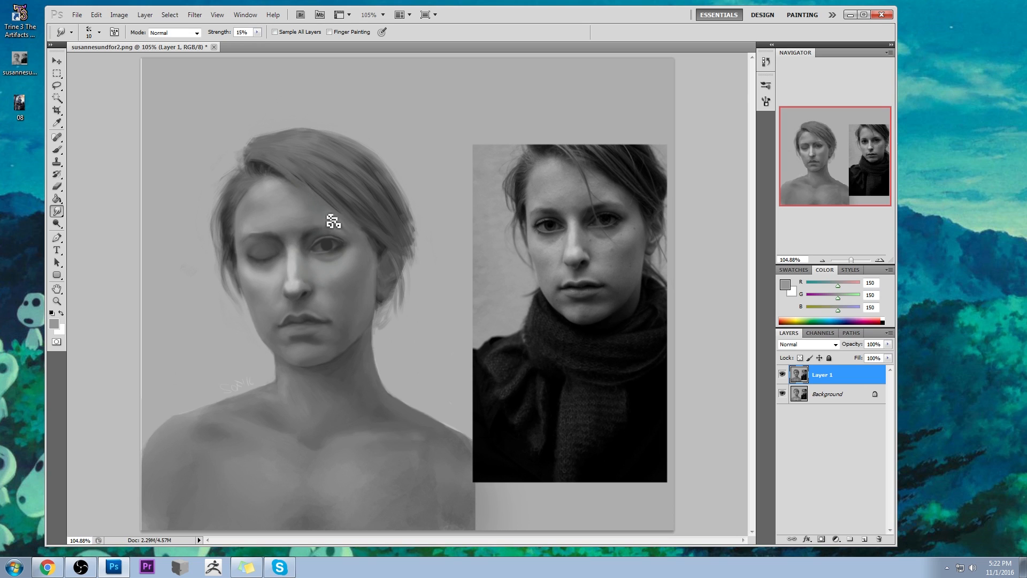
# - Shade the brow and upper lid of the opened eye with a 40 px brush at 13% opacity, sampling greys RGB 69 and 140
pyautogui.press('b')
pyautogui.keyDown('alt'); pyautogui.click(307, 236); pyautogui.keyUp('alt')
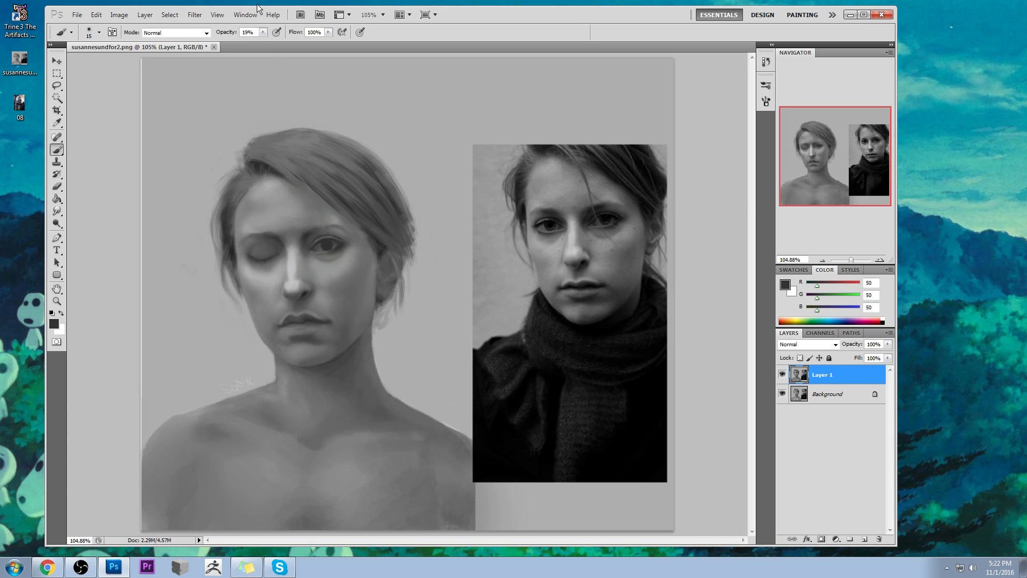
pyautogui.press(']')
pyautogui.press(']')
pyautogui.press(']')
pyautogui.click(263, 32)
pyautogui.moveTo(262, 44); pyautogui.dragTo(259, 43)
pyautogui.click(112, 99)
pyautogui.keyDown('alt'); pyautogui.click(308, 230); pyautogui.keyUp('alt')
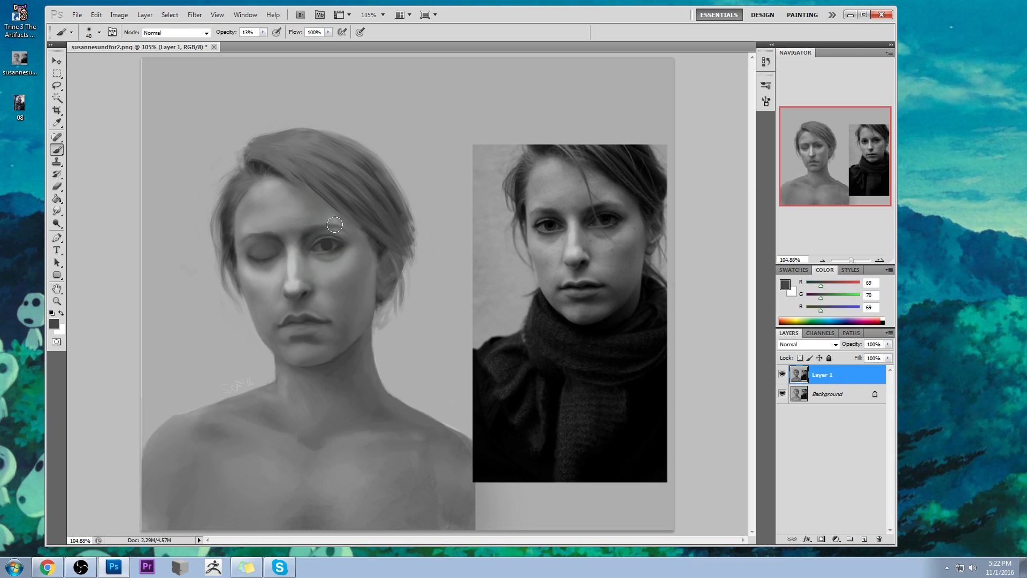
pyautogui.keyDown('alt'); pyautogui.click(331, 224); pyautogui.keyUp('alt')
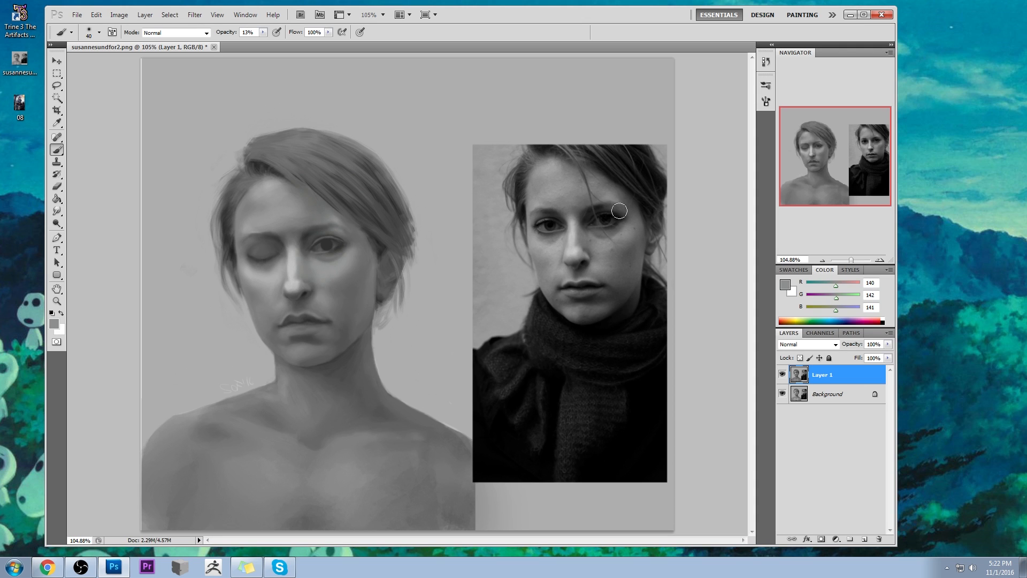
# - Deepen the opened eye's shadows with a 60 px brush in Darken mode at 4% opacity, sampling greys RGB 48, 91 and 49
pyautogui.press('alt')
pyautogui.press('Left')
pyautogui.press(']')
pyautogui.keyDown('alt'); pyautogui.click(327, 244); pyautogui.keyUp('alt')
pyautogui.moveTo(262, 33); pyautogui.dragTo(259, 42)
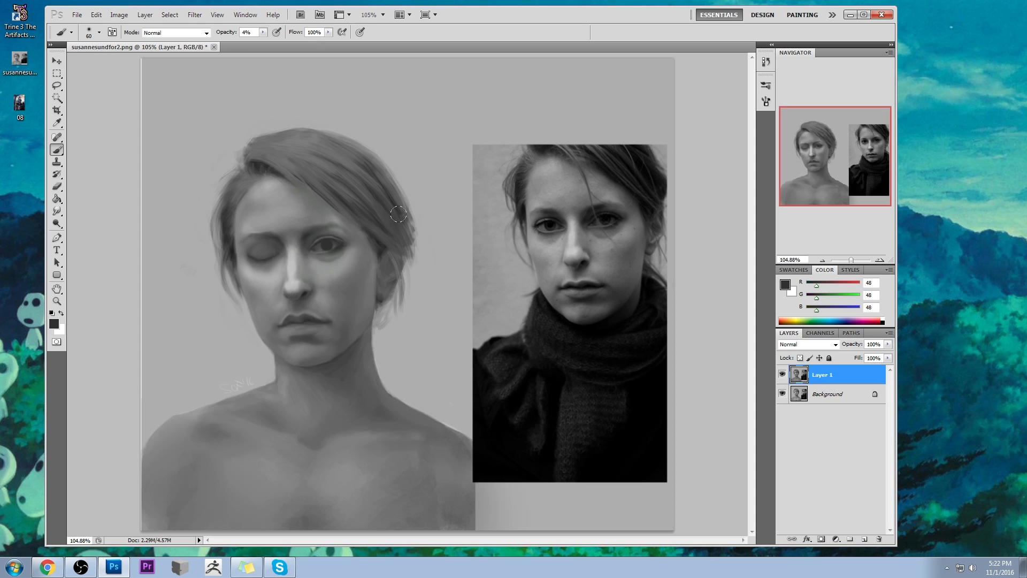
pyautogui.click(178, 32)
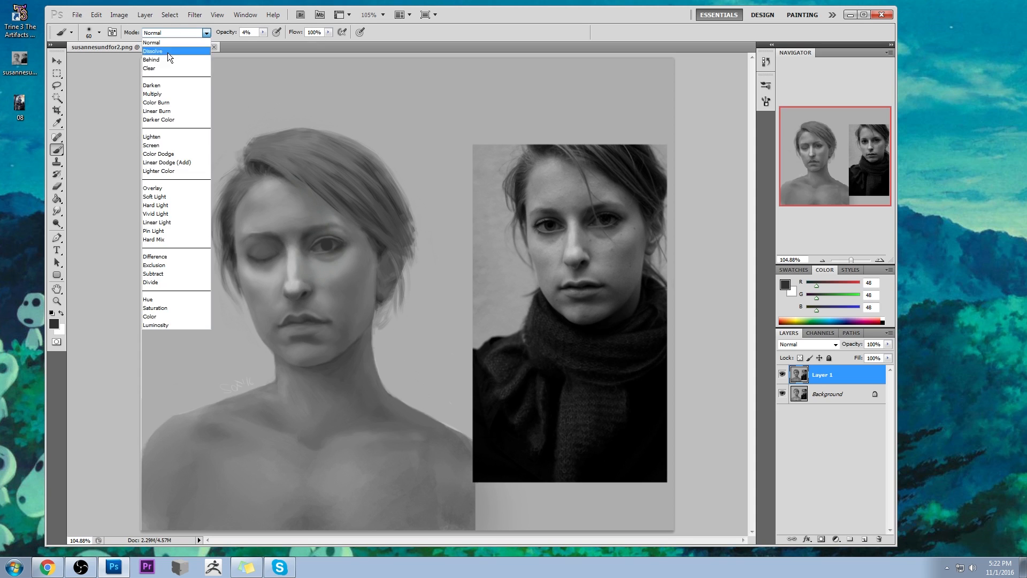
pyautogui.click(166, 85)
pyautogui.keyDown('alt'); pyautogui.click(332, 233); pyautogui.keyUp('alt')
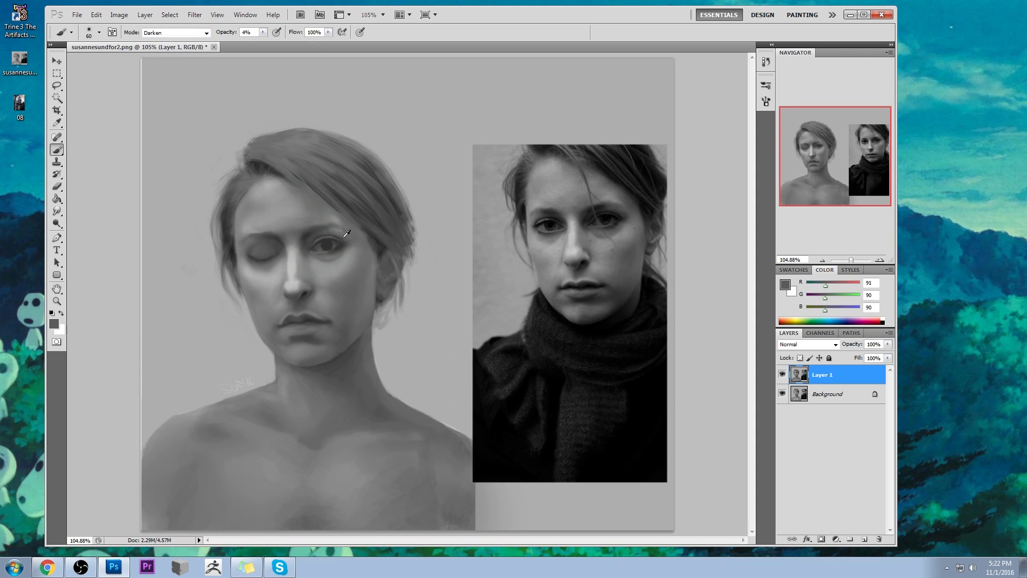
pyautogui.keyDown('alt'); pyautogui.click(337, 242); pyautogui.keyUp('alt')
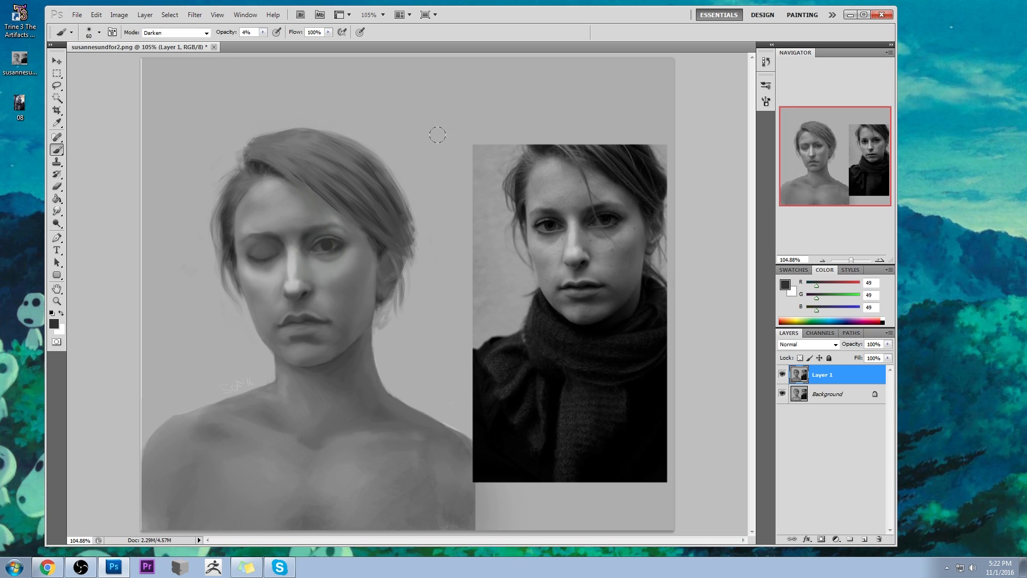
# - Soften the opened eye and lid area with a 90 px brush in Lighten mode at 9% opacity, sampling grey RGB 82
pyautogui.click(262, 32)
pyautogui.moveTo(264, 42); pyautogui.dragTo(266, 43)
pyautogui.click(322, 242)
pyautogui.click(171, 34)
pyautogui.click(162, 134)
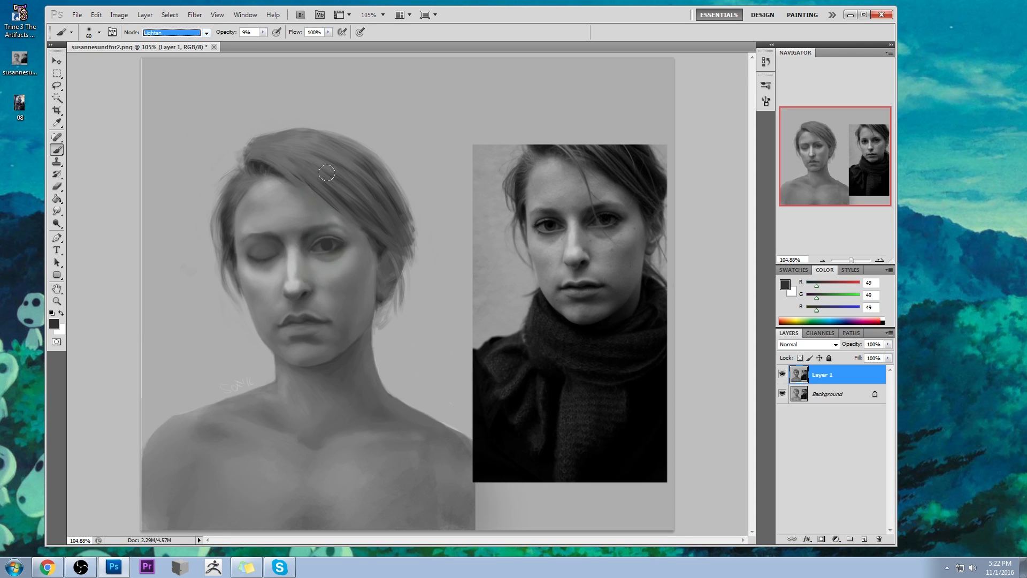
pyautogui.keyDown('alt'); pyautogui.click(340, 228); pyautogui.keyUp('alt')
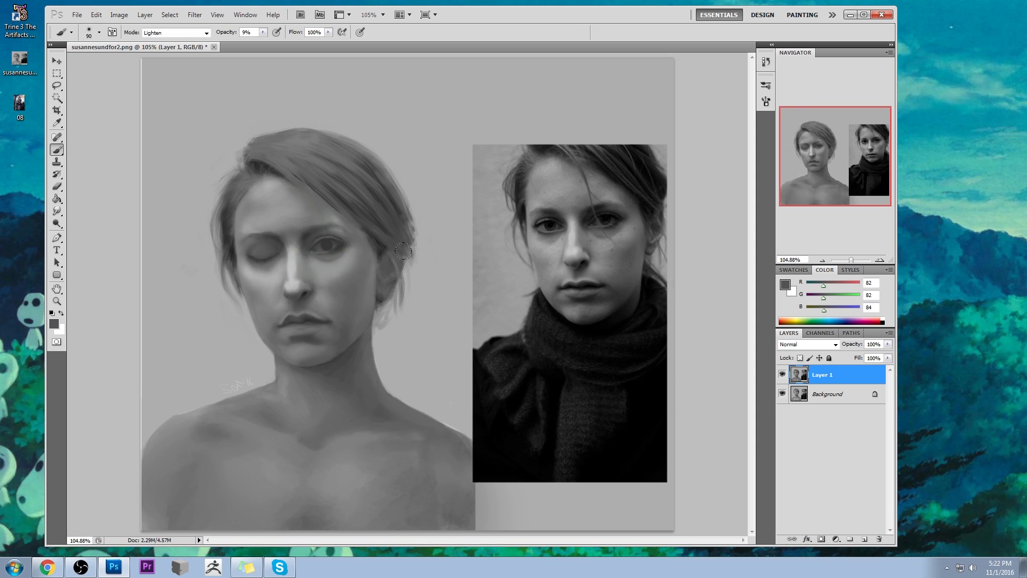
# - Smudge the nose bridge beside the opened eye at 15% strength and sample the nose highlight (RGB 192) for the brush
pyautogui.click(57, 210)
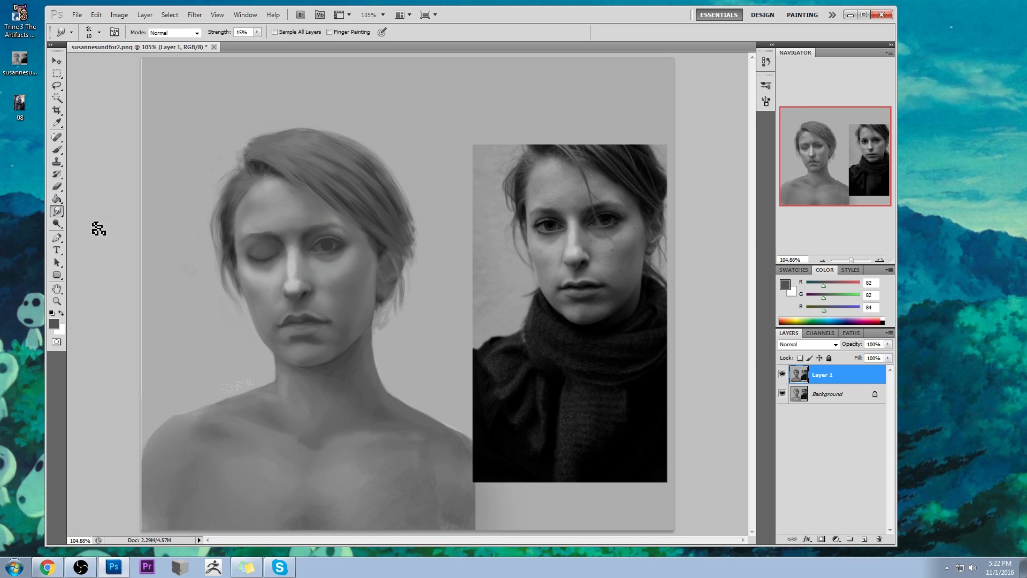
pyautogui.moveTo(299, 250)
pyautogui.mouseDown()
pyautogui.moveTo(306, 263)
pyautogui.moveTo(294, 245)
pyautogui.mouseUp()
pyautogui.press('b')
pyautogui.keyDown('alt'); pyautogui.click(291, 264); pyautogui.keyUp('alt')
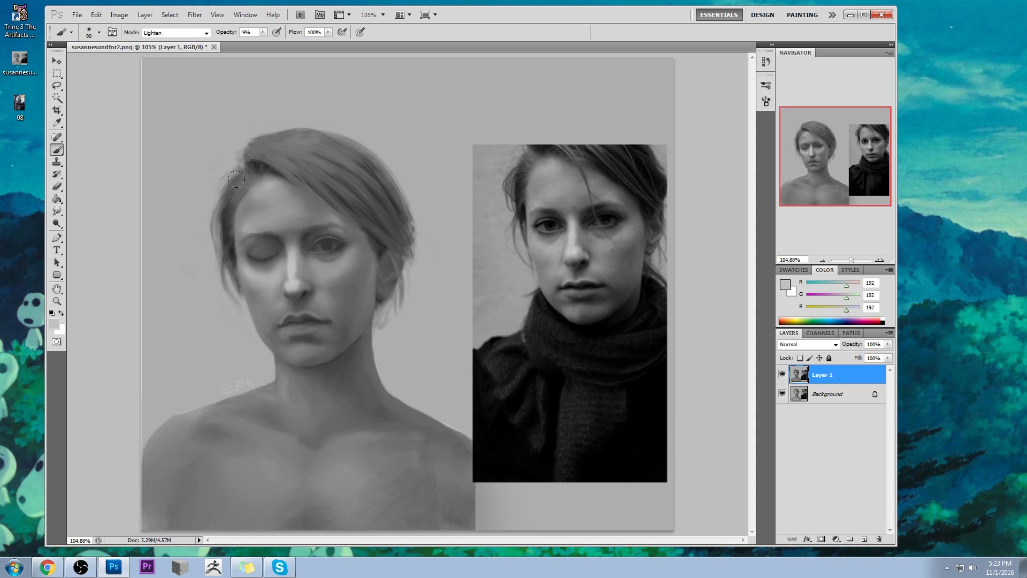
# - Rework the forehead, cheek and nose side with a 90 px brush in Normal mode at 18% opacity, sampling grey RGB 176
pyautogui.click(193, 33)
pyautogui.click(197, 41)
pyautogui.click(262, 32)
pyautogui.moveTo(263, 43); pyautogui.dragTo(268, 42)
pyautogui.click(95, 87)
pyautogui.moveTo(263, 178); pyautogui.dragTo(260, 176)
pyautogui.keyDown('alt'); pyautogui.click(274, 299); pyautogui.keyUp('alt')
pyautogui.keyDown('alt'); pyautogui.click(285, 273); pyautogui.keyUp('alt')
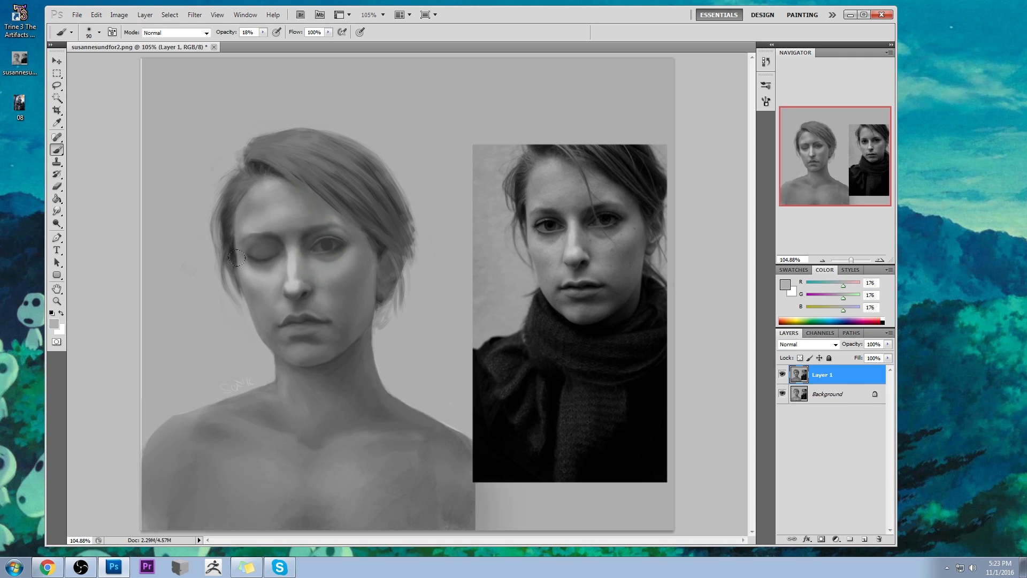
# - Smudge the inner half of the closed eye with the Smudge tool at 15% strength
pyautogui.click(57, 212)
pyautogui.click(80, 230)
pyautogui.moveTo(275, 258)
pyautogui.mouseDown()
pyautogui.moveTo(252, 255)
pyautogui.moveTo(259, 262)
pyautogui.moveTo(287, 240)
pyautogui.moveTo(270, 253)
pyautogui.moveTo(258, 244)
pyautogui.moveTo(285, 258)
pyautogui.moveTo(263, 270)
pyautogui.moveTo(249, 262)
pyautogui.moveTo(263, 245)
pyautogui.moveTo(279, 247)
pyautogui.moveTo(270, 267)
pyautogui.mouseUp()
# - Paint over the closed eye's lid and brow with sampled greys (RGB 133, 164 and 130) at 18% opacity
pyautogui.press('b')
pyautogui.keyDown('alt'); pyautogui.click(251, 230); pyautogui.keyUp('alt')
pyautogui.keyDown('alt'); pyautogui.click(242, 250); pyautogui.keyUp('alt')
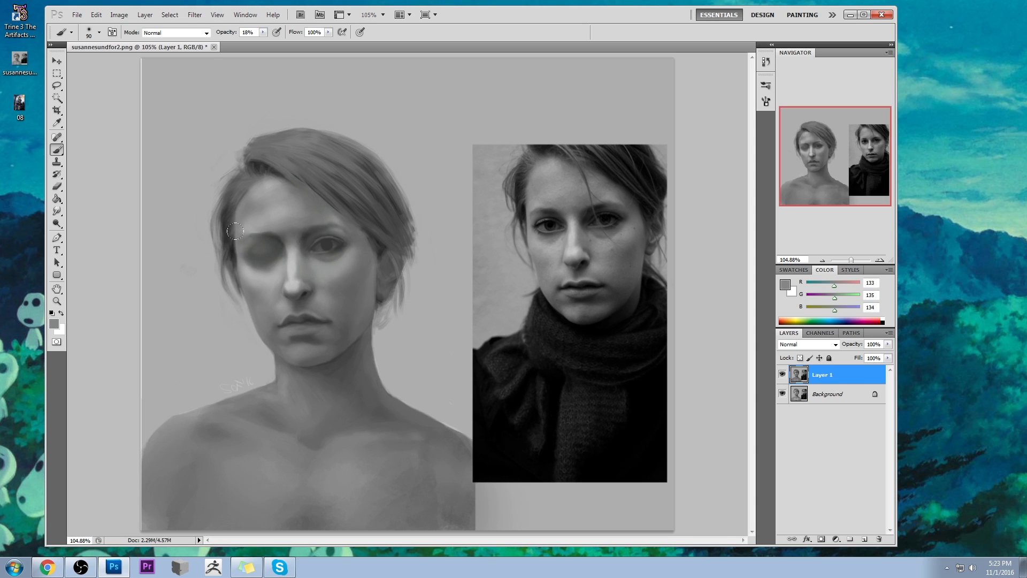
pyautogui.keyDown('alt'); pyautogui.click(251, 230); pyautogui.keyUp('alt')
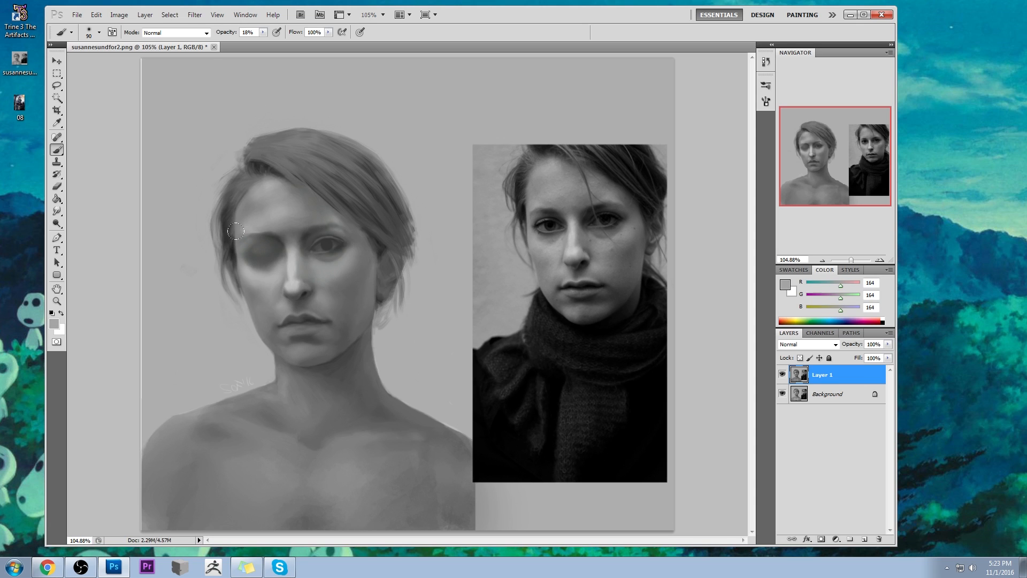
pyautogui.keyDown('alt'); pyautogui.click(253, 240); pyautogui.keyUp('alt')
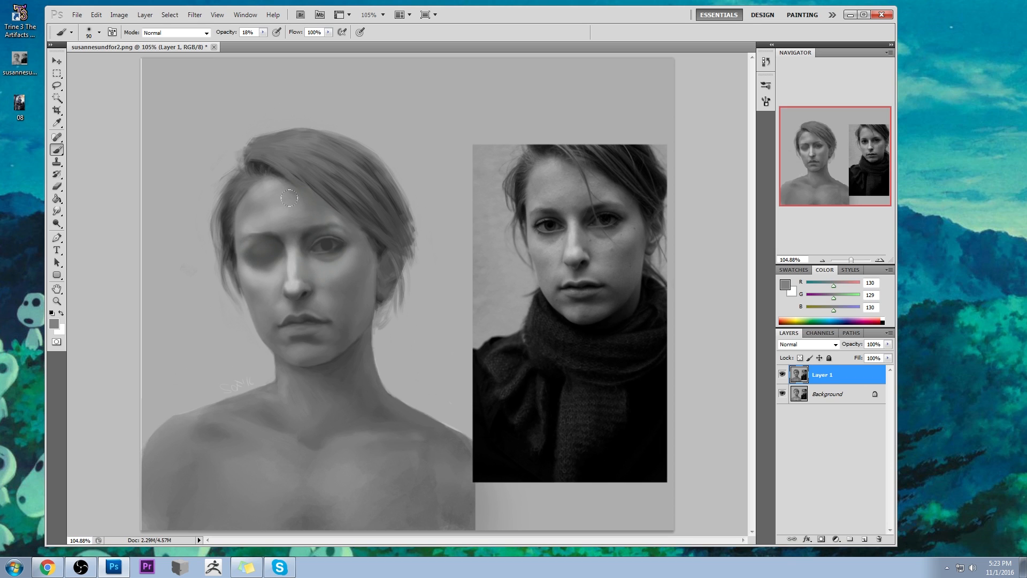
pyautogui.keyDown('alt'); pyautogui.click(283, 228); pyautogui.keyUp('alt')
# - Smudge the closed eye's inner corner and darken its socket and brow with sampled greys (RGB 102 and 70)
pyautogui.moveTo(57, 211); pyautogui.dragTo(95, 231)
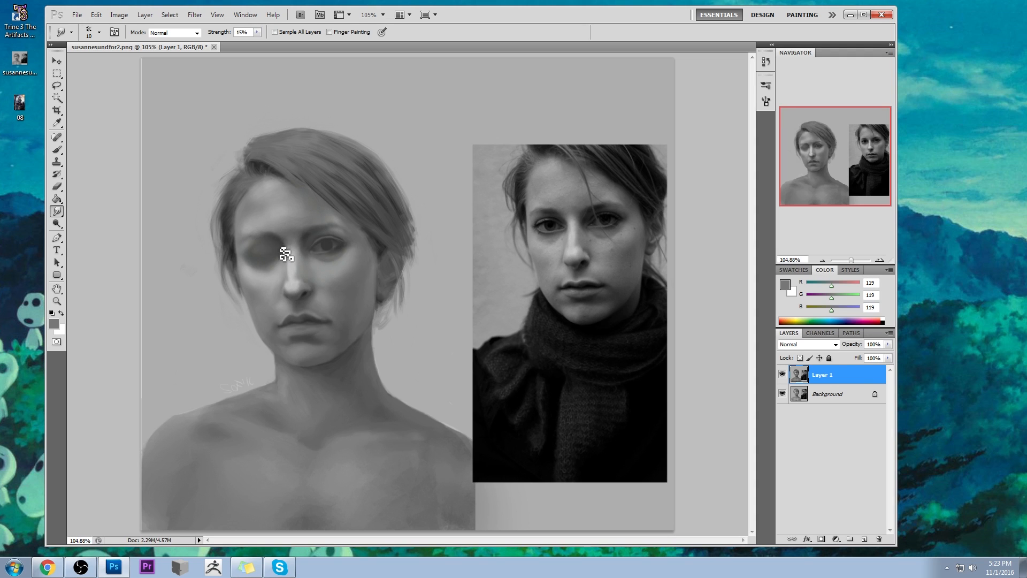
pyautogui.press('b')
pyautogui.keyDown('alt'); pyautogui.click(286, 241); pyautogui.keyUp('alt')
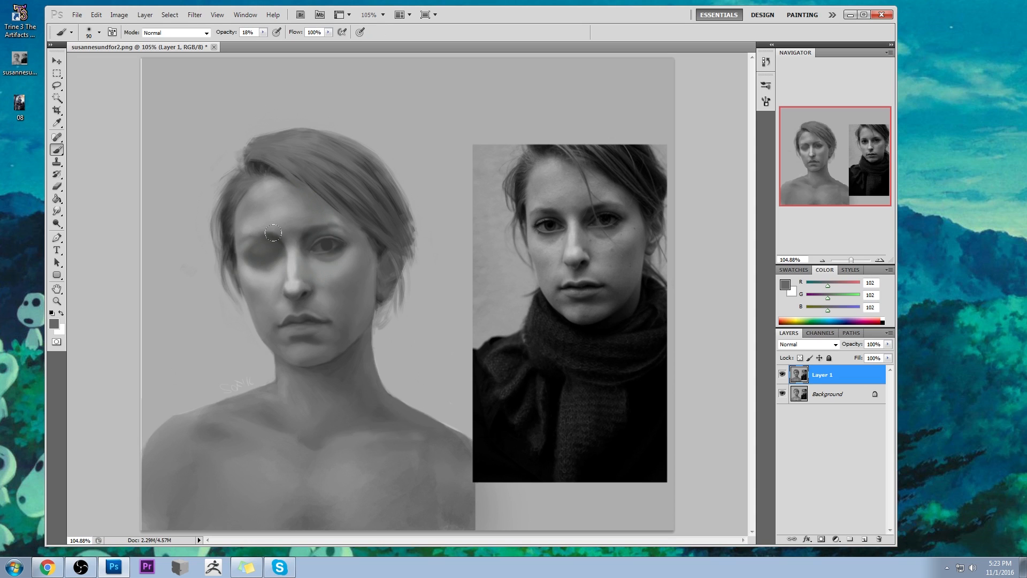
pyautogui.keyDown('alt'); pyautogui.click(267, 234); pyautogui.keyUp('alt')
pyautogui.keyDown('alt'); pyautogui.click(287, 241); pyautogui.keyUp('alt')
pyautogui.keyDown('alt'); pyautogui.click(287, 251); pyautogui.keyUp('alt')
pyautogui.press('alt')
pyautogui.keyDown('alt'); pyautogui.click(297, 222); pyautogui.keyUp('alt')
# - Shade the nose bridge and inner brow at 26% brush opacity, sampling greys RGB 105, 69 and 119
pyautogui.click(262, 32)
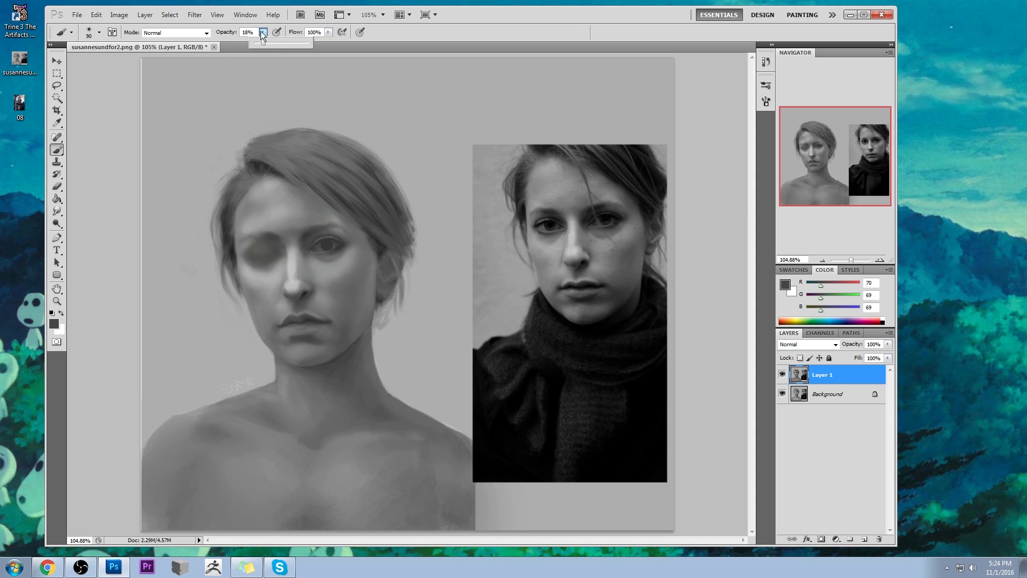
pyautogui.keyDown('alt'); pyautogui.click(296, 233); pyautogui.keyUp('alt')
pyautogui.keyDown('alt'); pyautogui.click(297, 235); pyautogui.keyUp('alt')
pyautogui.moveTo(263, 32); pyautogui.dragTo(254, 44)
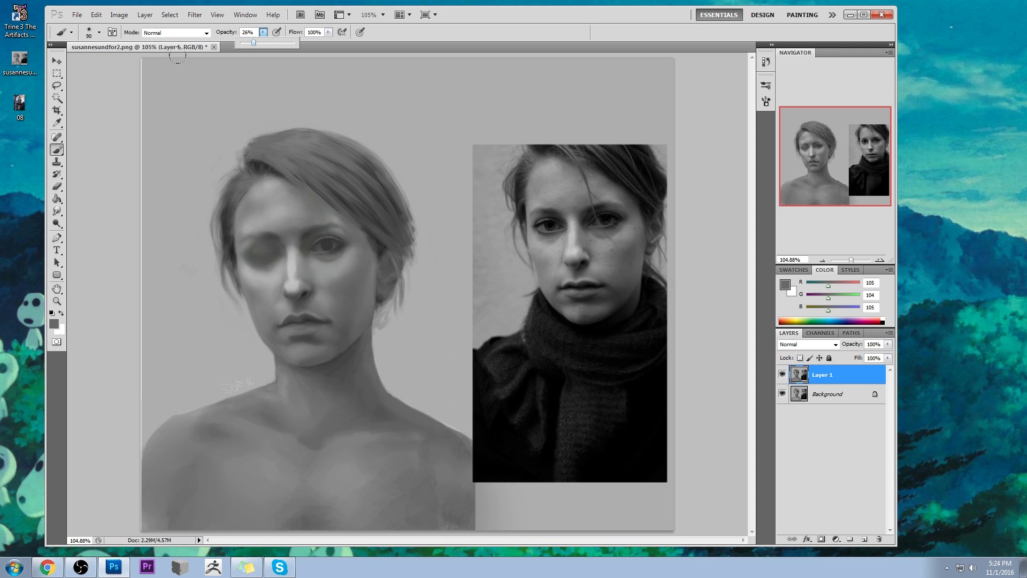
pyautogui.keyDown('alt'); pyautogui.click(309, 229); pyautogui.keyUp('alt')
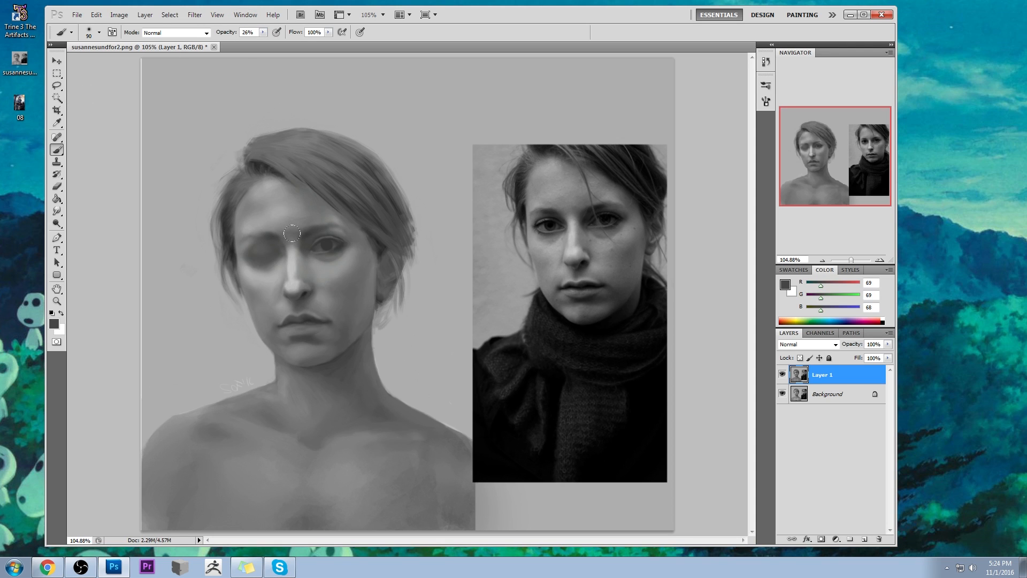
pyautogui.keyDown('alt'); pyautogui.click(310, 258); pyautogui.keyUp('alt')
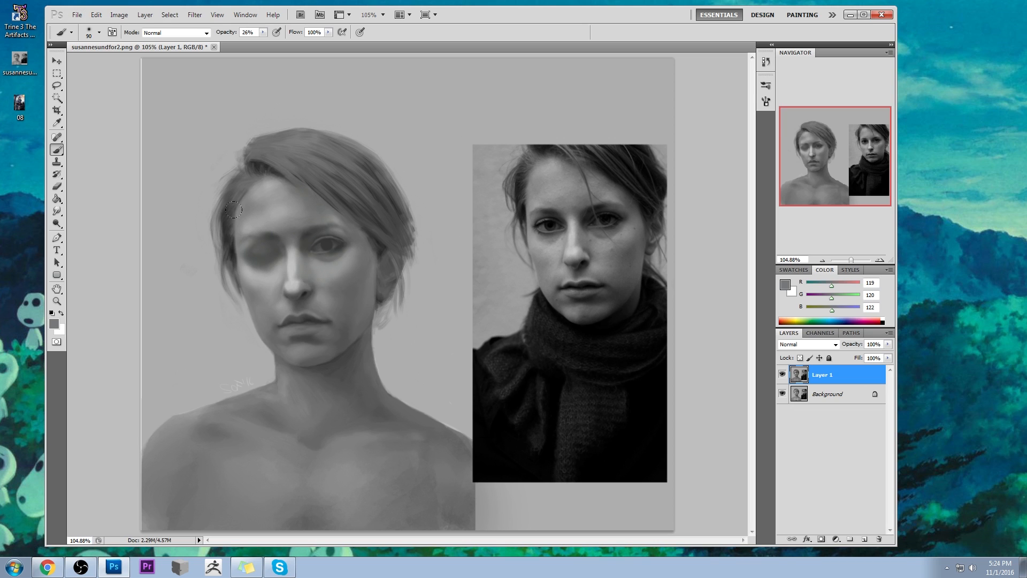
# - Shade the inner corner of the opened eye with sampled grey (RGB 106) at 15% opacity, adjusting the brush around 60 px
pyautogui.press('z')
pyautogui.moveTo(697, 404); pyautogui.dragTo(696, 405)
pyautogui.press('b')
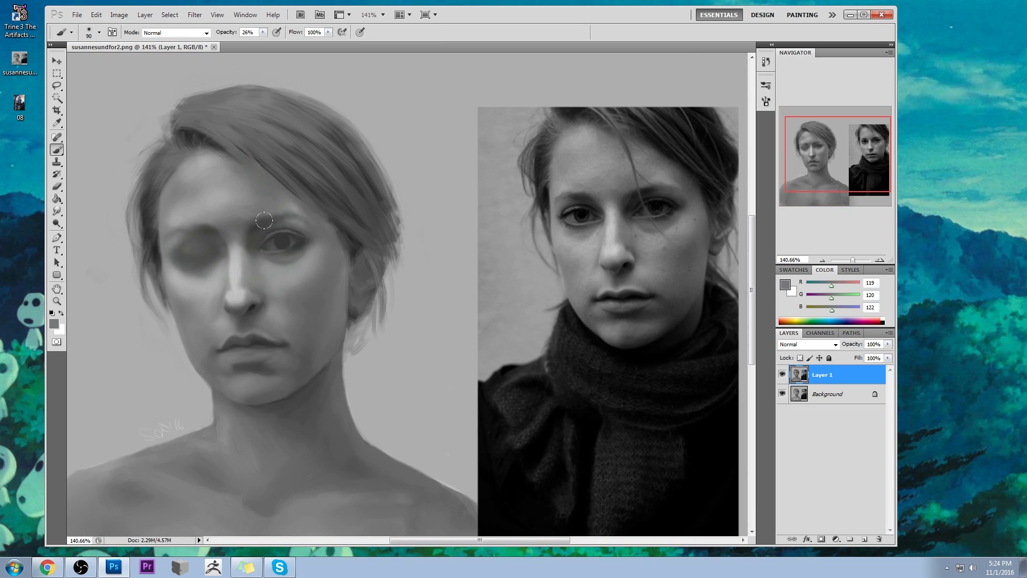
pyautogui.click(262, 32)
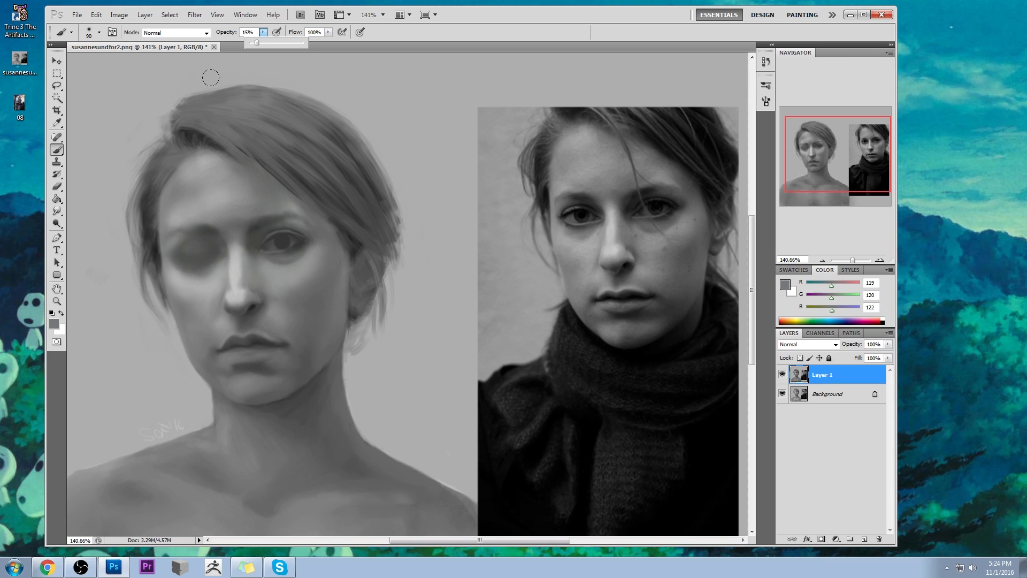
pyautogui.keyDown('alt'); pyautogui.click(269, 253); pyautogui.keyUp('alt')
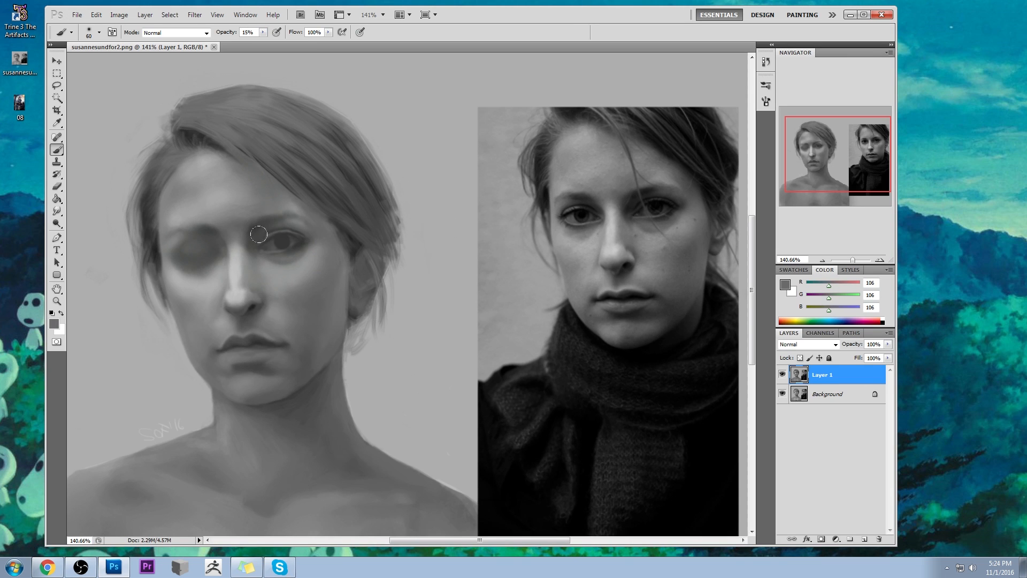
pyautogui.press('[')
pyautogui.press('[')
pyautogui.press('[')
pyautogui.press('[')
pyautogui.press('[')
pyautogui.press(']')
pyautogui.press(']')
pyautogui.press('[')
# - Redefine the opened eye's upper lid and iris with a much smaller brush at 69% opacity and sampled dark grey (RGB 66)
pyautogui.click(262, 33)
pyautogui.moveTo(267, 43); pyautogui.dragTo(281, 43)
pyautogui.click(298, 20)
pyautogui.press('[')
pyautogui.press('[')
pyautogui.press('[')
pyautogui.press('[')
pyautogui.press('[')
pyautogui.click(262, 32)
pyautogui.moveTo(266, 42); pyautogui.dragTo(277, 43)
pyautogui.keyDown('alt'); pyautogui.click(278, 238); pyautogui.keyUp('alt')
pyautogui.keyDown('alt'); pyautogui.click(276, 233); pyautogui.keyUp('alt')
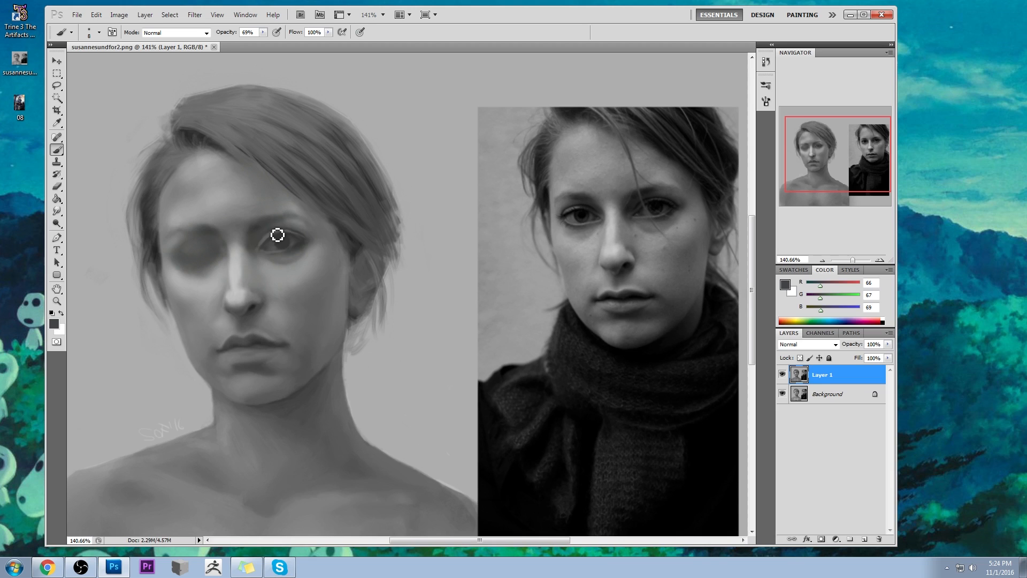
# - Darken the opened eye's lid and socket using a 40 px brush in Darken mode at 23% opacity, sampling greys RGB 98 and 68
pyautogui.keyDown('alt'); pyautogui.click(258, 242); pyautogui.keyUp('alt')
pyautogui.keyDown('alt'); pyautogui.click(271, 238); pyautogui.keyUp('alt')
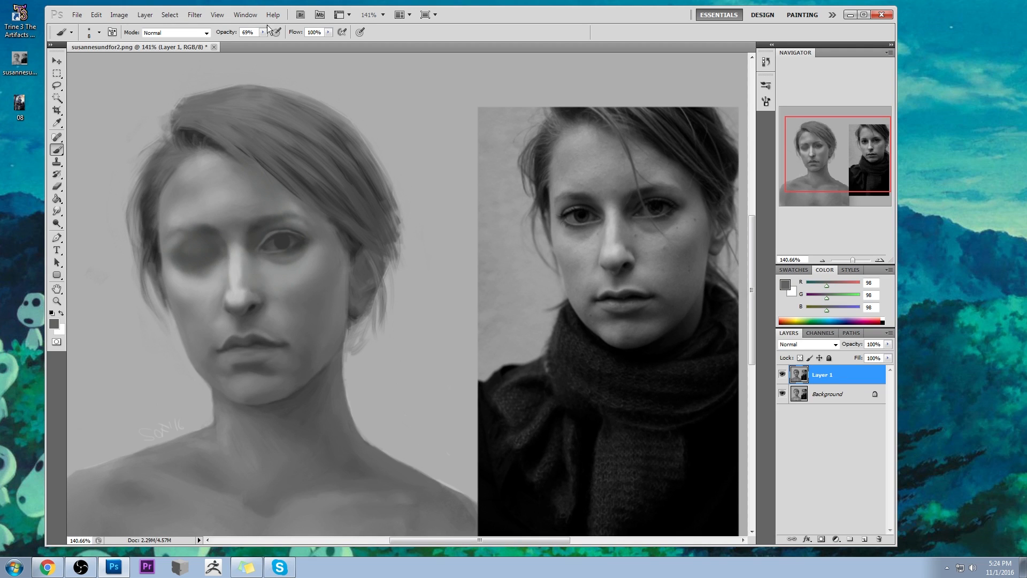
pyautogui.press(']')
pyautogui.press(']')
pyautogui.press(']')
pyautogui.press(']')
pyautogui.moveTo(262, 36); pyautogui.dragTo(254, 43)
pyautogui.click(176, 33)
pyautogui.click(163, 85)
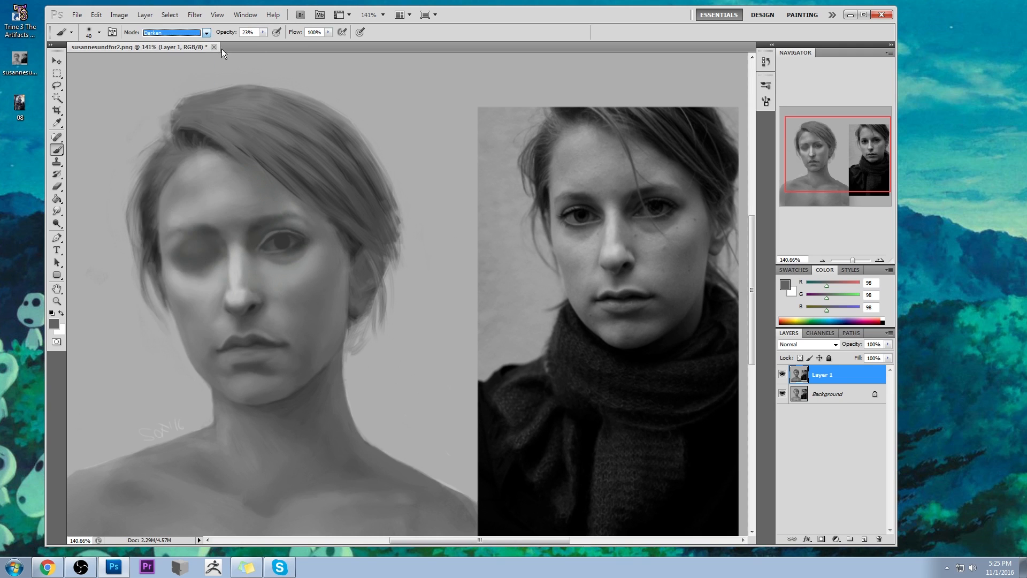
pyautogui.keyDown('alt'); pyautogui.click(275, 218); pyautogui.keyUp('alt')
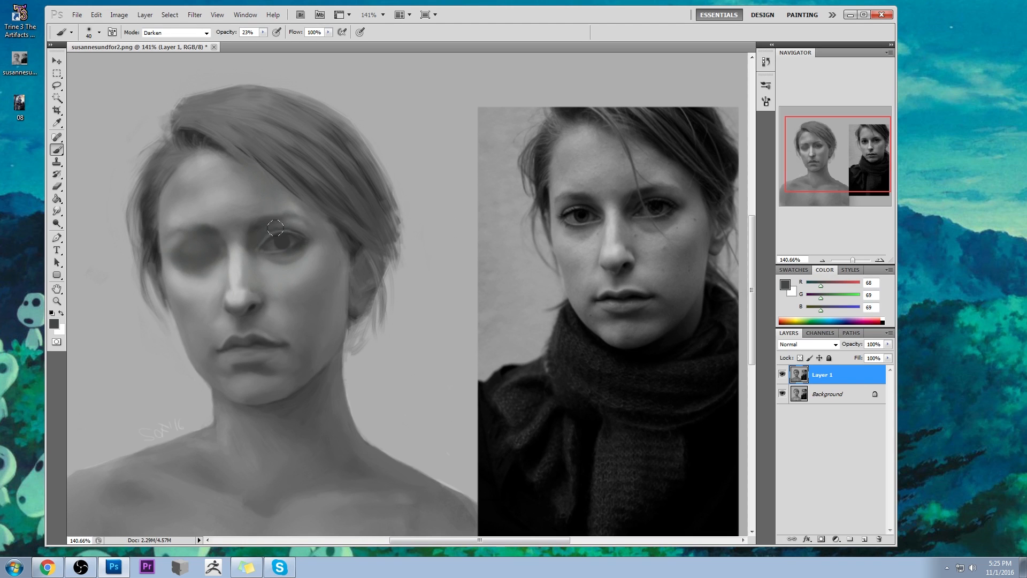
# - Soften the opened eye's upper lid with the Smudge tool at 5 px and 15% strength
pyautogui.moveTo(57, 211); pyautogui.dragTo(80, 230)
pyautogui.press('[')
pyautogui.press('[')
pyautogui.press('[')
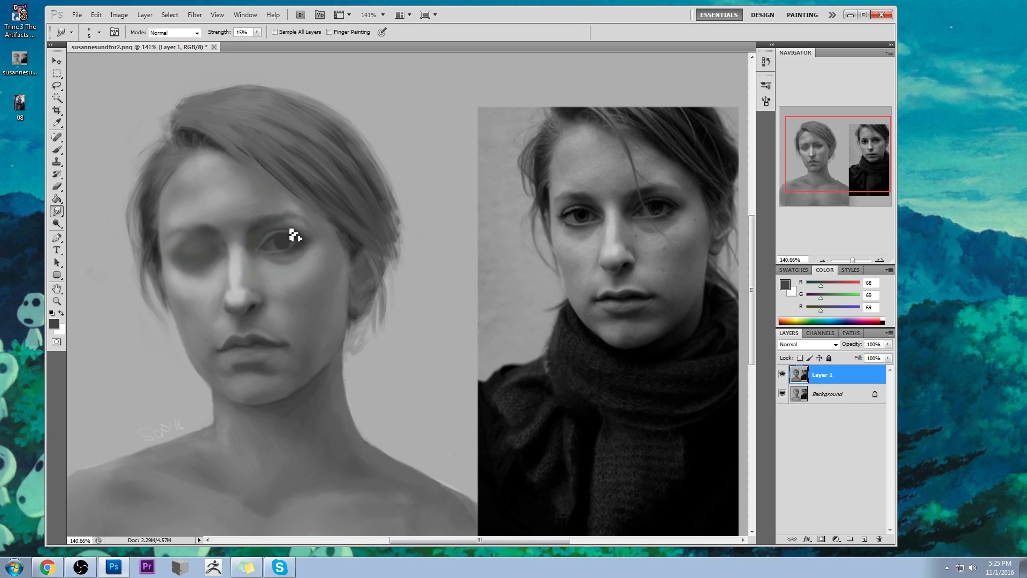
# - Refine the opened eye's upper lid crease with a much smaller brush in Normal mode at 53% opacity and sampled grey (RGB 86)
pyautogui.press('z')
pyautogui.click(254, 219)
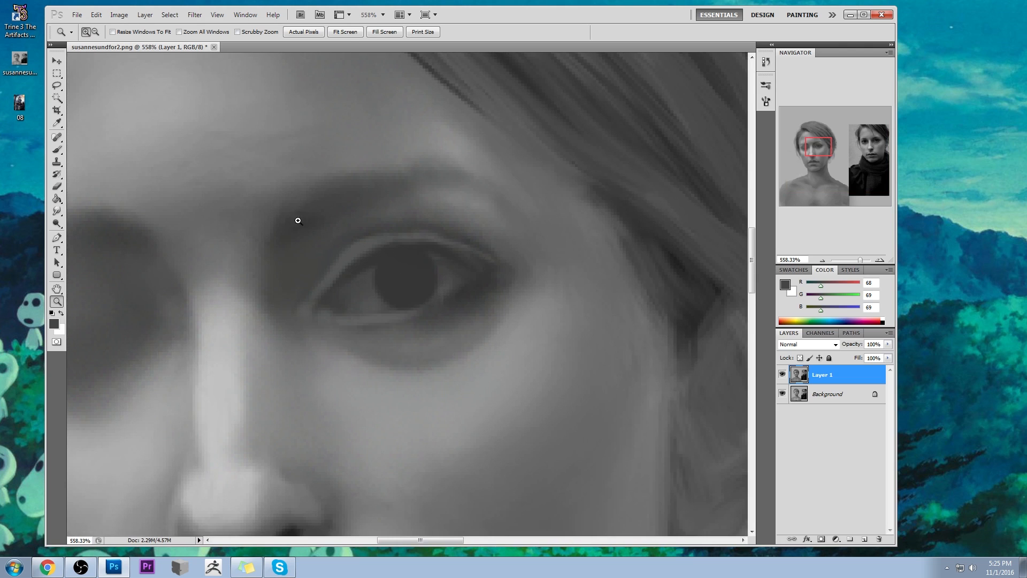
pyautogui.press('b')
pyautogui.keyDown('alt'); pyautogui.click(373, 226); pyautogui.keyUp('alt')
pyautogui.rightClick(493, 242)
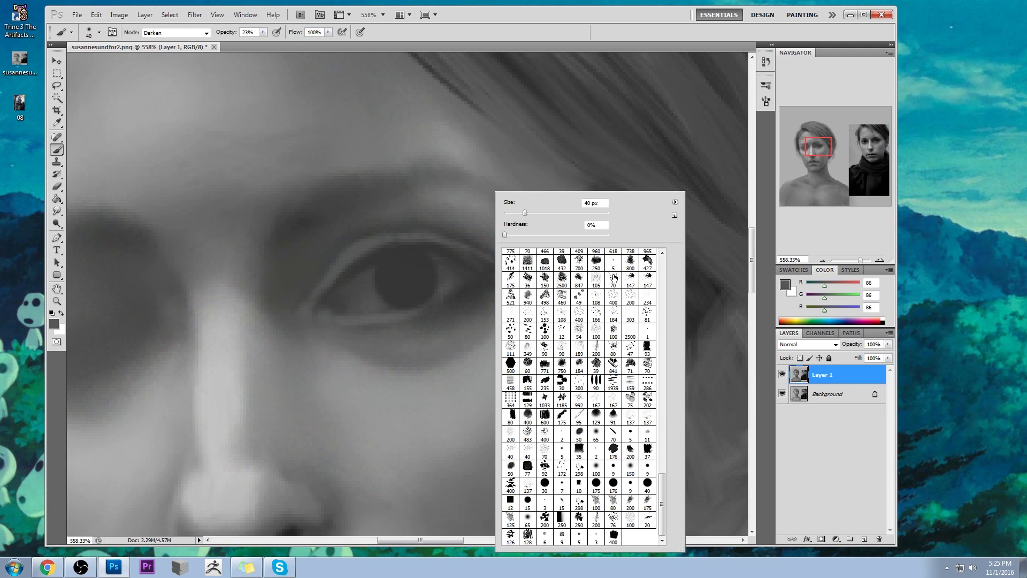
pyautogui.keyDown('alt'); pyautogui.click(389, 219); pyautogui.keyUp('alt')
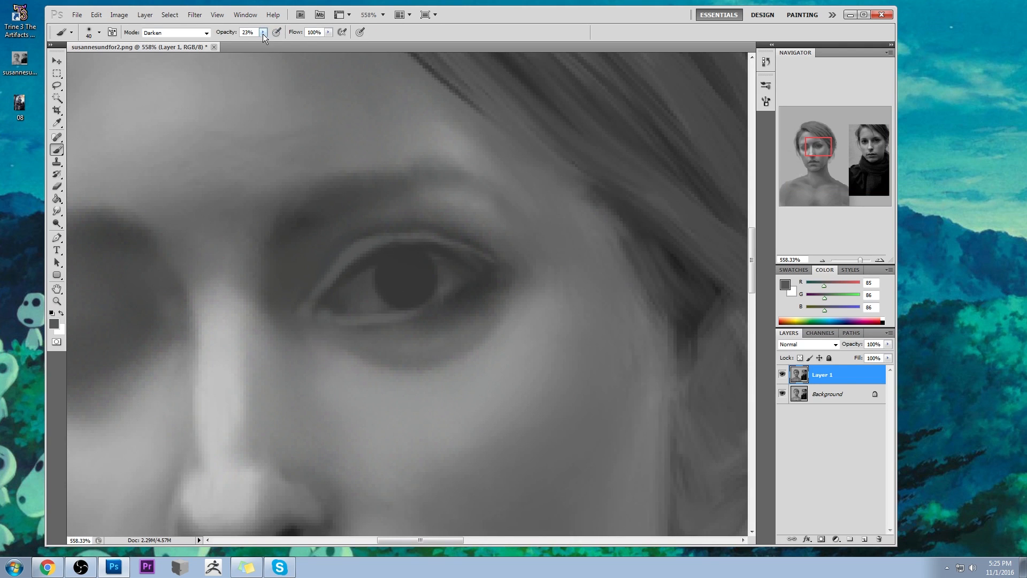
pyautogui.click(176, 33)
pyautogui.click(179, 40)
pyautogui.press('[')
pyautogui.press('[')
pyautogui.press('[')
pyautogui.keyDown('alt'); pyautogui.click(369, 242); pyautogui.keyUp('alt')
pyautogui.moveTo(411, 233); pyautogui.dragTo(428, 235)
pyautogui.keyDown('alt'); pyautogui.click(413, 236); pyautogui.keyUp('alt')
# - Darken the opened eye's upper lash line and outer corner with sampled dark grey (RGB 53) at 53% opacity
pyautogui.hotkey('ctrl', '-')
pyautogui.hotkey('ctrl', '-')
pyautogui.hotkey('ctrl', '-')
pyautogui.hotkey('ctrl', '-')
pyautogui.hotkey('ctrl', '-')
pyautogui.hotkey('ctrl', '-')
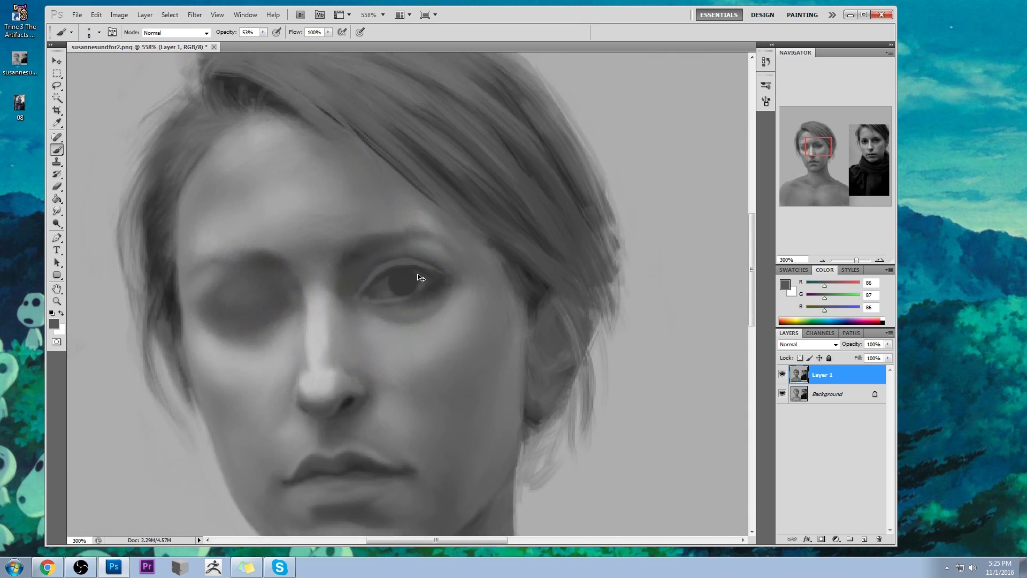
pyautogui.hotkey('ctrl', '+')
pyautogui.hotkey('ctrl', '+')
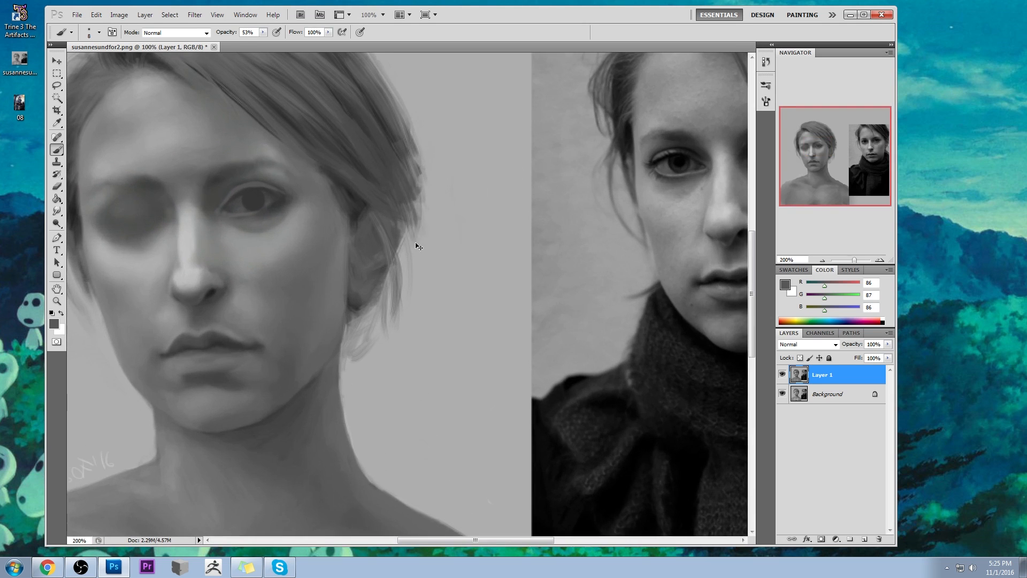
pyautogui.hotkey('ctrl', '-')
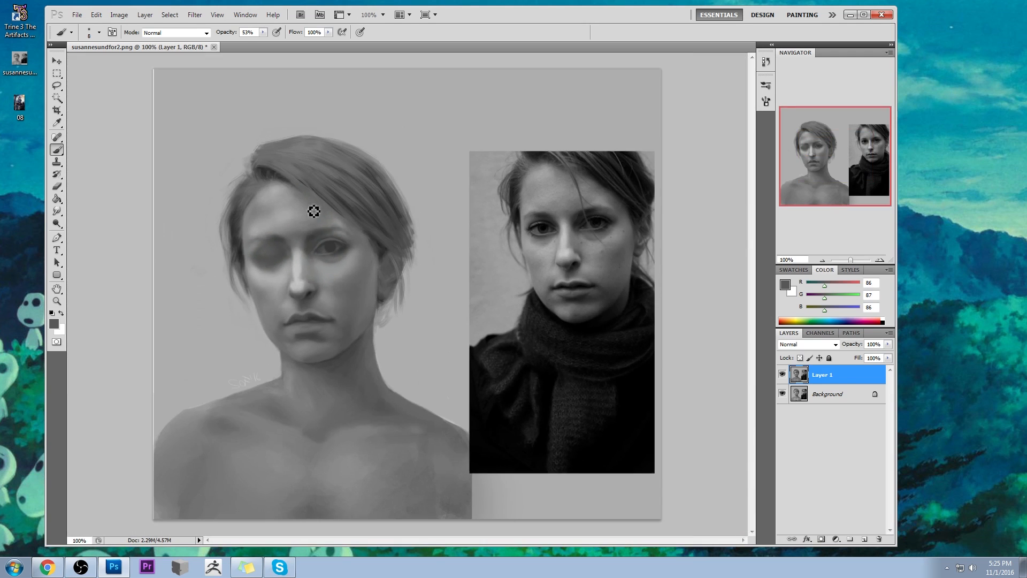
pyautogui.keyDown('alt'); pyautogui.click(333, 241); pyautogui.keyUp('alt')
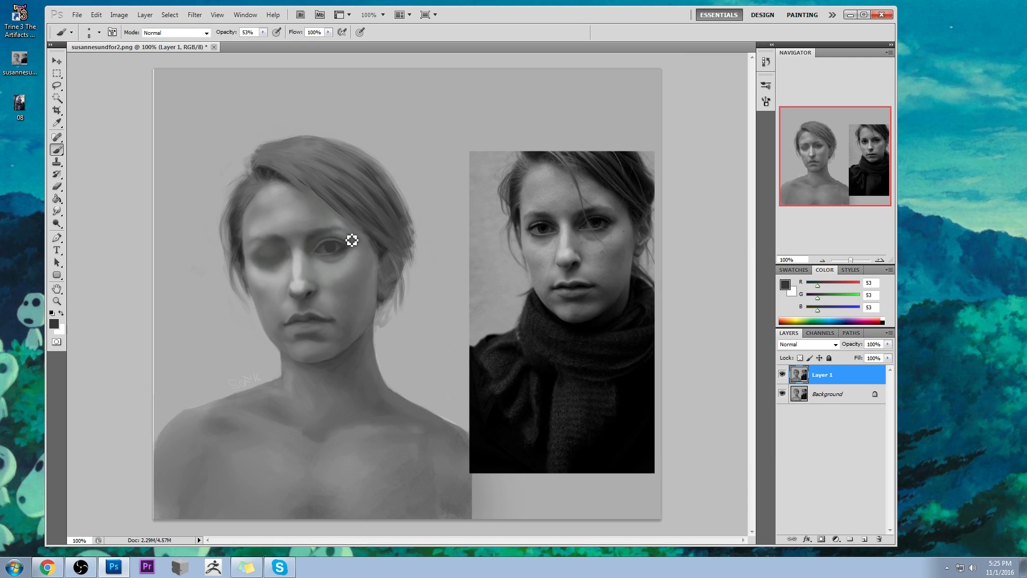
pyautogui.press('z')
pyautogui.moveTo(298, 218); pyautogui.dragTo(360, 248)
pyautogui.press('b')
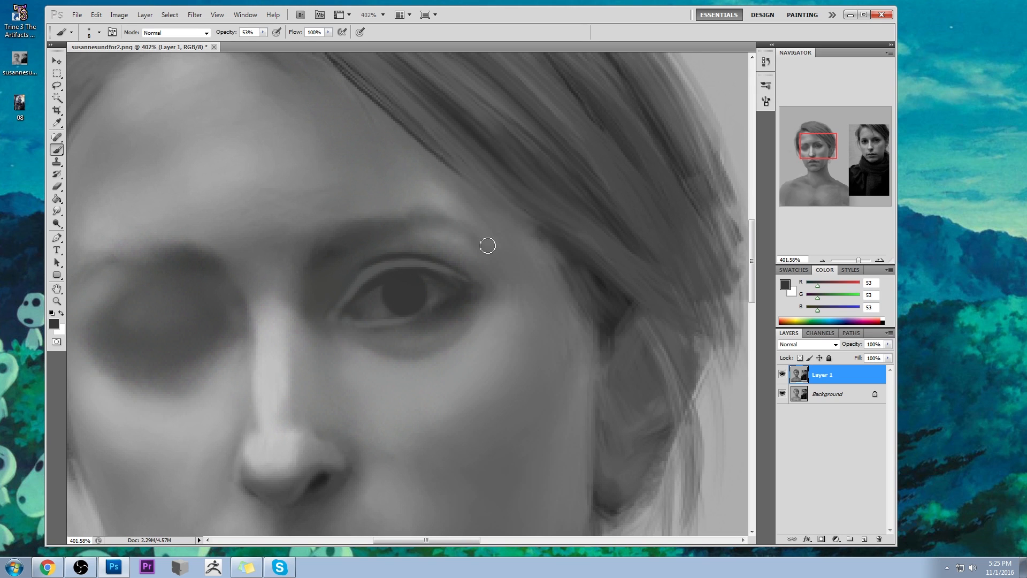
# - Blend the darkened lash line of the opened eye with the Smudge tool at 15% strength
pyautogui.hotkey('ctrl', '1')
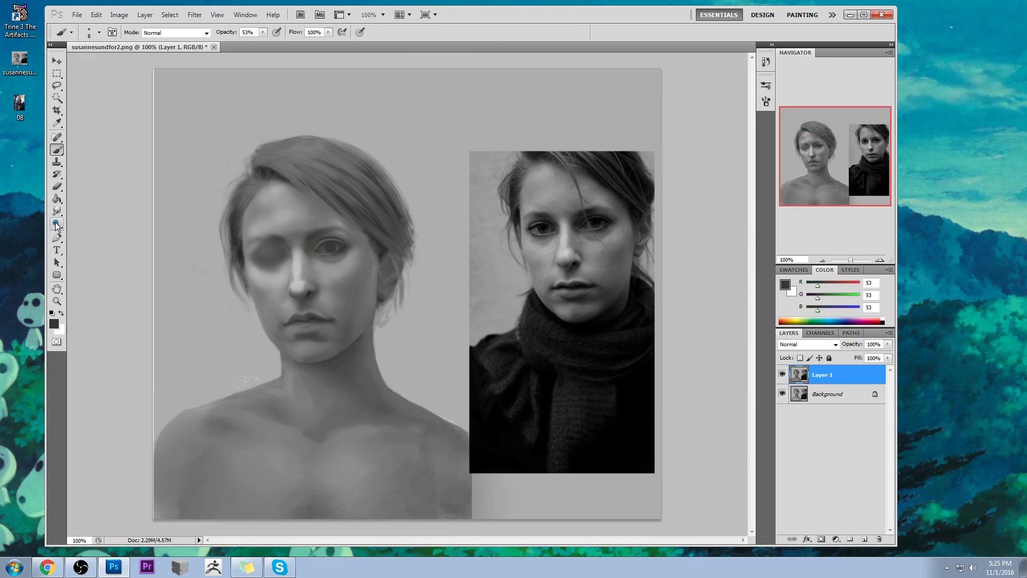
pyautogui.click(57, 211)
pyautogui.click(90, 230)
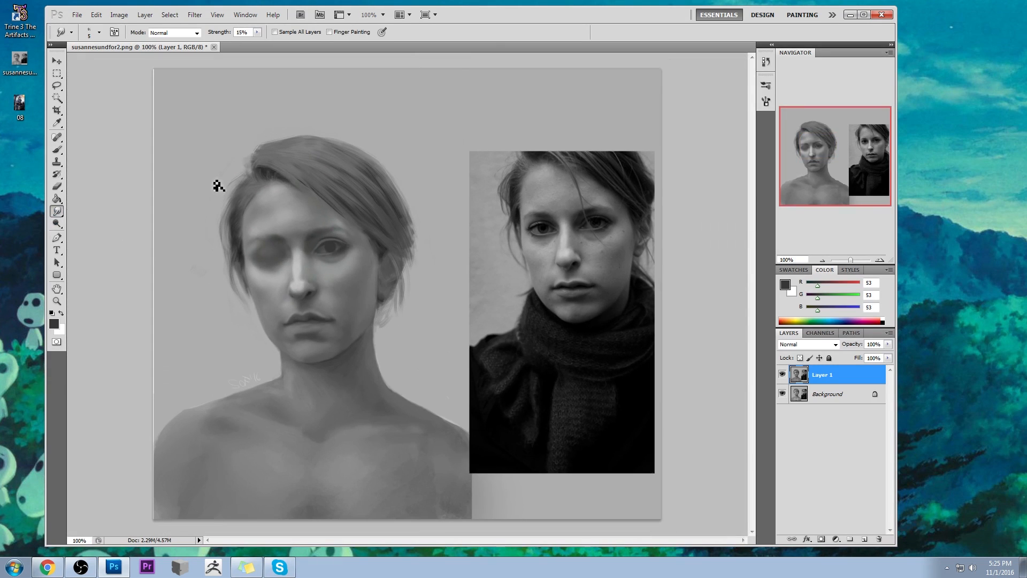
# - Shade around the opened eye's inner socket with a brush enlarged to 90 px at 31% opacity, sampling greys RGB 53 and 69
pyautogui.press('b')
pyautogui.keyDown('alt'); pyautogui.click(330, 246); pyautogui.keyUp('alt')
pyautogui.press(']')
pyautogui.press(']')
pyautogui.press(']')
pyautogui.press(']')
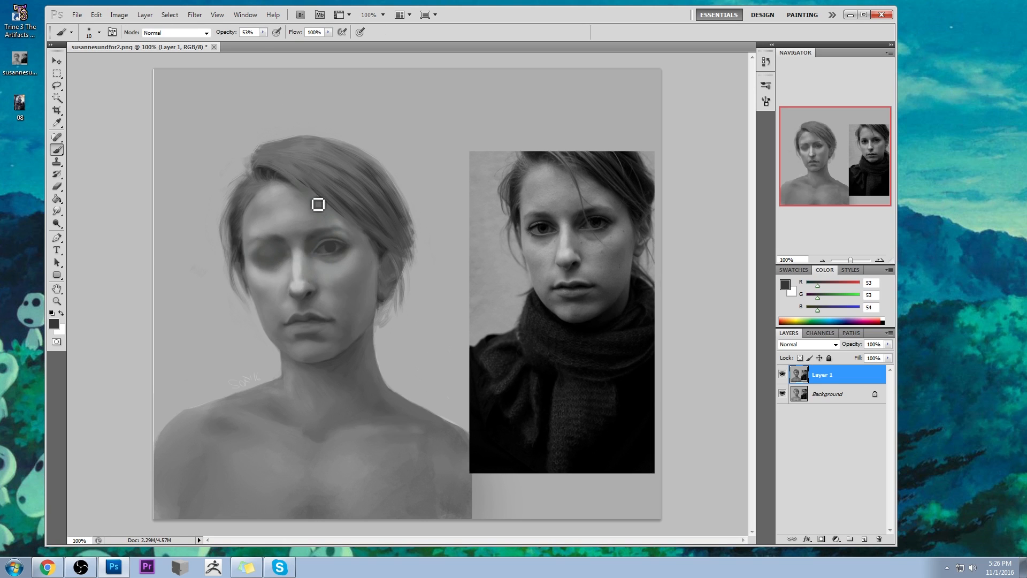
pyautogui.click(253, 42)
pyautogui.keyDown('alt'); pyautogui.click(321, 237); pyautogui.keyUp('alt')
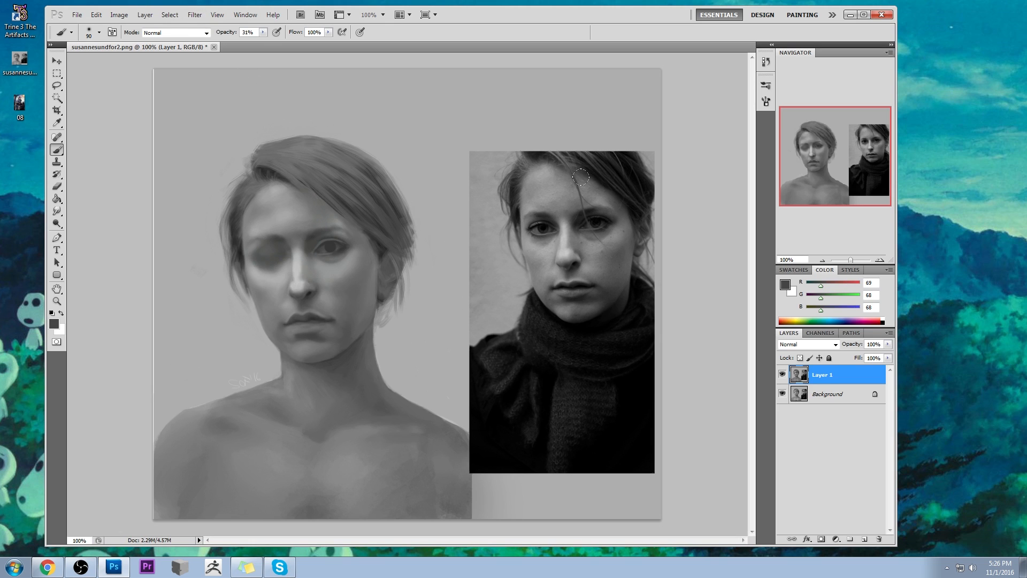
# - Deepen the shadow between nose bridge and opened eye in Darken mode at 45% opacity, using a 45 px brush and sampled grey (RGB 67)
pyautogui.press('4')
pyautogui.press('5')
pyautogui.keyDown('alt'); pyautogui.click(314, 241); pyautogui.keyUp('alt')
pyautogui.click(185, 33)
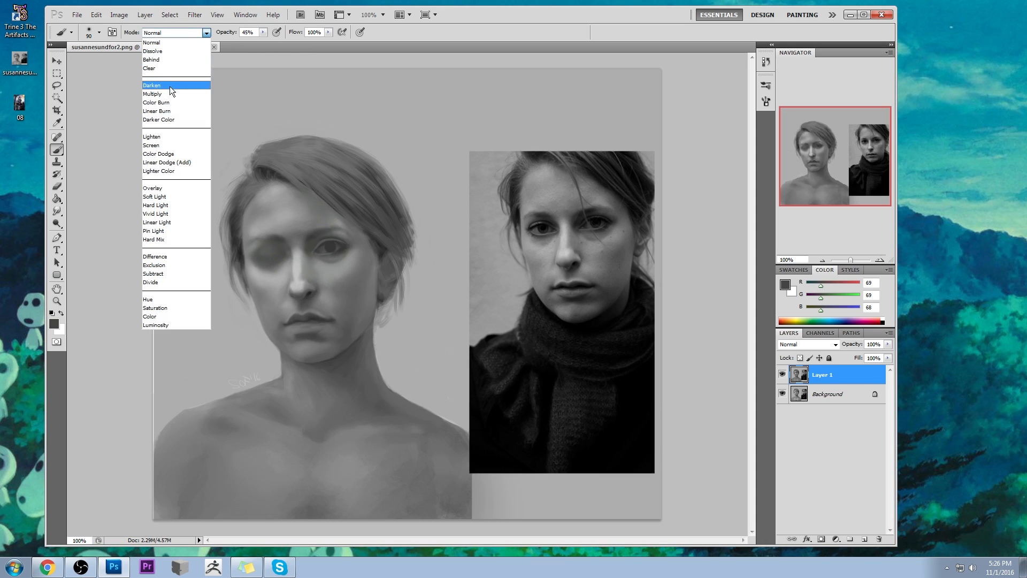
pyautogui.click(170, 87)
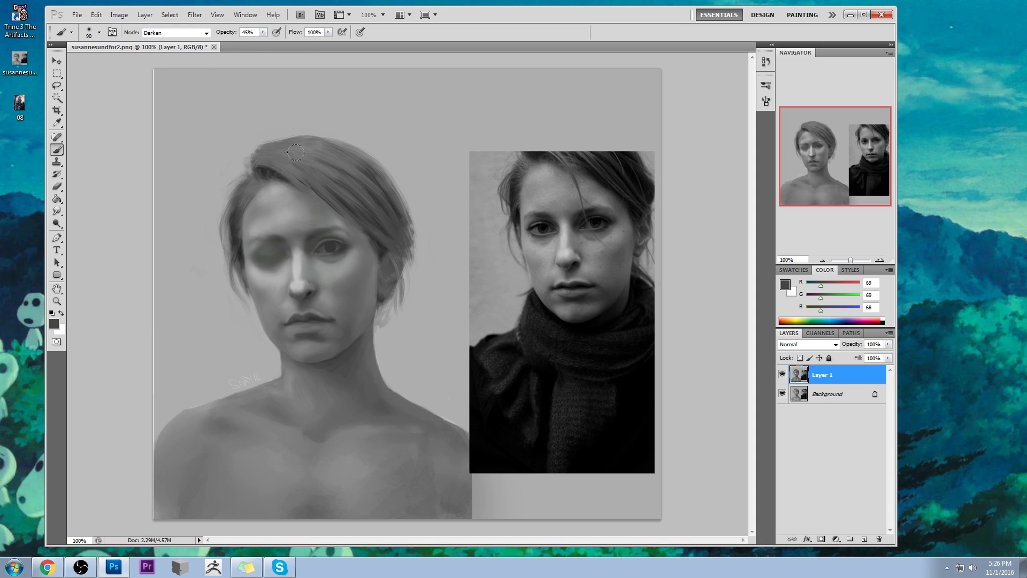
pyautogui.moveTo(574, 205)
pyautogui.mouseDown()
pyautogui.moveTo(561, 224)
pyautogui.moveTo(594, 205)
pyautogui.moveTo(540, 225)
pyautogui.moveTo(588, 211)
pyautogui.mouseUp()
pyautogui.keyDown('alt'); pyautogui.click(319, 239); pyautogui.keyUp('alt')
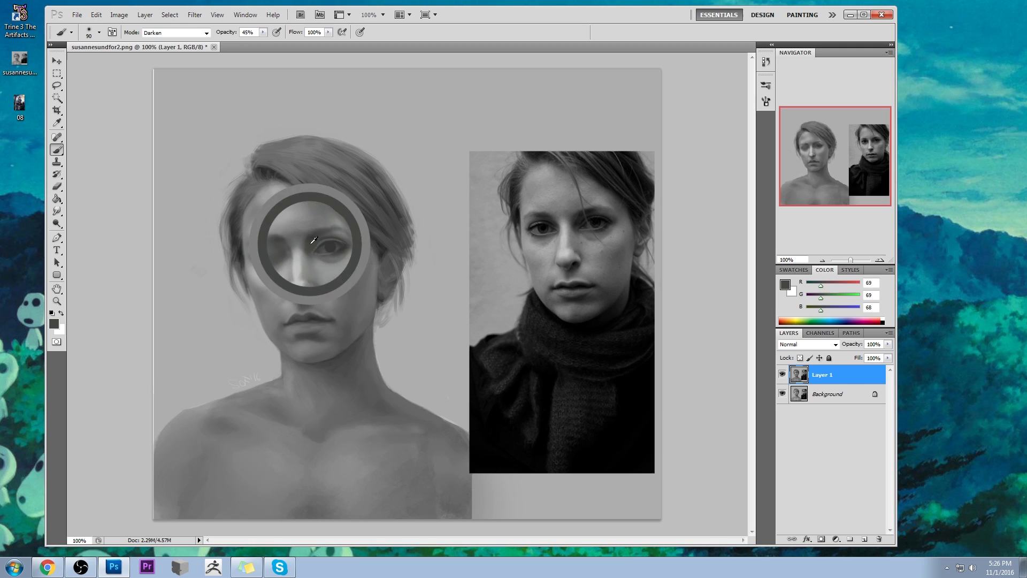
pyautogui.press('[')
pyautogui.press('[')
pyautogui.press('[')
pyautogui.press('[')
pyautogui.moveTo(312, 240)
pyautogui.mouseDown()
pyautogui.moveTo(321, 236)
pyautogui.moveTo(307, 243)
pyautogui.mouseUp()
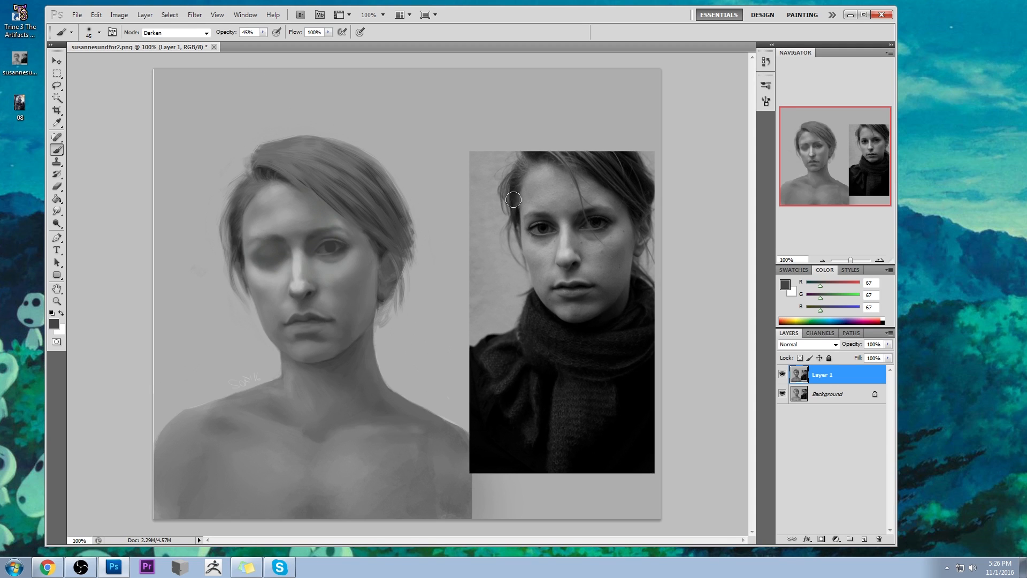
# - Shade the opened eye's inner corner in Normal mode at 30% brush opacity with sampled grey (RGB 68)
pyautogui.keyDown('alt'); pyautogui.click(336, 241); pyautogui.keyUp('alt')
pyautogui.press('alt')
pyautogui.click(263, 32)
pyautogui.click(180, 33)
pyautogui.click(168, 37)
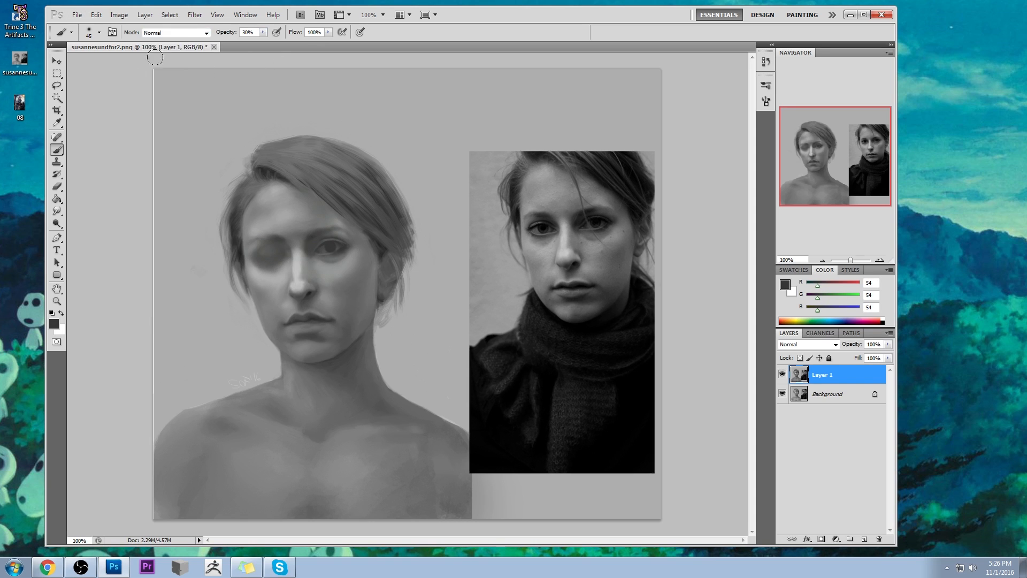
pyautogui.keyDown('alt'); pyautogui.click(313, 246); pyautogui.keyUp('alt')
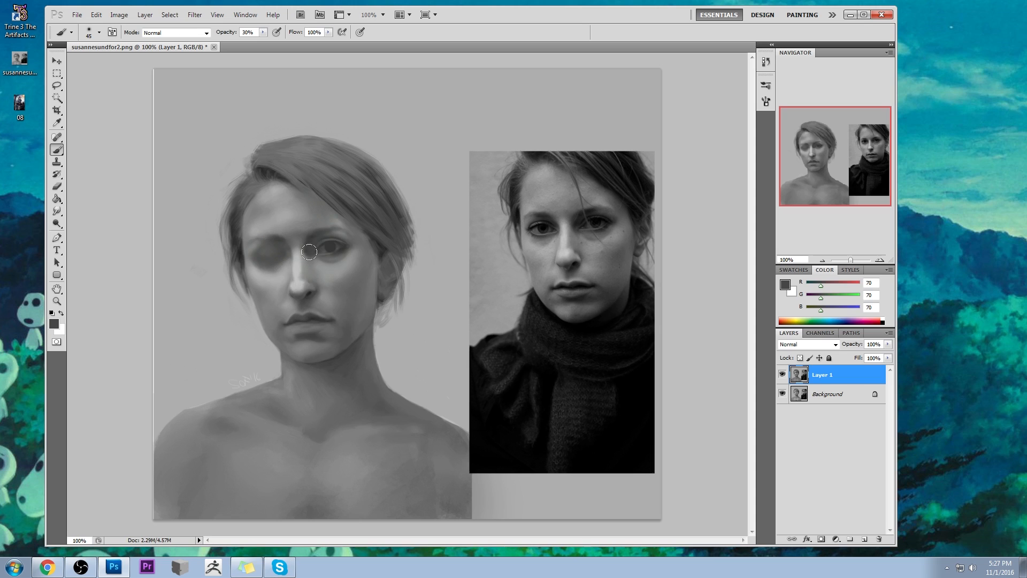
# - Deepen the opened eye's inner corner and upper lid at 30% brush opacity, sampling dark grey (RGB 29) from the reference and grey 74
pyautogui.keyDown('alt'); pyautogui.click(322, 239); pyautogui.keyUp('alt')
pyautogui.keyDown('alt'); pyautogui.click(314, 247); pyautogui.keyUp('alt')
pyautogui.moveTo(310, 249); pyautogui.dragTo(311, 254)
pyautogui.keyDown('alt'); pyautogui.click(580, 219); pyautogui.keyUp('alt')
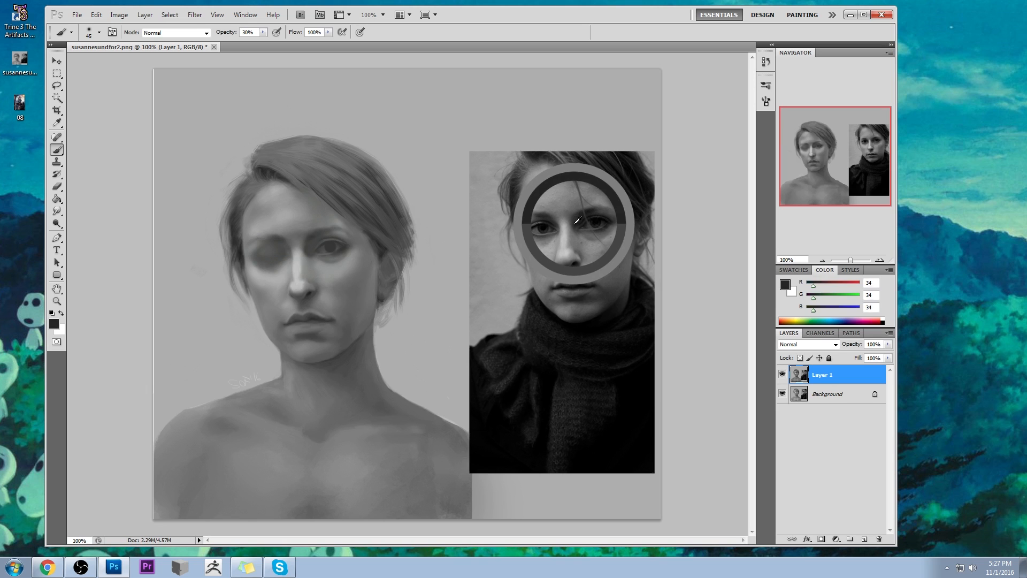
pyautogui.keyDown('alt'); pyautogui.click(577, 219); pyautogui.keyUp('alt')
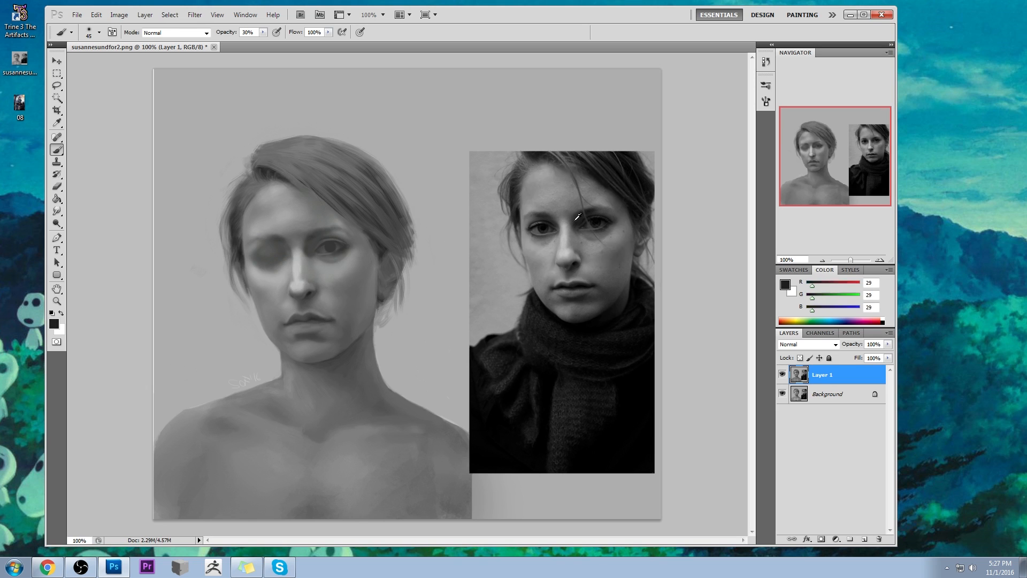
pyautogui.keyDown('alt'); pyautogui.click(330, 233); pyautogui.keyUp('alt')
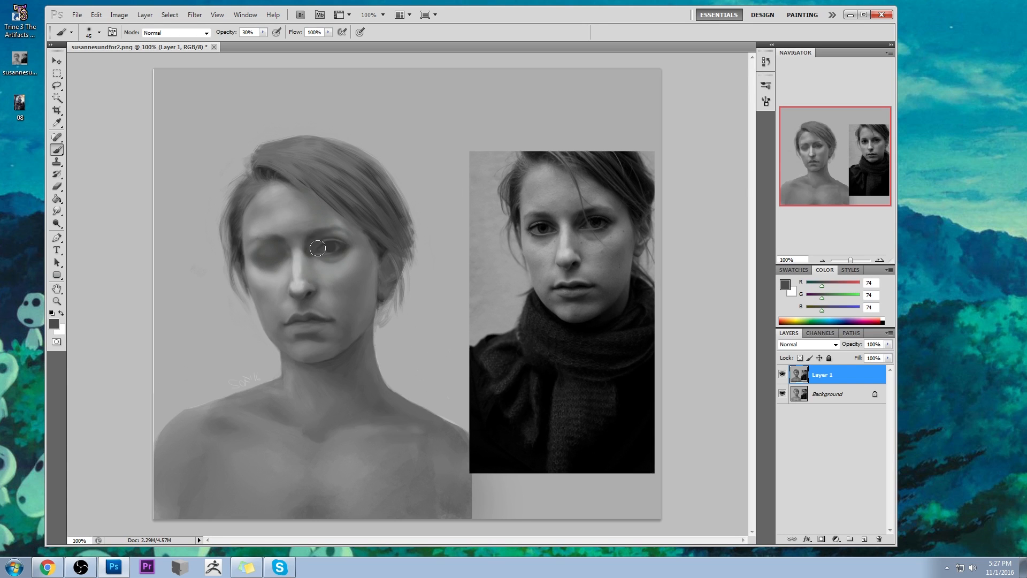
pyautogui.keyDown('alt'); pyautogui.click(333, 243); pyautogui.keyUp('alt')
pyautogui.keyDown('alt'); pyautogui.click(343, 236); pyautogui.keyUp('alt')
pyautogui.moveTo(328, 245); pyautogui.dragTo(333, 247)
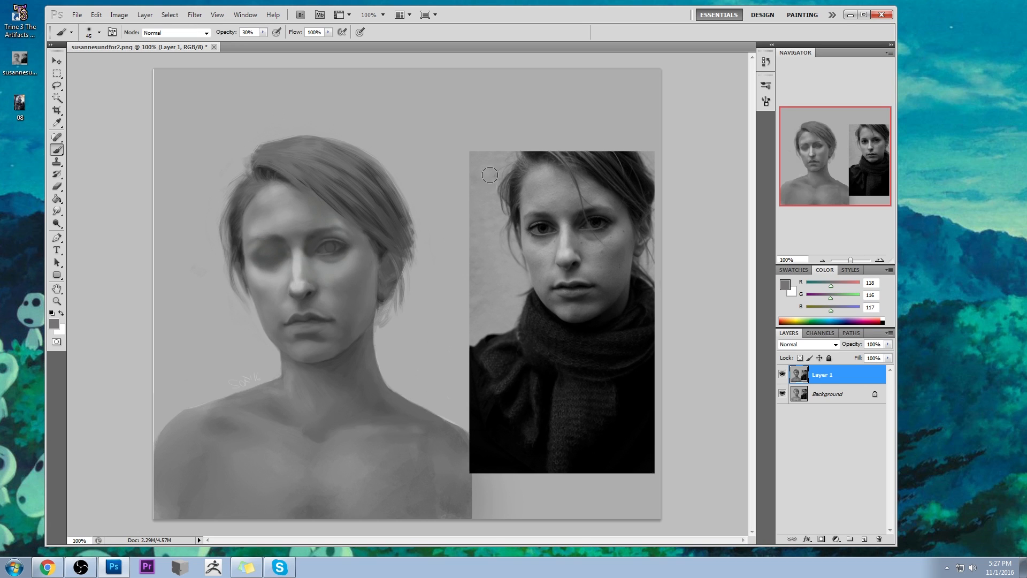
# - Shade the opened eye softly with the 45 px brush at 17% opacity using sampled dark grey (about RGB 56)
pyautogui.press('1')
pyautogui.press('7')
pyautogui.keyDown('alt'); pyautogui.click(329, 246); pyautogui.keyUp('alt')
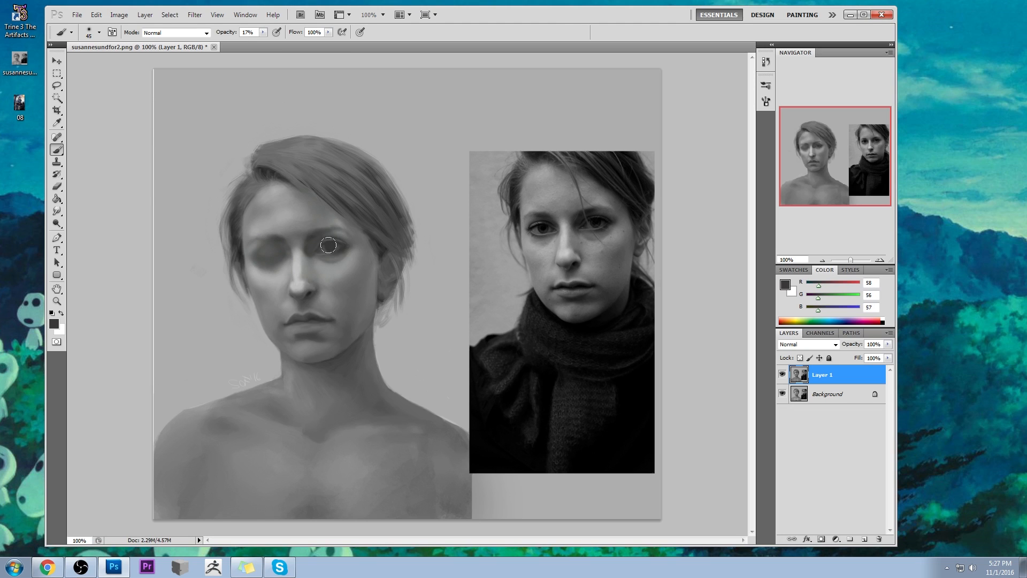
pyautogui.keyDown('alt'); pyautogui.click(325, 246); pyautogui.keyUp('alt')
pyautogui.keyDown('alt'); pyautogui.click(330, 238); pyautogui.keyUp('alt')
# - Define the opened eye's upper lid line and outer corner with a 9 px brush at 31% opacity
pyautogui.click(264, 33)
pyautogui.moveTo(264, 42); pyautogui.dragTo(271, 43)
pyautogui.press('[')
pyautogui.press('[')
pyautogui.press('[')
pyautogui.moveTo(309, 242); pyautogui.dragTo(327, 241)
pyautogui.keyDown('alt'); pyautogui.click(355, 249); pyautogui.keyUp('alt')
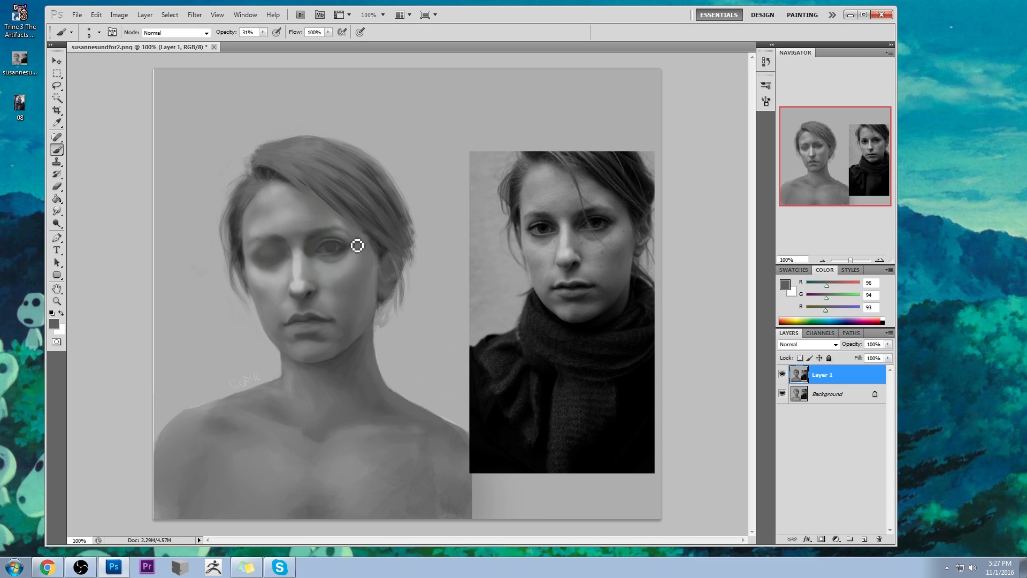
# - Soften the shading beneath the opened eye with 35 and 45 px brushes at 31% opacity, and blend with the Smudge tool at 15% strength
pyautogui.press(']')
pyautogui.press(']')
pyautogui.moveTo(334, 257)
pyautogui.mouseDown()
pyautogui.moveTo(320, 257)
pyautogui.moveTo(324, 265)
pyautogui.mouseUp()
pyautogui.keyDown('alt'); pyautogui.click(337, 258); pyautogui.keyUp('alt')
pyautogui.moveTo(330, 263); pyautogui.dragTo(323, 261)
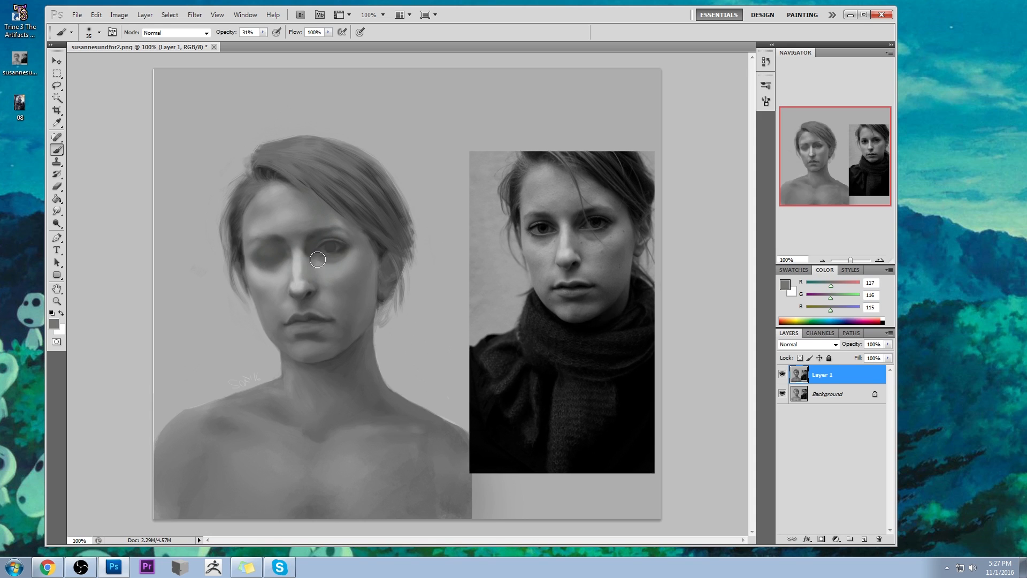
pyautogui.moveTo(332, 265)
pyautogui.mouseDown()
pyautogui.moveTo(321, 257)
pyautogui.moveTo(333, 264)
pyautogui.mouseUp()
pyautogui.keyDown('alt'); pyautogui.click(334, 262); pyautogui.keyUp('alt')
pyautogui.press(']')
pyautogui.keyDown('alt'); pyautogui.click(343, 254); pyautogui.keyUp('alt')
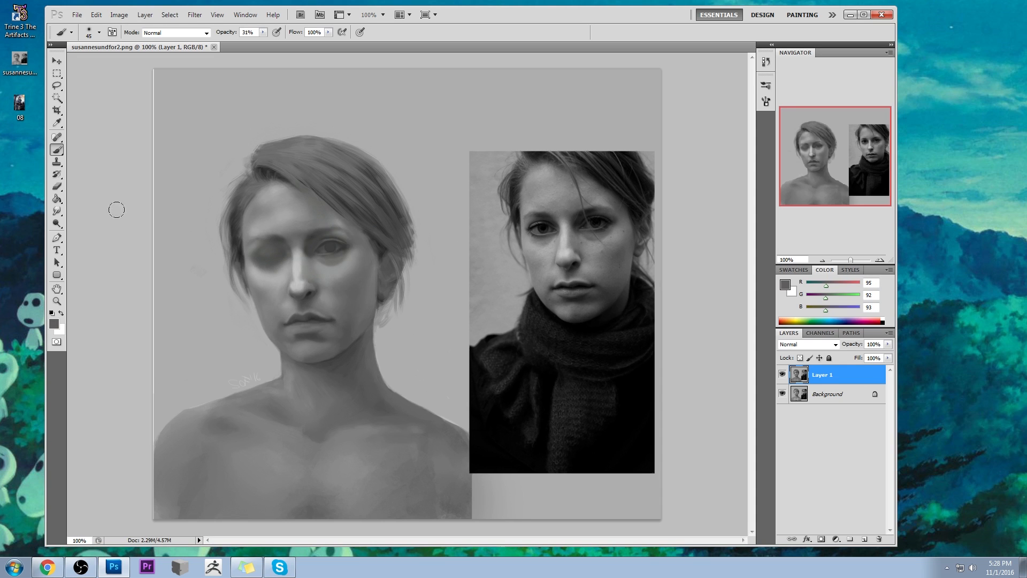
pyautogui.click(56, 211)
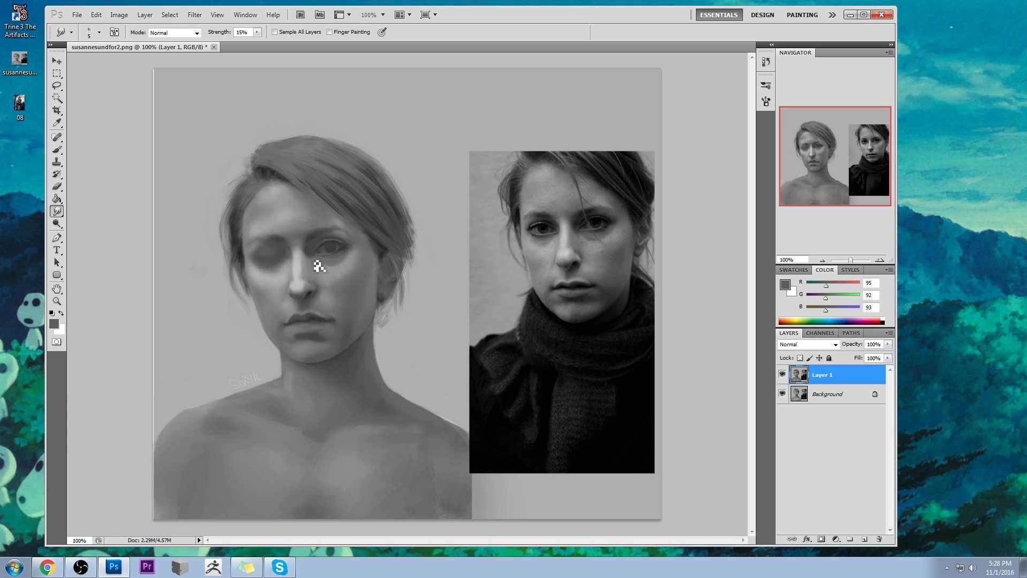
# - Touch up the skin around the opened eye using the 175 px brush preset reduced to 10 px, at 57% opacity with light grey (RGB 151)
pyautogui.press('b')
pyautogui.rightClick(325, 238)
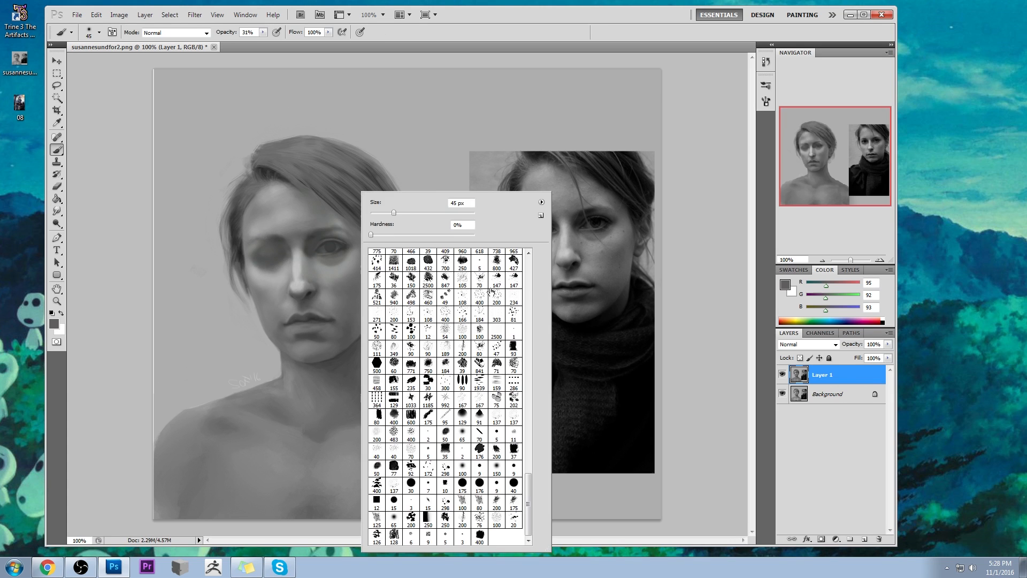
pyautogui.click(428, 416)
pyautogui.press('Return')
pyautogui.keyDown('alt'); pyautogui.click(267, 128); pyautogui.keyUp('alt')
pyautogui.moveTo(263, 31); pyautogui.dragTo(278, 42)
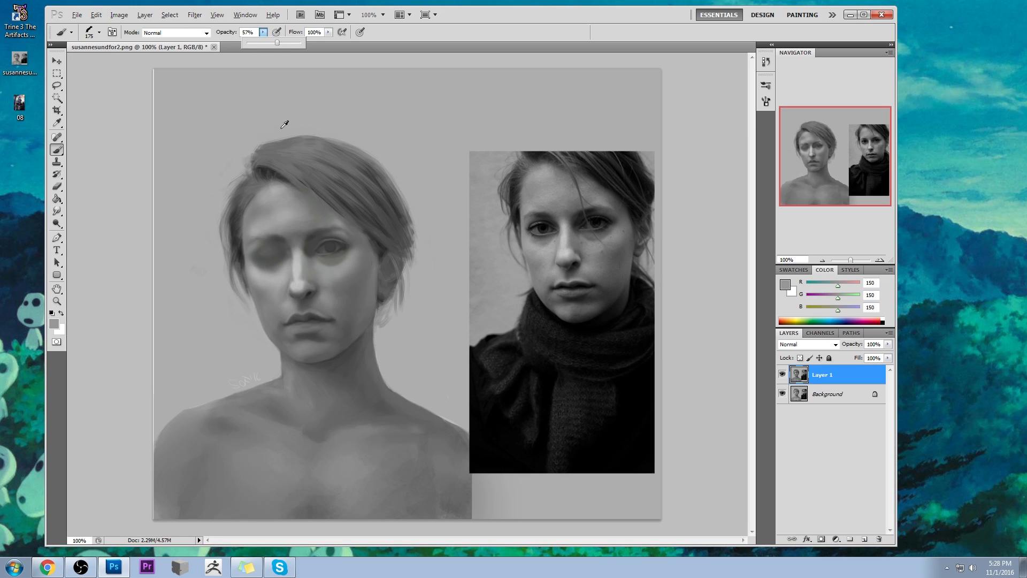
pyautogui.keyDown('alt'); pyautogui.click(339, 267); pyautogui.keyUp('alt')
pyautogui.press('[')
pyautogui.press('[')
pyautogui.press('[')
pyautogui.press('[')
pyautogui.press('[')
pyautogui.press('[')
pyautogui.press('[')
pyautogui.press('[')
pyautogui.press('[')
pyautogui.press('[')
pyautogui.press('[')
pyautogui.press('[')
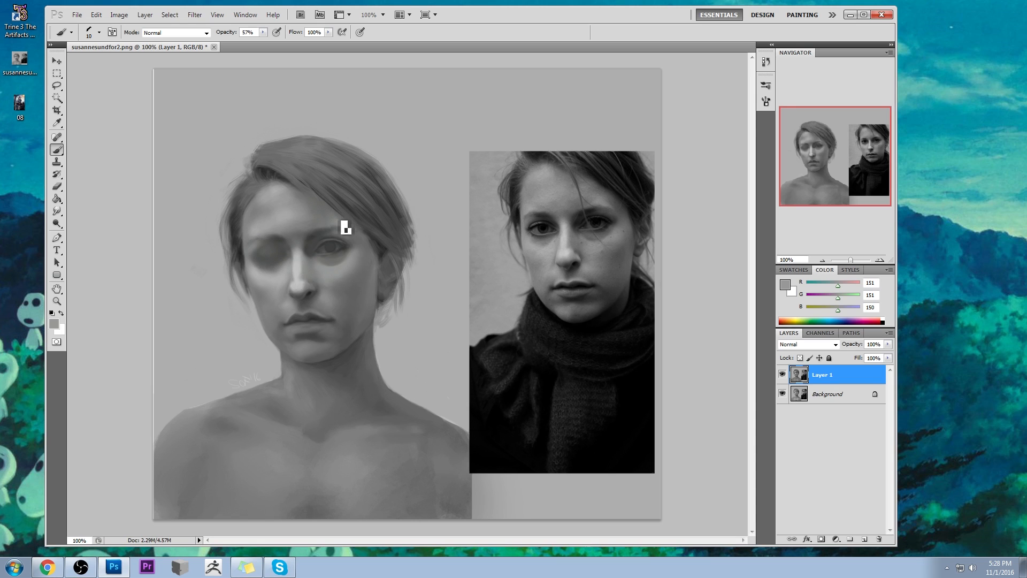
# - Refine the brow above the opened eye with the 10 px brush at 57% opacity, sampling mid grey (RGB 118)
pyautogui.keyDown('alt'); pyautogui.click(333, 221); pyautogui.keyUp('alt')
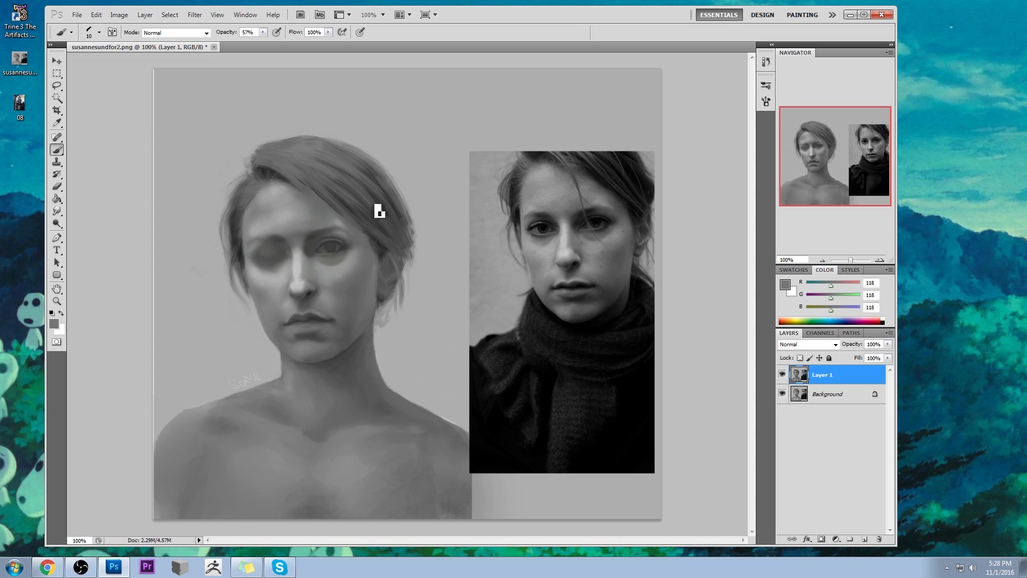
pyautogui.keyDown('alt'); pyautogui.click(324, 230); pyautogui.keyUp('alt')
pyautogui.keyDown('alt'); pyautogui.click(313, 220); pyautogui.keyUp('alt')
# - Rework the nose bridge's edge with sampled greys (about RGB 84 and 120) and blend it with the Smudge tool at 15% strength
pyautogui.keyDown('alt'); pyautogui.click(298, 246); pyautogui.keyUp('alt')
pyautogui.keyDown('alt'); pyautogui.click(297, 247); pyautogui.keyUp('alt')
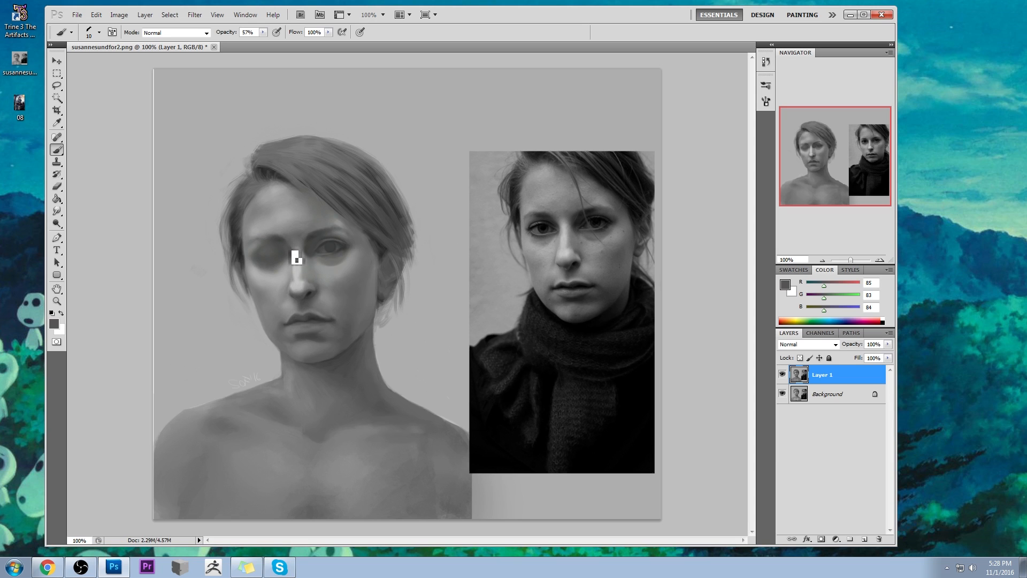
pyautogui.keyDown('alt'); pyautogui.click(296, 248); pyautogui.keyUp('alt')
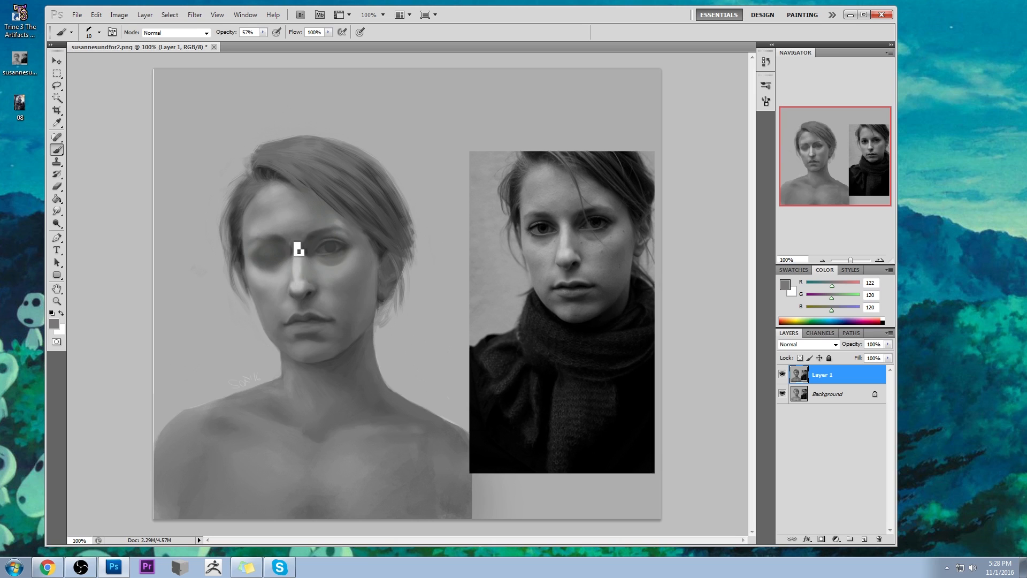
pyautogui.click(57, 211)
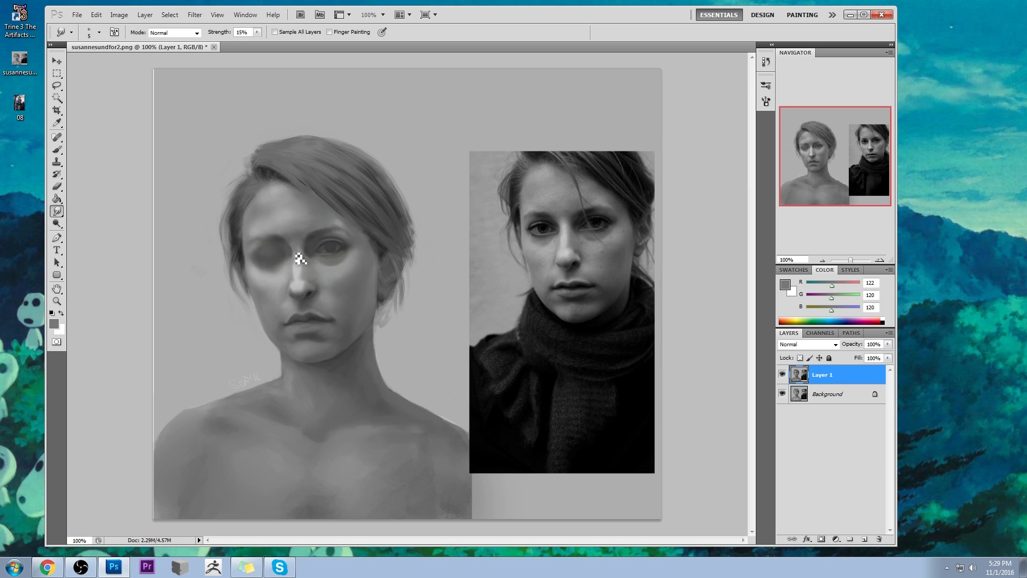
# - Model the upper nose bridge between the brows using the soft 65 px brush at 15% opacity with sampled greys RGB 152 and 103
pyautogui.press('b')
pyautogui.rightClick(366, 194)
pyautogui.click(467, 432)
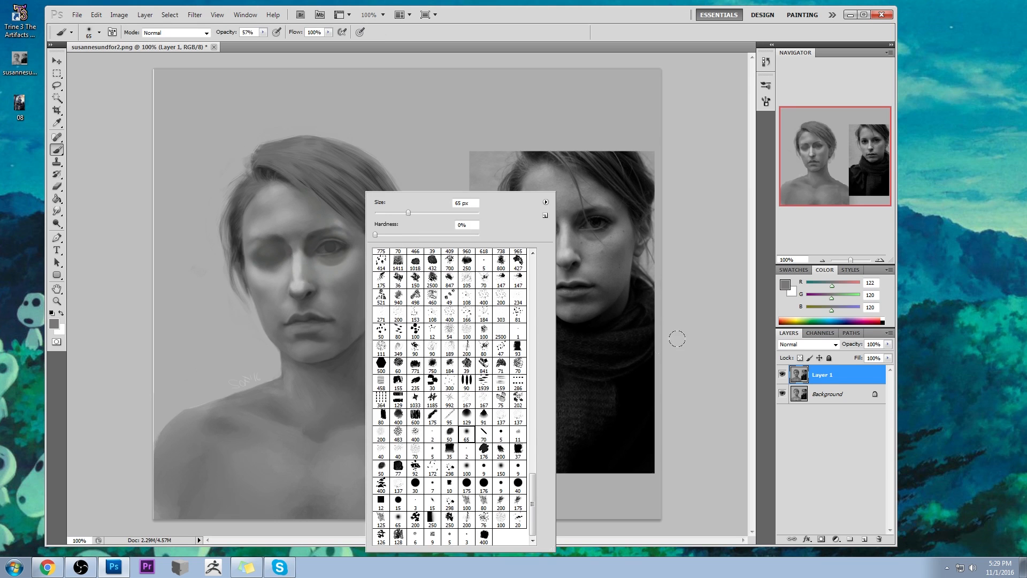
pyautogui.press('Return')
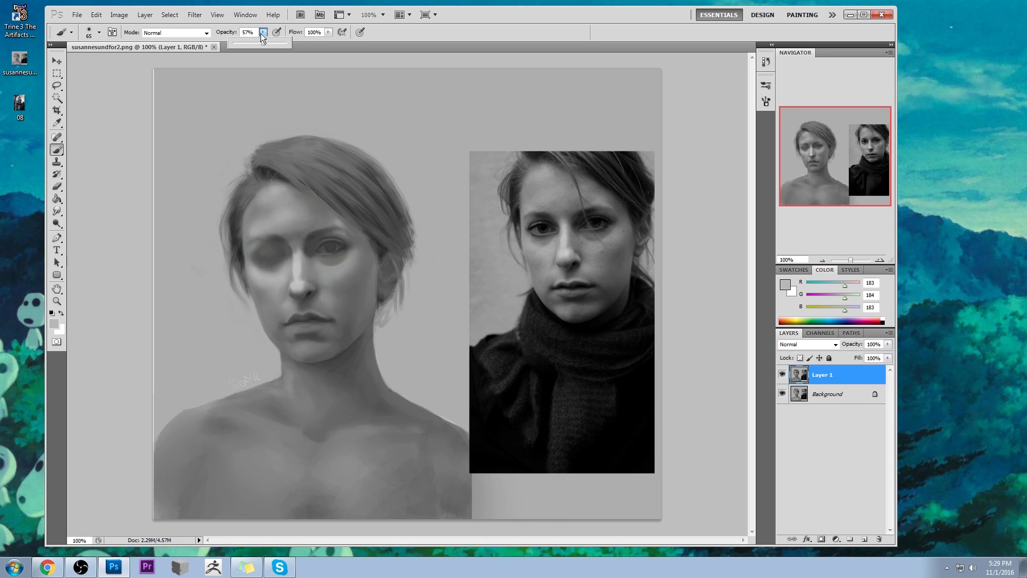
pyautogui.click(91, 92)
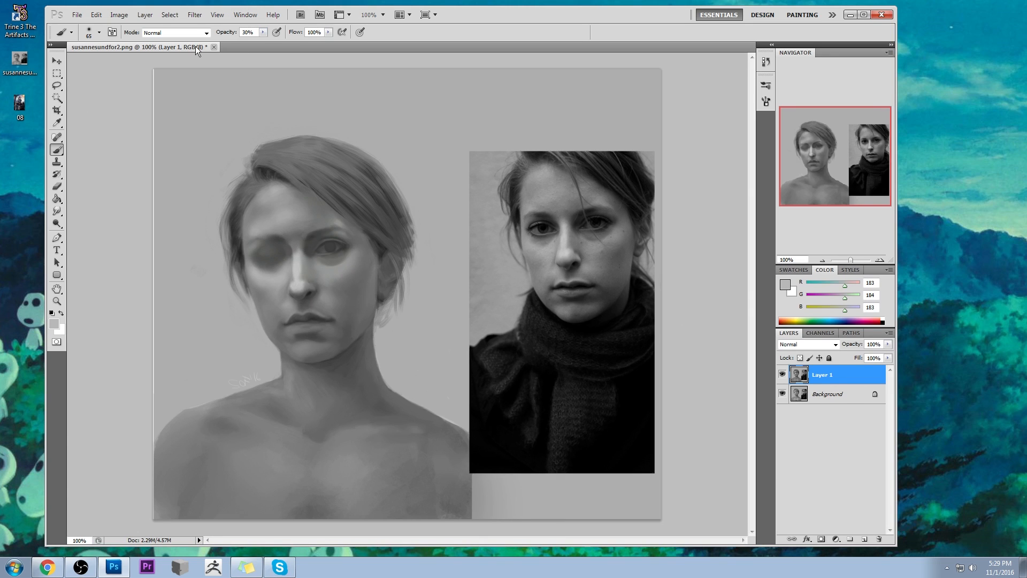
pyautogui.keyDown('alt'); pyautogui.click(303, 241); pyautogui.keyUp('alt')
pyautogui.press('1')
pyautogui.press('5')
pyautogui.keyDown('alt'); pyautogui.click(292, 225); pyautogui.keyUp('alt')
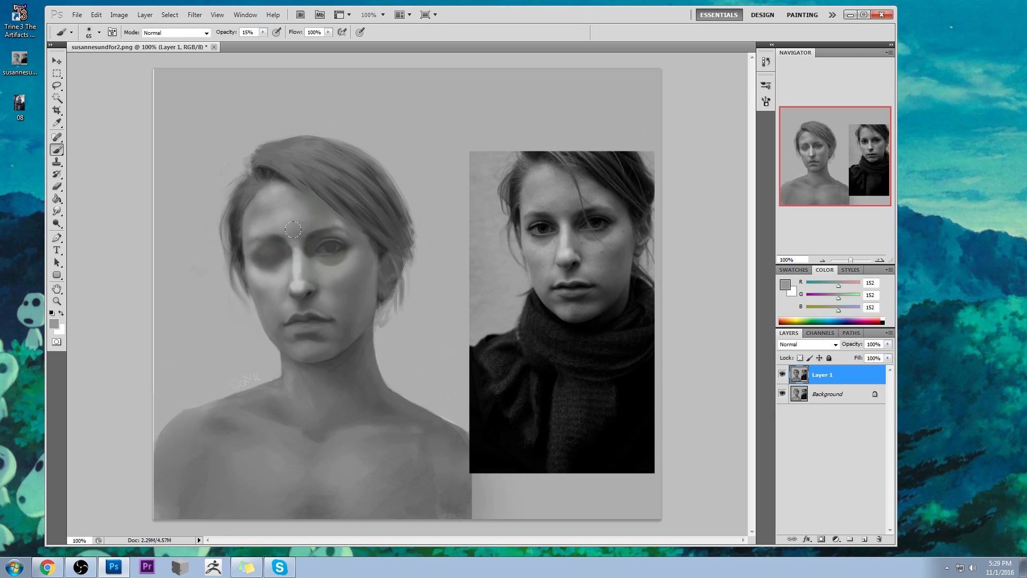
pyautogui.keyDown('alt'); pyautogui.click(295, 233); pyautogui.keyUp('alt')
pyautogui.keyDown('alt'); pyautogui.click(306, 241); pyautogui.keyUp('alt')
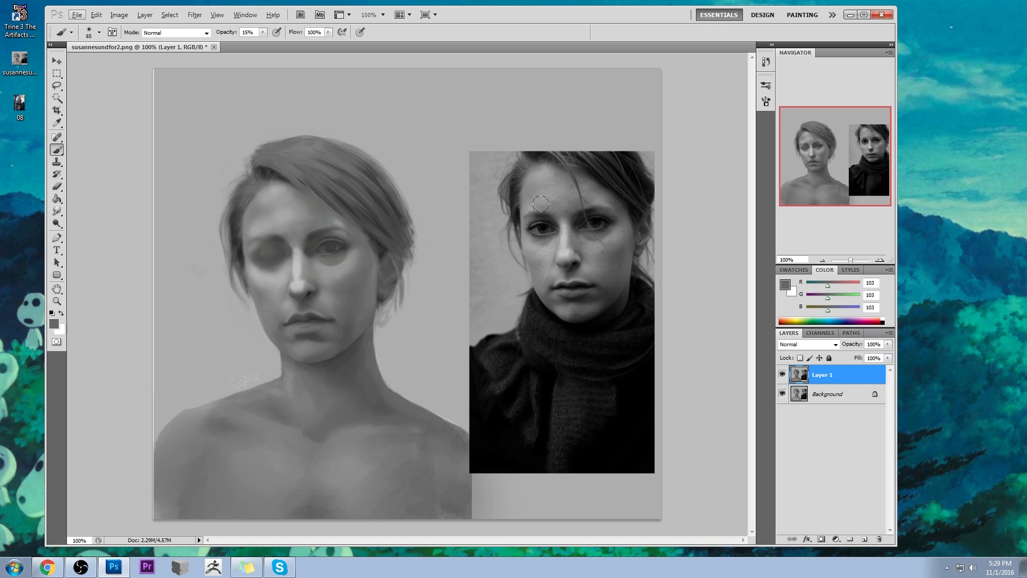
# - Darken the hollow between nose bridge and opened eye at 10% opacity, using the 65 px brush and sampled dark greys (RGB 69 and 66)
pyautogui.keyDown('alt'); pyautogui.click(605, 218); pyautogui.keyUp('alt')
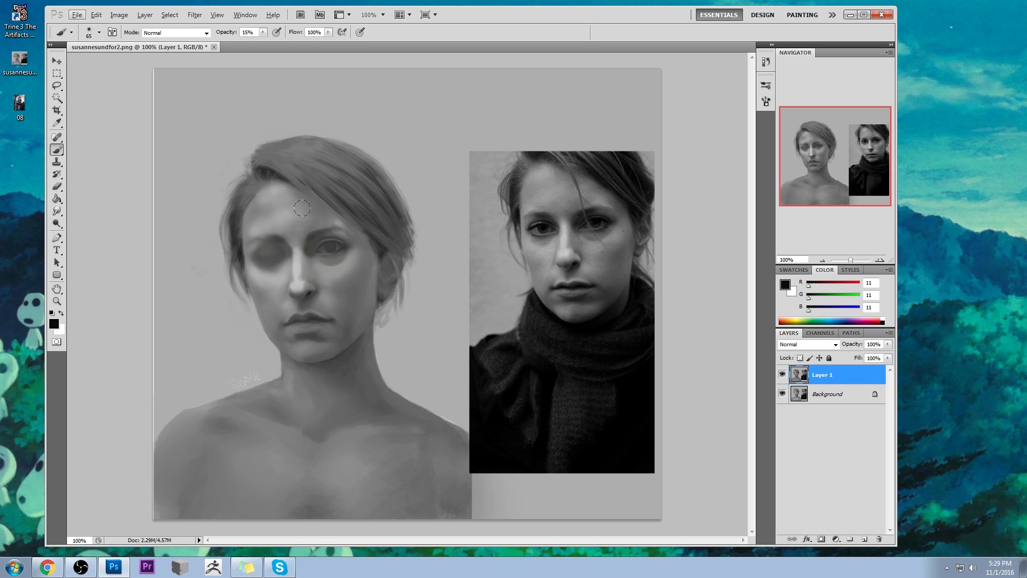
pyautogui.keyDown('alt'); pyautogui.click(313, 238); pyautogui.keyUp('alt')
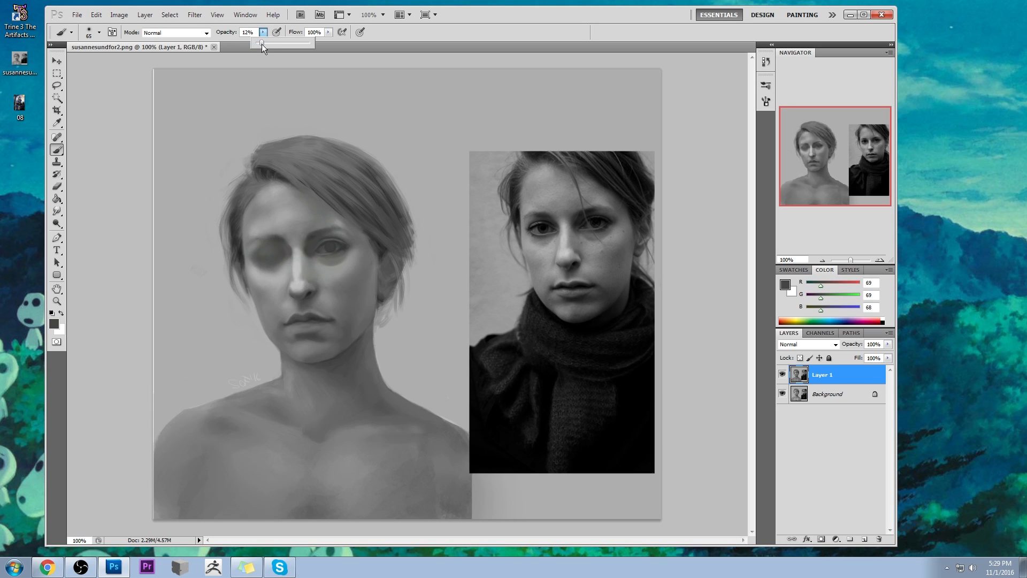
pyautogui.press('1')
pyautogui.keyDown('alt'); pyautogui.click(298, 240); pyautogui.keyUp('alt')
pyautogui.moveTo(306, 240); pyautogui.dragTo(303, 233)
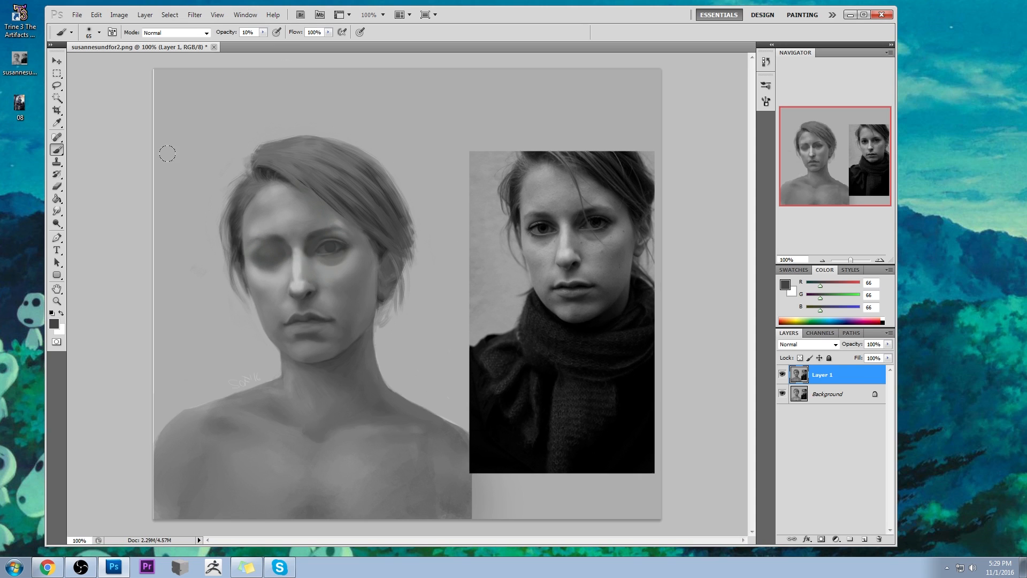
# - Blend the hairline at the temple beside the closed eye using the Smudge tool at 15% strength with an enlarged tip
pyautogui.click(57, 211)
pyautogui.click(57, 211)
pyautogui.click(102, 231)
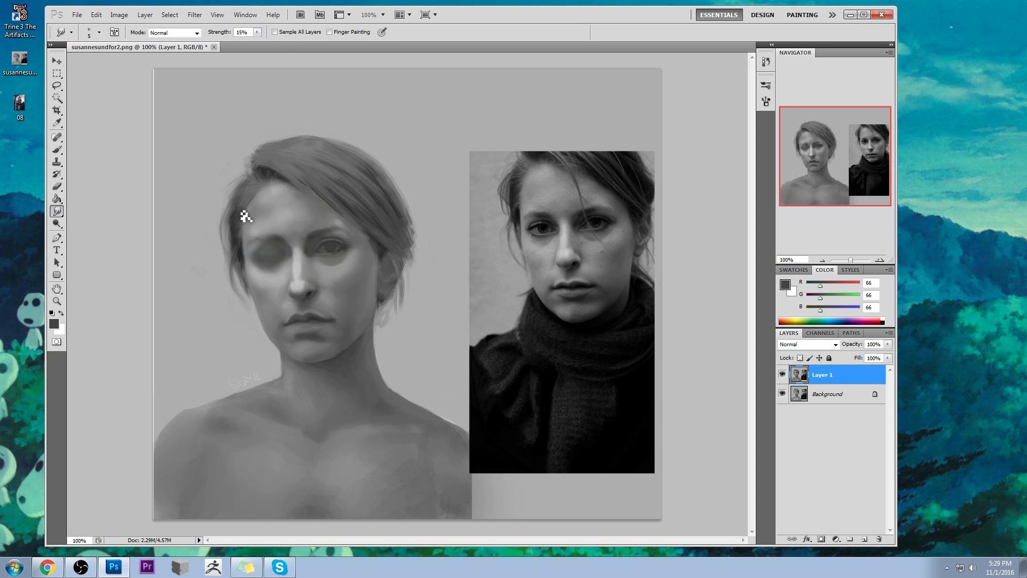
pyautogui.press(']')
pyautogui.press(']')
pyautogui.press(']')
# - Darken the hair beside the closed eye's temple with the 65 px brush and sampled grey (RGB 56), raising the opacity from 10% to 17%
pyautogui.press('b')
pyautogui.keyDown('alt'); pyautogui.click(241, 245); pyautogui.keyUp('alt')
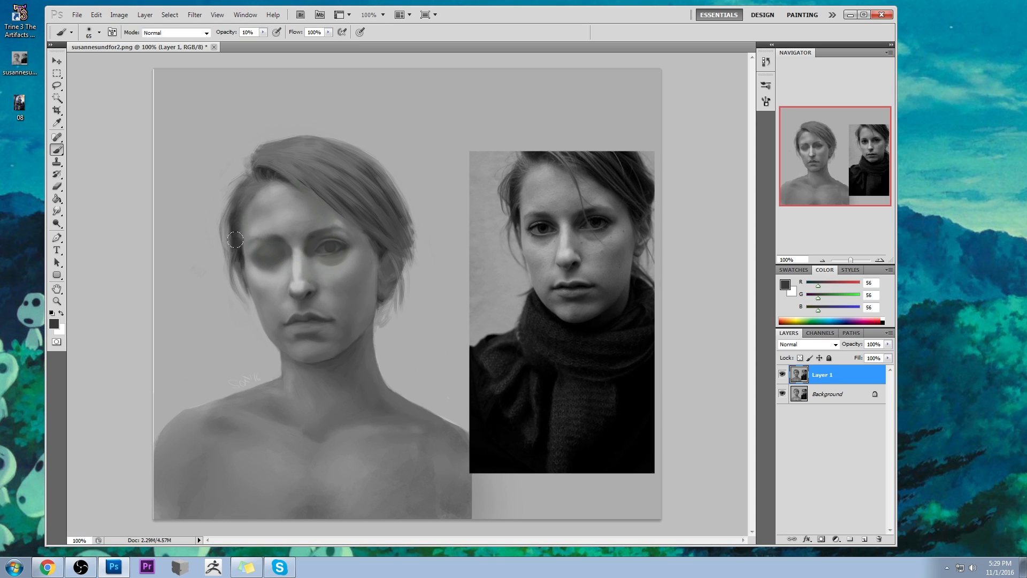
pyautogui.click(262, 32)
pyautogui.moveTo(263, 42); pyautogui.dragTo(268, 42)
pyautogui.click(116, 94)
# - Paint strands across the swept fringe with a 15 px brush at 49% opacity, using sampled greys RGB 108 and 53
pyautogui.press('[')
pyautogui.press('[')
pyautogui.press('[')
pyautogui.press('[')
pyautogui.press('[')
pyautogui.keyDown('alt'); pyautogui.click(306, 206); pyautogui.keyUp('alt')
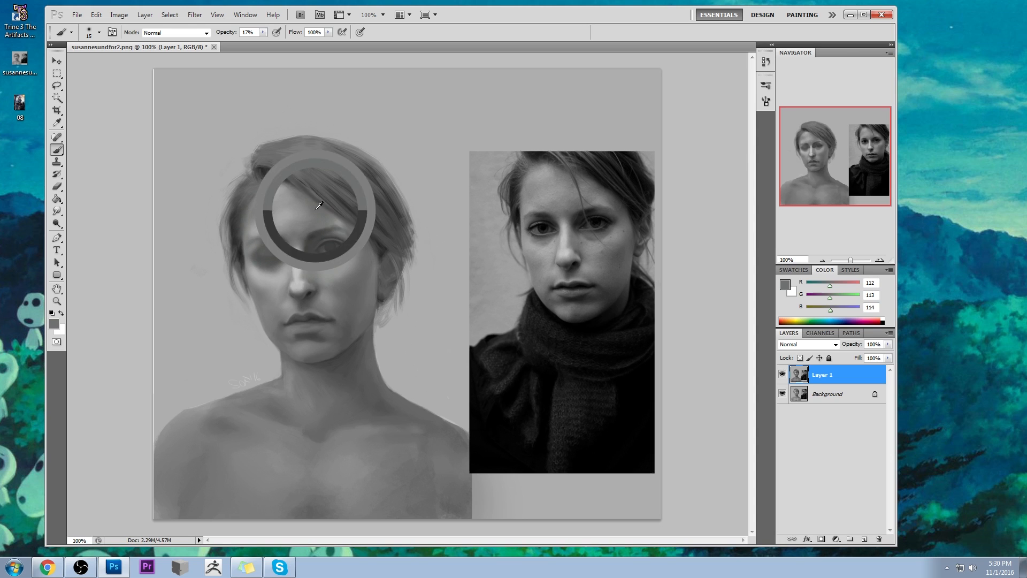
pyautogui.keyDown('alt'); pyautogui.click(311, 188); pyautogui.keyUp('alt')
pyautogui.moveTo(264, 33); pyautogui.dragTo(277, 39)
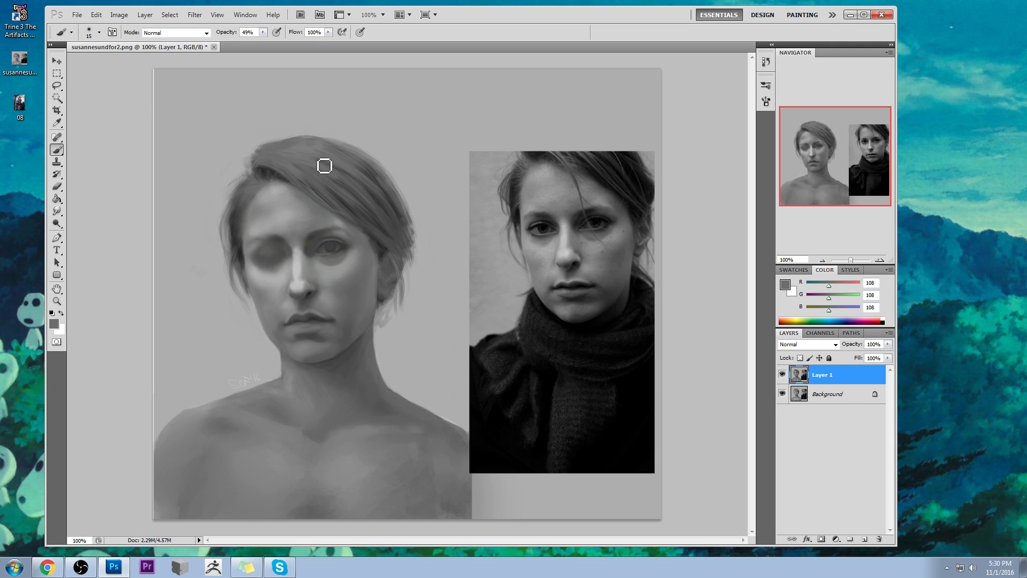
pyautogui.keyDown('alt'); pyautogui.click(319, 189); pyautogui.keyUp('alt')
pyautogui.moveTo(276, 173); pyautogui.dragTo(323, 200)
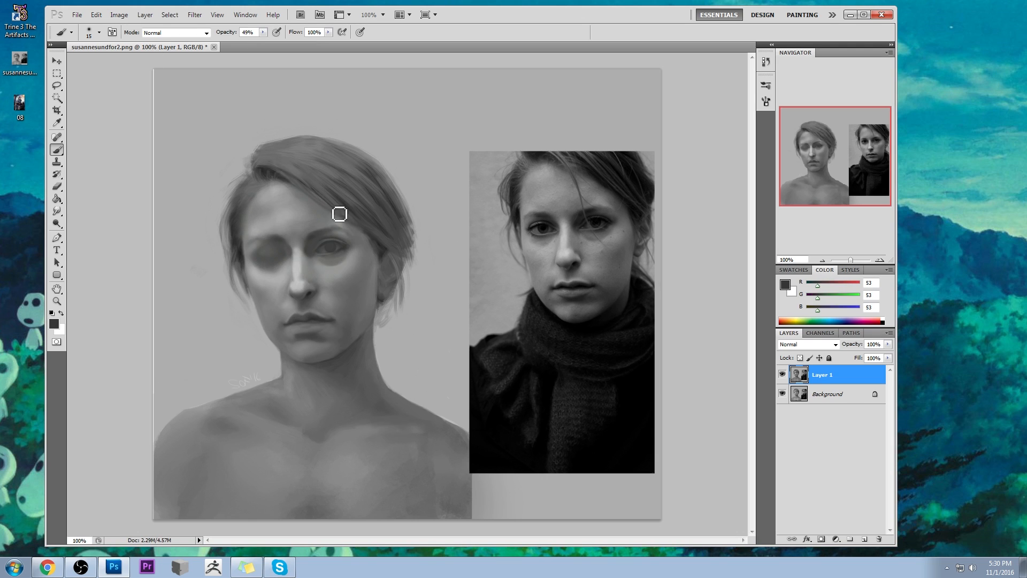
pyautogui.moveTo(268, 156); pyautogui.dragTo(325, 185)
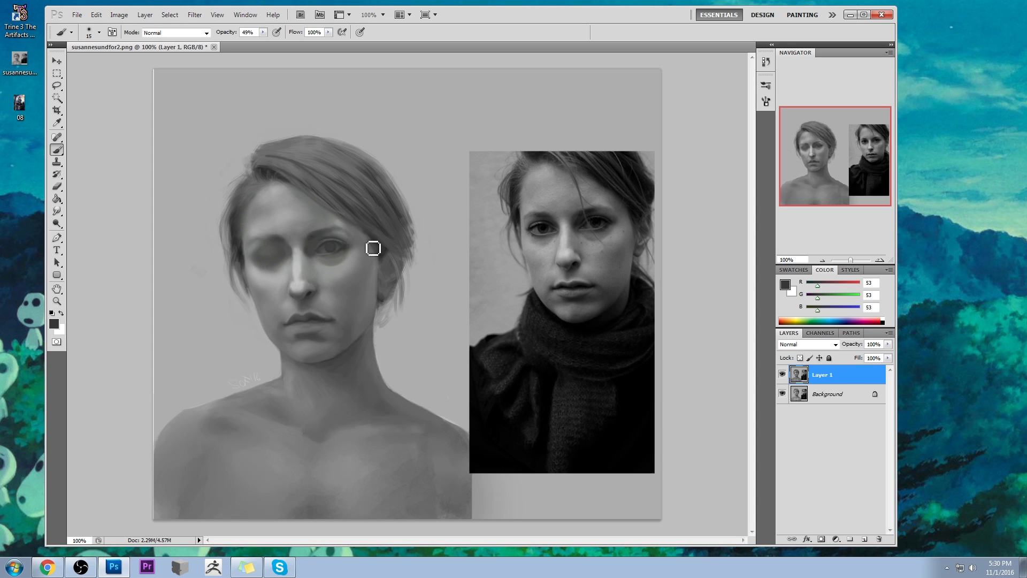
# - Lighten the skin below the opened eye on a new layer with grey RGB 150 at 20% opacity, reducing the brush to 25 px, and smudge it
pyautogui.keyDown('alt'); pyautogui.click(342, 271); pyautogui.keyUp('alt')
pyautogui.press(']')
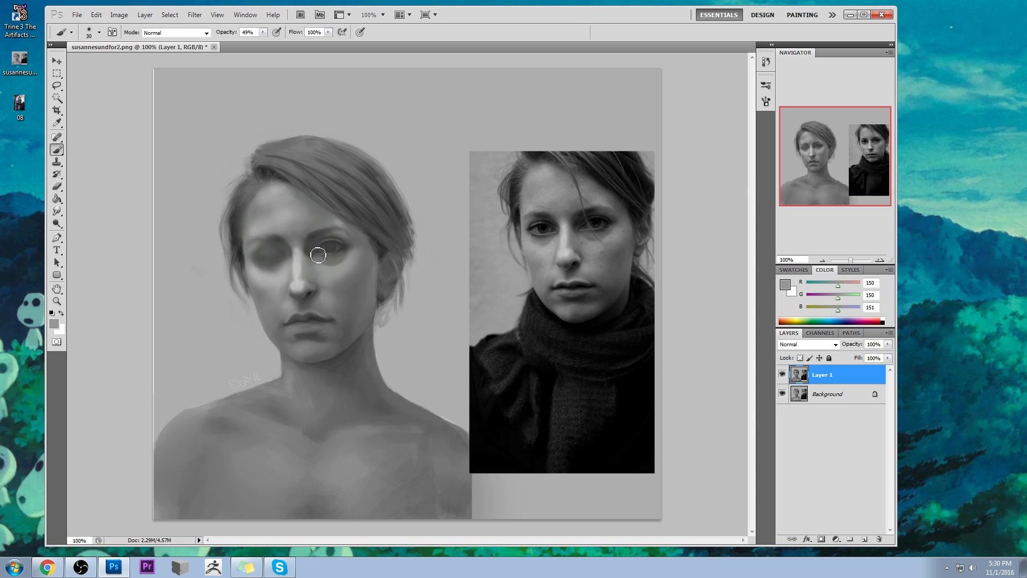
pyautogui.moveTo(262, 32); pyautogui.dragTo(237, 56)
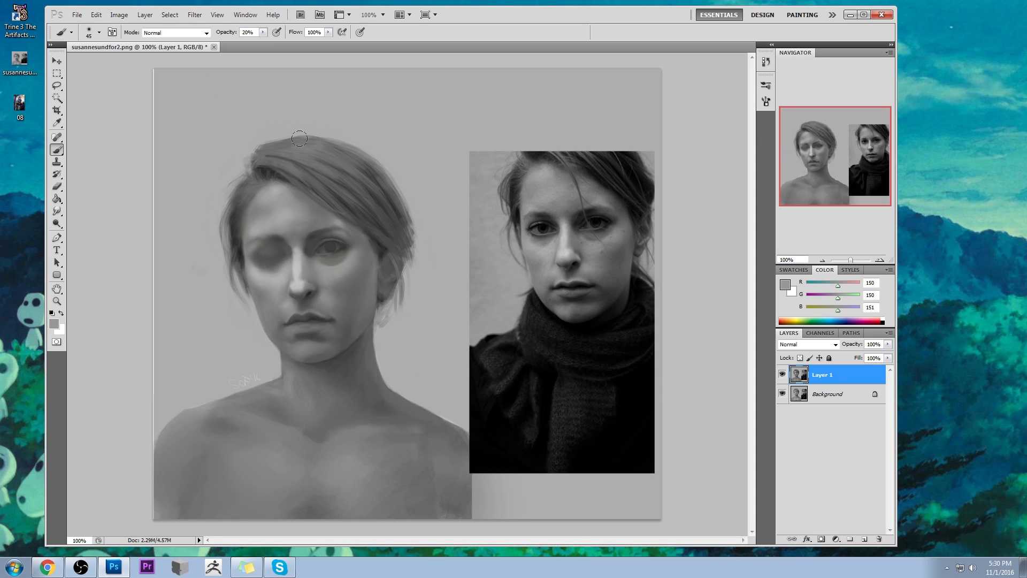
pyautogui.click(864, 539)
pyautogui.moveTo(341, 254)
pyautogui.mouseDown()
pyautogui.moveTo(313, 257)
pyautogui.moveTo(337, 262)
pyautogui.mouseUp()
pyautogui.press('[')
pyautogui.press('[')
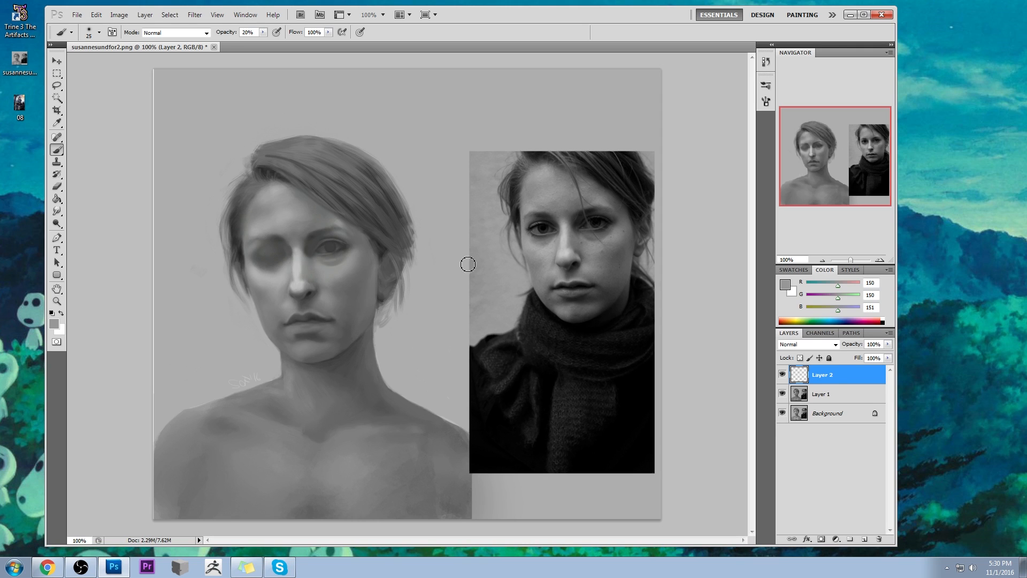
pyautogui.moveTo(59, 210); pyautogui.dragTo(98, 233)
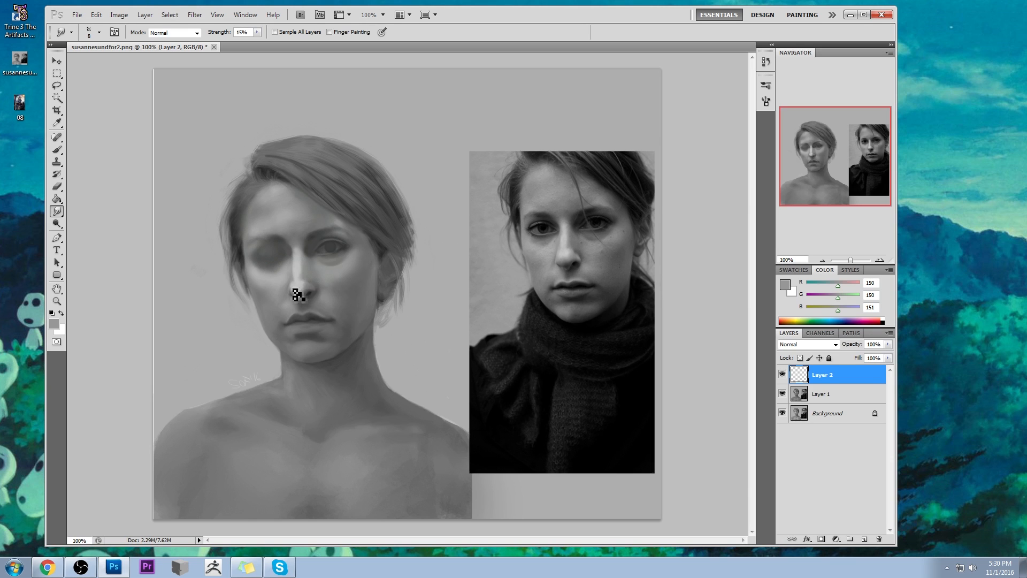
# - Refine the shading and highlight along the lower nose on the new layer, raising the brush to 42% opacity and 40 px
pyautogui.press('b')
pyautogui.keyDown('alt'); pyautogui.click(316, 288); pyautogui.keyUp('alt')
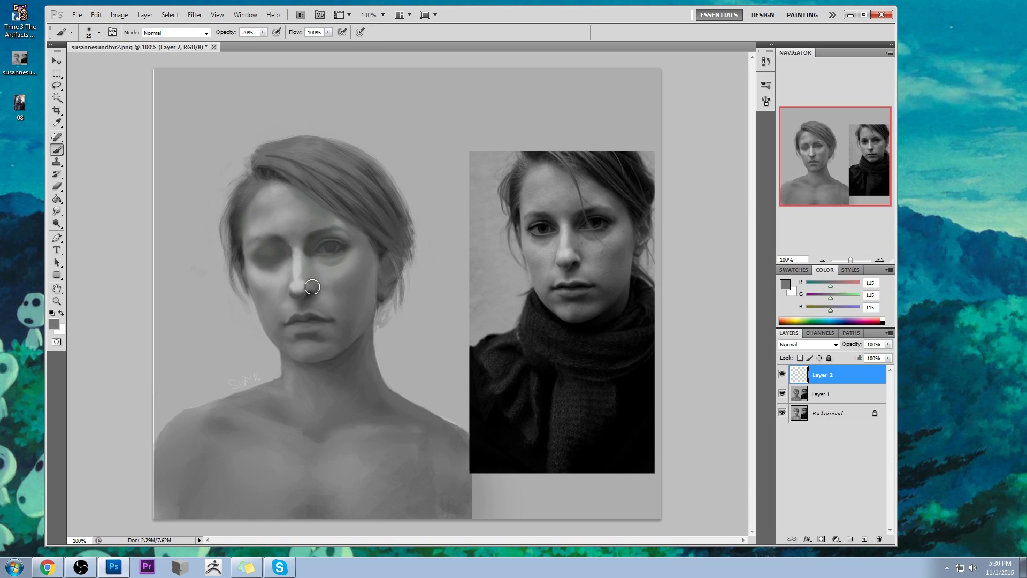
pyautogui.moveTo(262, 32); pyautogui.dragTo(250, 47)
pyautogui.keyDown('alt'); pyautogui.click(305, 281); pyautogui.keyUp('alt')
pyautogui.press(']')
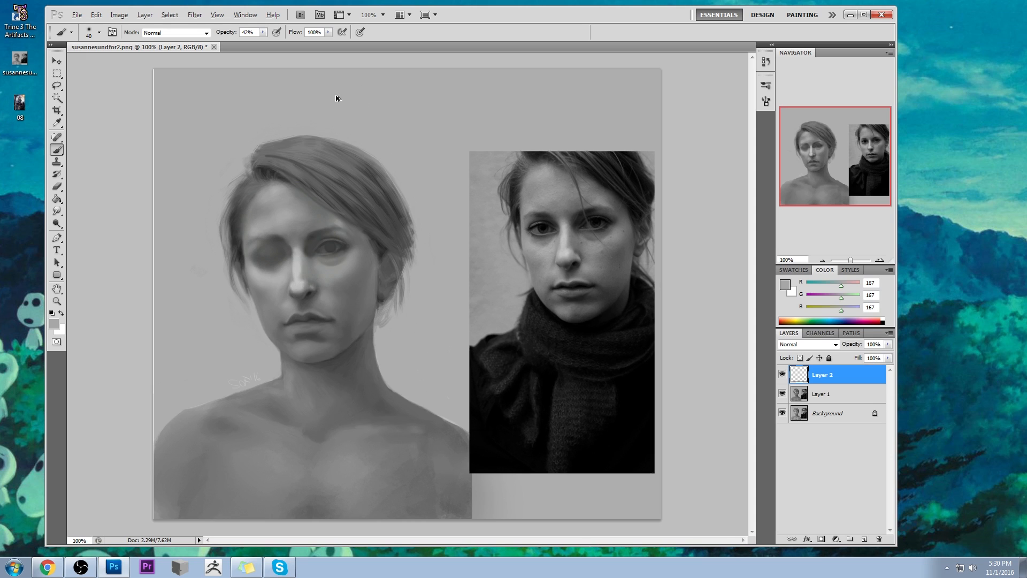
# - Refine the shading beside the nose and its highlight with the 40 px brush at 42% opacity, using sampled greys RGB 142 and 188
pyautogui.keyDown('alt'); pyautogui.click(306, 282); pyautogui.keyUp('alt')
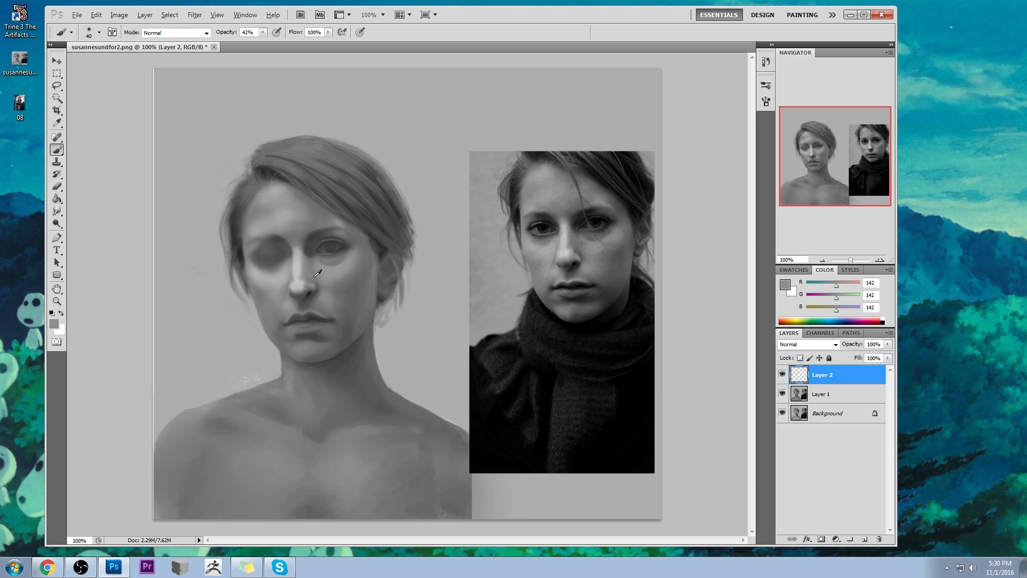
pyautogui.keyDown('alt'); pyautogui.click(314, 288); pyautogui.keyUp('alt')
pyautogui.moveTo(310, 285); pyautogui.dragTo(304, 285)
pyautogui.keyDown('alt'); pyautogui.click(300, 279); pyautogui.keyUp('alt')
pyautogui.click(301, 284)
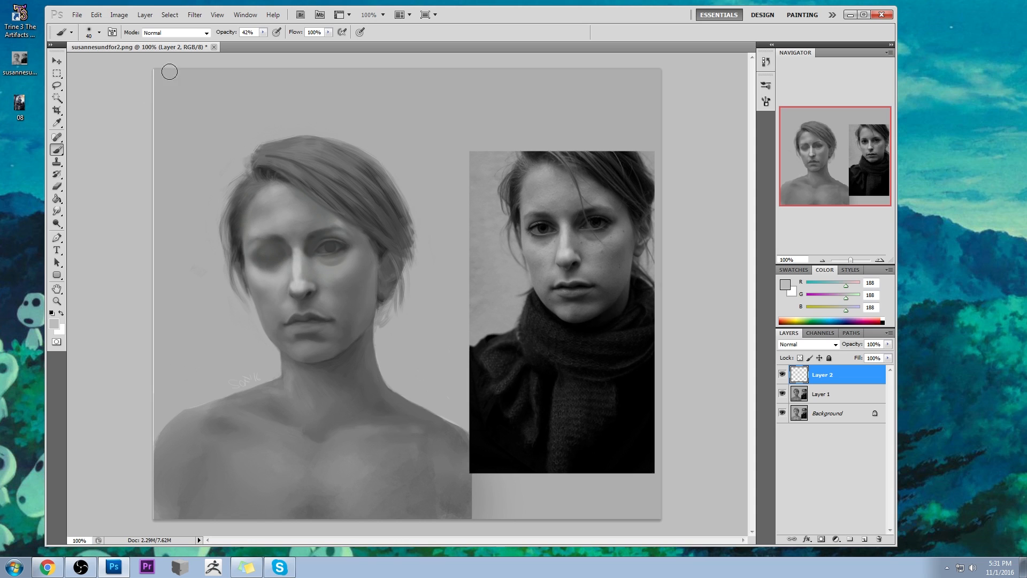
# - Soften the nose's shadow side and tip with a 50 px brush at 16% opacity, using sampled grey RGB 137
pyautogui.press(']')
pyautogui.click(104, 94)
pyautogui.press('[')
pyautogui.press('[')
pyautogui.keyDown('alt'); pyautogui.click(303, 283); pyautogui.keyUp('alt')
pyautogui.keyDown('alt'); pyautogui.click(296, 299); pyautogui.keyUp('alt')
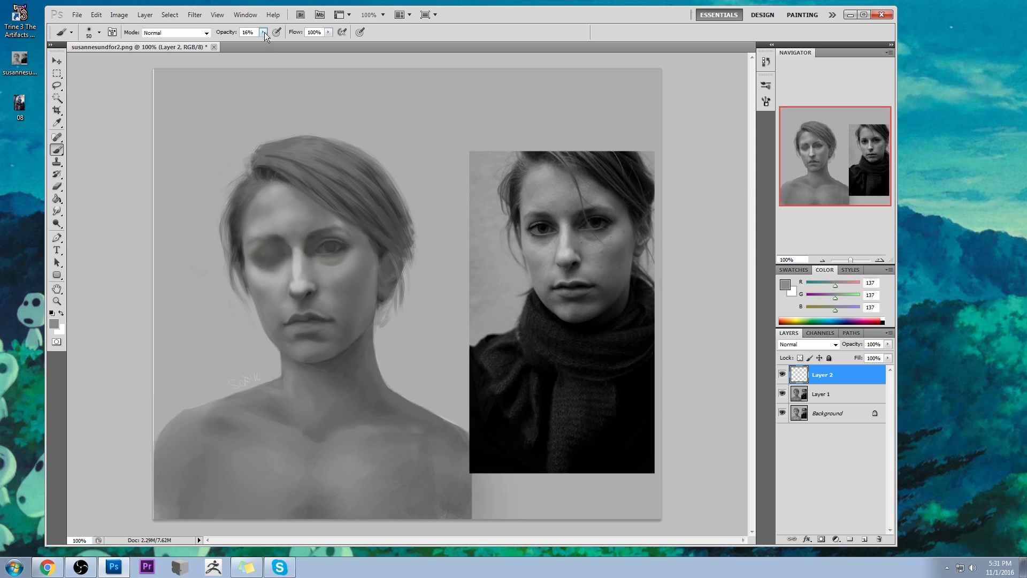
# - Raise the brush opacity to 43% and refine the nose tip and nostril with a smaller brush
pyautogui.moveTo(264, 32); pyautogui.dragTo(262, 47)
pyautogui.keyDown('alt'); pyautogui.click(307, 295); pyautogui.keyUp('alt')
pyautogui.press('[')
pyautogui.press('[')
pyautogui.press('[')
pyautogui.press('[')
pyautogui.press('[')
pyautogui.moveTo(291, 302); pyautogui.dragTo(289, 309)
# - Shade the cheek beside the nose with a 40 px brush at 43% opacity, using sampled grey RGB 111
pyautogui.press(']')
pyautogui.press(']')
pyautogui.press(']')
pyautogui.press(']')
pyautogui.moveTo(336, 297); pyautogui.dragTo(324, 293)
pyautogui.keyDown('alt'); pyautogui.click(329, 282); pyautogui.keyUp('alt')
pyautogui.keyDown('alt'); pyautogui.click(324, 285); pyautogui.keyUp('alt')
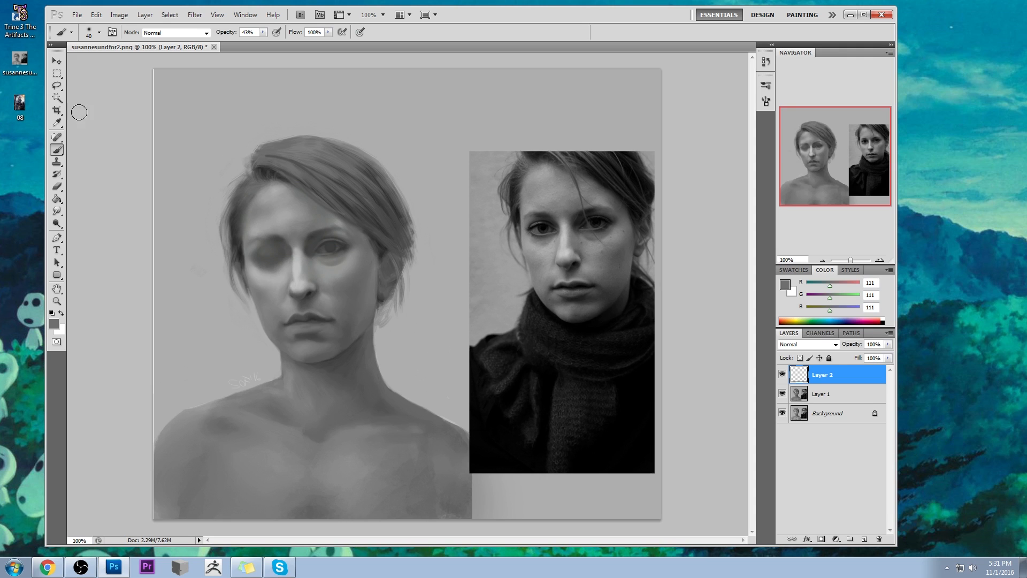
# - Smudge the cheek shading beside the nose at 15% strength with an enlarged Smudge tool
pyautogui.moveTo(57, 211); pyautogui.dragTo(88, 231)
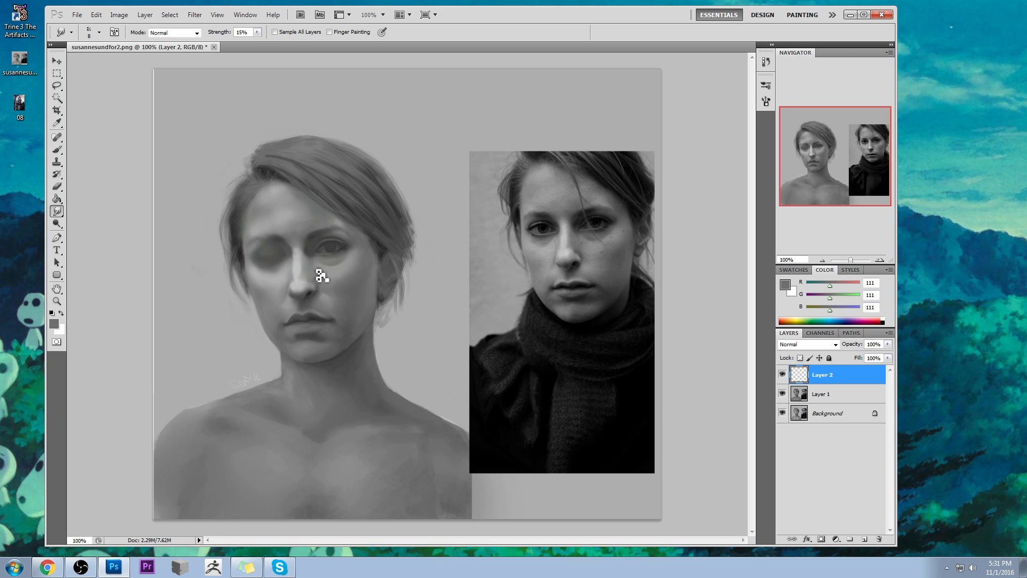
pyautogui.press(']')
pyautogui.press(']')
pyautogui.press(']')
# - Blend the cheek below the opened eye with sampled greys around RGB 137 to 139, enlarging the brush to 60 px at 28% opacity
pyautogui.press('b')
pyautogui.keyDown('alt'); pyautogui.click(331, 298); pyautogui.keyUp('alt')
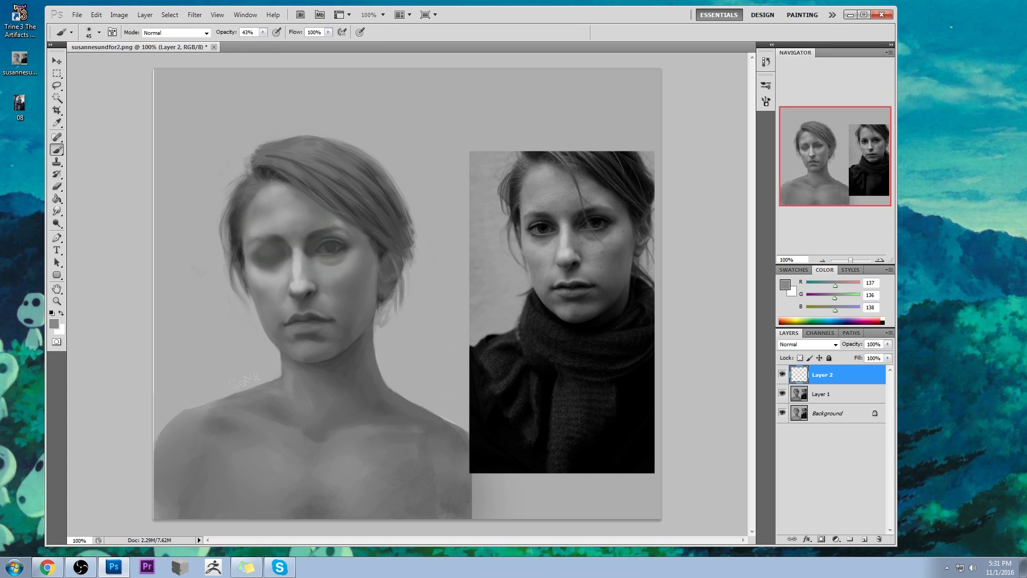
pyautogui.click(101, 111)
pyautogui.keyDown('alt'); pyautogui.click(331, 278); pyautogui.keyUp('alt')
pyautogui.keyDown('alt'); pyautogui.click(349, 267); pyautogui.keyUp('alt')
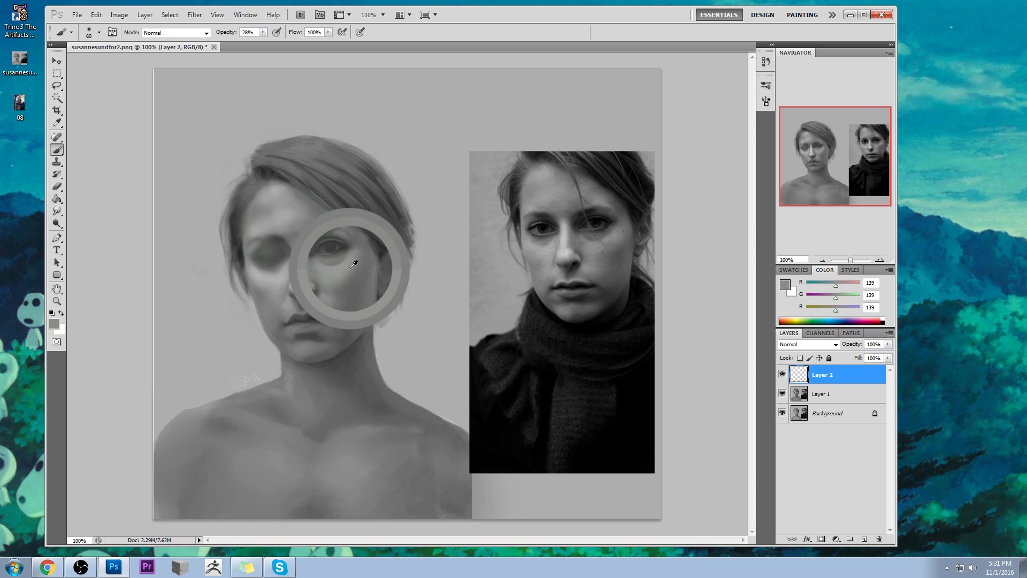
# - Soften the tones over the opened eye with the brush in Lighten mode at 16% opacity, using greys sampled around the iris
pyautogui.keyDown('alt'); pyautogui.click(337, 246); pyautogui.keyUp('alt')
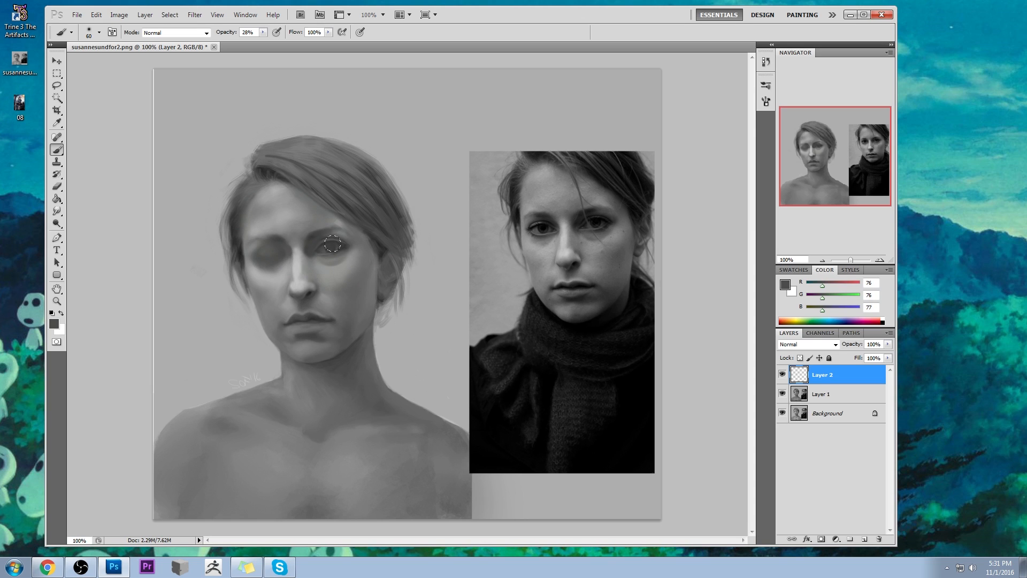
pyautogui.press('alt')
pyautogui.moveTo(262, 33); pyautogui.dragTo(258, 41)
pyautogui.click(197, 32)
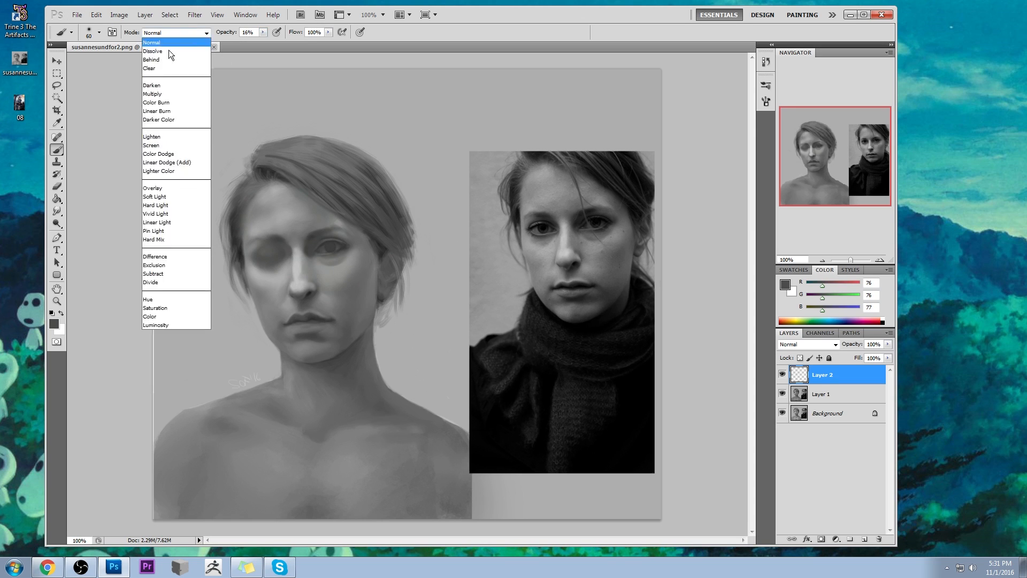
pyautogui.click(152, 137)
pyautogui.keyDown('alt'); pyautogui.click(324, 251); pyautogui.keyUp('alt')
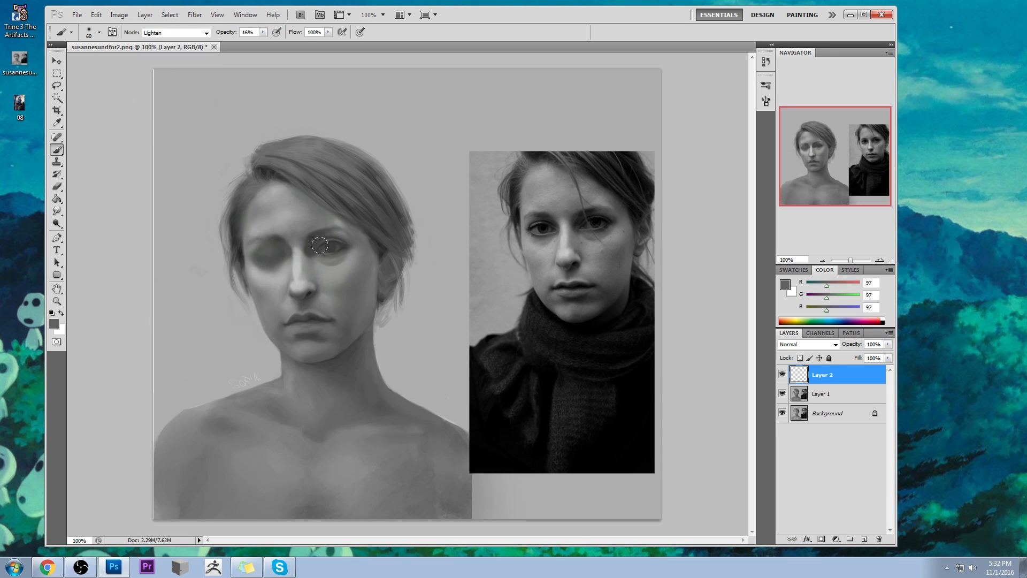
pyautogui.press('alt')
pyautogui.keyDown('alt'); pyautogui.click(332, 244); pyautogui.keyUp('alt')
pyautogui.keyDown('alt'); pyautogui.click(328, 238); pyautogui.keyUp('alt')
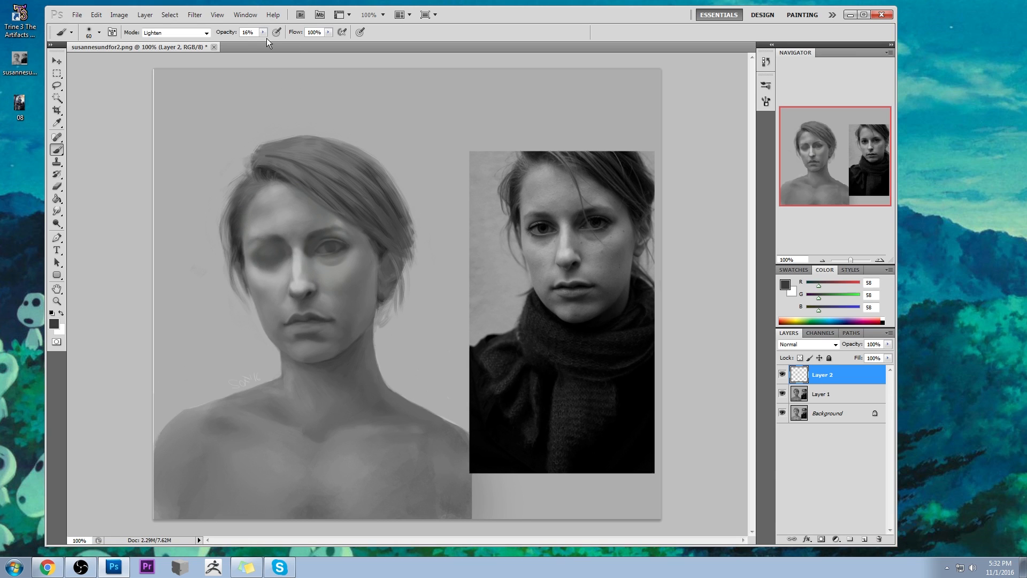
# - Rework the opened eye's iris and lid shading in Normal mode at 31% opacity, reducing the brush to 35 px and sampling dark greys
pyautogui.press('3')
pyautogui.press('1')
pyautogui.click(190, 32)
pyautogui.click(184, 40)
pyautogui.keyDown('alt'); pyautogui.click(346, 247); pyautogui.keyUp('alt')
pyautogui.press('[')
pyautogui.press('[')
pyautogui.press('[')
pyautogui.press('[')
pyautogui.press('[')
pyautogui.press('[')
pyautogui.moveTo(344, 243); pyautogui.dragTo(328, 251)
pyautogui.press('[')
pyautogui.press('[')
pyautogui.press('[')
pyautogui.press('[')
pyautogui.press(']')
pyautogui.press(']')
pyautogui.press(']')
pyautogui.press(']')
pyautogui.press(']')
pyautogui.press(']')
pyautogui.keyDown('alt'); pyautogui.click(330, 235); pyautogui.keyUp('alt')
pyautogui.moveTo(330, 235)
pyautogui.mouseDown()
pyautogui.moveTo(313, 247)
pyautogui.moveTo(325, 262)
pyautogui.mouseUp()
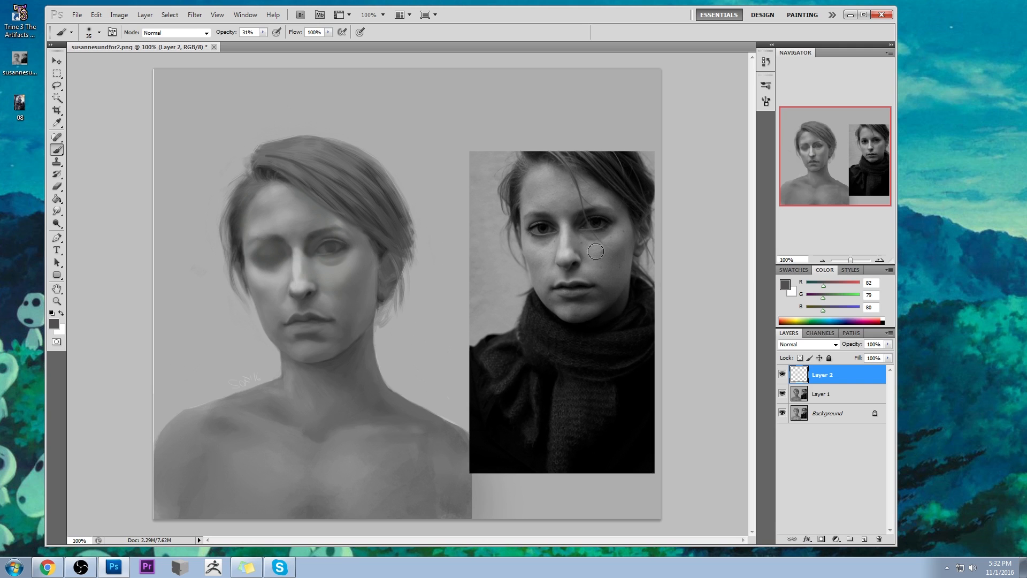
# - Add a new layer on top and merge Layer 2 down into Layer 1
pyautogui.click(865, 537)
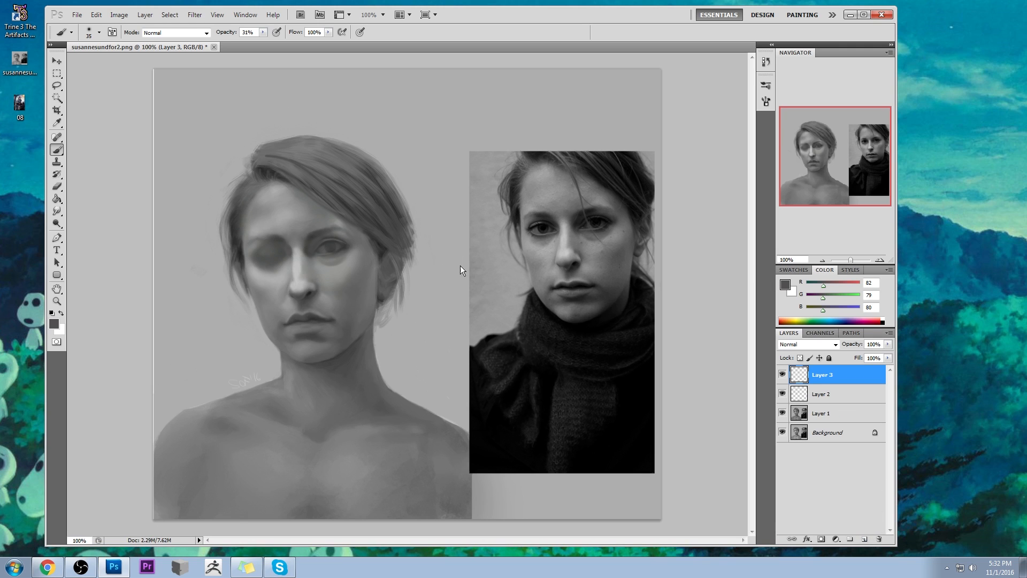
pyautogui.click(838, 393)
pyautogui.rightClick(838, 393)
pyautogui.click(856, 366)
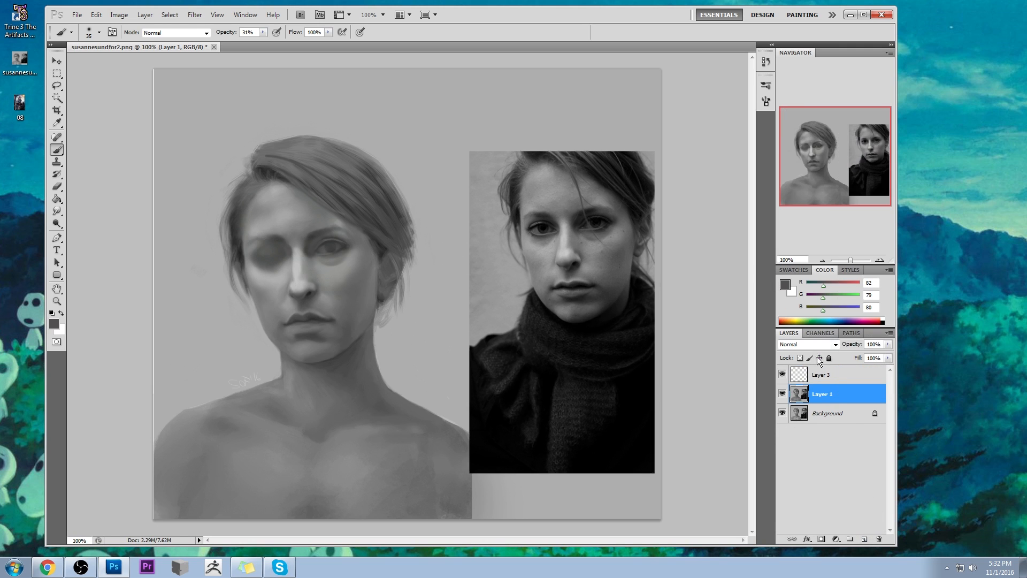
# - Choose the hard round 9 px brush preset and activate Layer 3 for detailing the opened eye
pyautogui.press('z')
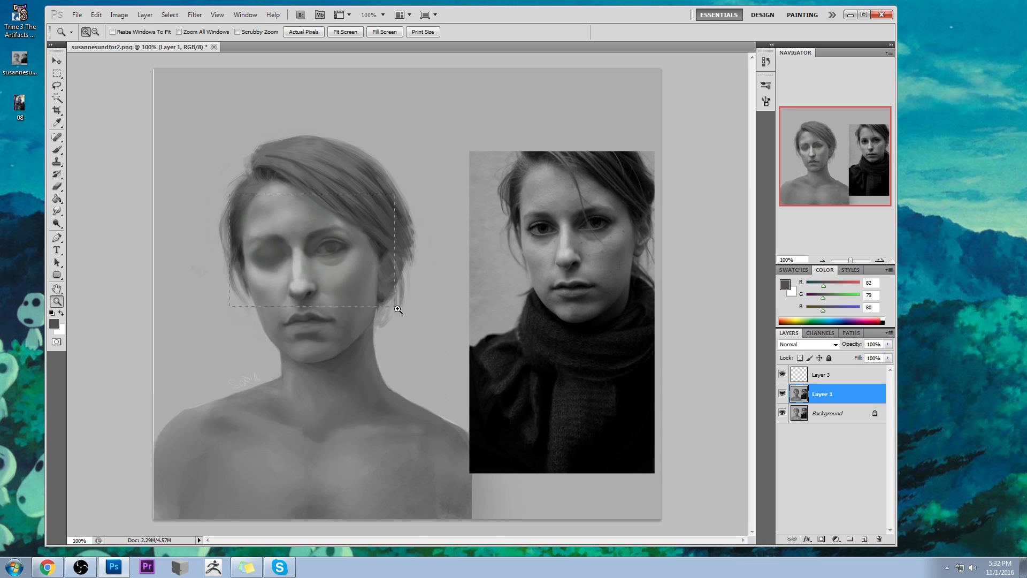
pyautogui.moveTo(220, 197); pyautogui.dragTo(391, 303)
pyautogui.press('b')
pyautogui.rightClick(460, 249)
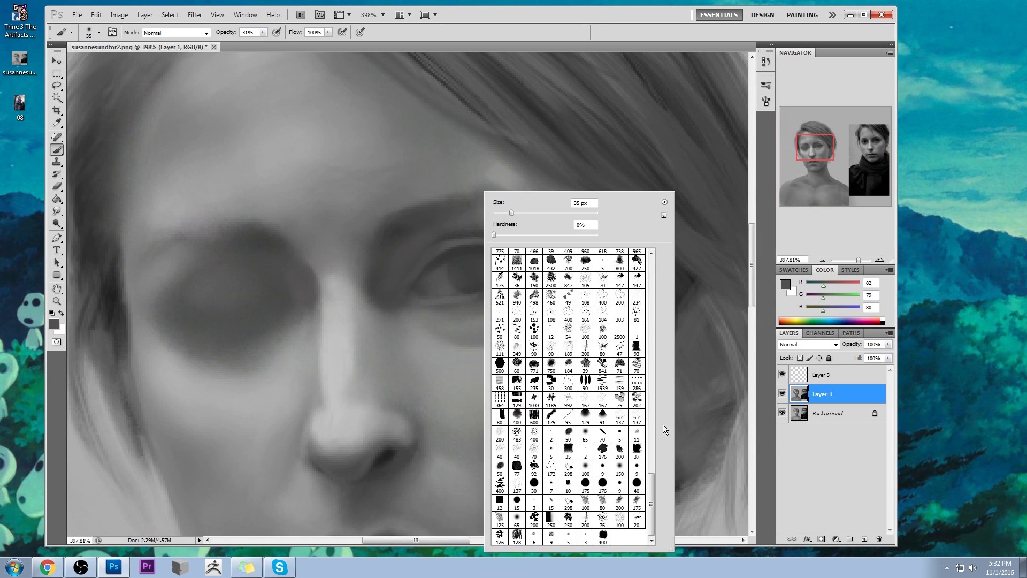
pyautogui.click(603, 467)
pyautogui.click(839, 379)
pyautogui.click(782, 375)
pyautogui.click(782, 376)
pyautogui.click(782, 375)
pyautogui.click(782, 376)
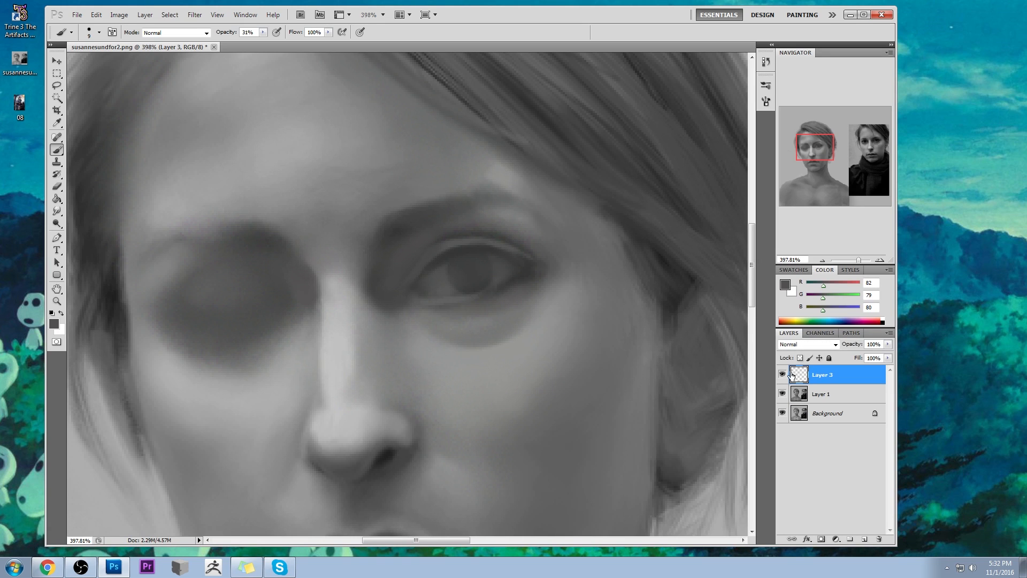
# - Enlarge the hard brush to 25 px and set the foreground colour to dark grey RGB 33
pyautogui.press(']')
pyautogui.press(']')
pyautogui.keyDown('alt'); pyautogui.click(470, 267); pyautogui.keyUp('alt')
pyautogui.click(785, 285)
pyautogui.moveTo(592, 223); pyautogui.dragTo(576, 236)
pyautogui.click(801, 115)
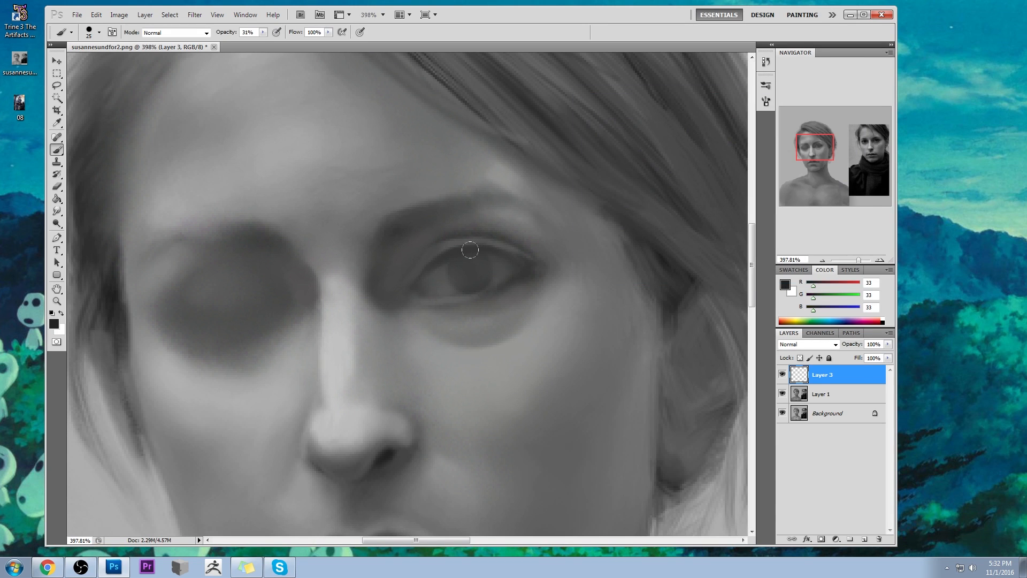
# - Try a dark iris on the opened eye with the 25 px brush, compare it with the reference photo, and undo it
pyautogui.click(452, 250)
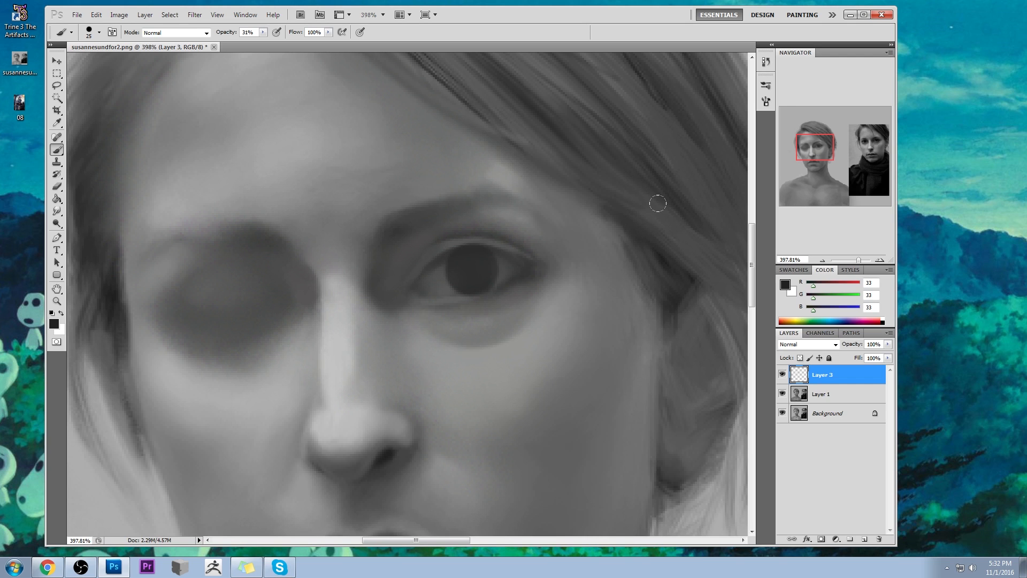
pyautogui.hotkey('ctrl', '0')
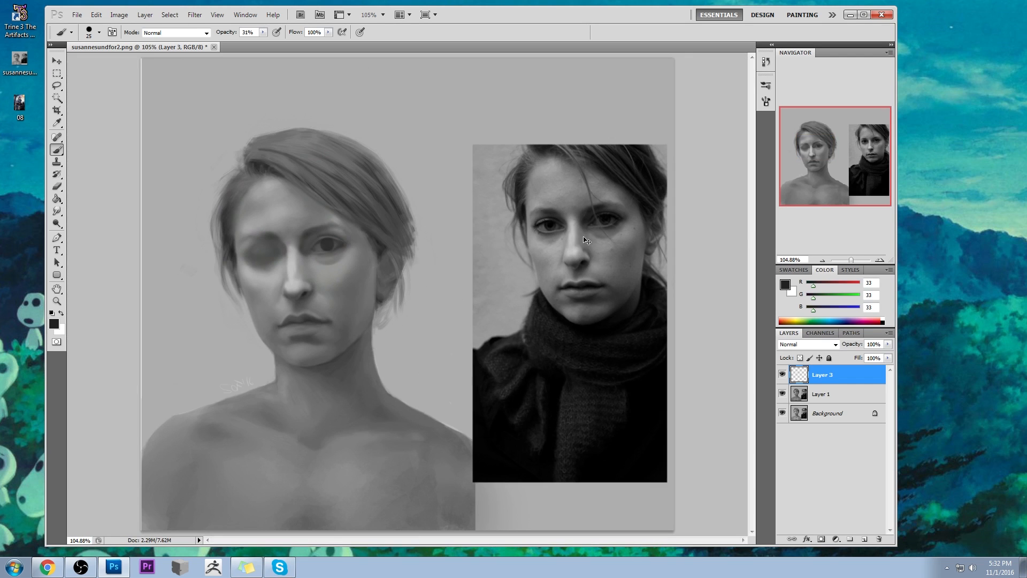
pyautogui.press('z')
pyautogui.click(304, 230)
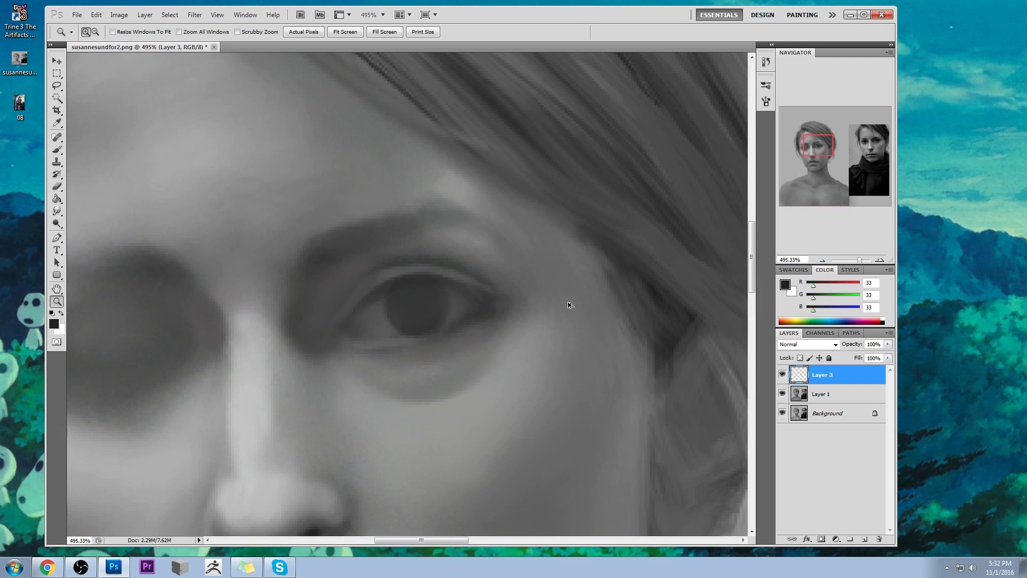
pyautogui.hotkey('ctrl', 'alt', 'z')
pyautogui.click(812, 375)
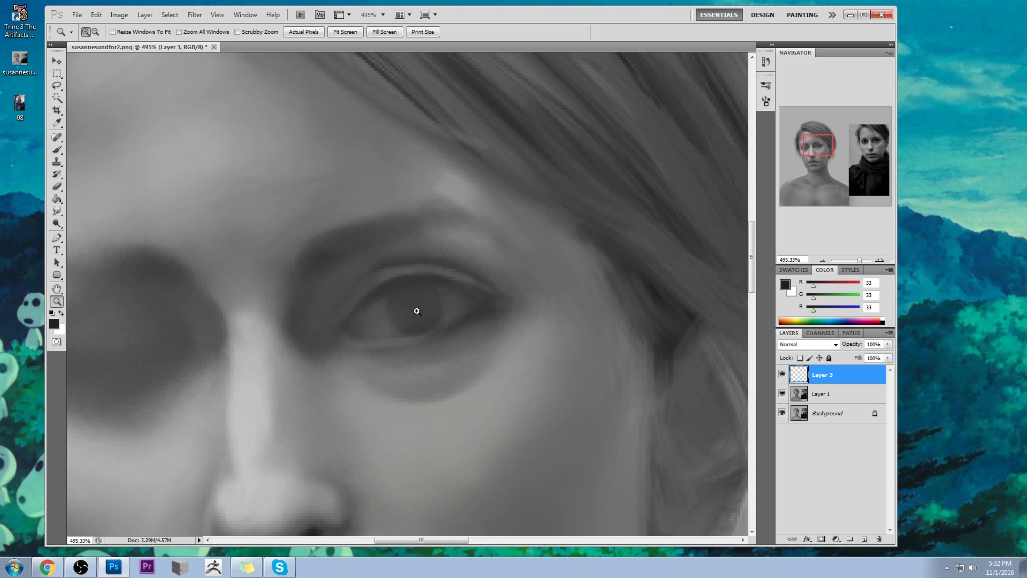
# - Paint a solid round iris on the opened eye with a 20 px brush in RGB 33 at 31% opacity
pyautogui.press('b')
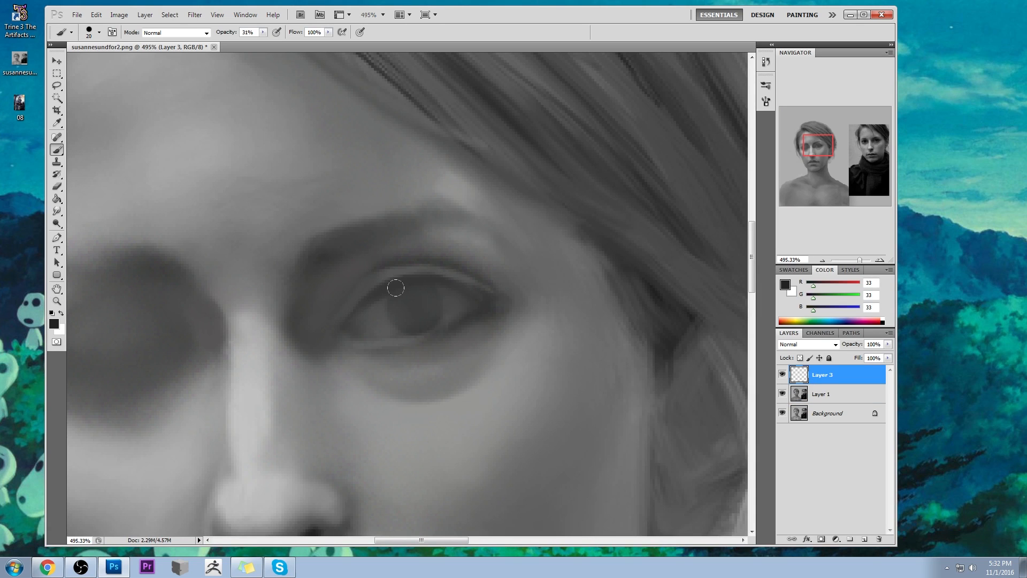
pyautogui.click(395, 288)
pyautogui.moveTo(395, 289); pyautogui.dragTo(421, 316)
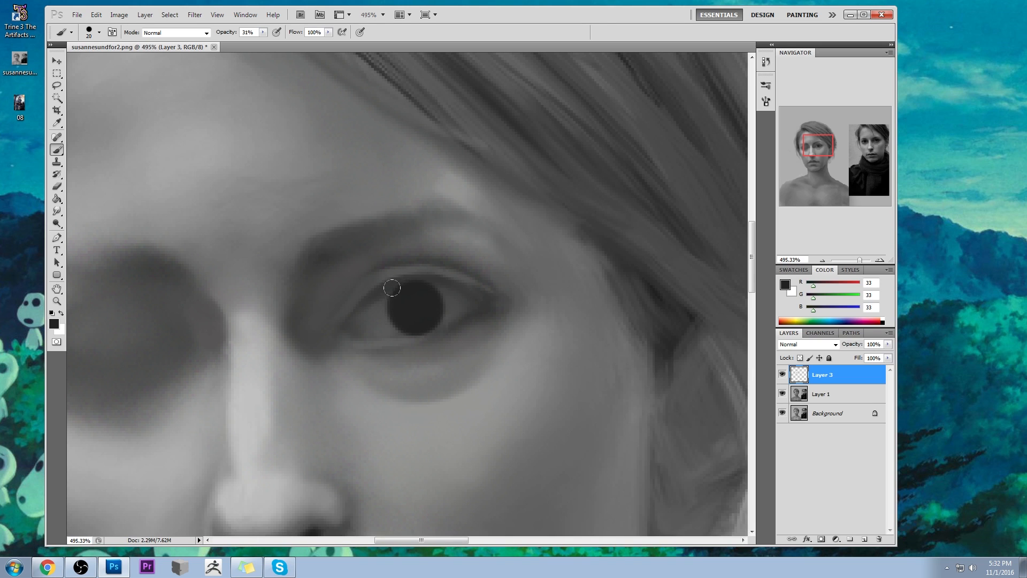
# - Erase lightly into the dark iris with the 5 px eraser preset enlarged to 20 px, raising its opacity to 100%
pyautogui.press('e')
pyautogui.rightClick(450, 267)
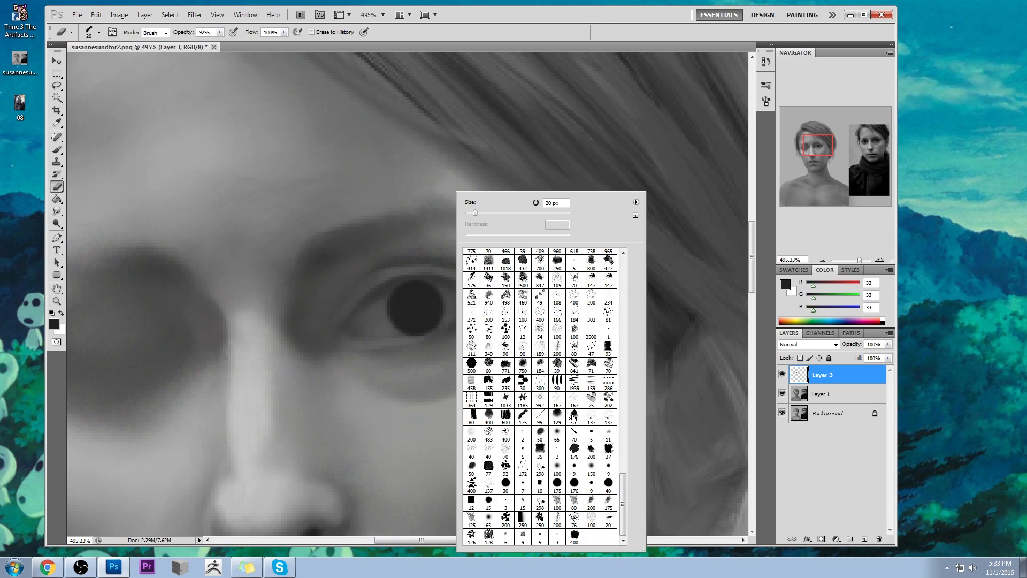
pyautogui.click(588, 435)
pyautogui.press('Return')
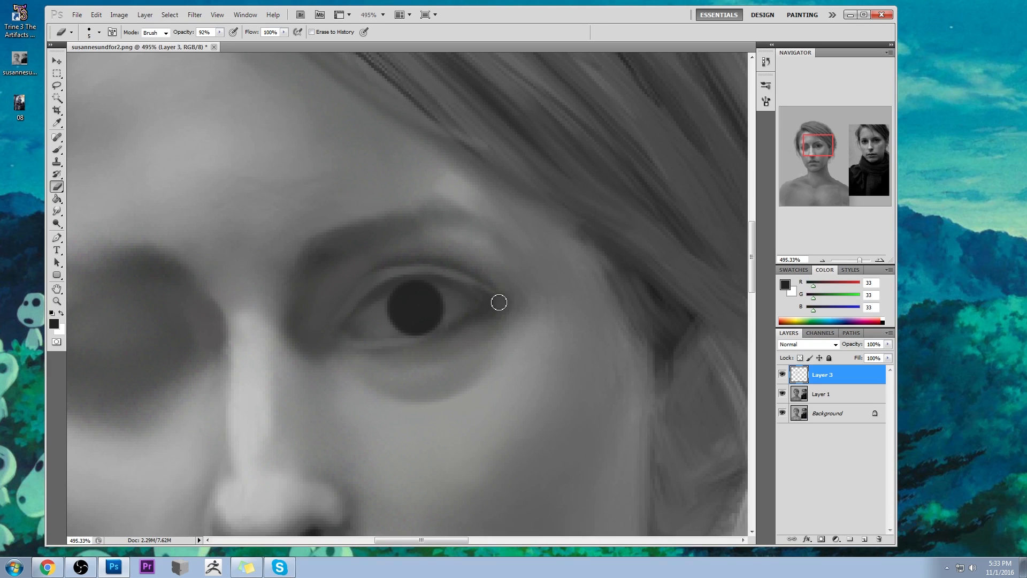
pyautogui.click(220, 32)
pyautogui.moveTo(222, 44); pyautogui.dragTo(240, 44)
pyautogui.click(378, 175)
pyautogui.press(']')
pyautogui.press(']')
pyautogui.press(']')
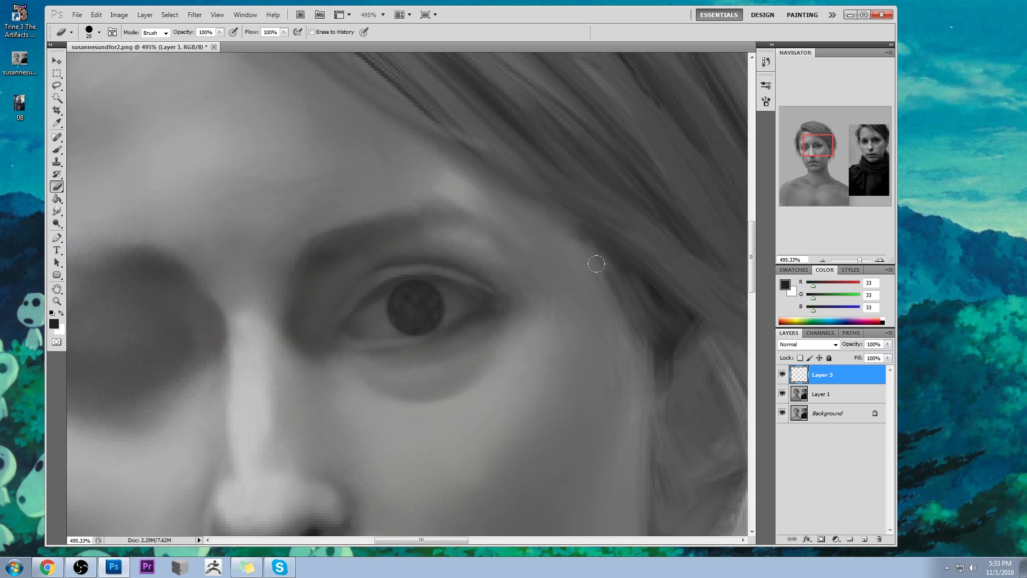
# - Hollow out the iris to a thin dark ring with the hard 9 px eraser preset resized to 15 px
pyautogui.rightClick(473, 254)
pyautogui.click(590, 467)
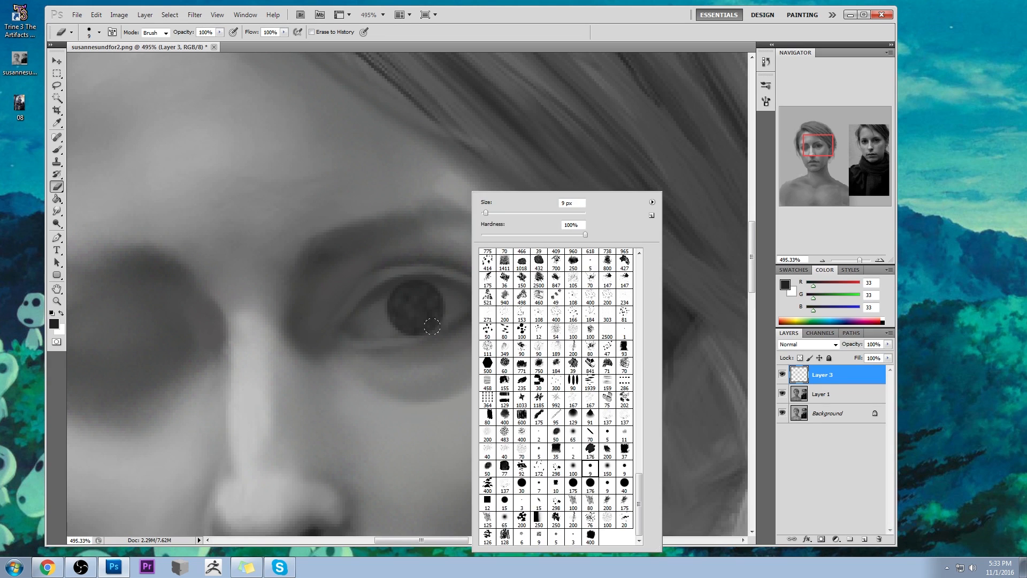
pyautogui.press('Return')
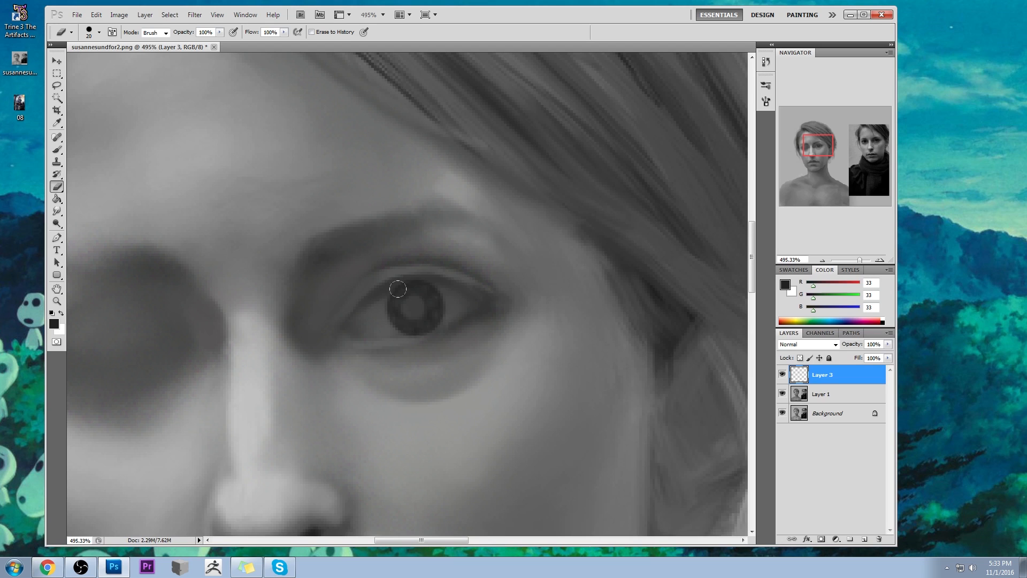
pyautogui.moveTo(417, 313); pyautogui.dragTo(406, 288)
pyautogui.hotkey('ctrl', 'z')
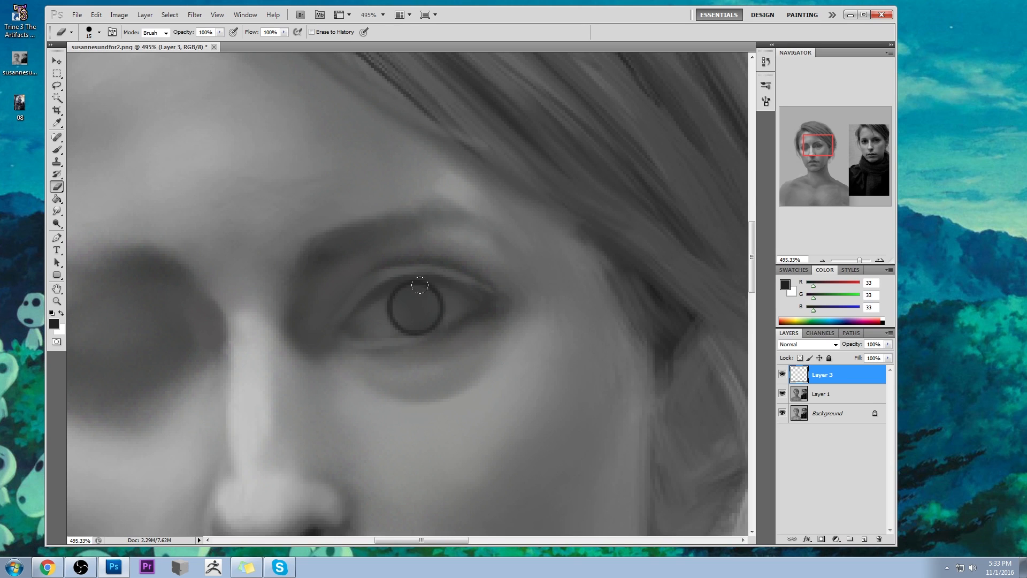
# - Try a dark pupil inside the iris ring with the 10 px brush and check it against the whole portrait
pyautogui.press('b')
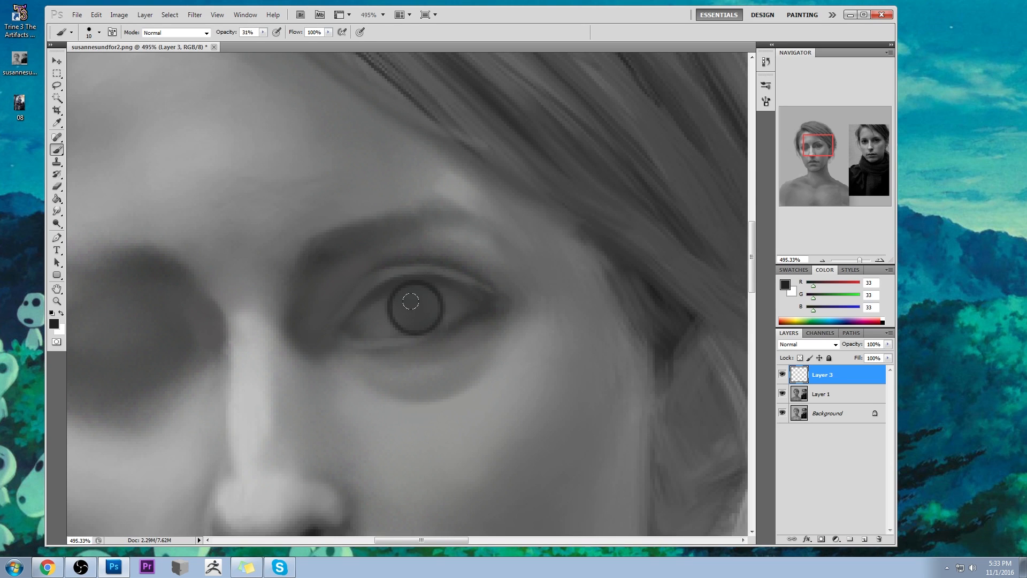
pyautogui.moveTo(409, 301)
pyautogui.mouseDown()
pyautogui.moveTo(420, 313)
pyautogui.moveTo(410, 300)
pyautogui.mouseUp()
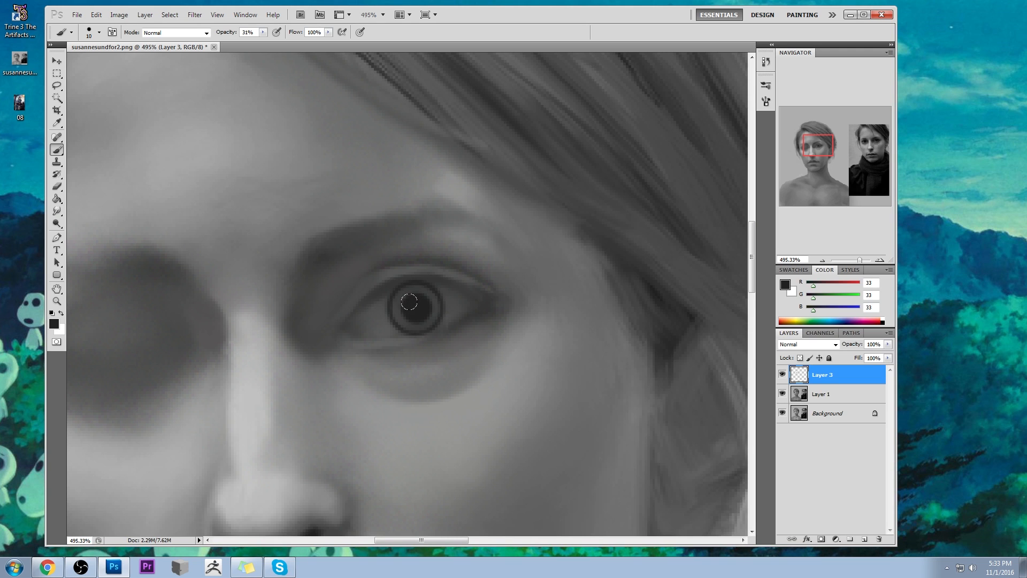
pyautogui.hotkey('ctrl', '0')
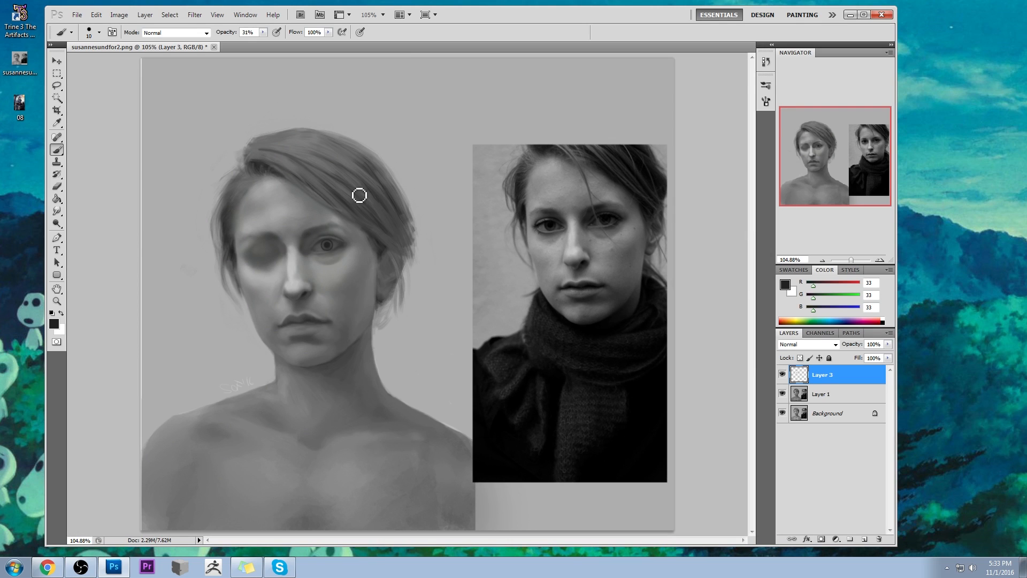
# - Paint a round dark pupil in the centre of the iris with the 10 px brush in RGB 33 at 31% opacity
pyautogui.press('z')
pyautogui.moveTo(298, 228); pyautogui.dragTo(379, 289)
pyautogui.press('b')
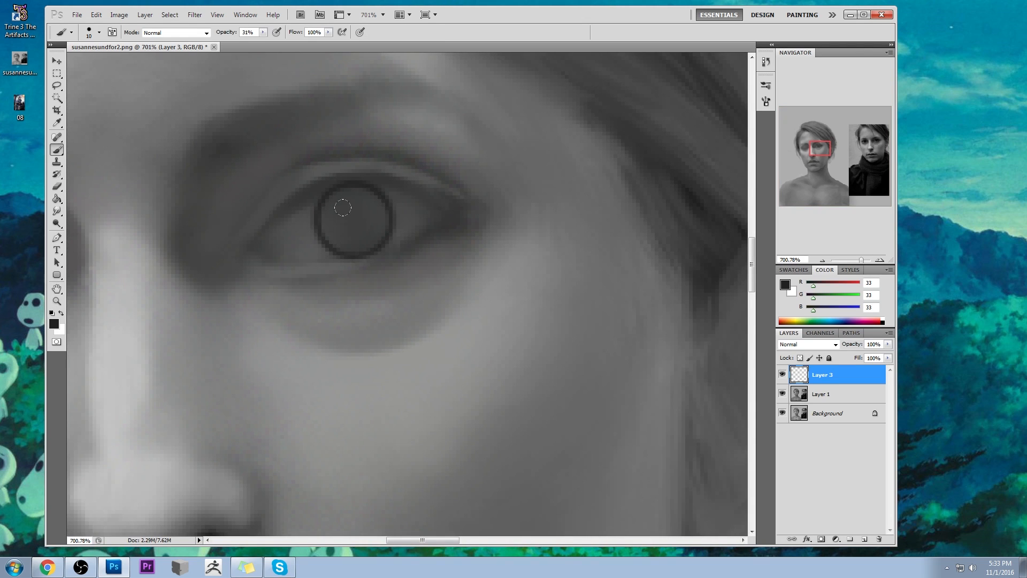
pyautogui.moveTo(343, 207); pyautogui.dragTo(343, 207)
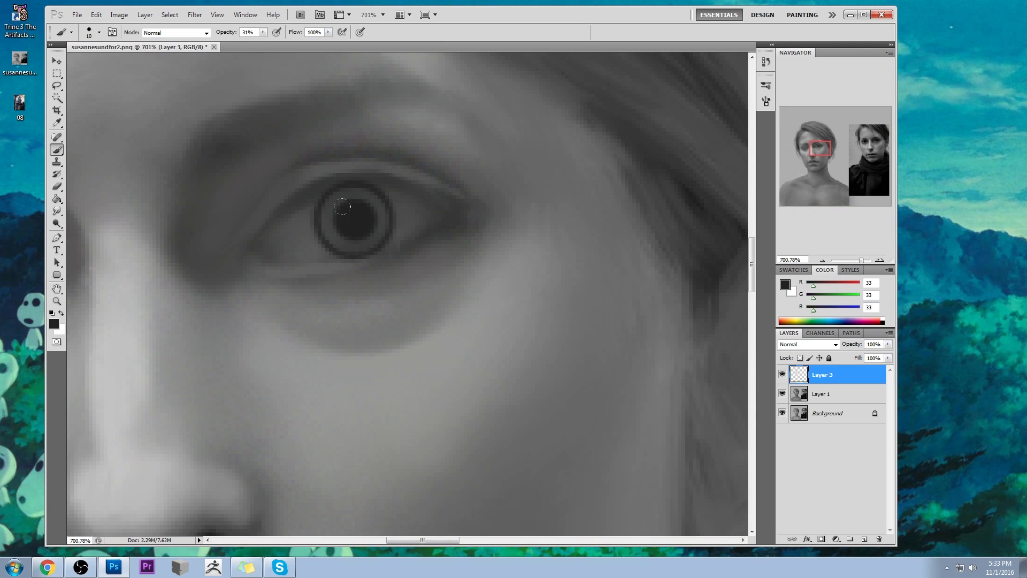
# - Soften the pupil's edge into the iris with the Smudge tool at 15% strength
pyautogui.moveTo(58, 211); pyautogui.dragTo(101, 232)
pyautogui.press('[')
pyautogui.press('[')
pyautogui.press('[')
pyautogui.press('[')
pyautogui.press('[')
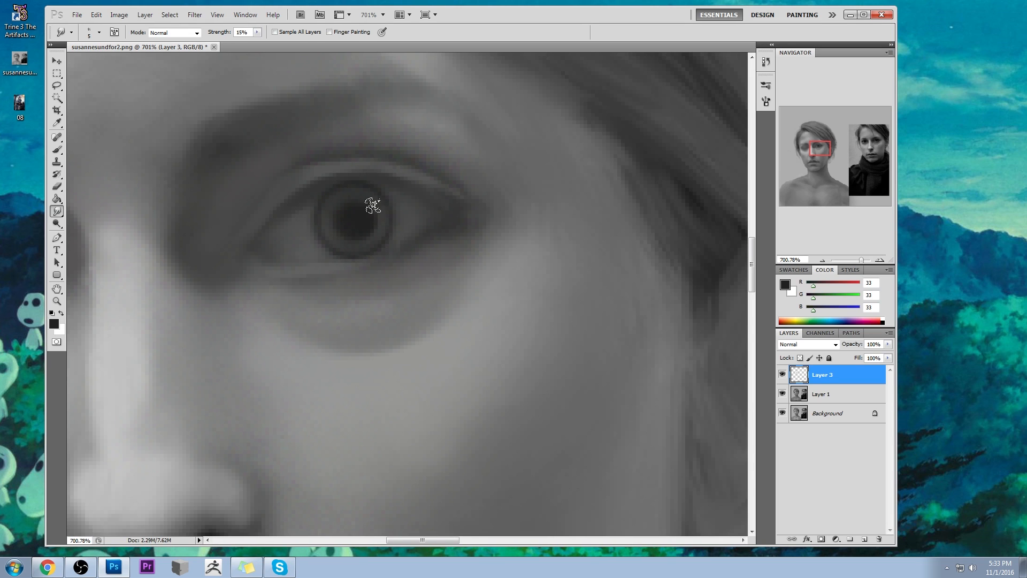
# - Deepen the pupil and iris with a soft round brush at 31% opacity and set the painting colour to RGB 15
pyautogui.press('b')
pyautogui.rightClick(372, 187)
pyautogui.click(500, 441)
pyautogui.press('Return')
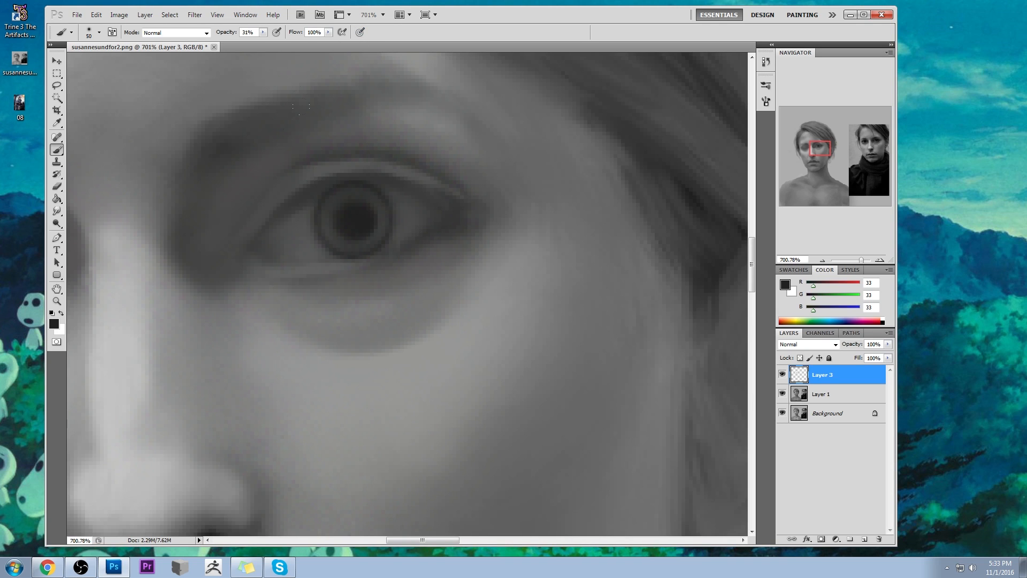
pyautogui.hotkey('ctrl', '0')
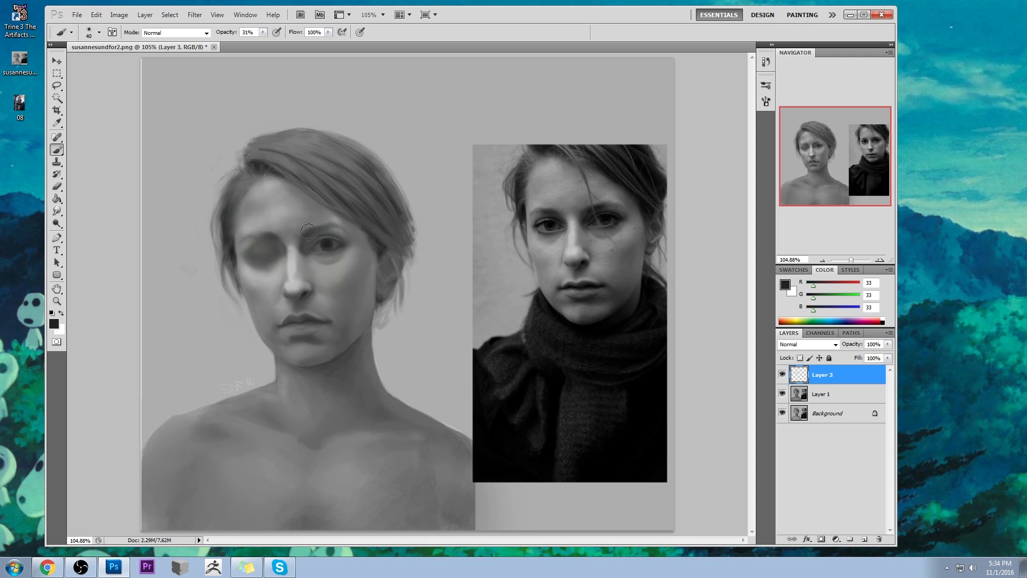
pyautogui.click(785, 285)
pyautogui.moveTo(589, 236); pyautogui.dragTo(581, 247)
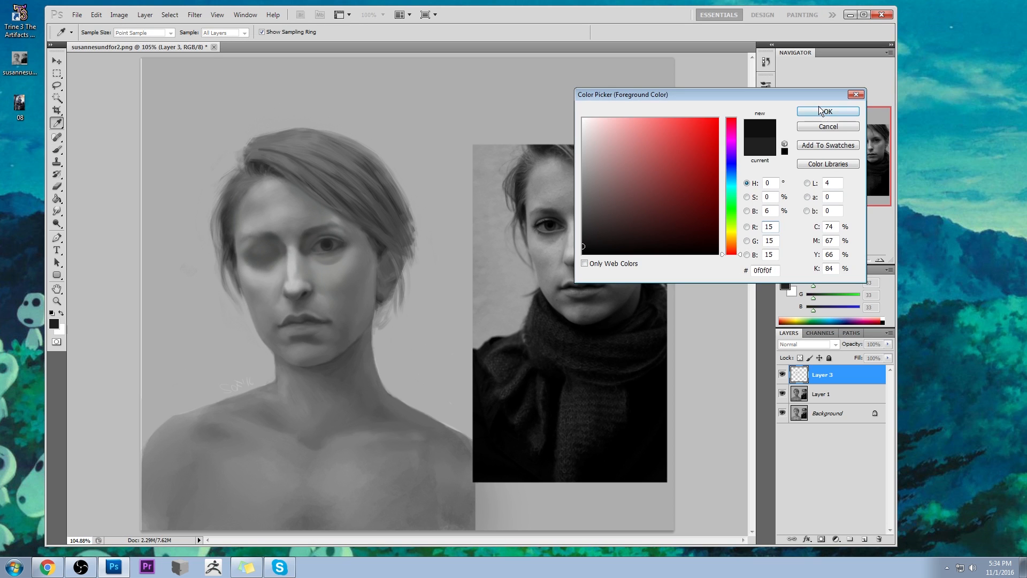
pyautogui.click(823, 109)
pyautogui.hotkey('ctrl', 'space')
pyautogui.moveTo(277, 228); pyautogui.dragTo(368, 273)
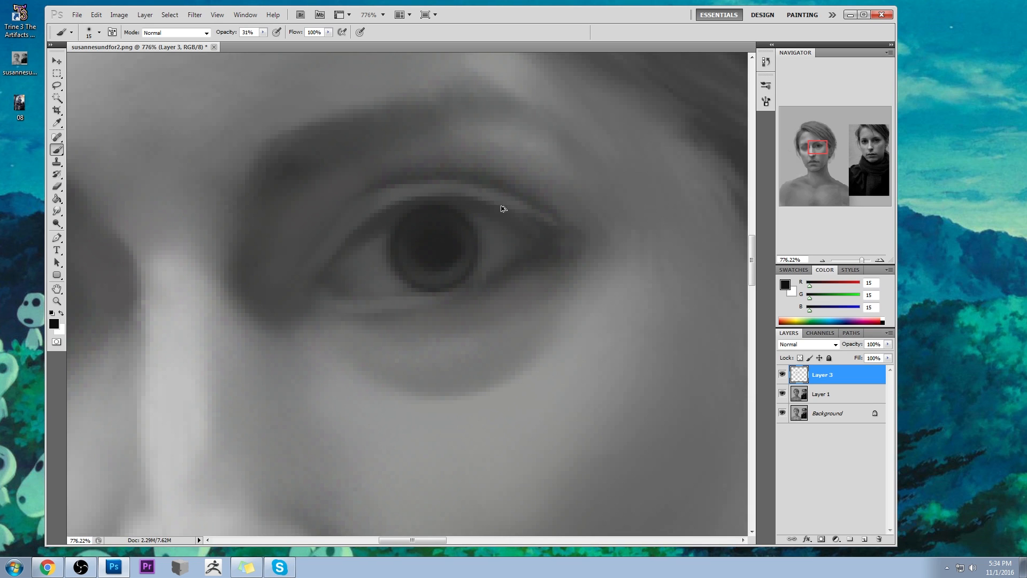
# - Paint a solid near-black pupil in RGB 15 with the hard 10 px brush and check it against the whole portrait
pyautogui.rightClick(501, 206)
pyautogui.click(620, 472)
pyautogui.click(432, 248)
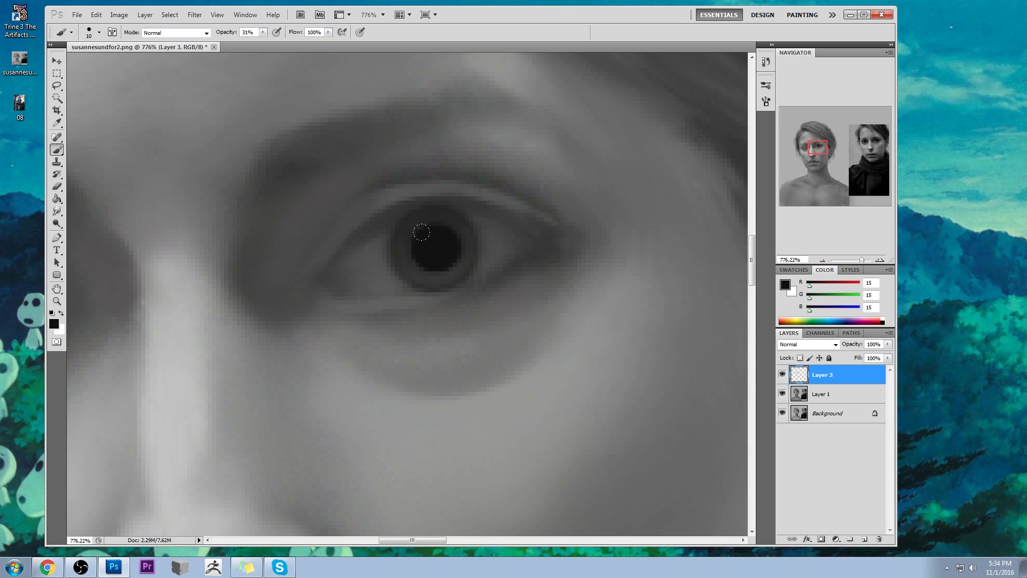
pyautogui.hotkey('ctrl', '0')
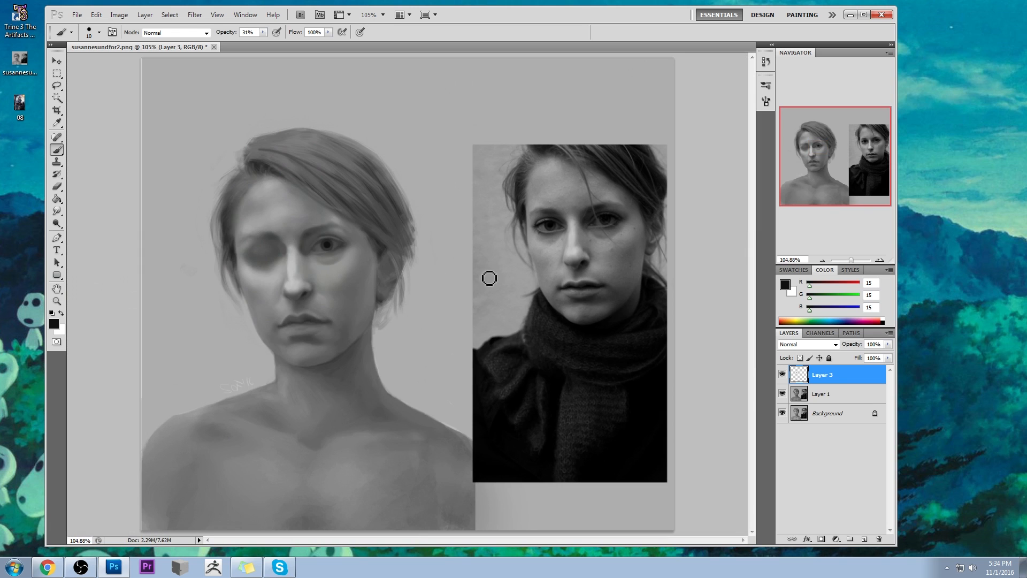
# - Blend the near-black pupil into the surrounding iris with the Smudge tool at 15% strength
pyautogui.click(57, 211)
pyautogui.rightClick(55, 213)
pyautogui.click(91, 231)
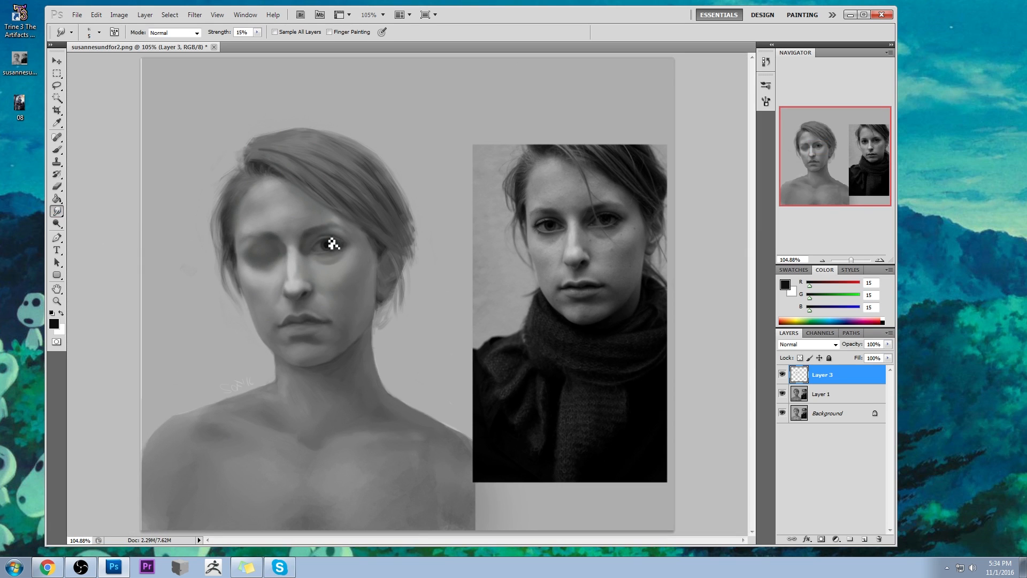
pyautogui.moveTo(334, 254)
pyautogui.mouseDown()
pyautogui.moveTo(327, 248)
pyautogui.moveTo(345, 248)
pyautogui.moveTo(341, 257)
pyautogui.mouseUp()
pyautogui.press('z')
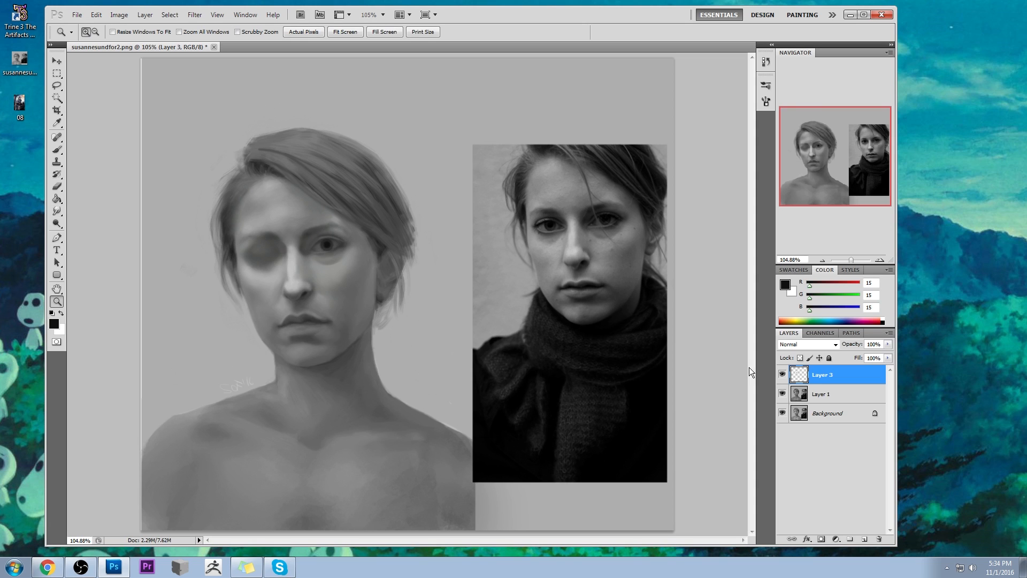
# - Add a new layer and darken the upper lash line out to the outer corner with a small soft brush in RGB 16
pyautogui.click(865, 539)
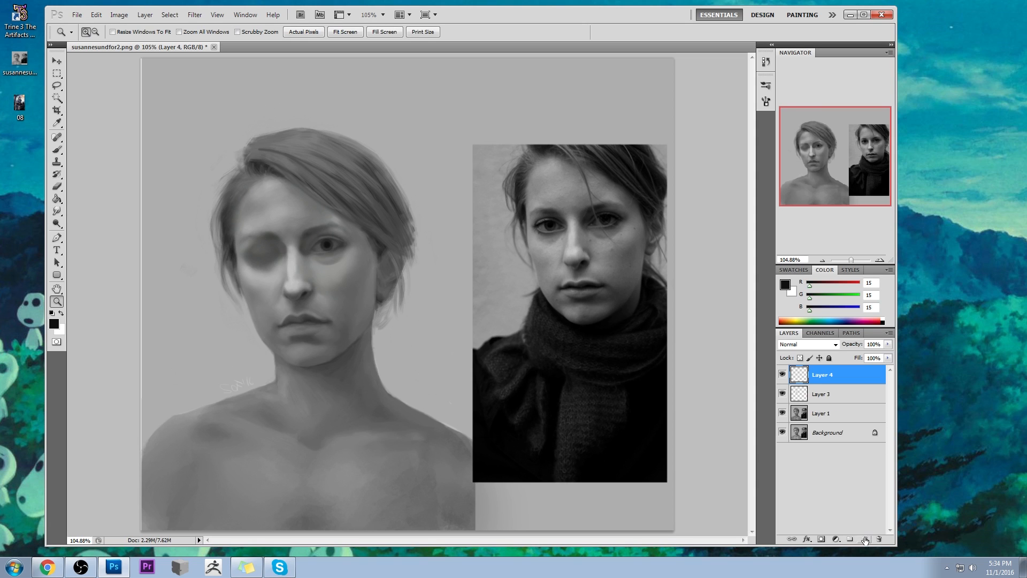
pyautogui.click(314, 241)
pyautogui.press('b')
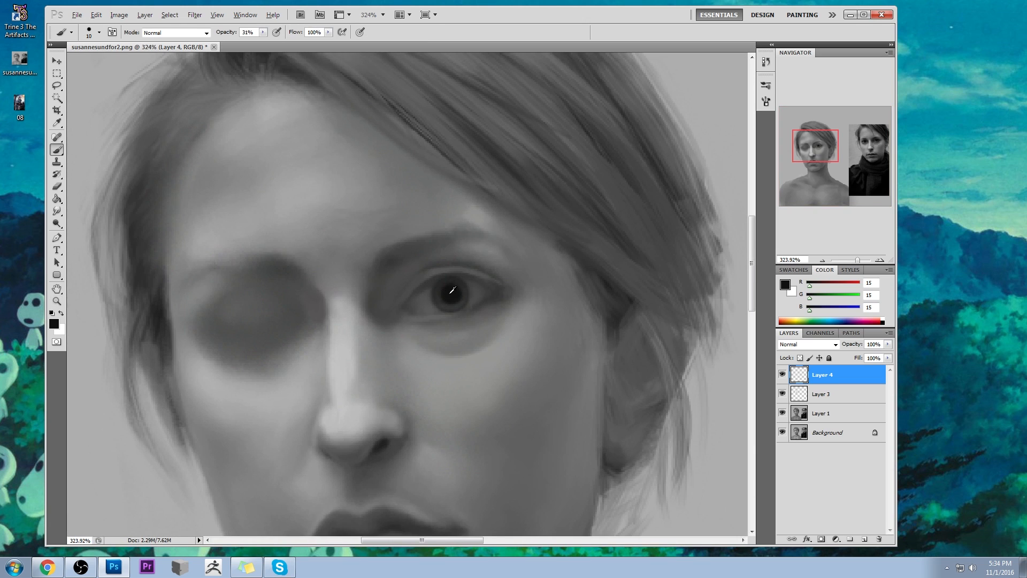
pyautogui.rightClick(502, 265)
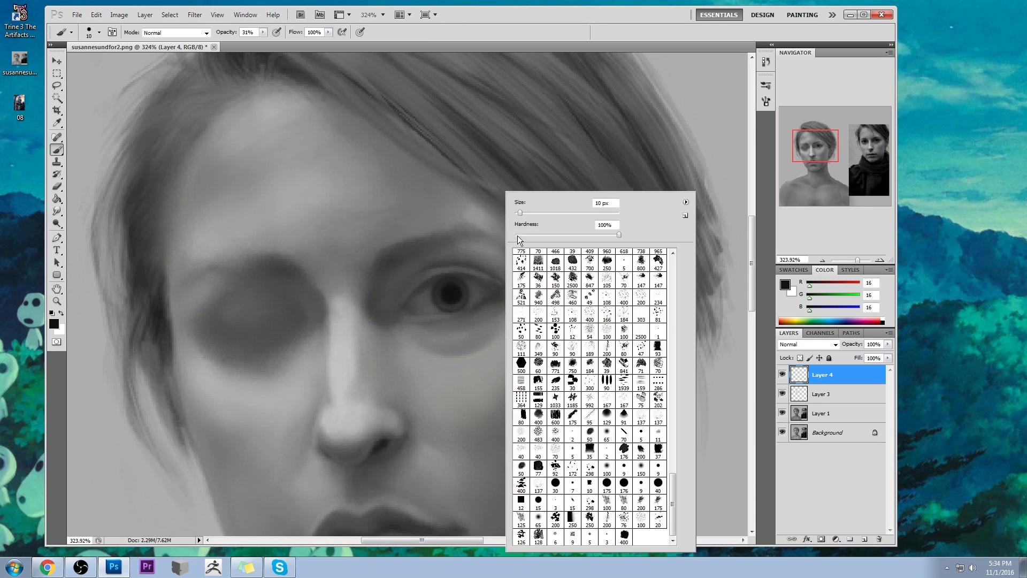
pyautogui.click(607, 432)
pyautogui.click(414, 255)
pyautogui.press('[')
pyautogui.press('[')
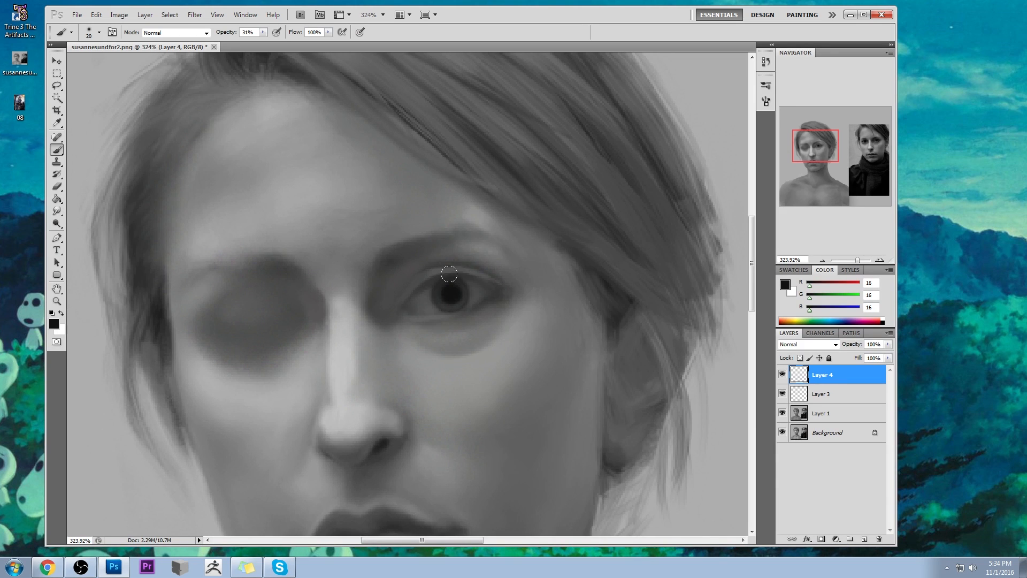
pyautogui.press('[')
pyautogui.moveTo(434, 283)
pyautogui.mouseDown()
pyautogui.moveTo(474, 279)
pyautogui.moveTo(418, 295)
pyautogui.moveTo(460, 279)
pyautogui.moveTo(436, 281)
pyautogui.moveTo(496, 288)
pyautogui.moveTo(482, 282)
pyautogui.moveTo(523, 253)
pyautogui.moveTo(468, 259)
pyautogui.moveTo(467, 280)
pyautogui.moveTo(519, 295)
pyautogui.moveTo(492, 286)
pyautogui.mouseUp()
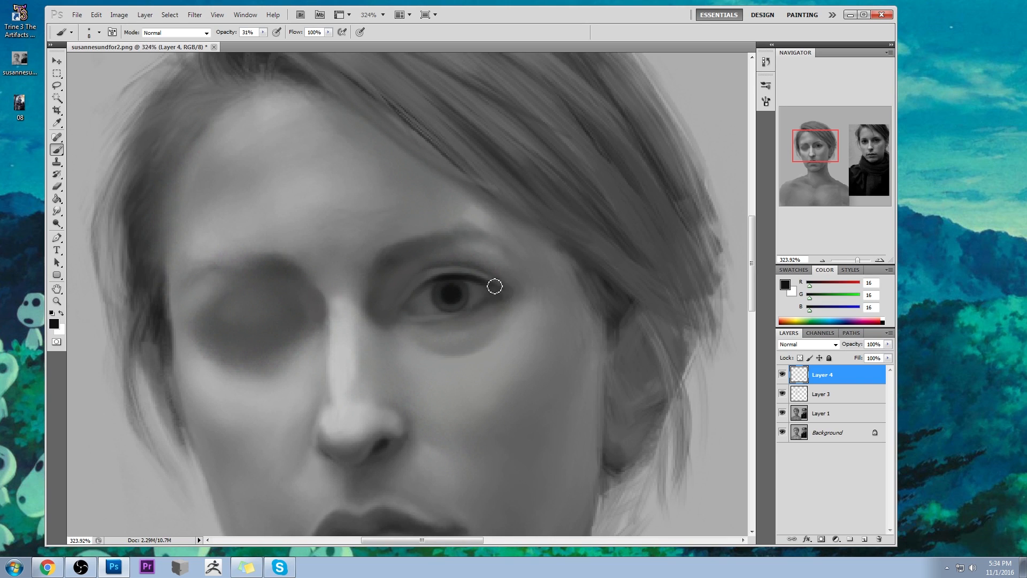
# - Compare with the reference photo's eyes and darken the outer lower lash line in a sampled dark grey
pyautogui.moveTo(874, 150); pyautogui.dragTo(860, 145)
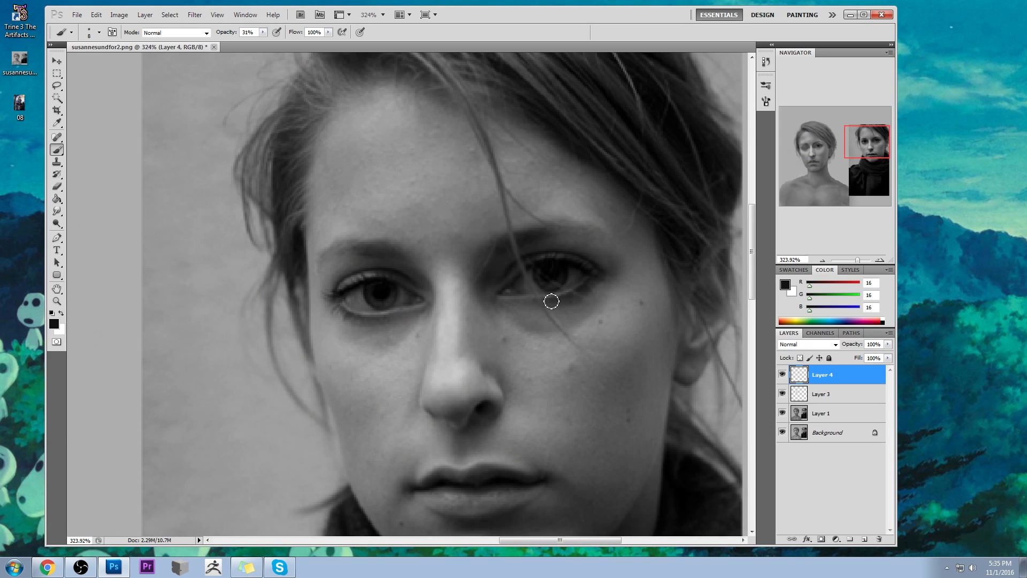
pyautogui.click(814, 150)
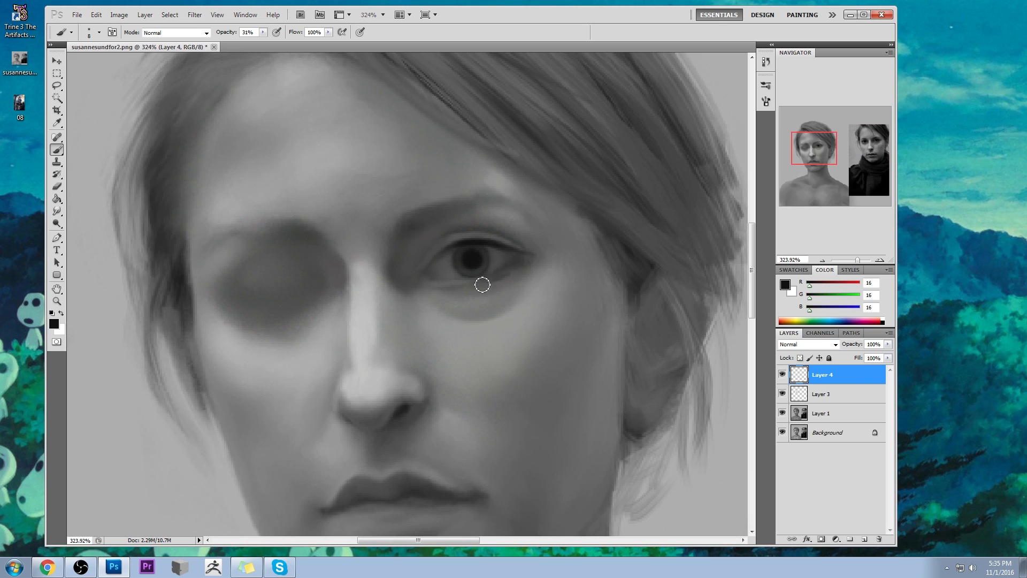
pyautogui.keyDown('alt'); pyautogui.click(500, 278); pyautogui.keyUp('alt')
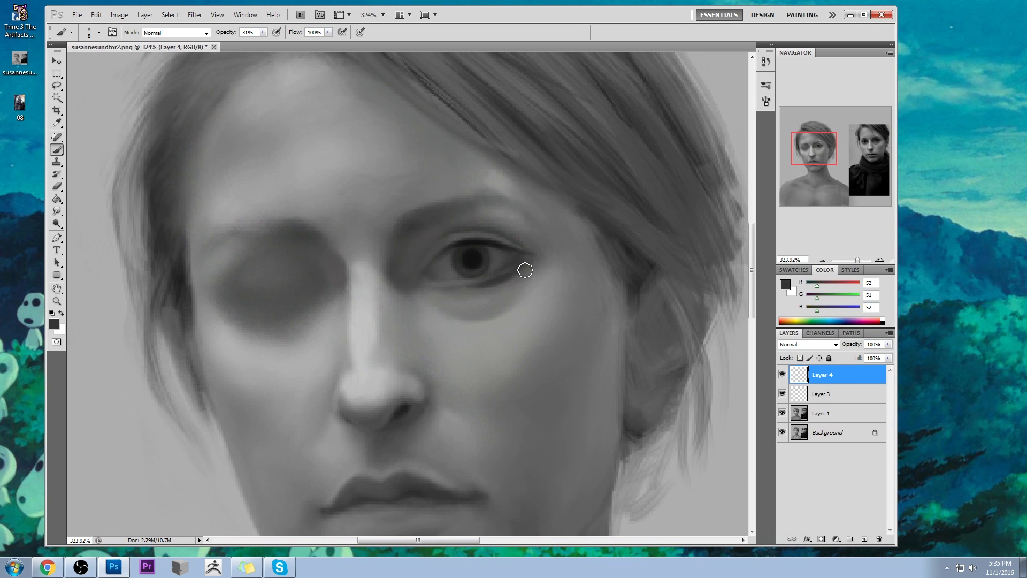
# - Shade around the open eye with the soft brush enlarged to 35 px, using dark grey RGB 21 sampled from the eye
pyautogui.hotkey('ctrl', '0')
pyautogui.press('alt')
pyautogui.click(354, 255)
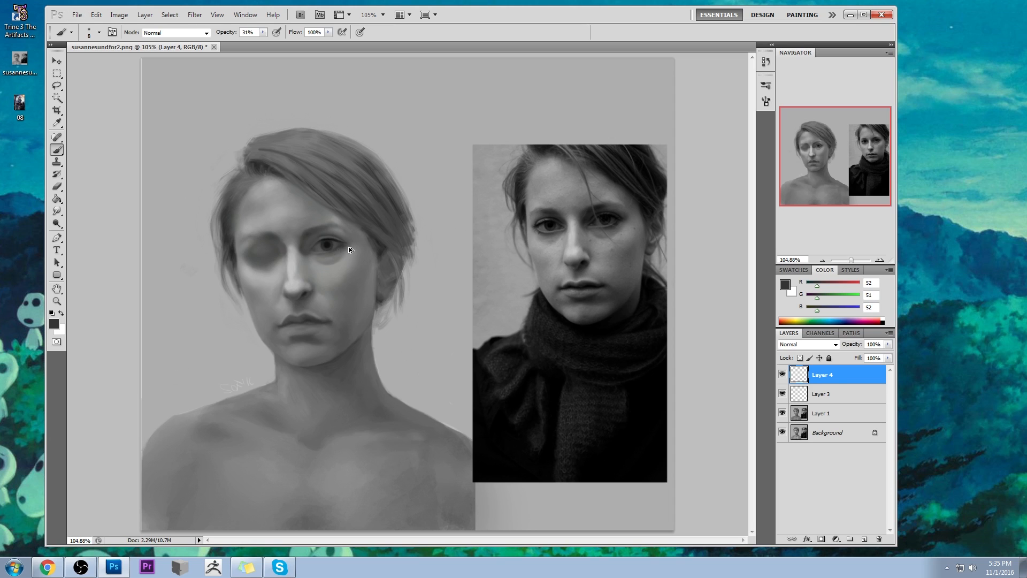
pyautogui.press(']')
pyautogui.press(']')
pyautogui.press(']')
pyautogui.keyDown('alt'); pyautogui.click(323, 237); pyautogui.keyUp('alt')
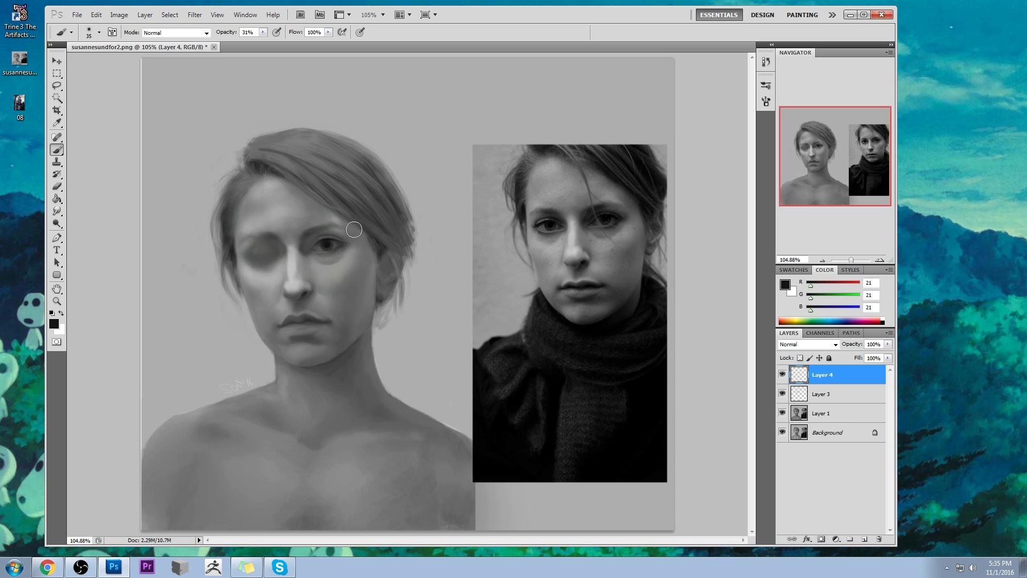
# - Soften the shading at the eye's outer corner with a 20 px brush at 18% opacity in a sampled grey
pyautogui.click(263, 32)
pyautogui.click(295, 25)
pyautogui.press('[')
pyautogui.press('[')
pyautogui.press('[')
pyautogui.keyDown('alt'); pyautogui.click(338, 248); pyautogui.keyUp('alt')
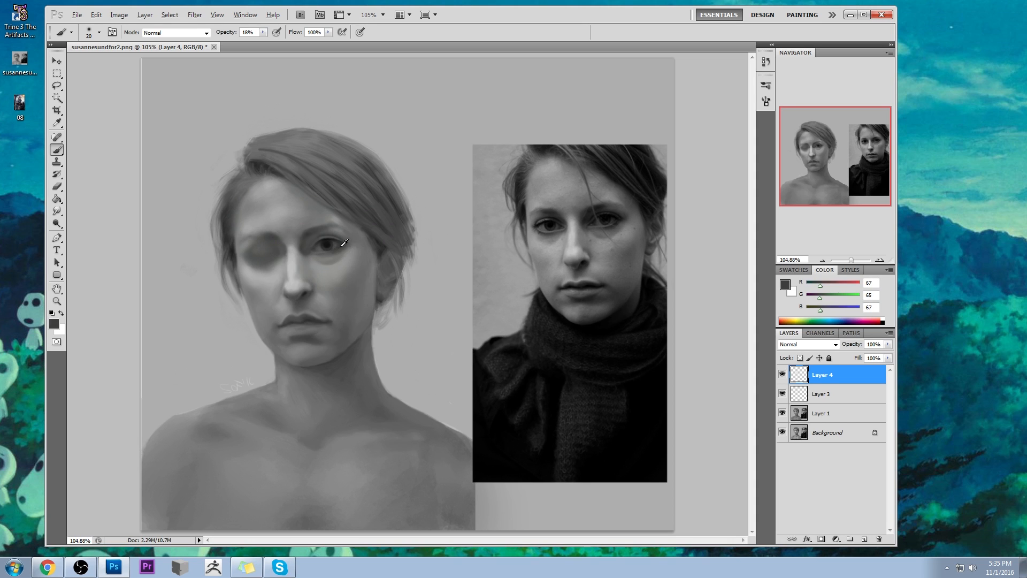
# - Adjust the tones beneath the open eye with the 20 px brush at 18% opacity, using greys sampled from the skin
pyautogui.keyDown('alt'); pyautogui.click(323, 266); pyautogui.keyUp('alt')
pyautogui.moveTo(314, 263)
pyautogui.mouseDown()
pyautogui.moveTo(326, 271)
pyautogui.moveTo(314, 262)
pyautogui.mouseUp()
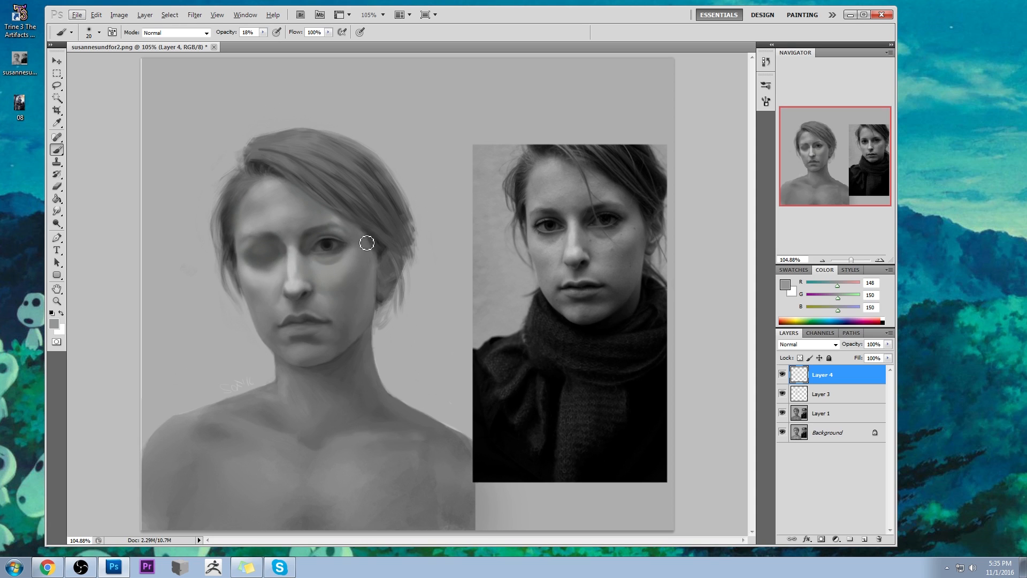
pyautogui.keyDown('alt'); pyautogui.click(324, 250); pyautogui.keyUp('alt')
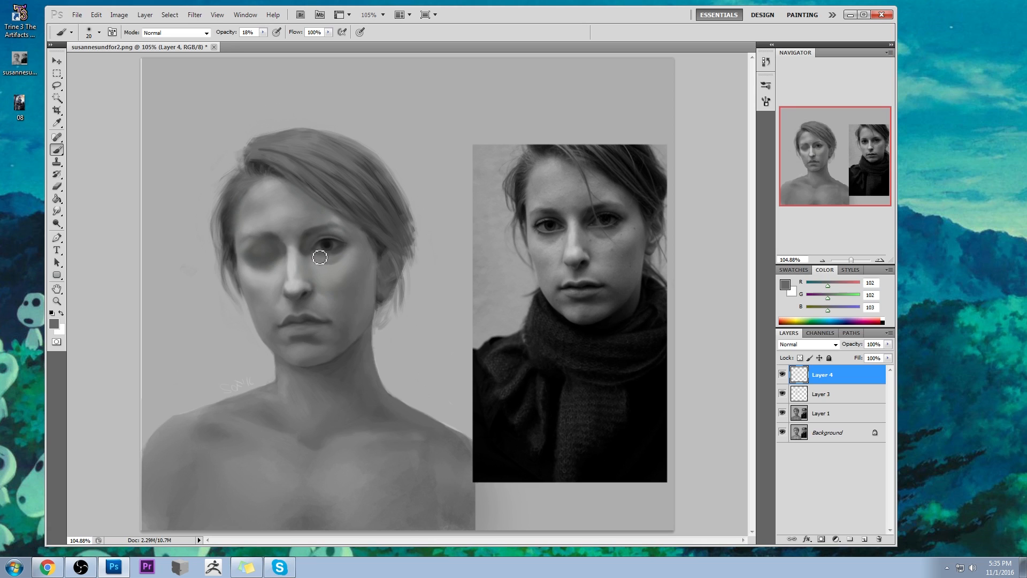
pyautogui.moveTo(317, 257); pyautogui.dragTo(333, 258)
# - Paint a thin lighter rim along the outer lower eyelid in RGB 93 with the brush reduced to 6 px
pyautogui.press('alt')
pyautogui.scroll(10, 368, 230)
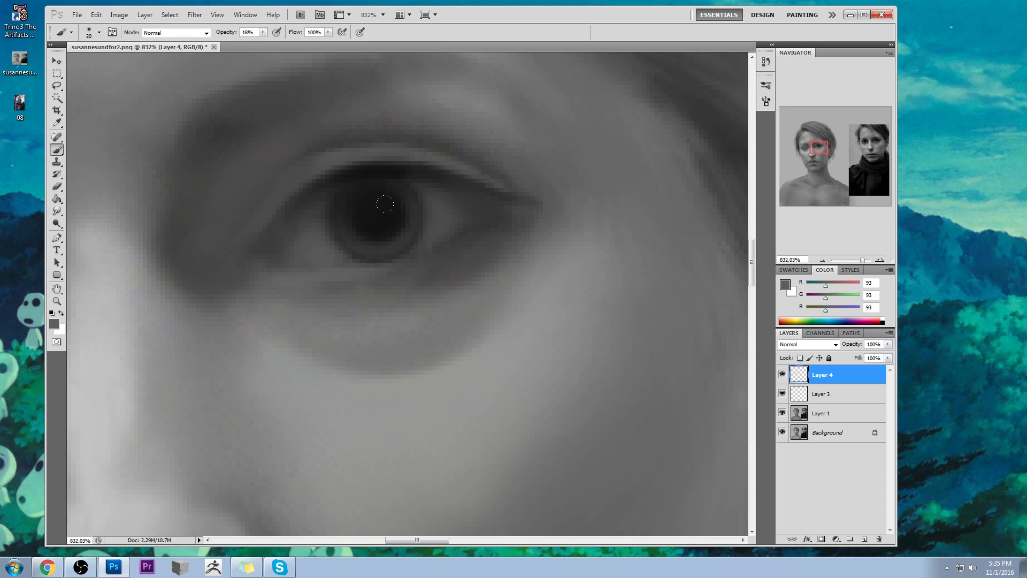
pyautogui.press('[')
pyautogui.press('[')
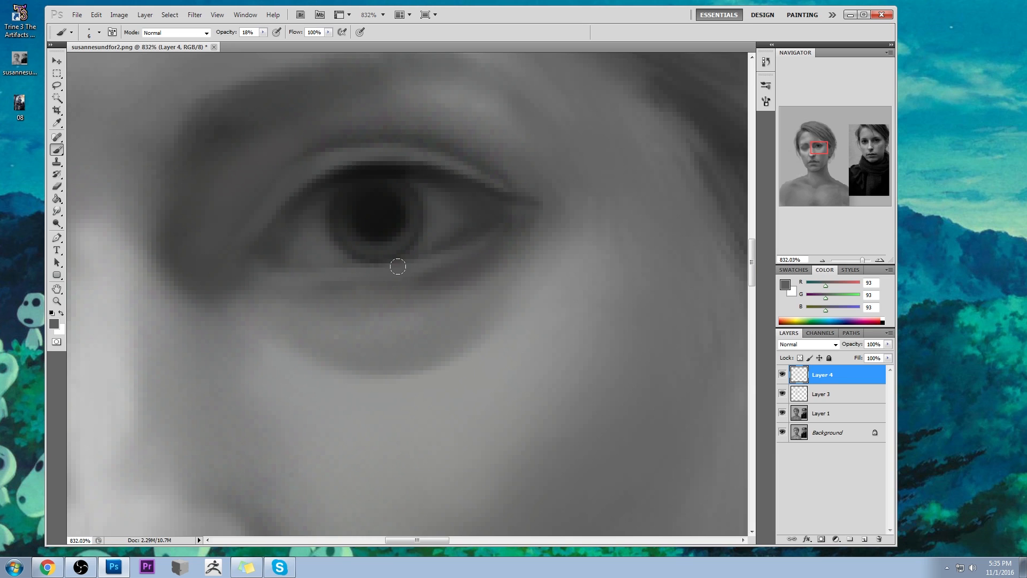
# - Shade below the lower eyelid rim with a 10 px brush at 32% opacity in sampled dark greys
pyautogui.moveTo(263, 33); pyautogui.dragTo(271, 42)
pyautogui.press(']')
pyautogui.keyDown('alt'); pyautogui.click(441, 260); pyautogui.keyUp('alt')
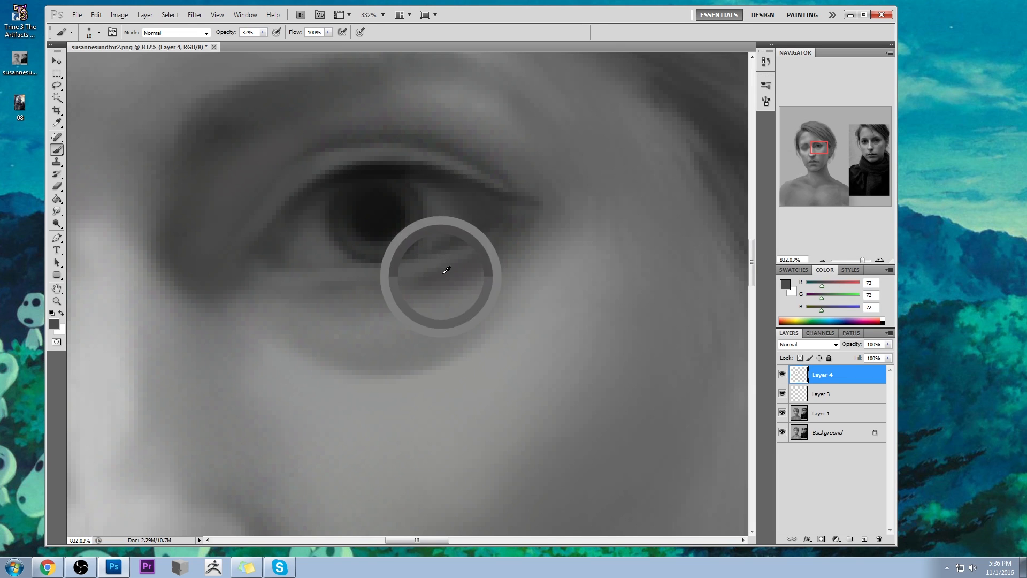
pyautogui.keyDown('alt'); pyautogui.click(383, 281); pyautogui.keyUp('alt')
pyautogui.keyDown('alt'); pyautogui.click(423, 298); pyautogui.keyUp('alt')
pyautogui.keyDown('alt'); pyautogui.click(466, 267); pyautogui.keyUp('alt')
pyautogui.hotkey('ctrl', '1')
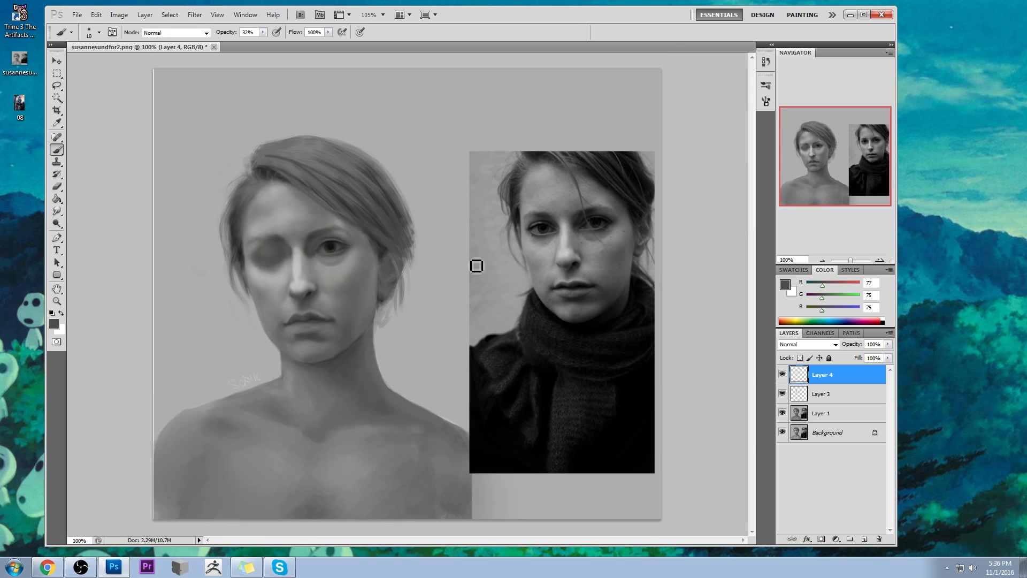
# - Shade the cheek beneath the open eye with a 100 px brush in sampled mid greys, at 22% and 37% opacity
pyautogui.press(']')
pyautogui.press(']')
pyautogui.press(']')
pyautogui.press(']')
pyautogui.press(']')
pyautogui.moveTo(236, 30); pyautogui.dragTo(219, 31)
pyautogui.keyDown('alt'); pyautogui.click(340, 267); pyautogui.keyUp('alt')
pyautogui.keyDown('alt'); pyautogui.click(354, 268); pyautogui.keyUp('alt')
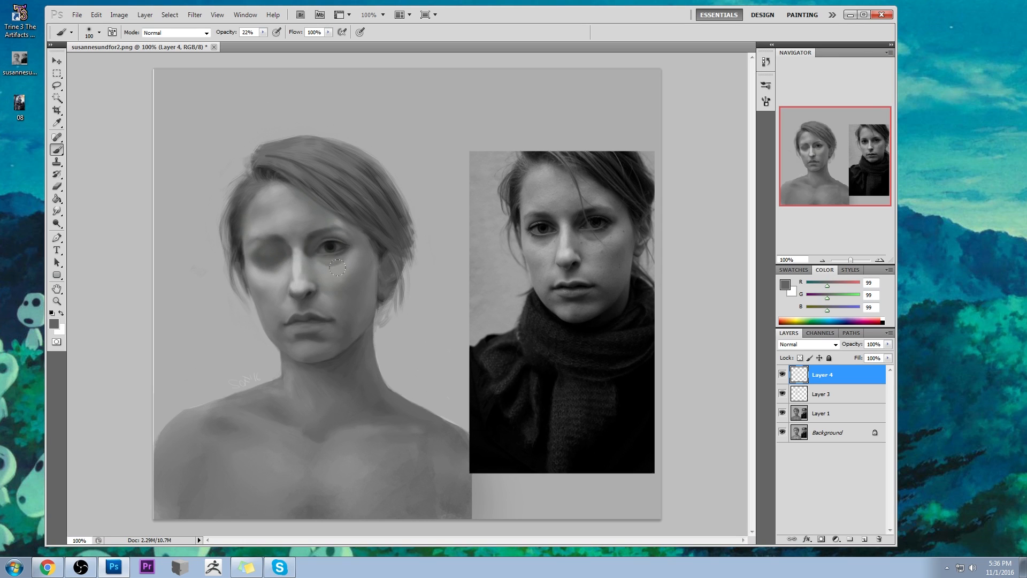
pyautogui.press('3')
pyautogui.press('7')
pyautogui.keyDown('alt'); pyautogui.click(360, 269); pyautogui.keyUp('alt')
# - Merge the eye detail layers, Layer 4 and Layer 3, down into Layer 1
pyautogui.click(57, 211)
pyautogui.click(90, 231)
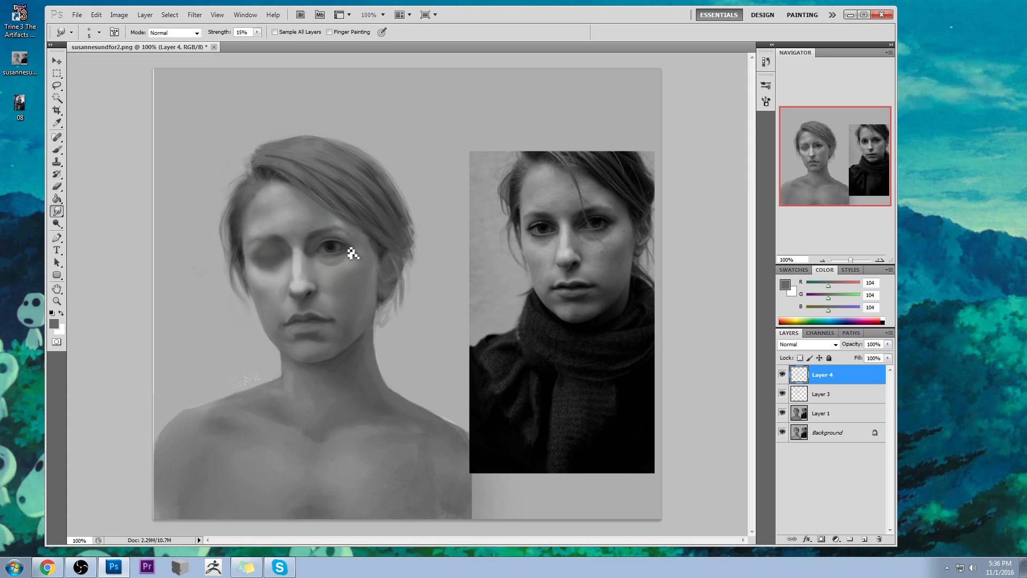
pyautogui.rightClick(838, 395)
pyautogui.click(862, 369)
pyautogui.rightClick(824, 375)
pyautogui.click(856, 345)
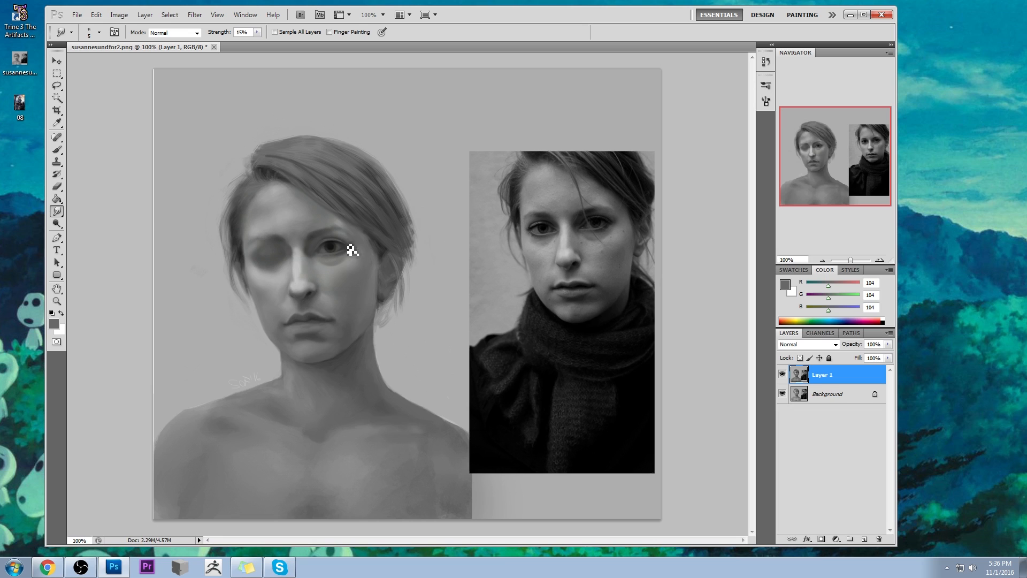
# - Smudge the outer corner of the open eye into the skin with an adjusted strength and an enlarged brush
pyautogui.moveTo(257, 32); pyautogui.dragTo(269, 47)
pyautogui.click(125, 99)
pyautogui.press(']')
pyautogui.press(']')
pyautogui.press(']')
pyautogui.press(']')
pyautogui.moveTo(345, 243); pyautogui.dragTo(350, 256)
# - Deepen the shadow between the eyebrow and upper eyelid with the 100 px brush at 26% opacity in a sampled dark grey
pyautogui.press('b')
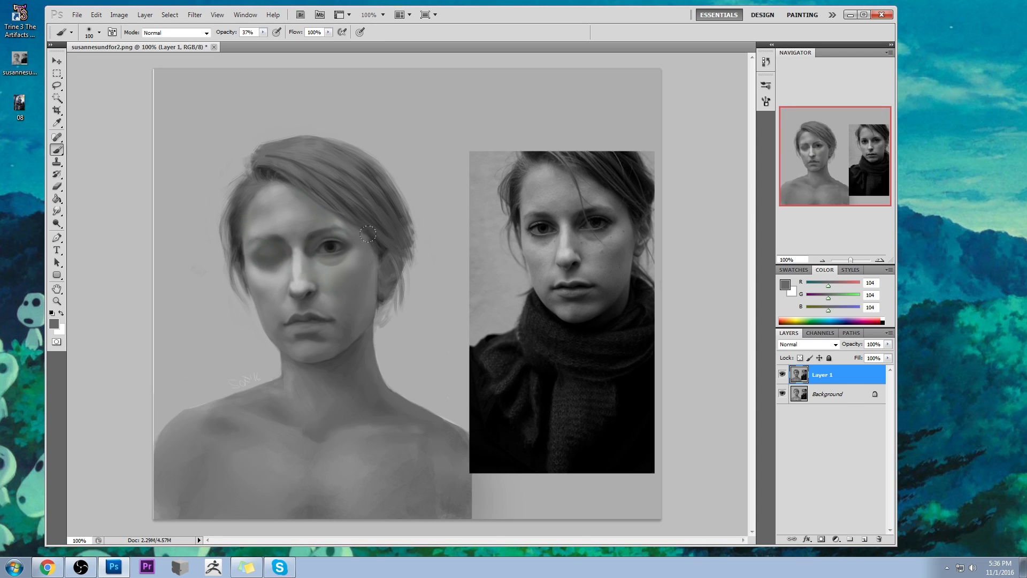
pyautogui.keyDown('alt'); pyautogui.click(338, 235); pyautogui.keyUp('alt')
pyautogui.moveTo(262, 32); pyautogui.dragTo(257, 42)
pyautogui.keyDown('alt'); pyautogui.click(346, 230); pyautogui.keyUp('alt')
pyautogui.keyDown('alt'); pyautogui.click(340, 223); pyautogui.keyUp('alt')
pyautogui.keyDown('alt'); pyautogui.click(321, 229); pyautogui.keyUp('alt')
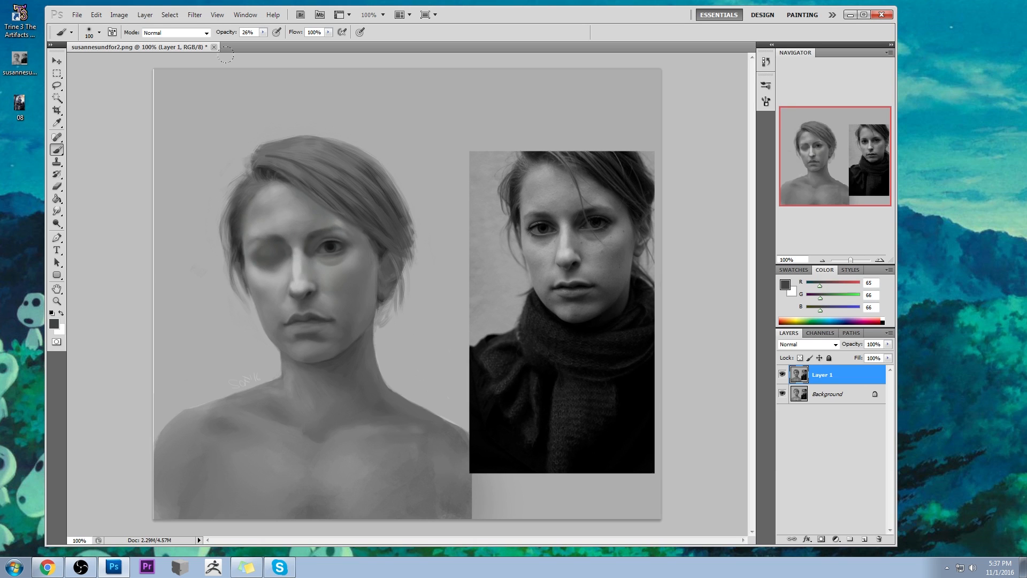
pyautogui.moveTo(337, 225); pyautogui.dragTo(348, 234)
# - Add a new layer and darken the upper eyelid and its crease with a 30 px brush in RGB 19 at 26% opacity
pyautogui.press('[')
pyautogui.press('[')
pyautogui.press('[')
pyautogui.hotkey('ctrl', 'space')
pyautogui.moveTo(273, 223); pyautogui.dragTo(387, 275)
pyautogui.click(865, 537)
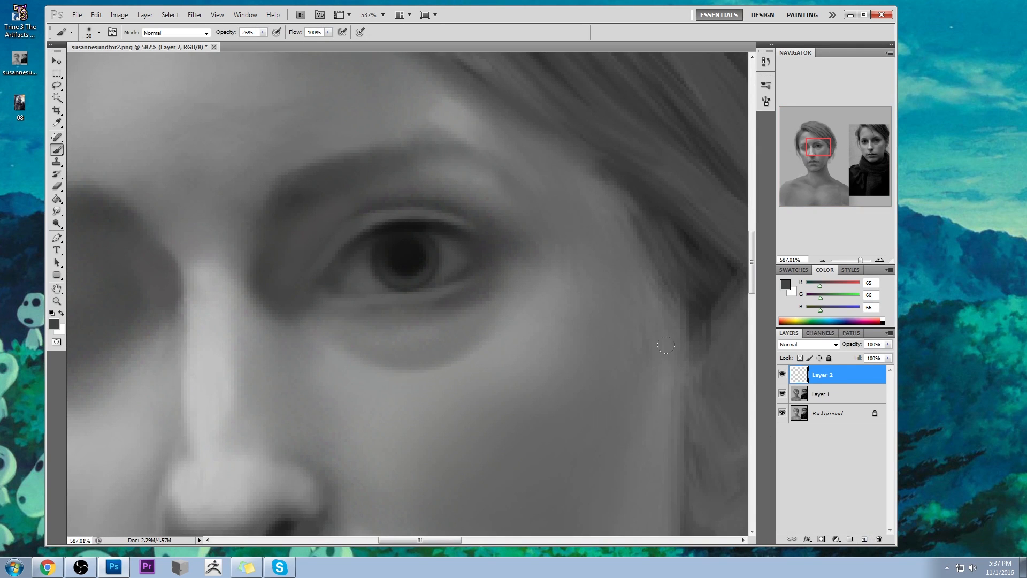
pyautogui.keyDown('alt'); pyautogui.click(415, 249); pyautogui.keyUp('alt')
pyautogui.moveTo(473, 222)
pyautogui.mouseDown()
pyautogui.moveTo(389, 204)
pyautogui.moveTo(332, 243)
pyautogui.mouseUp()
pyautogui.moveTo(471, 220)
pyautogui.mouseDown()
pyautogui.moveTo(449, 215)
pyautogui.moveTo(337, 245)
pyautogui.mouseUp()
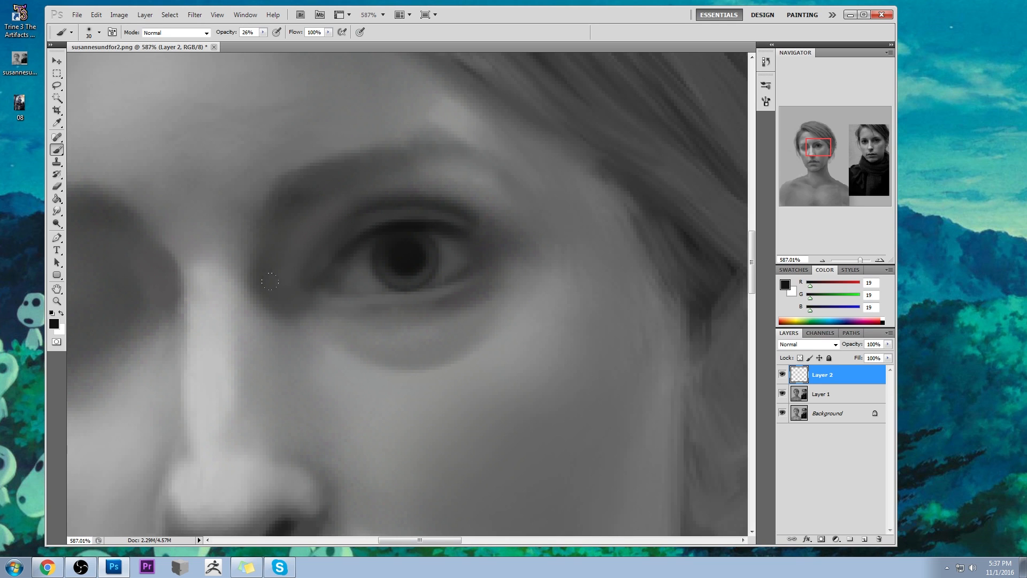
# - Erase excess dark shading around the open eye's upper lid with soft eraser tips, starting at 150 px
pyautogui.press('e')
pyautogui.rightClick(406, 180)
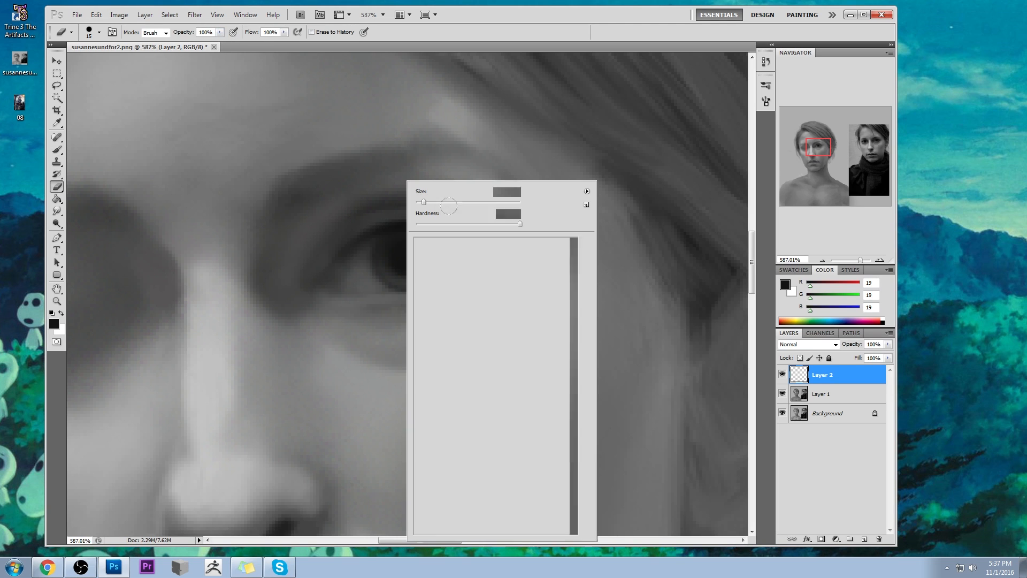
pyautogui.click(474, 409)
pyautogui.press('Return')
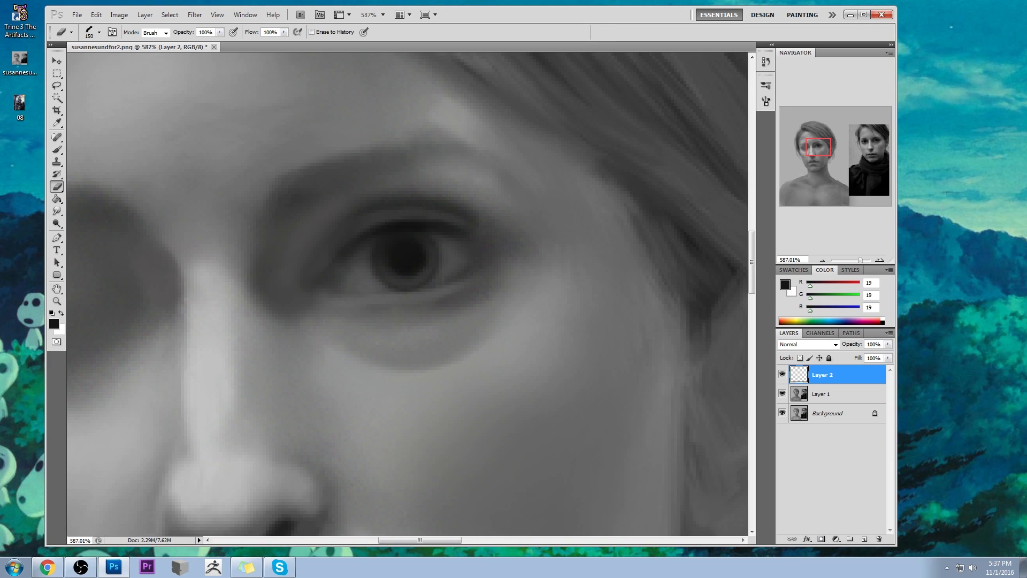
pyautogui.moveTo(483, 241)
pyautogui.mouseDown()
pyautogui.moveTo(416, 218)
pyautogui.moveTo(473, 230)
pyautogui.moveTo(370, 223)
pyautogui.moveTo(427, 214)
pyautogui.moveTo(343, 247)
pyautogui.mouseUp()
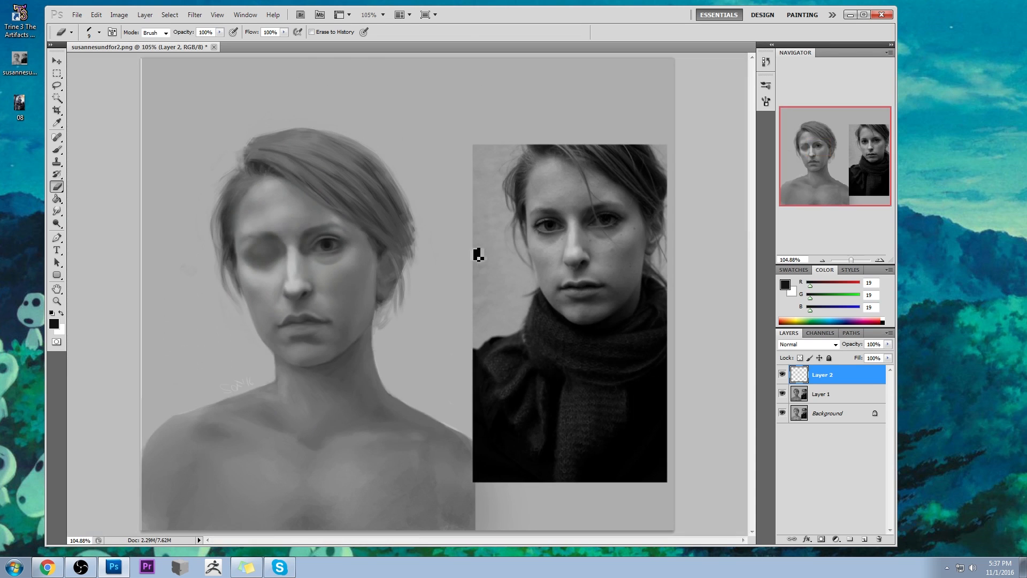
pyautogui.hotkey('ctrl', '0')
pyautogui.rightClick(339, 235)
pyautogui.click(457, 436)
pyautogui.doubleClick(478, 430)
# - Lighten the skin below the open eye with sampled mid greys, reducing the brush to 10 px and its opacity to 16%
pyautogui.press('b')
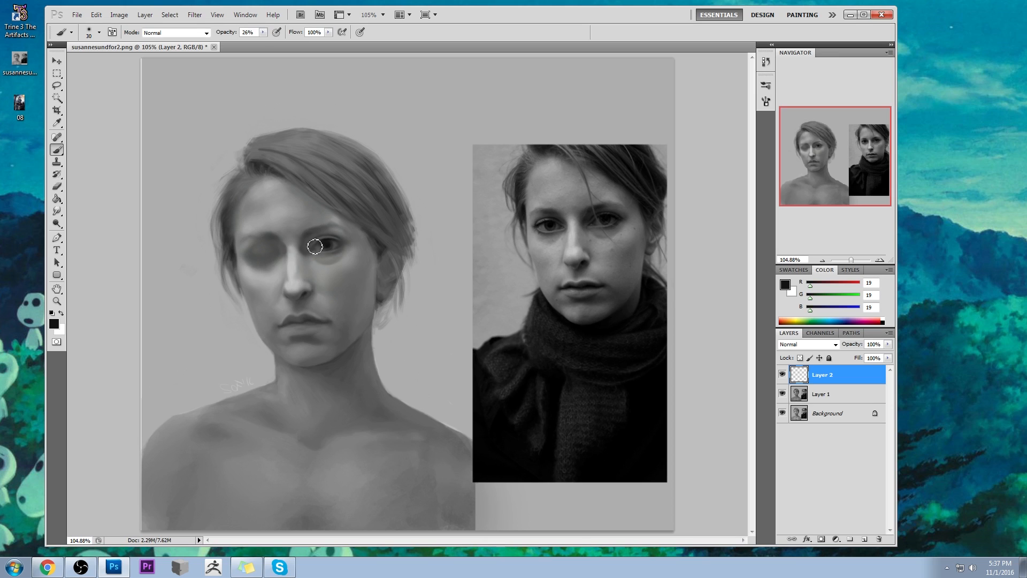
pyautogui.keyDown('alt'); pyautogui.click(315, 255); pyautogui.keyUp('alt')
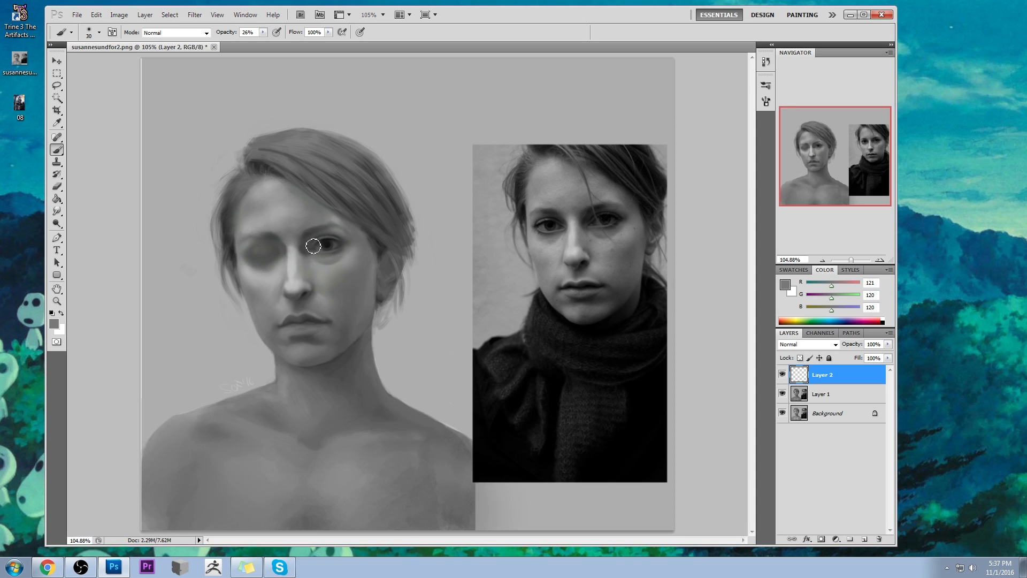
pyautogui.keyDown('alt'); pyautogui.click(321, 260); pyautogui.keyUp('alt')
pyautogui.press('[')
pyautogui.press('[')
pyautogui.click(263, 33)
pyautogui.click(257, 41)
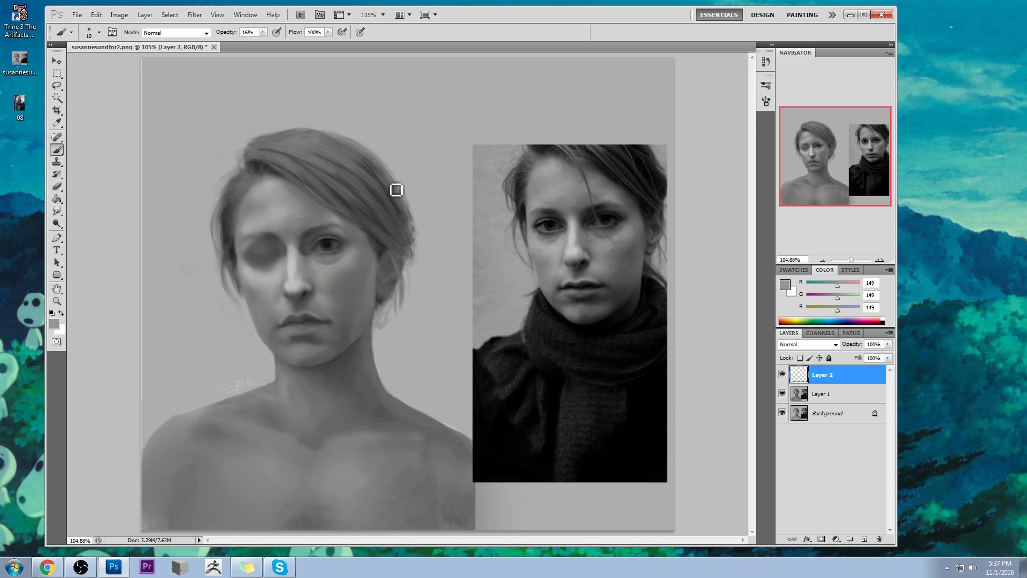
# - Darken the inner corner of the open eye with a 45 px brush at 27% opacity in a sampled dark grey
pyautogui.press(']')
pyautogui.press(']')
pyautogui.press(']')
pyautogui.click(263, 32)
pyautogui.click(110, 95)
pyautogui.keyDown('alt'); pyautogui.click(316, 244); pyautogui.keyUp('alt')
pyautogui.keyDown('alt'); pyautogui.click(308, 243); pyautogui.keyUp('alt')
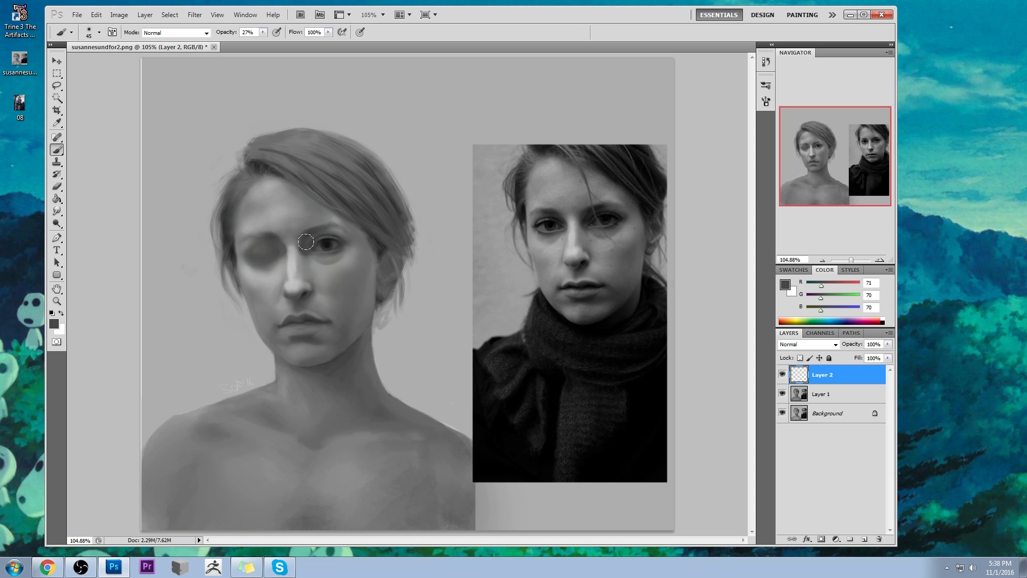
# - Draw a thin dark line along the upper lid to the inner corner with a 7 px brush in RGB 20
pyautogui.press('z')
pyautogui.moveTo(288, 231); pyautogui.dragTo(373, 284)
pyautogui.press('b')
pyautogui.keyDown('alt'); pyautogui.click(435, 238); pyautogui.keyUp('alt')
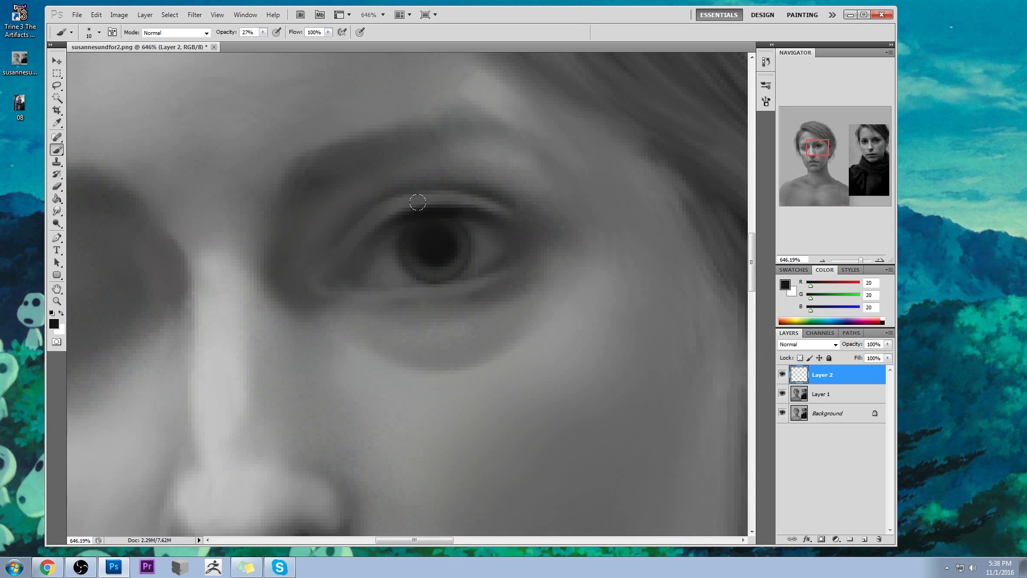
pyautogui.press('[')
pyautogui.moveTo(413, 210)
pyautogui.mouseDown()
pyautogui.moveTo(356, 243)
pyautogui.moveTo(380, 224)
pyautogui.moveTo(331, 276)
pyautogui.mouseUp()
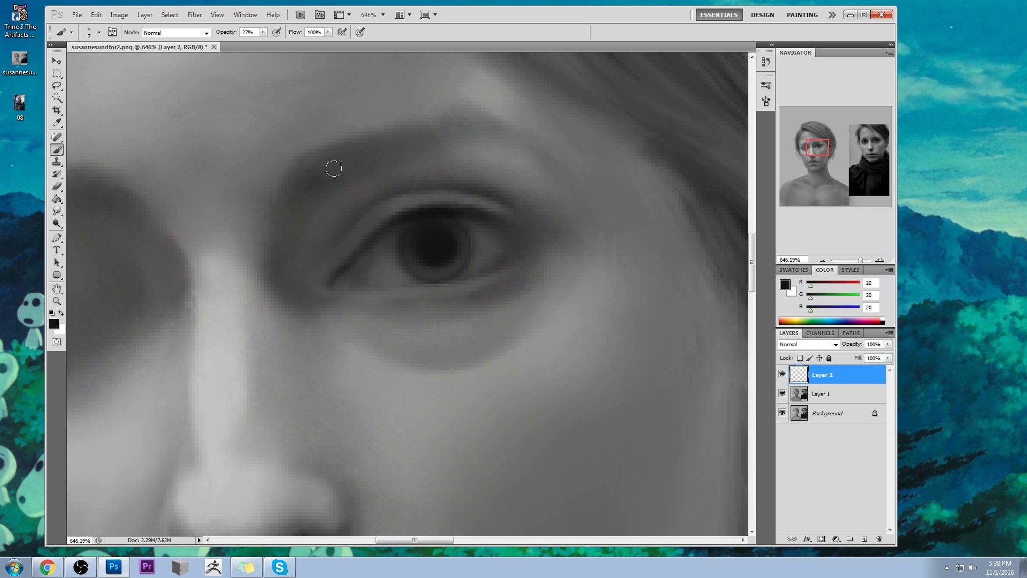
# - Soften the inner corner of the open eye with the 7 px brush in sampled grey RGB 70
pyautogui.keyDown('alt'); pyautogui.click(330, 234); pyautogui.keyUp('alt')
pyautogui.scroll(-6, 320, 252)
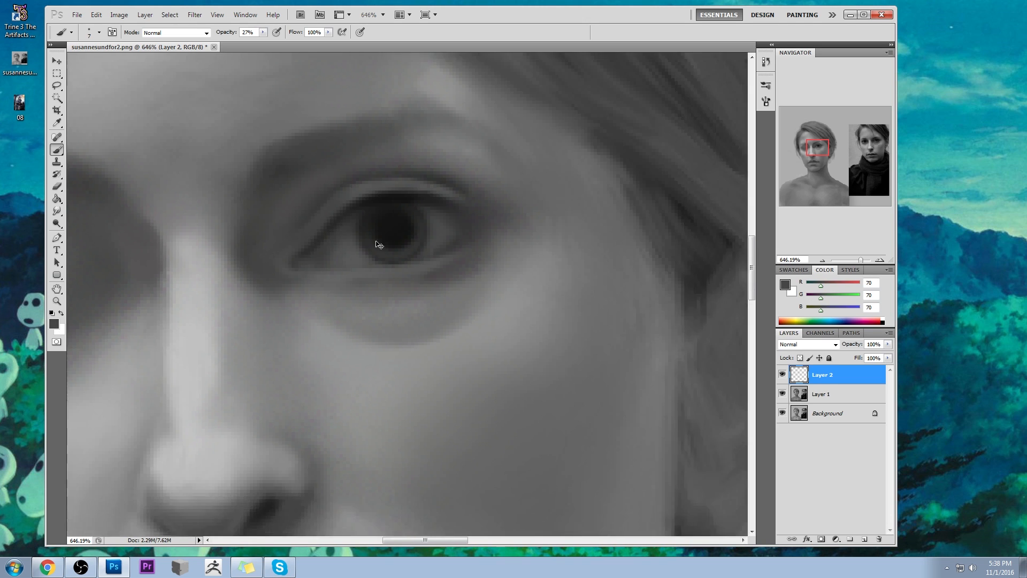
pyautogui.keyDown('alt'); pyautogui.click(331, 246); pyautogui.keyUp('alt')
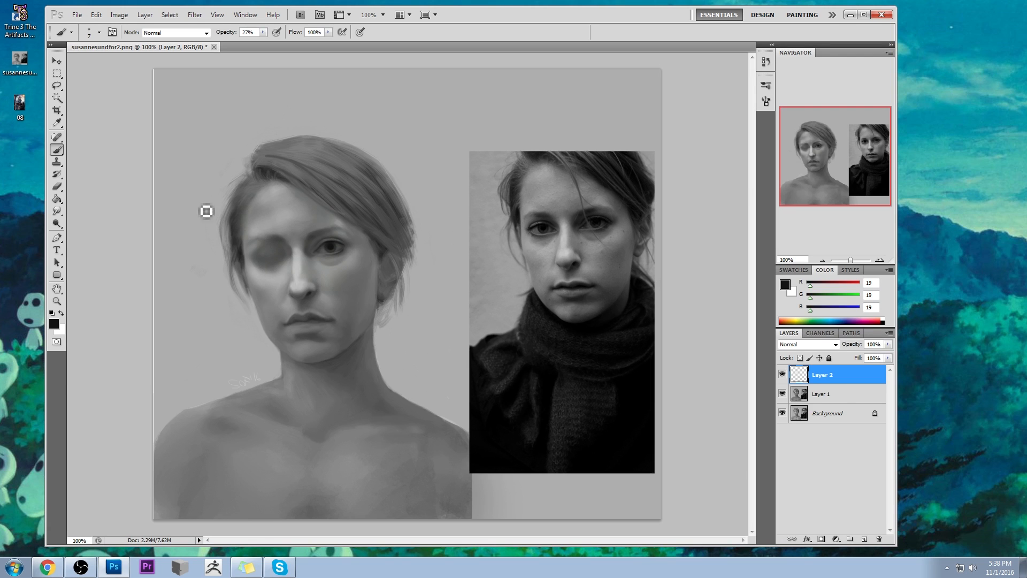
pyautogui.click(57, 212)
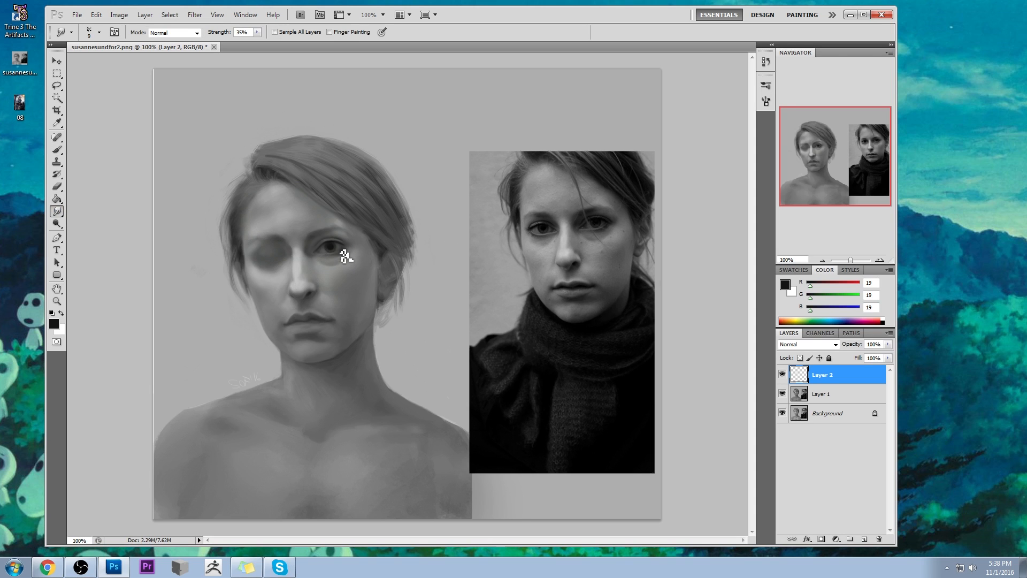
# - Lighten the skin around the open eye with a 35 px brush at 27% opacity in sampled grey RGB 146, 147, 145
pyautogui.press('b')
pyautogui.keyDown('alt'); pyautogui.click(345, 222); pyautogui.keyUp('alt')
pyautogui.press(']')
pyautogui.press(']')
pyautogui.press(']')
pyautogui.press(']')
pyautogui.press(']')
pyautogui.press(']')
pyautogui.press(']')
pyautogui.press(']')
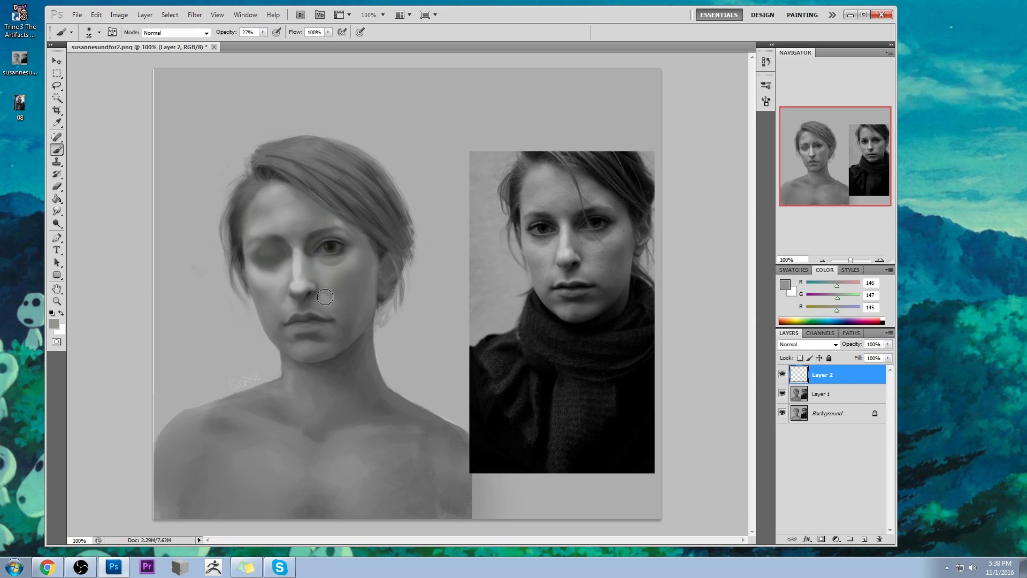
# - Compare the portrait with and without Layer 2, and merge Layer 2 down into Layer 1
pyautogui.click(783, 376)
pyautogui.click(783, 376)
pyautogui.press('e')
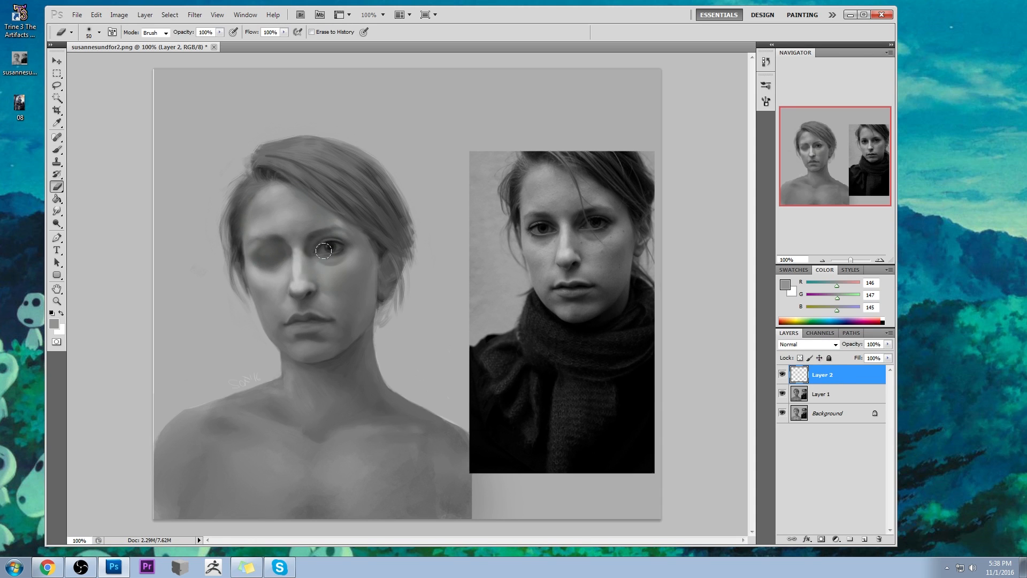
pyautogui.rightClick(843, 376)
pyautogui.click(861, 345)
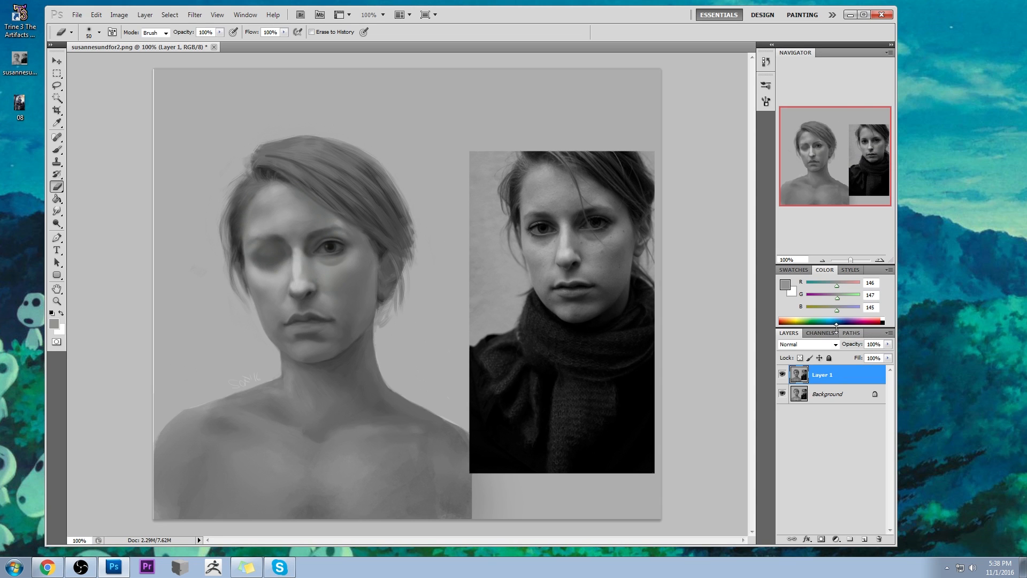
pyautogui.click(57, 98)
pyautogui.click(179, 184)
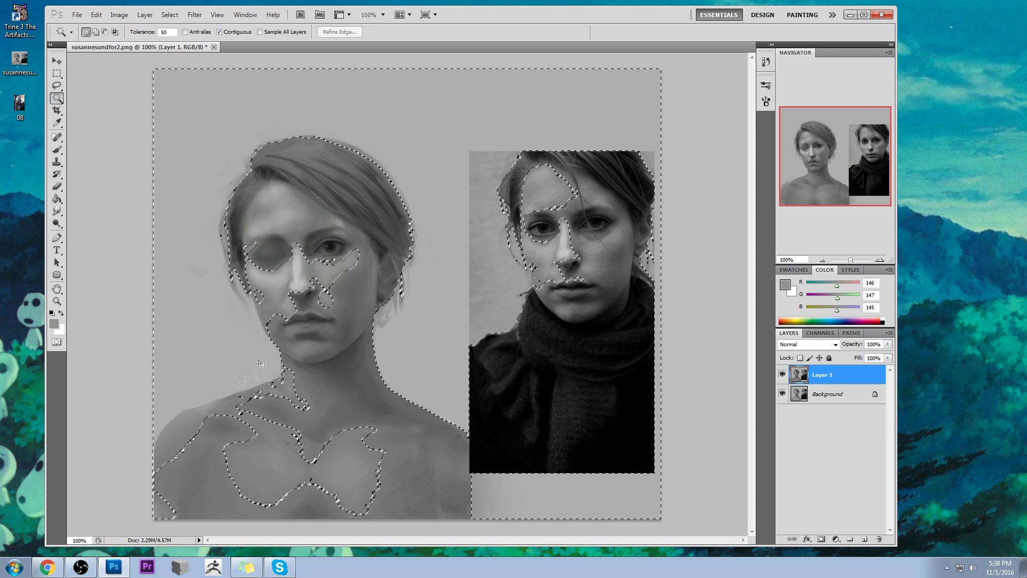
pyautogui.hotkey('ctrl', 'd')
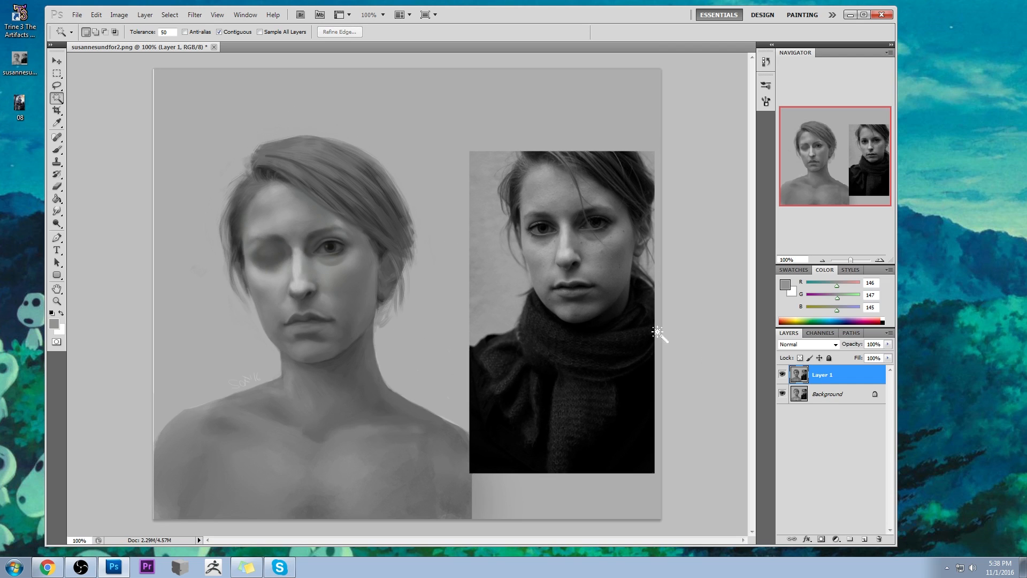
pyautogui.write('20')
pyautogui.click(243, 325)
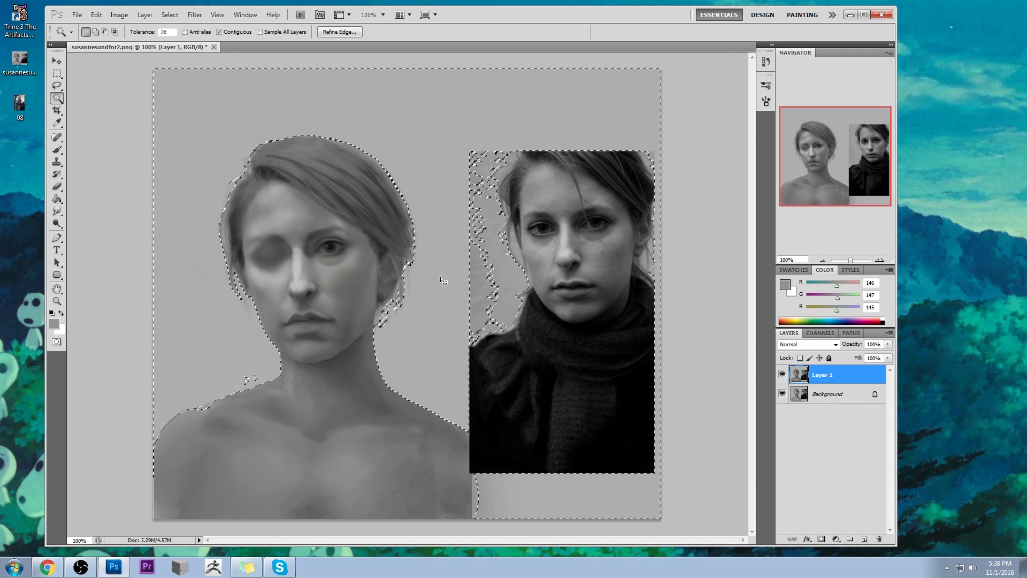
pyautogui.rightClick(423, 334)
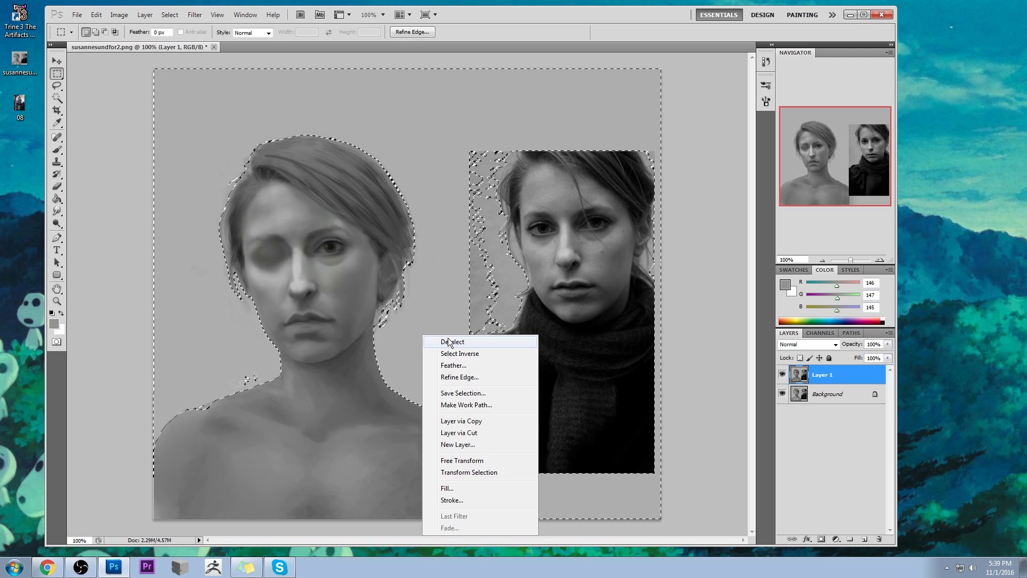
pyautogui.click(471, 349)
pyautogui.press('m')
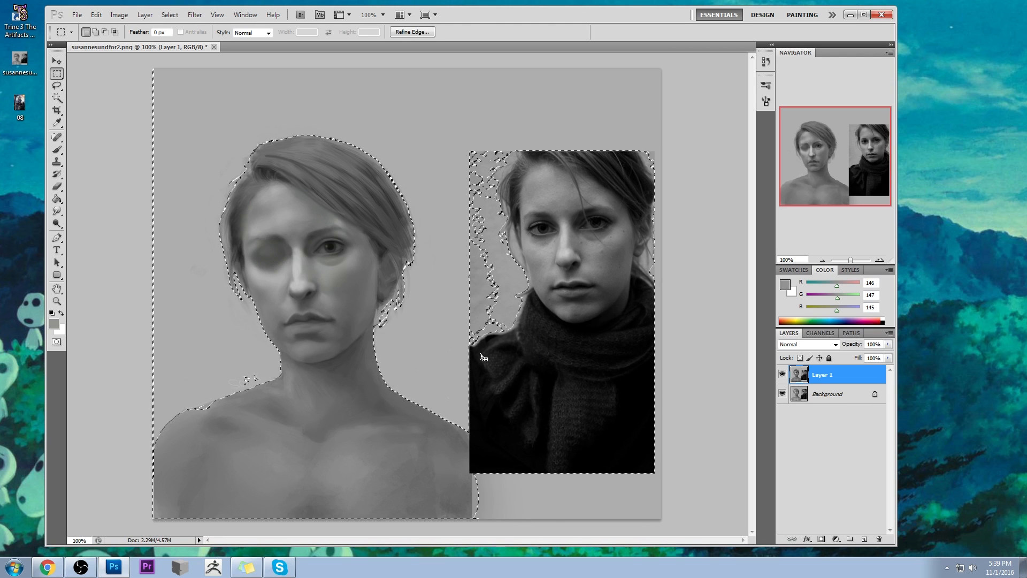
pyautogui.hotkey('ctrl', 'd')
# - Add a new layer, enlarge the brush to 100 px and set the foreground colour to light grey RGB 236
pyautogui.press('b')
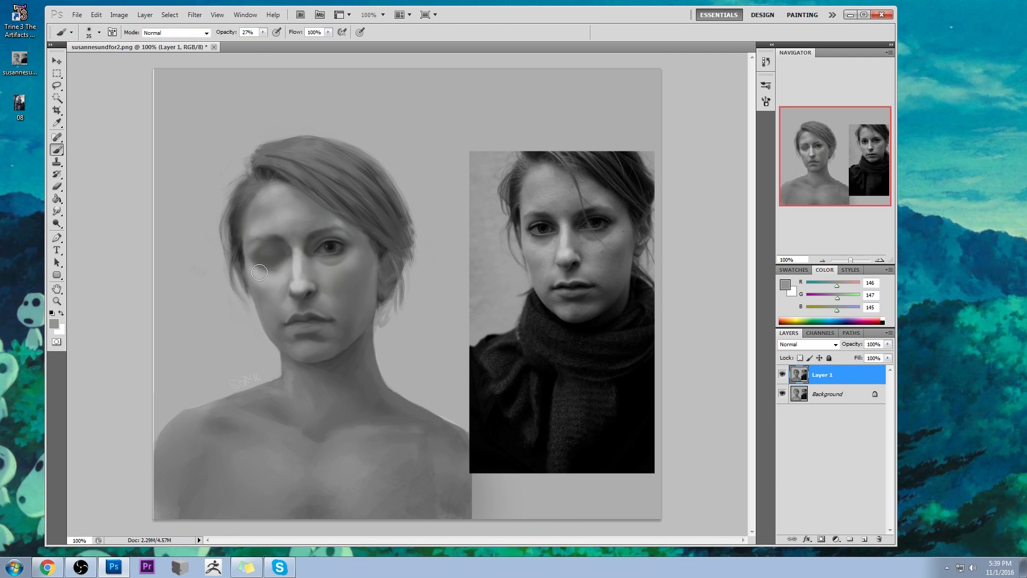
pyautogui.press(']')
pyautogui.click(863, 539)
pyautogui.press(']')
pyautogui.press(']')
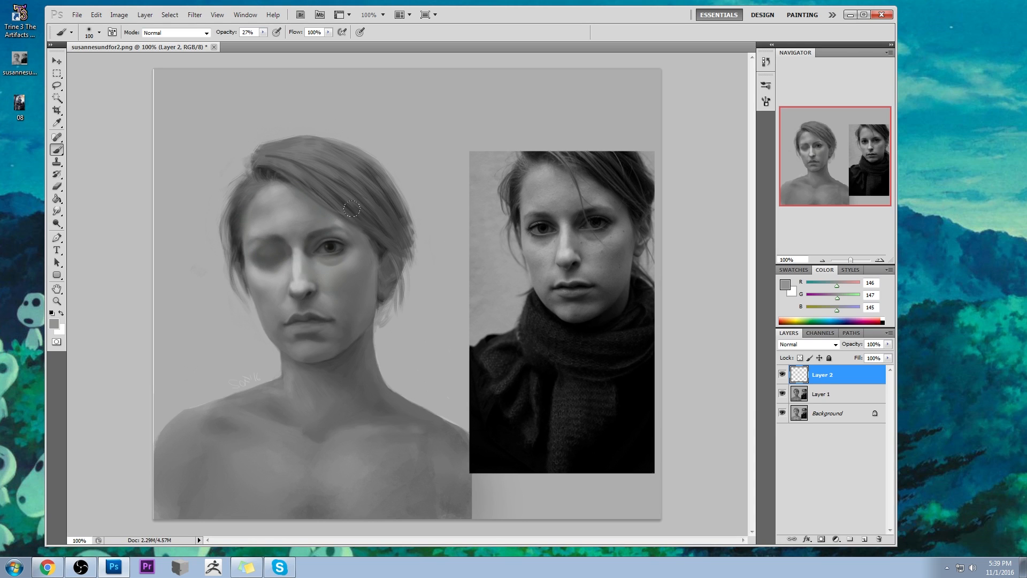
pyautogui.click(783, 284)
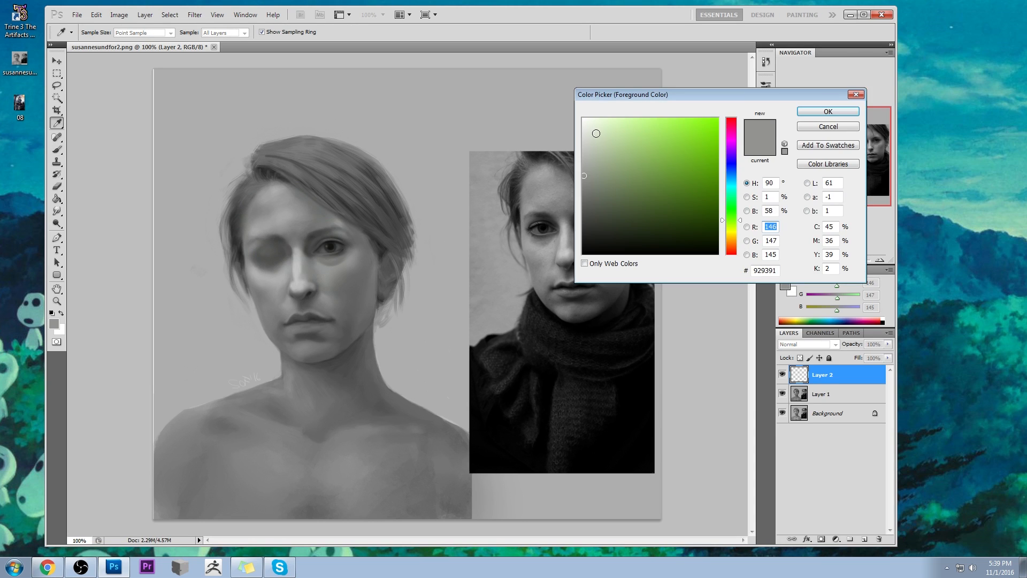
pyautogui.click(583, 127)
pyautogui.click(828, 111)
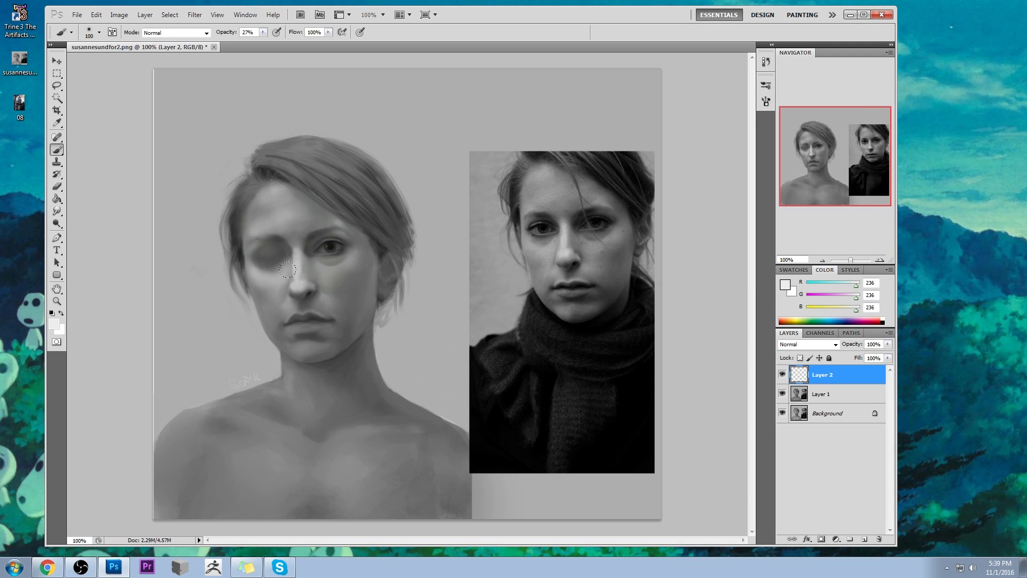
# - Paint soft light-grey highlights over the nose, both cheeks below the eyes and the brow area at 27% opacity
pyautogui.moveTo(287, 275); pyautogui.dragTo(294, 286)
pyautogui.moveTo(294, 247); pyautogui.dragTo(296, 257)
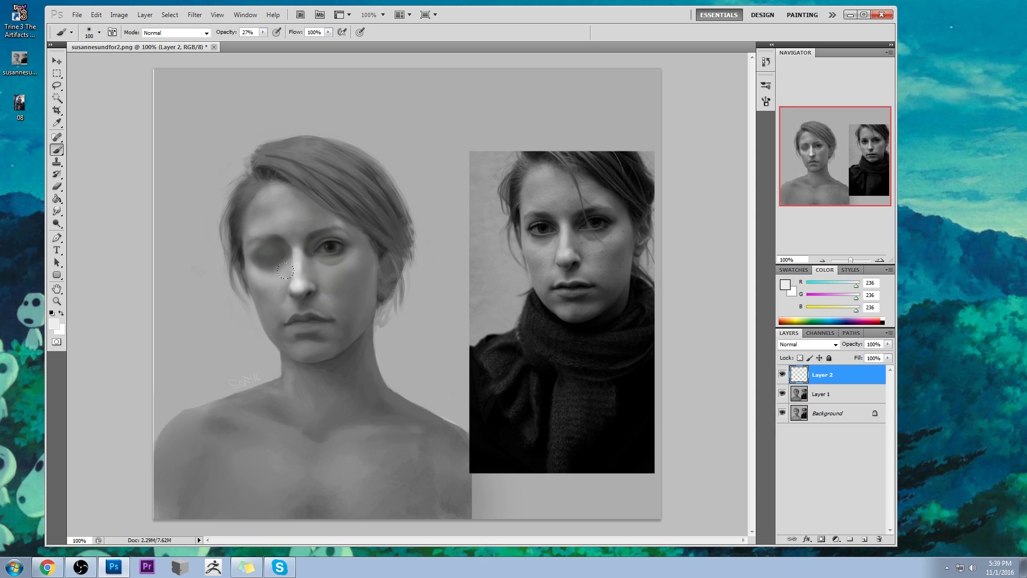
pyautogui.moveTo(339, 246)
pyautogui.mouseDown()
pyautogui.moveTo(332, 271)
pyautogui.moveTo(315, 275)
pyautogui.moveTo(326, 289)
pyautogui.mouseUp()
pyautogui.moveTo(272, 262)
pyautogui.mouseDown()
pyautogui.moveTo(265, 276)
pyautogui.moveTo(278, 289)
pyautogui.moveTo(250, 265)
pyautogui.mouseUp()
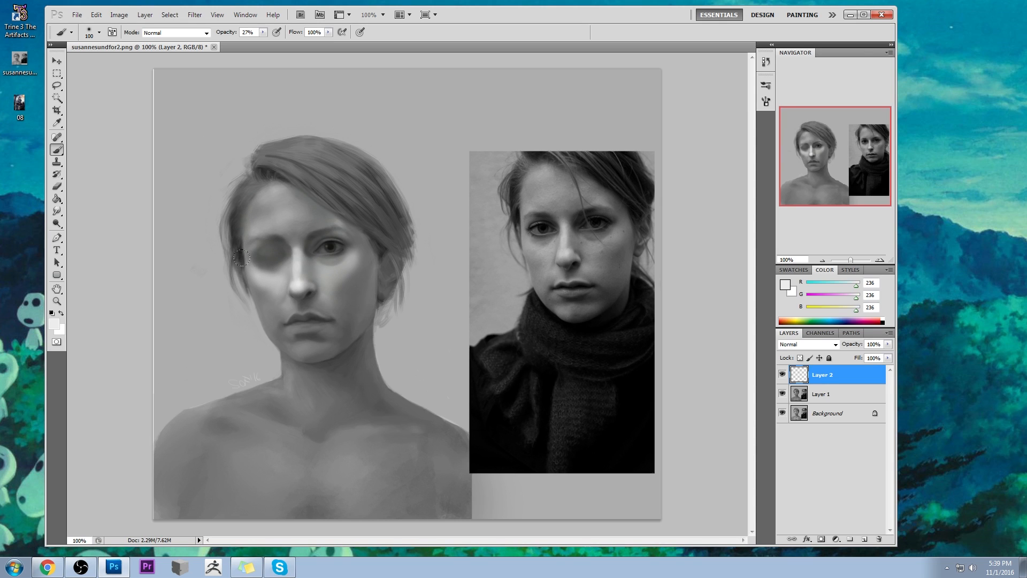
pyautogui.click(253, 264)
pyautogui.click(268, 228)
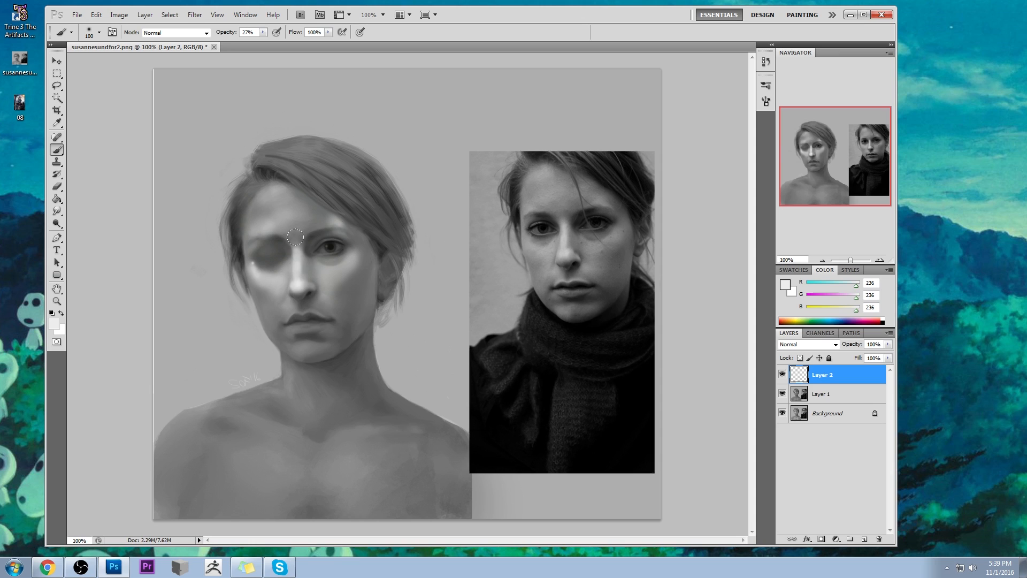
# - Fade the highlights around the nose and open eye with a 175 px eraser at 47% opacity
pyautogui.press('e')
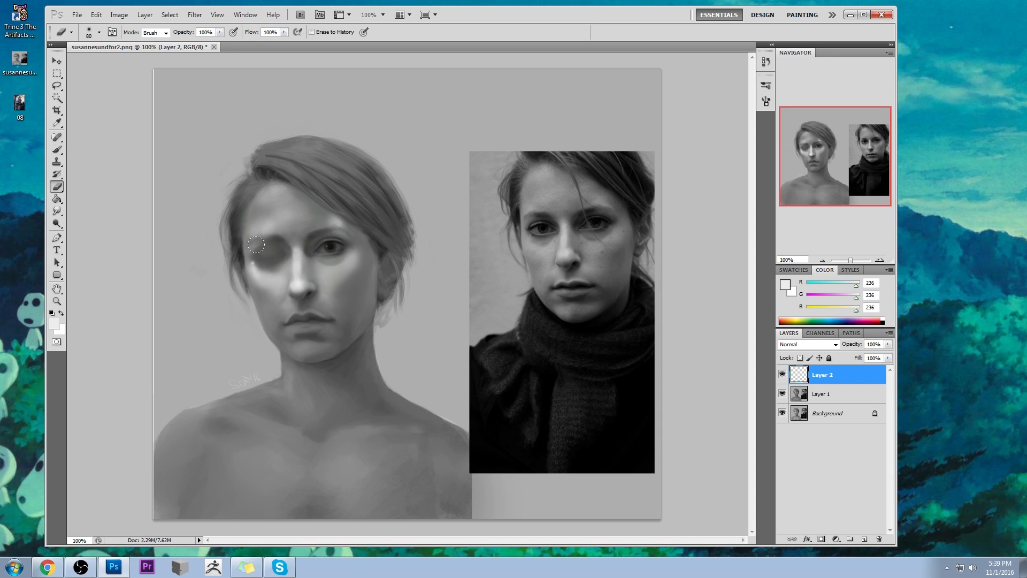
pyautogui.press('4')
pyautogui.press('7')
pyautogui.press(']')
pyautogui.moveTo(307, 262); pyautogui.dragTo(318, 248)
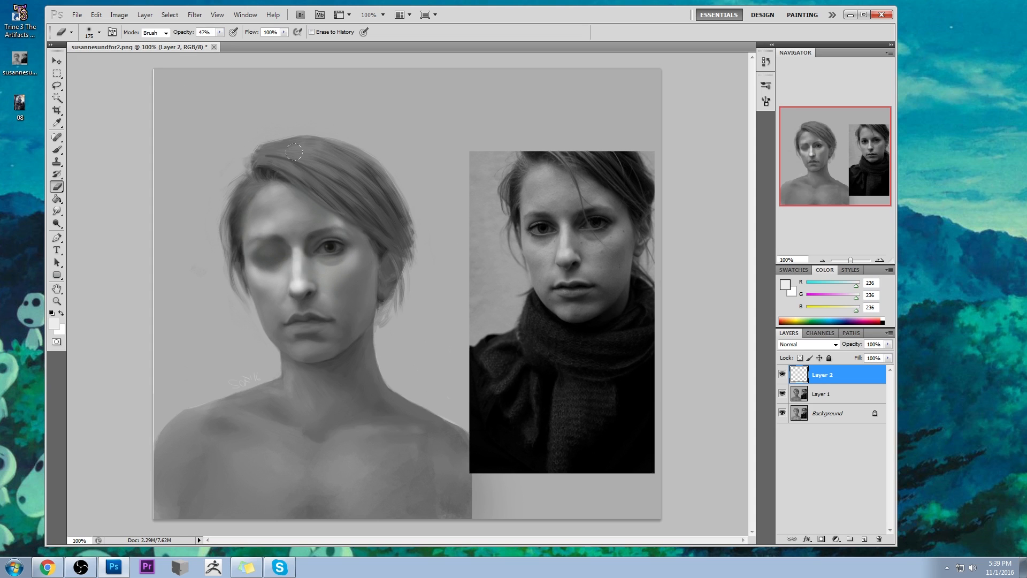
# - Refine the edges of the face highlights with the eraser at 74% opacity, varying its size
pyautogui.moveTo(221, 40); pyautogui.dragTo(235, 40)
pyautogui.press('[')
pyautogui.press('[')
pyautogui.press('[')
pyautogui.press(']')
pyautogui.press('[')
pyautogui.press('[')
pyautogui.press('[')
pyautogui.press('[')
pyautogui.press('[')
pyautogui.press('[')
pyautogui.press(']')
pyautogui.press(']')
pyautogui.press(']')
pyautogui.press(']')
pyautogui.press(']')
pyautogui.press(']')
pyautogui.press(']')
pyautogui.press(']')
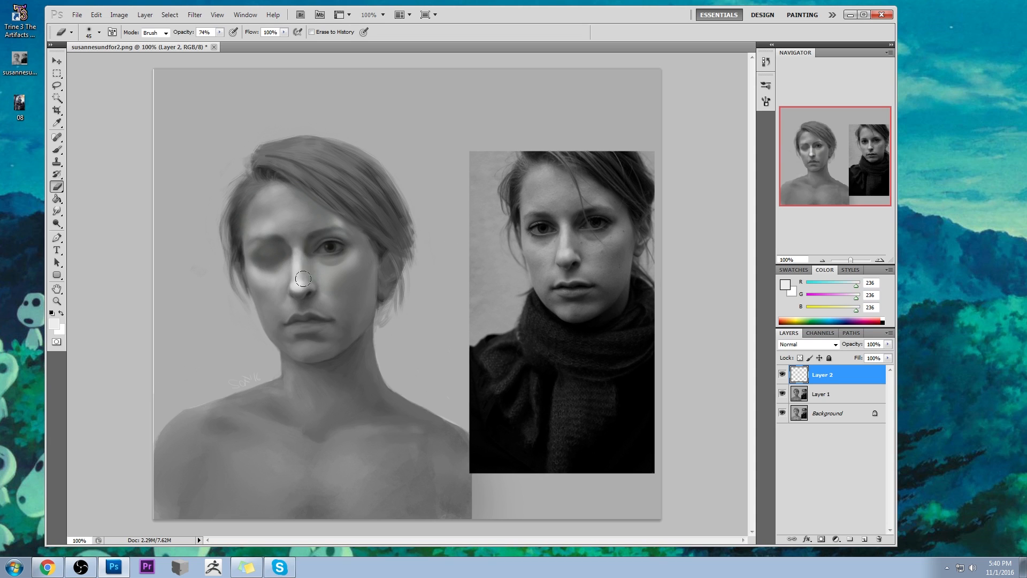
pyautogui.press('[')
# - Toggle the highlight layer to compare, duplicate it to intensify the highlights, and merge the copy down into Layer 2
pyautogui.click(782, 375)
pyautogui.click(783, 374)
pyautogui.click(783, 375)
pyautogui.click(782, 375)
pyautogui.rightClick(839, 373)
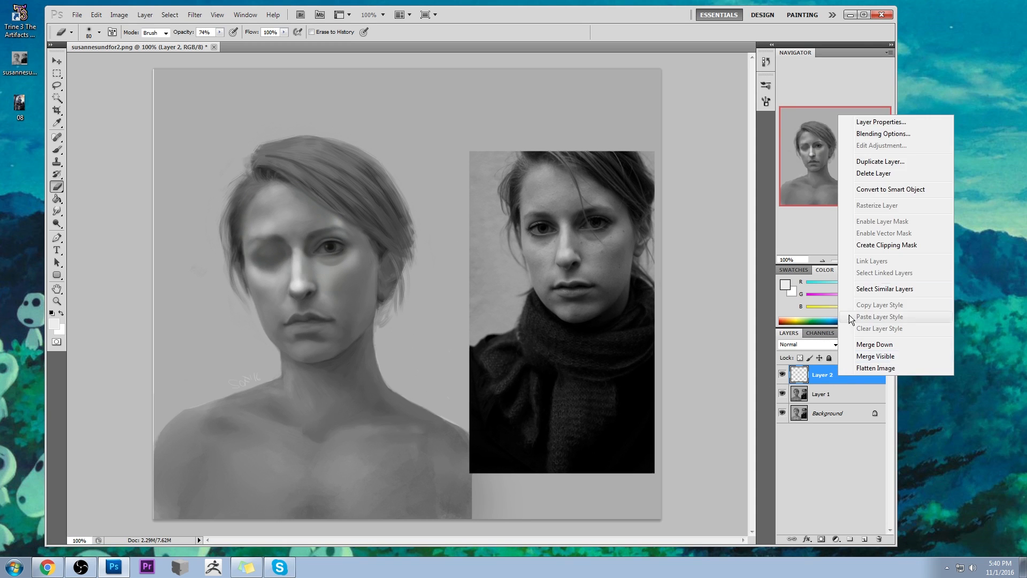
pyautogui.click(885, 162)
pyautogui.click(594, 173)
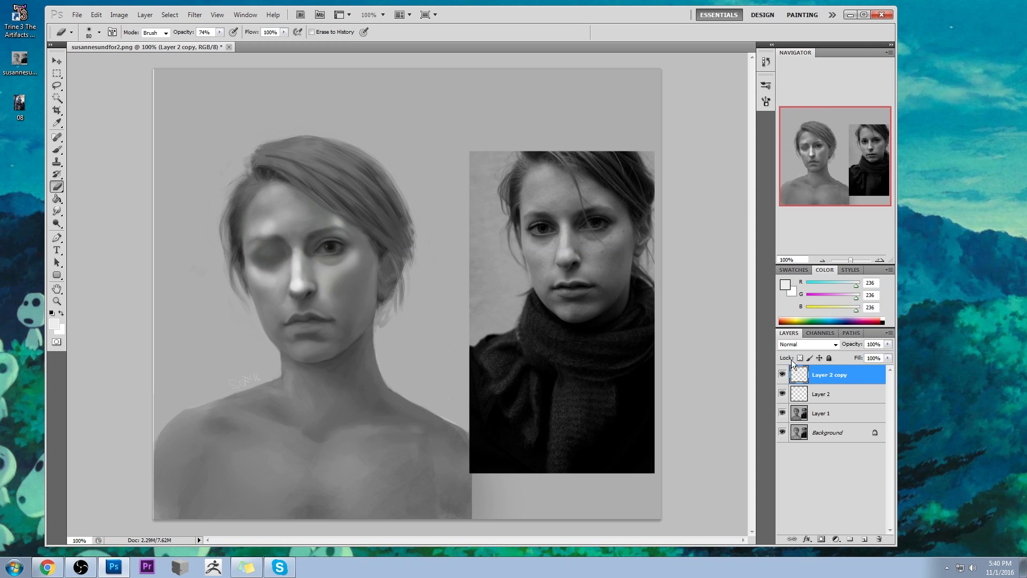
pyautogui.rightClick(828, 377)
pyautogui.click(859, 344)
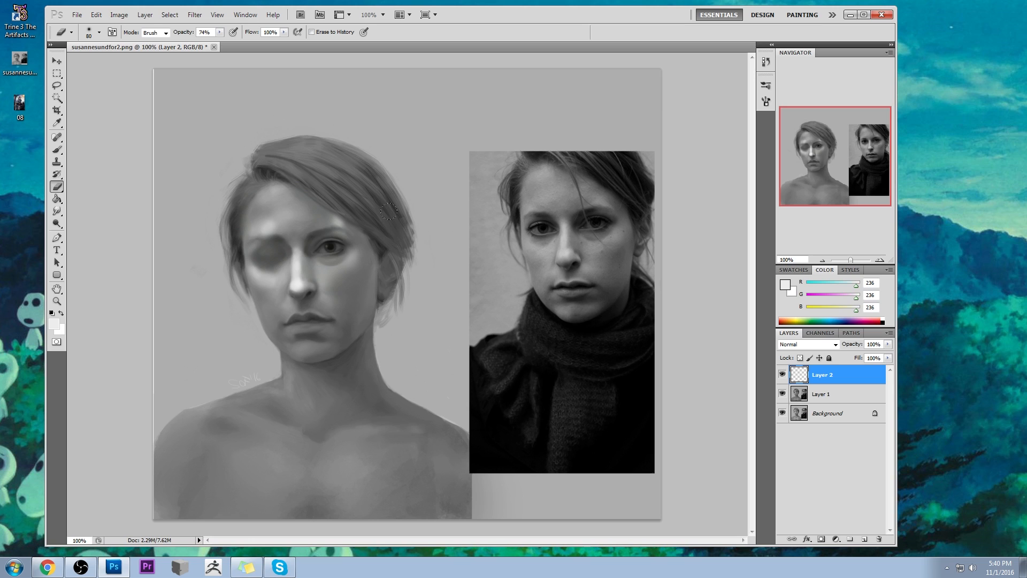
# - Erase some of the highlight on the cheek below the closed eye with an enlarged eraser at 74% opacity
pyautogui.hotkey('ctrl', '-')
pyautogui.hotkey('ctrl', '-')
pyautogui.hotkey('ctrl', '-')
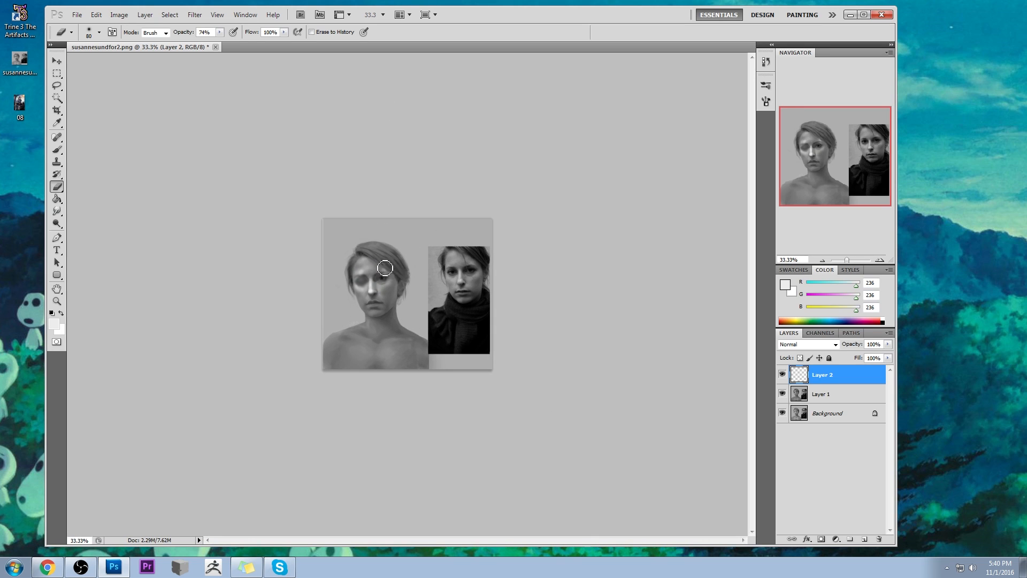
pyautogui.press(']')
pyautogui.press(']')
pyautogui.press(']')
pyautogui.moveTo(360, 289); pyautogui.dragTo(361, 282)
pyautogui.press('[')
pyautogui.press('[')
pyautogui.press('[')
pyautogui.press('[')
pyautogui.press('[')
pyautogui.press('[')
# - Examine the face highlights at a closer view, hiding and showing Layer 2 to compare
pyautogui.press('z')
pyautogui.moveTo(417, 344); pyautogui.dragTo(420, 351)
pyautogui.press('b')
pyautogui.press('space')
pyautogui.moveTo(534, 338); pyautogui.dragTo(373, 325)
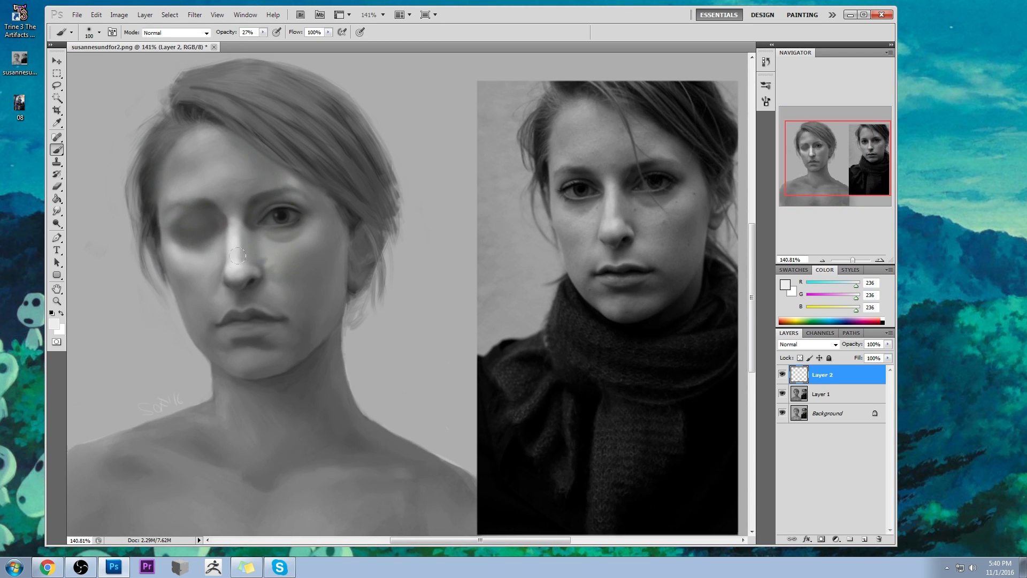
pyautogui.click(56, 223)
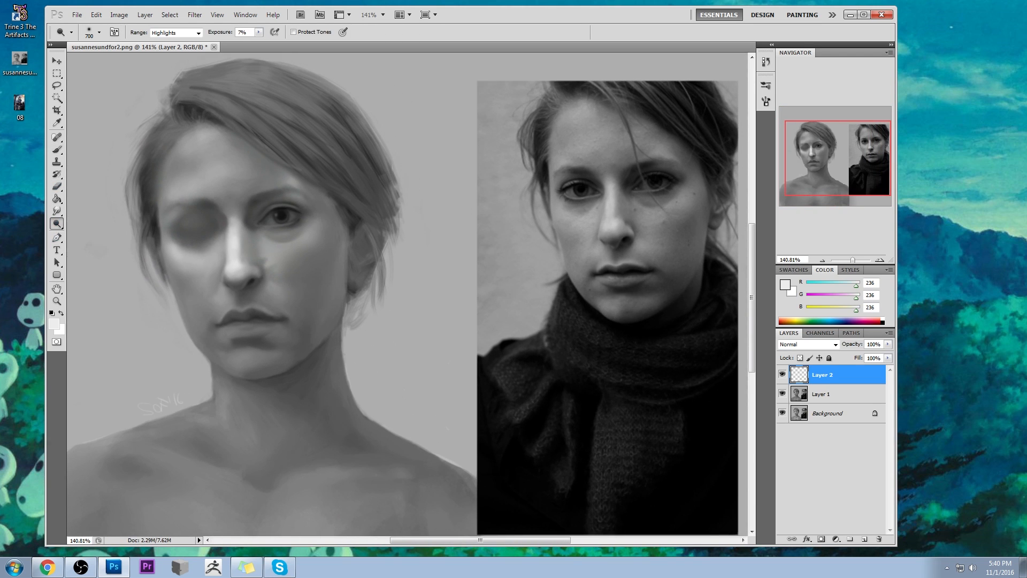
pyautogui.click(782, 374)
pyautogui.click(783, 375)
# - Trim the highlight along the side of the nose with a reduced eraser at 74% opacity, then smudge its edge
pyautogui.press('[')
pyautogui.press('e')
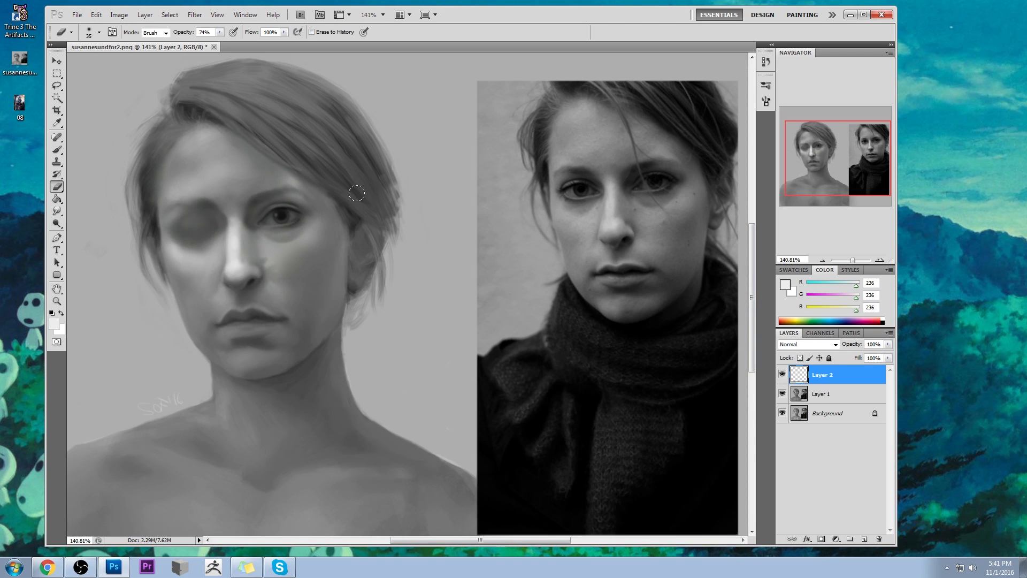
pyautogui.press('[')
pyautogui.press('[')
pyautogui.press('[')
pyautogui.press('[')
pyautogui.moveTo(229, 239); pyautogui.dragTo(227, 274)
pyautogui.moveTo(58, 211); pyautogui.dragTo(84, 231)
pyautogui.moveTo(230, 233); pyautogui.dragTo(230, 279)
# - Brush the nose highlight with a light grey (RGB 222) sampled from the nose at 27% opacity, toggling Layer 2 to compare
pyautogui.press('e')
pyautogui.press('b')
pyautogui.keyDown('alt'); pyautogui.click(240, 239); pyautogui.keyUp('alt')
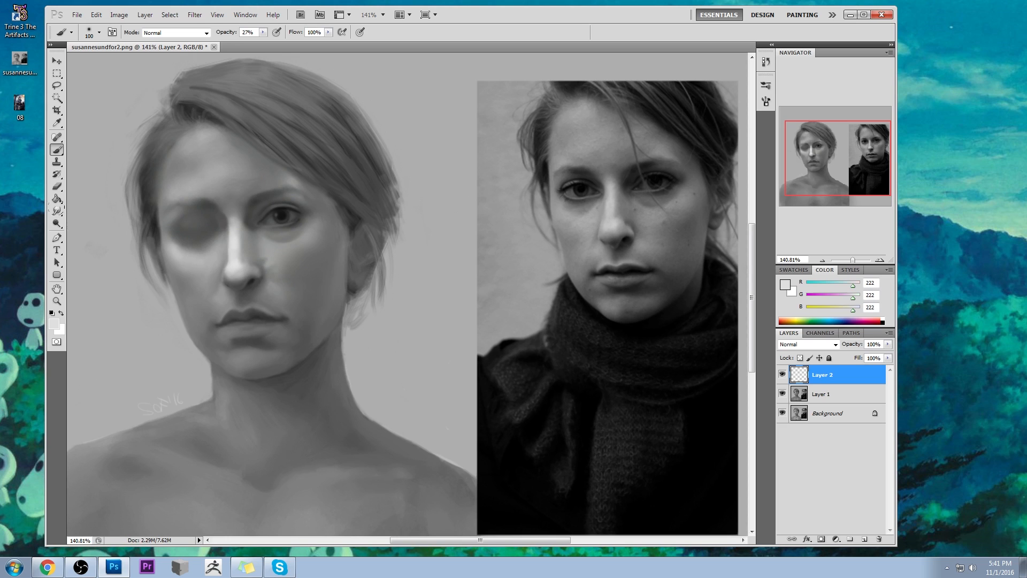
pyautogui.click(57, 223)
pyautogui.click(92, 223)
pyautogui.press('[')
pyautogui.click(782, 376)
pyautogui.click(783, 376)
pyautogui.click(783, 377)
pyautogui.click(782, 375)
# - Soften the cheek highlight with an 80 px eraser and brush light grey under the open eye, reducing the brush opacity to 16%
pyautogui.press('e')
pyautogui.press(']')
pyautogui.press(']')
pyautogui.press(']')
pyautogui.press(']')
pyautogui.press(']')
pyautogui.press(']')
pyautogui.press(']')
pyautogui.press(']')
pyautogui.press(']')
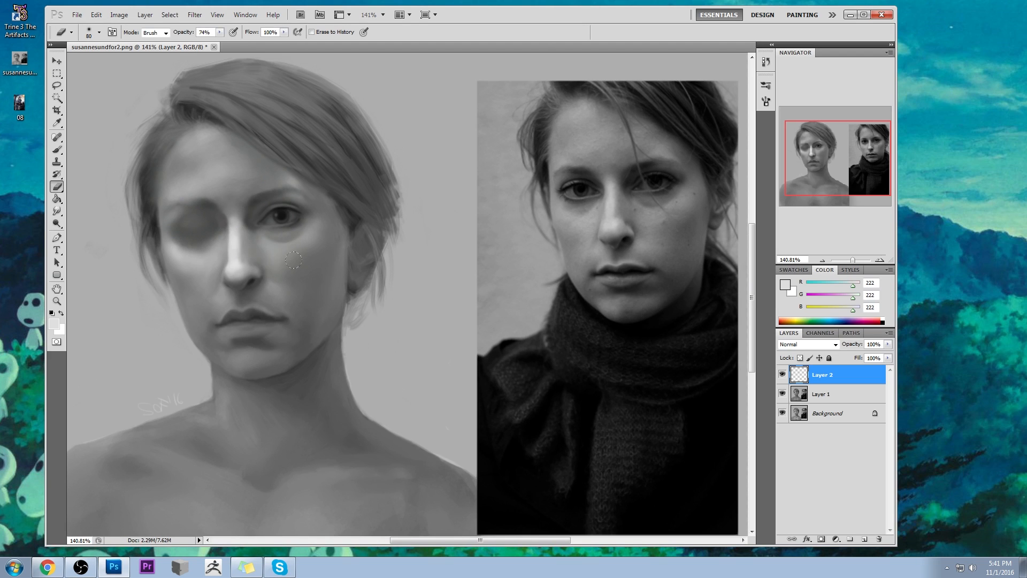
pyautogui.press('b')
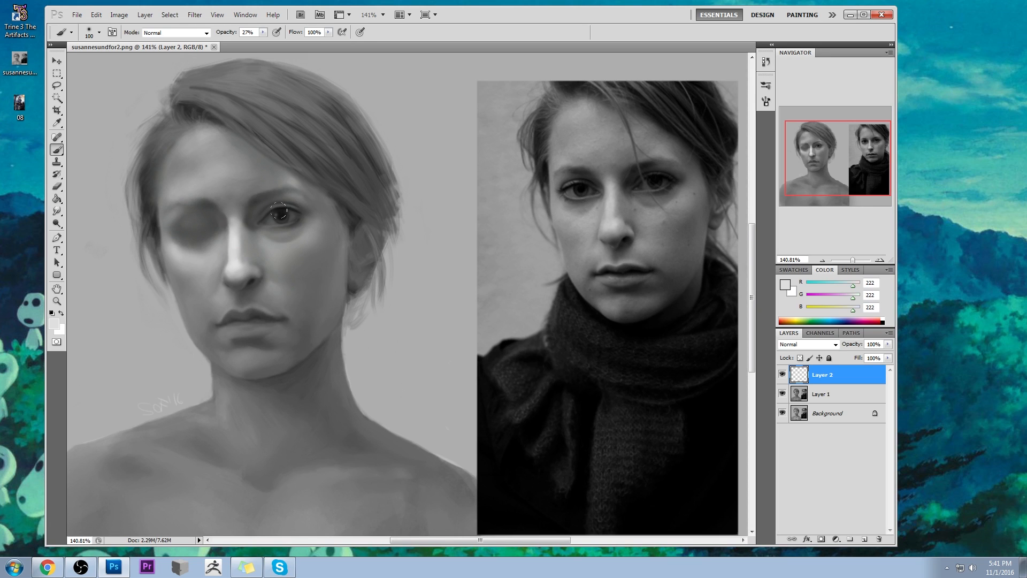
pyautogui.moveTo(294, 221)
pyautogui.mouseDown()
pyautogui.moveTo(300, 236)
pyautogui.moveTo(266, 234)
pyautogui.mouseUp()
pyautogui.moveTo(263, 33); pyautogui.dragTo(257, 42)
# - Erase the highlight spilling over the open eye with the eraser at 100% opacity, varying its size
pyautogui.press('e')
pyautogui.press('[')
pyautogui.press('[')
pyautogui.press('[')
pyautogui.press('[')
pyautogui.press('[')
pyautogui.press('[')
pyautogui.press('[')
pyautogui.press('[')
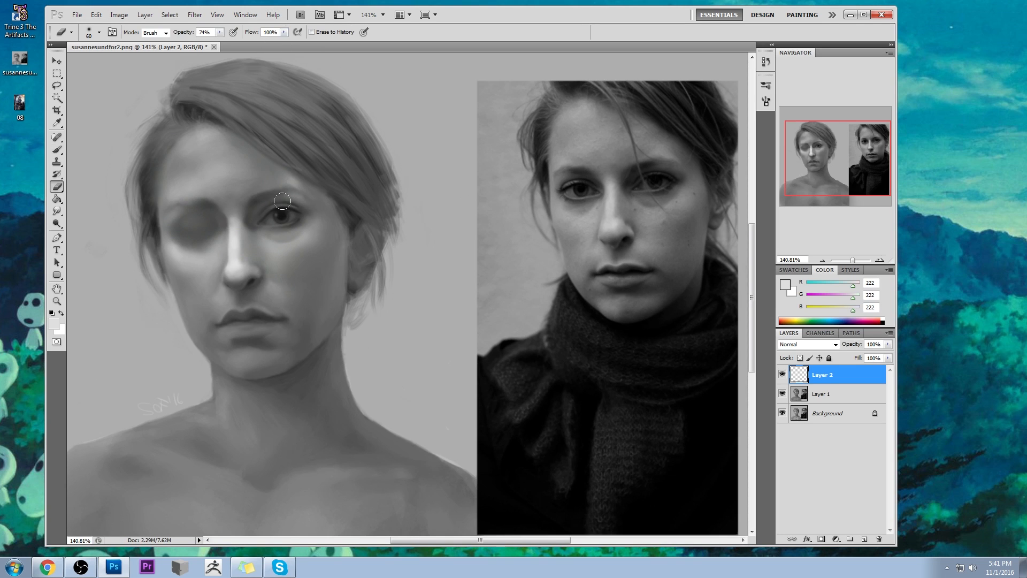
pyautogui.moveTo(219, 32); pyautogui.dragTo(300, 45)
pyautogui.press('[')
pyautogui.press('[')
pyautogui.press('[')
pyautogui.press(']')
pyautogui.press(']')
pyautogui.press(']')
pyautogui.press(']')
pyautogui.press(']')
pyautogui.moveTo(283, 216); pyautogui.dragTo(292, 213)
# - Touch up the highlight beside the nose with a 70 px brush at 16% opacity, an 80 px eraser and the Smudge tool
pyautogui.press('b')
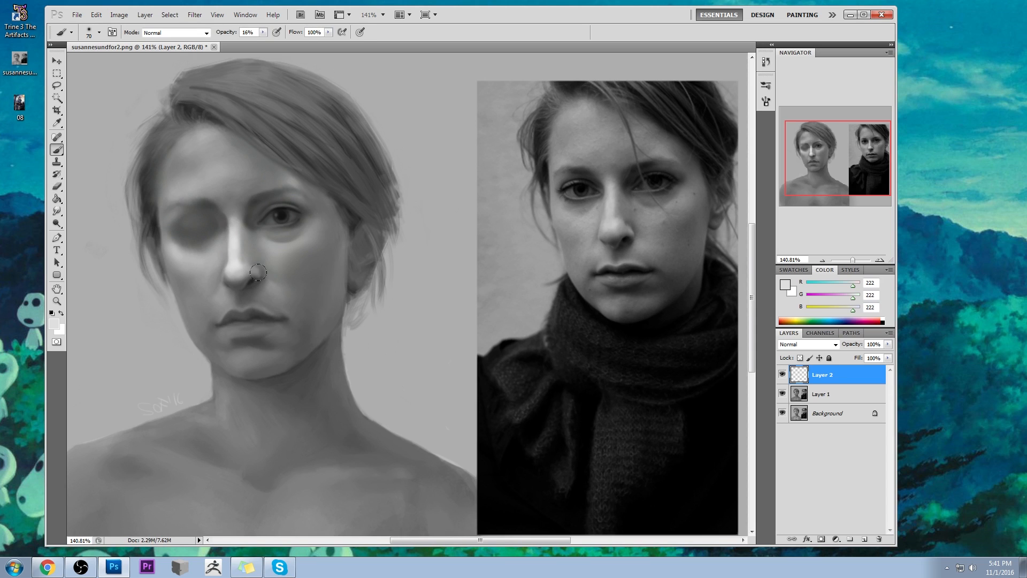
pyautogui.press('e')
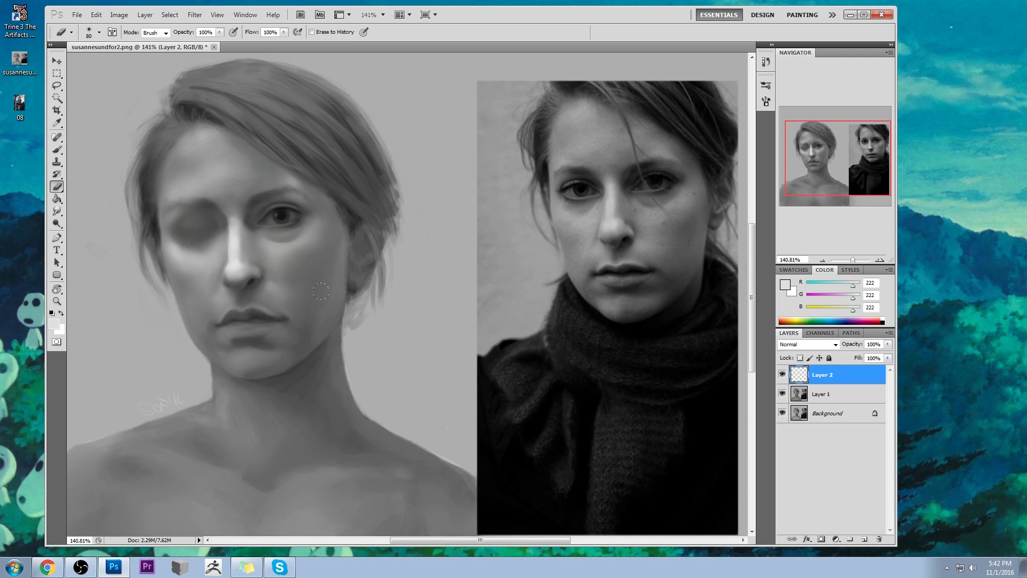
pyautogui.moveTo(57, 211); pyautogui.dragTo(101, 234)
# - Toggle Layer 2 to compare the highlights, and merge it down into Layer 1
pyautogui.click(781, 375)
pyautogui.click(782, 375)
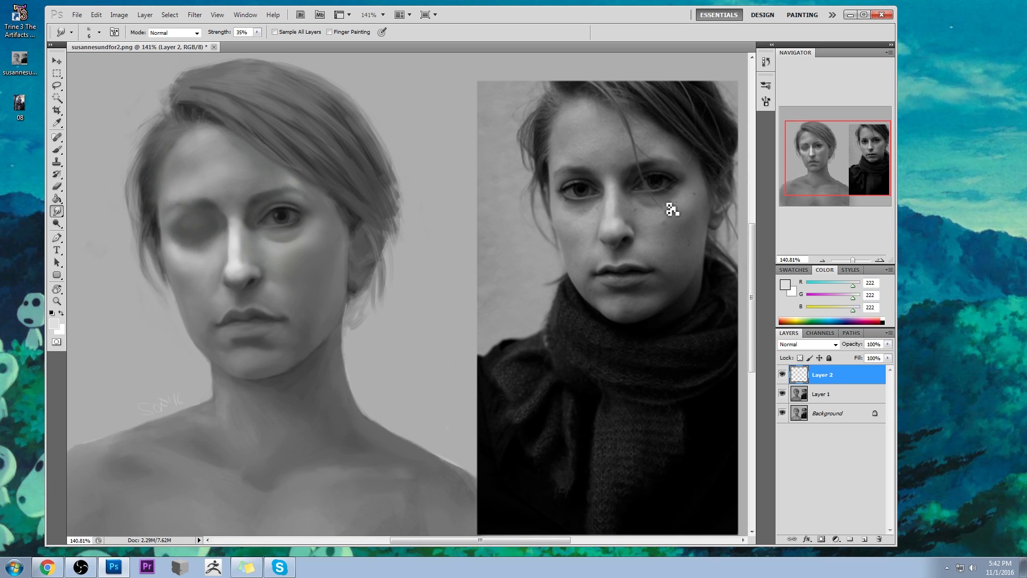
pyautogui.rightClick(838, 377)
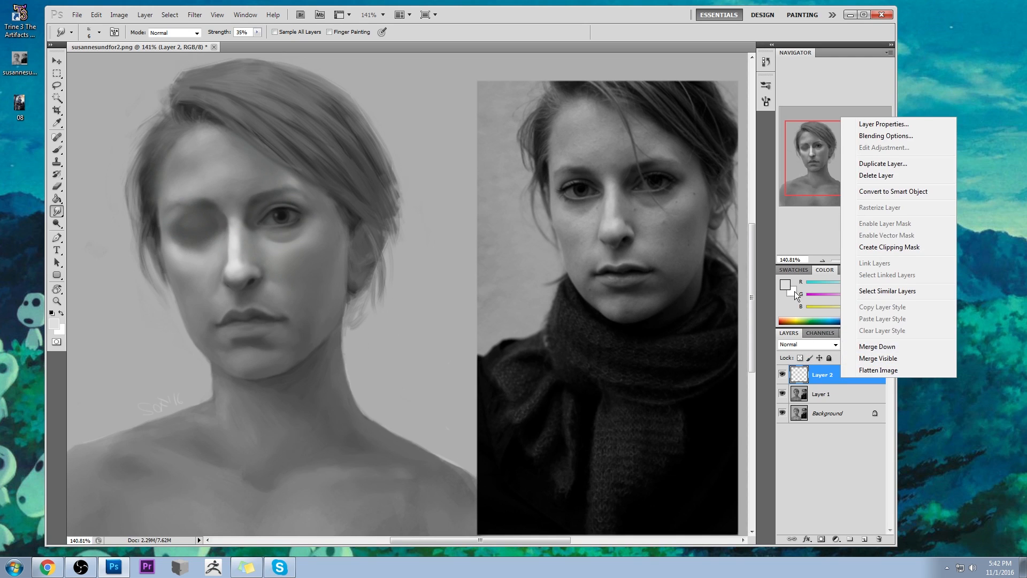
pyautogui.click(898, 347)
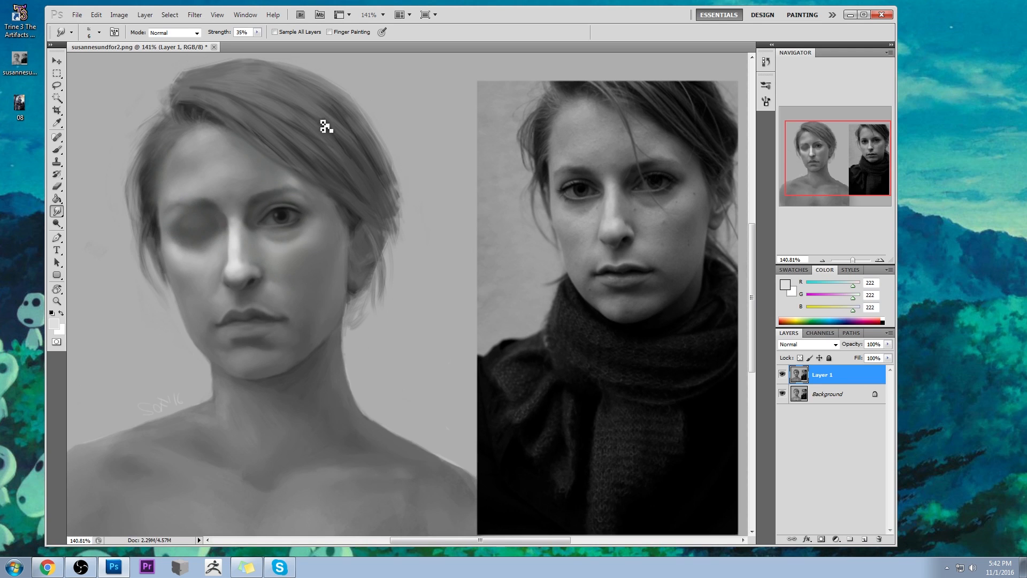
# - Refine the shading under the open eye with sampled greys and a small brush at 16% opacity, then smudge it at 35% strength
pyautogui.press('b')
pyautogui.keyDown('alt'); pyautogui.click(282, 237); pyautogui.keyUp('alt')
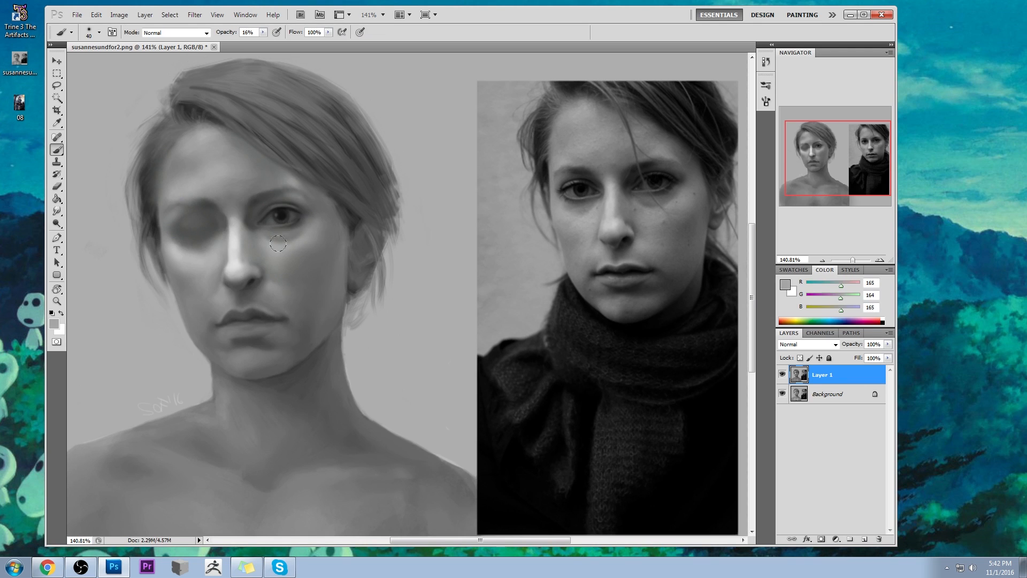
pyautogui.press('[')
pyautogui.press('[')
pyautogui.press('[')
pyautogui.press(']')
pyautogui.keyDown('alt'); pyautogui.click(259, 224); pyautogui.keyUp('alt')
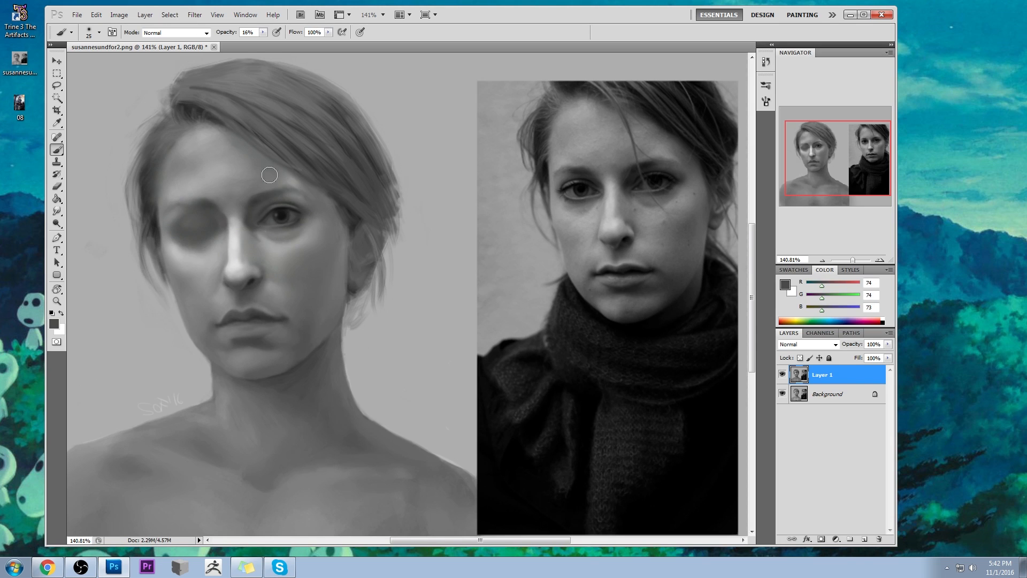
pyautogui.keyDown('alt'); pyautogui.click(256, 227); pyautogui.keyUp('alt')
pyautogui.click(57, 211)
pyautogui.click(95, 231)
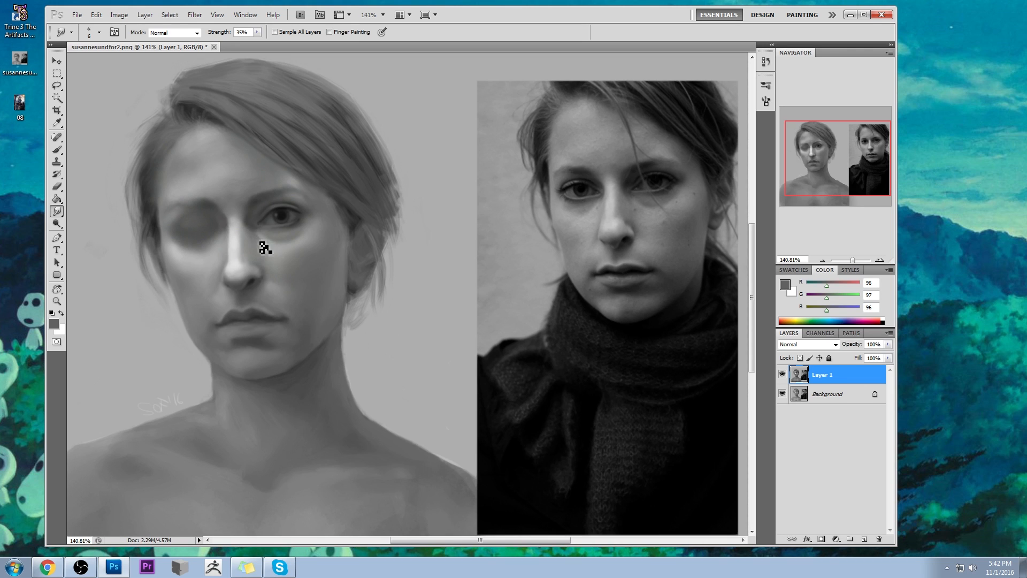
# - Repaint the shading at the open eye's inner corner with sampled greys, using a 35 px brush at 16% opacity, and blend it
pyautogui.press('b')
pyautogui.keyDown('alt'); pyautogui.click(119, 122); pyautogui.keyUp('alt')
pyautogui.keyDown('alt'); pyautogui.click(261, 231); pyautogui.keyUp('alt')
pyautogui.keyDown('alt'); pyautogui.click(264, 241); pyautogui.keyUp('alt')
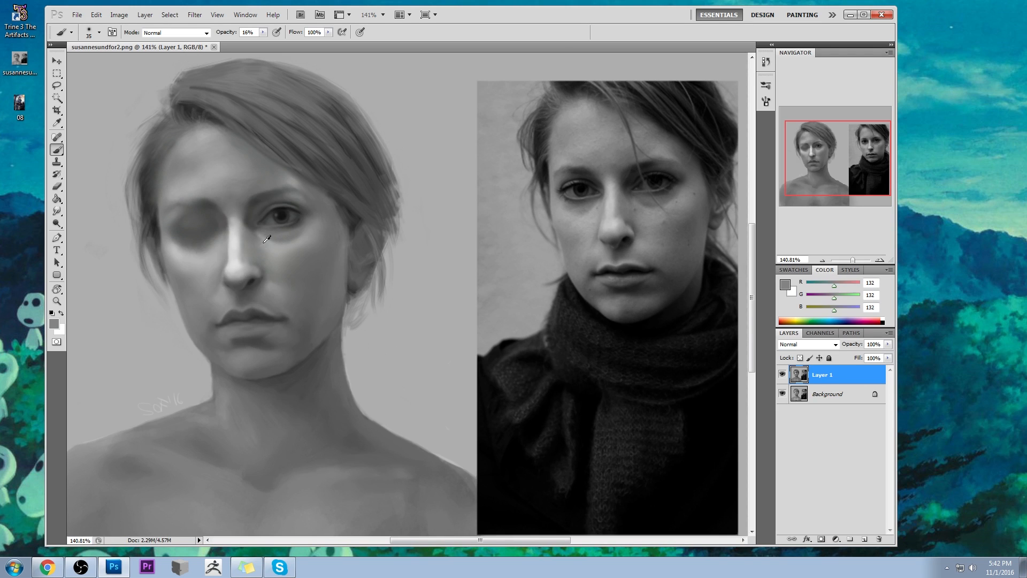
pyautogui.keyDown('alt'); pyautogui.click(262, 237); pyautogui.keyUp('alt')
pyautogui.keyDown('alt'); pyautogui.click(256, 222); pyautogui.keyUp('alt')
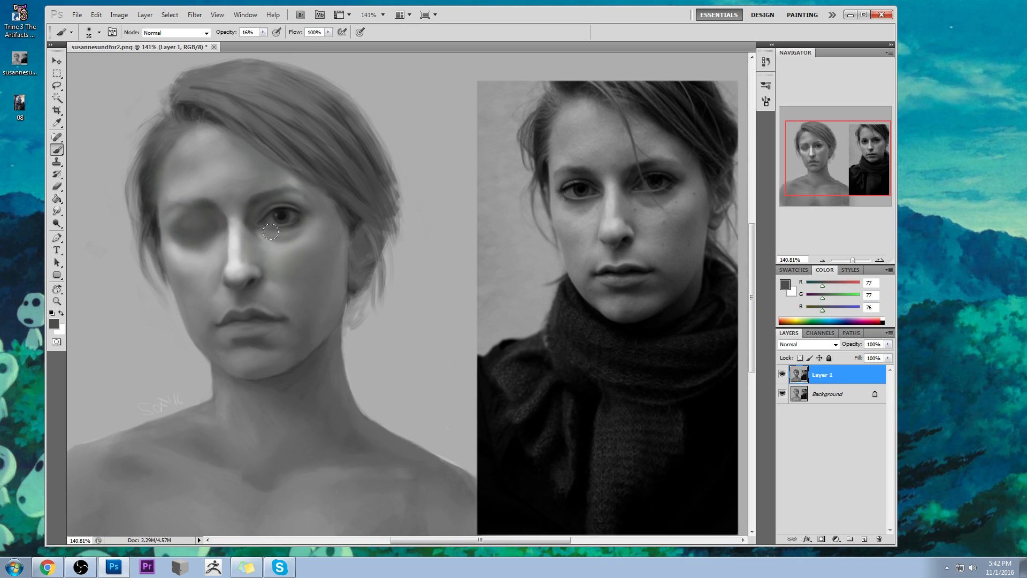
pyautogui.click(56, 211)
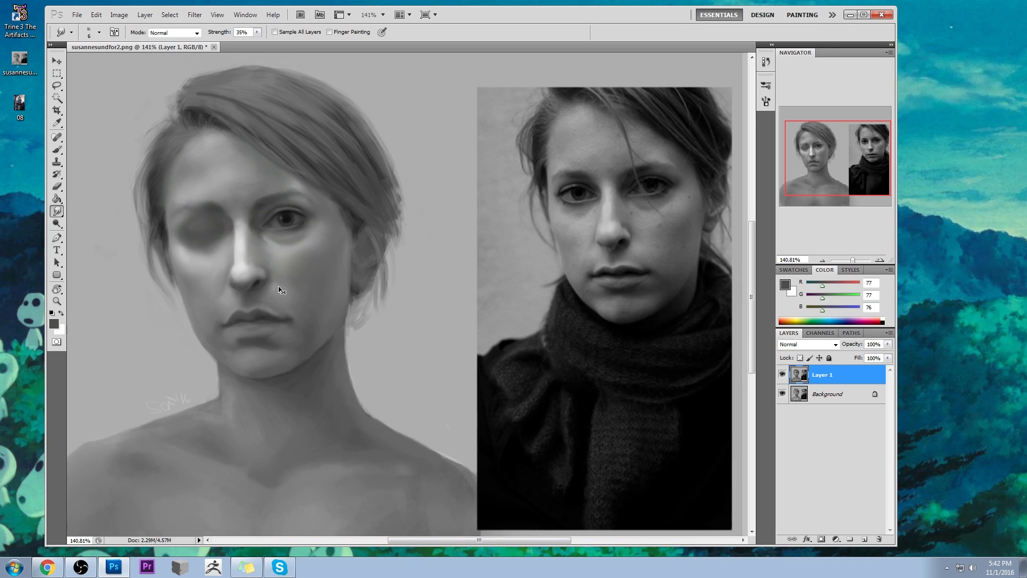
# - Create a new layer and paint a light grey highlight above the upper lip with a 70 px brush at 16% opacity
pyautogui.hotkey('ctrl', '-')
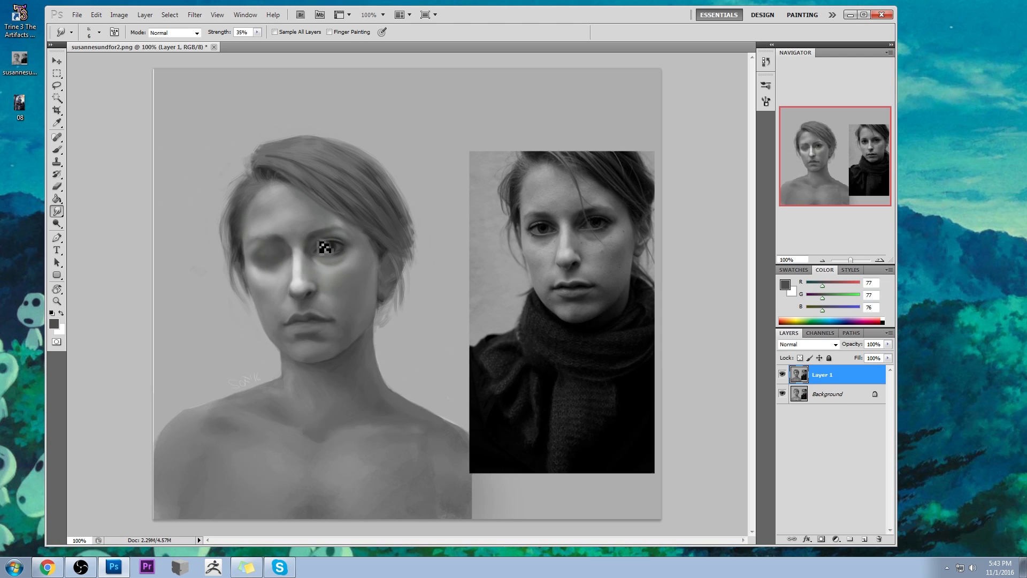
pyautogui.press('b')
pyautogui.press(']')
pyautogui.press(']')
pyautogui.press(']')
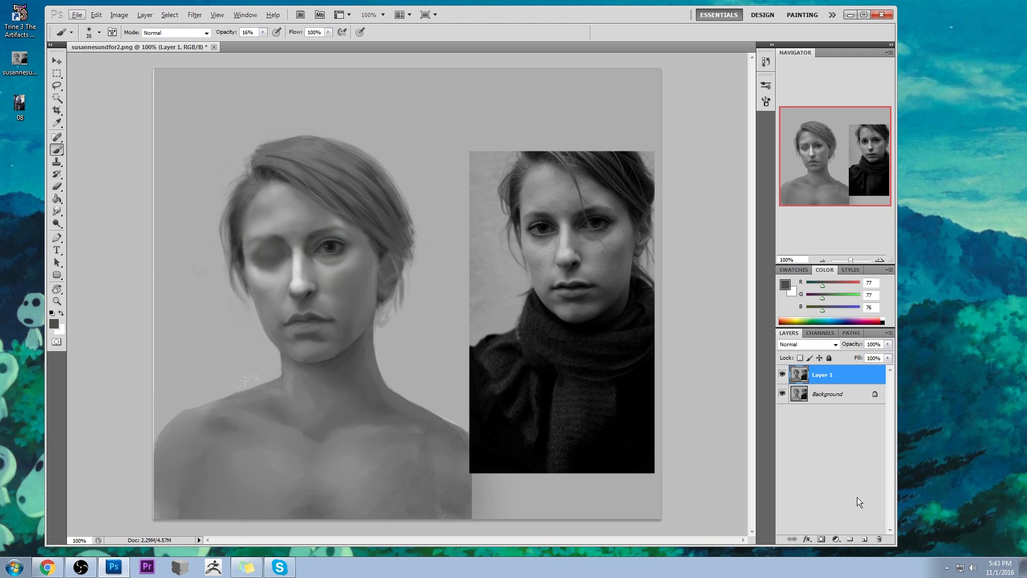
pyautogui.click(864, 538)
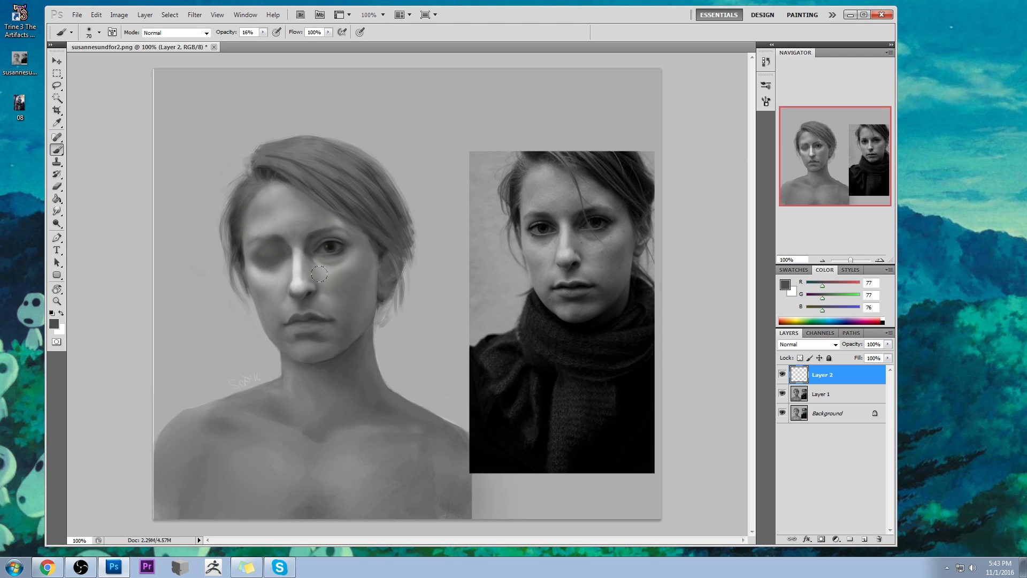
pyautogui.keyDown('alt'); pyautogui.click(318, 290); pyautogui.keyUp('alt')
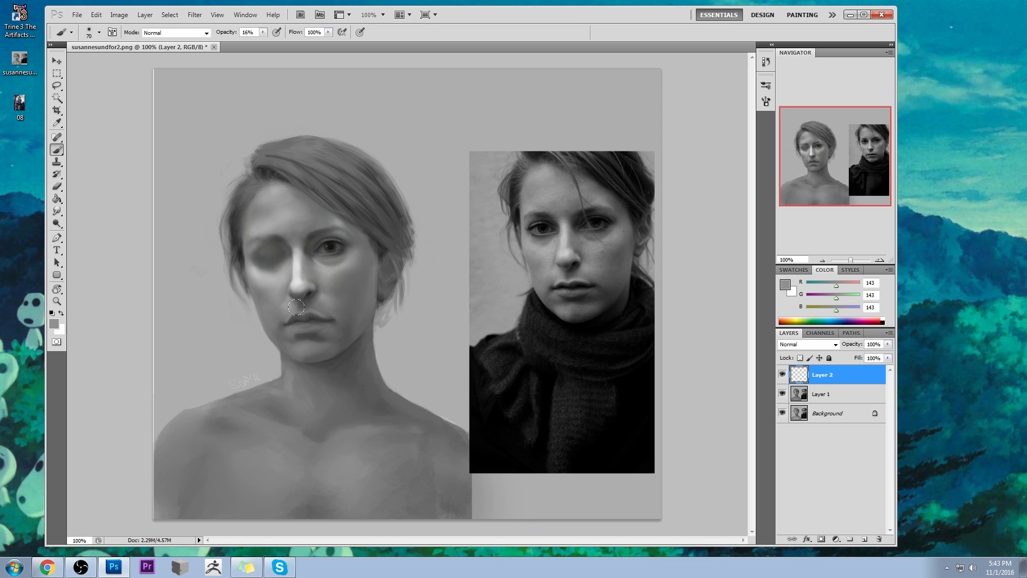
pyautogui.keyDown('alt'); pyautogui.click(303, 278); pyautogui.keyUp('alt')
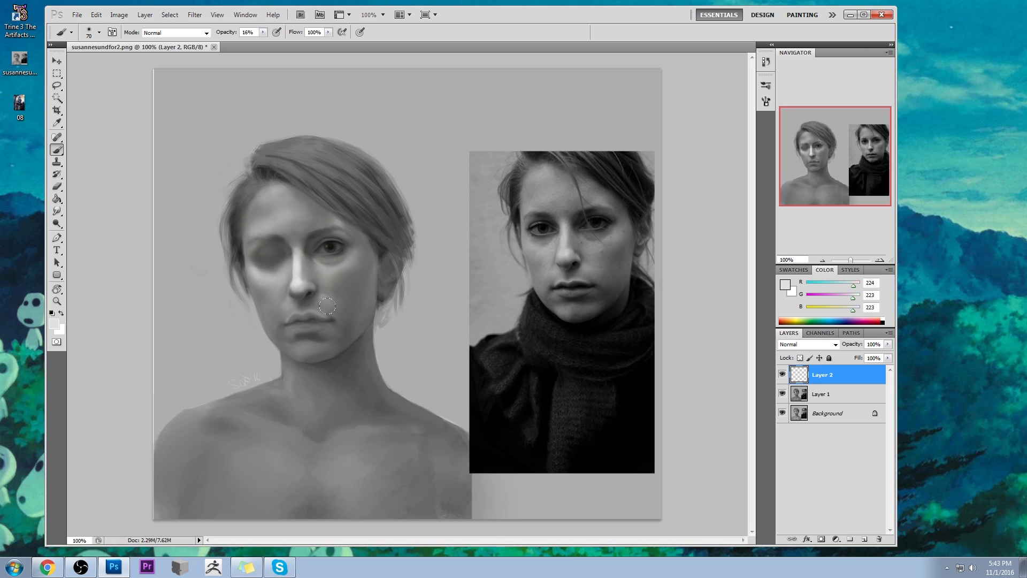
# - Erase the excess highlight around the lips with a resized eraser at 100% opacity
pyautogui.press('e')
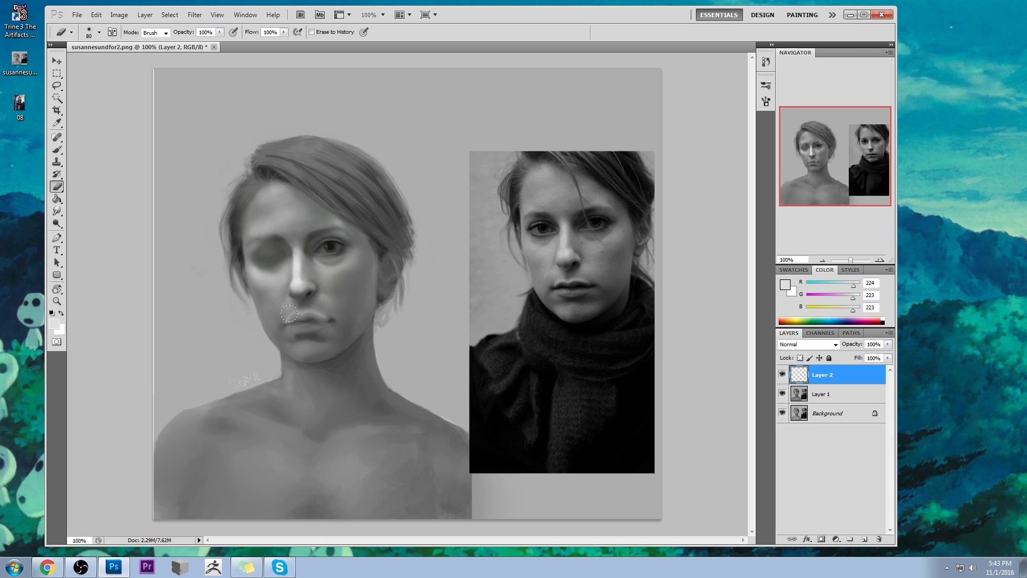
pyautogui.press('[')
pyautogui.press('[')
pyautogui.press('[')
pyautogui.moveTo(290, 324)
pyautogui.mouseDown()
pyautogui.moveTo(324, 320)
pyautogui.moveTo(292, 296)
pyautogui.moveTo(318, 314)
pyautogui.mouseUp()
pyautogui.press(']')
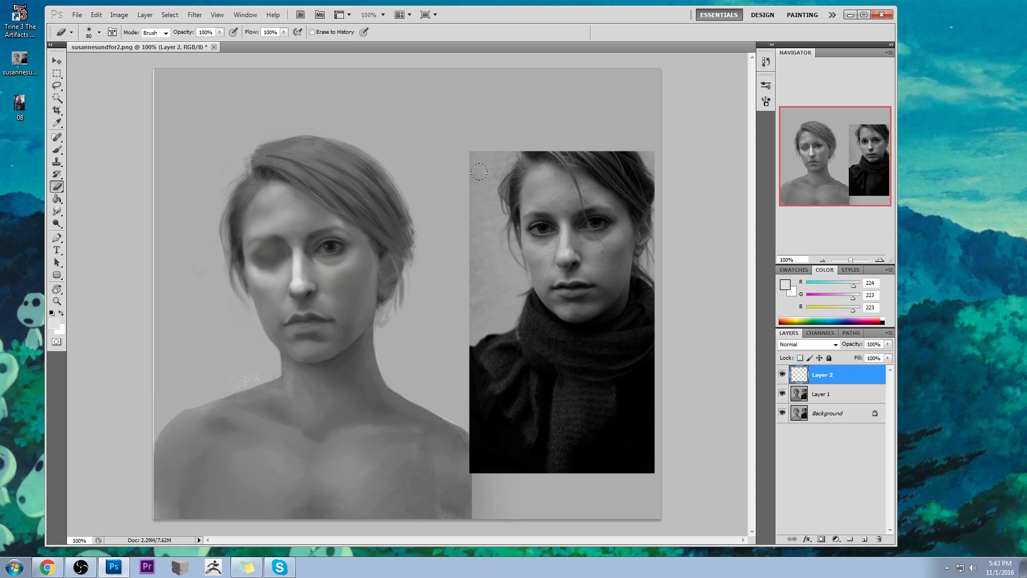
# - Merge Layer 2 down into Layer 1 and reshape the mouth corners with Liquify at brush size 91
pyautogui.rightClick(828, 378)
pyautogui.click(856, 343)
pyautogui.click(191, 16)
pyautogui.click(214, 71)
pyautogui.moveTo(287, 306); pyautogui.dragTo(285, 303)
pyautogui.moveTo(238, 315); pyautogui.dragTo(236, 314)
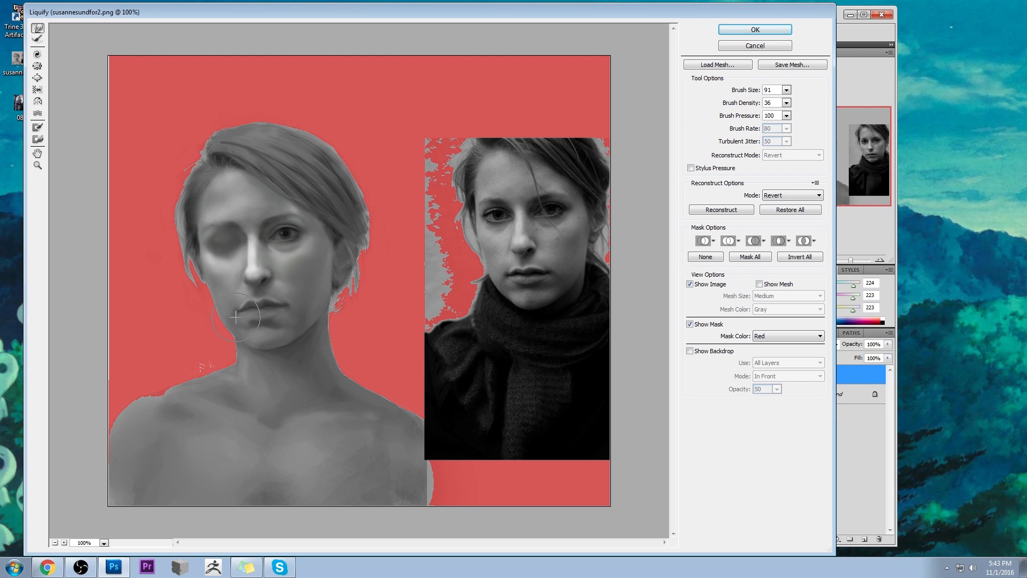
pyautogui.click(754, 29)
# - Deepen the lip shading with a sampled dark grey (RGB 69) and a 25 px brush at 16% opacity, then smudge it
pyautogui.keyDown('alt'); pyautogui.click(312, 331); pyautogui.keyUp('alt')
pyautogui.moveTo(322, 333)
pyautogui.mouseDown()
pyautogui.moveTo(290, 332)
pyautogui.moveTo(310, 338)
pyautogui.moveTo(291, 334)
pyautogui.moveTo(330, 324)
pyautogui.moveTo(308, 338)
pyautogui.moveTo(319, 336)
pyautogui.moveTo(330, 327)
pyautogui.moveTo(292, 332)
pyautogui.moveTo(312, 339)
pyautogui.moveTo(289, 332)
pyautogui.moveTo(323, 332)
pyautogui.mouseUp()
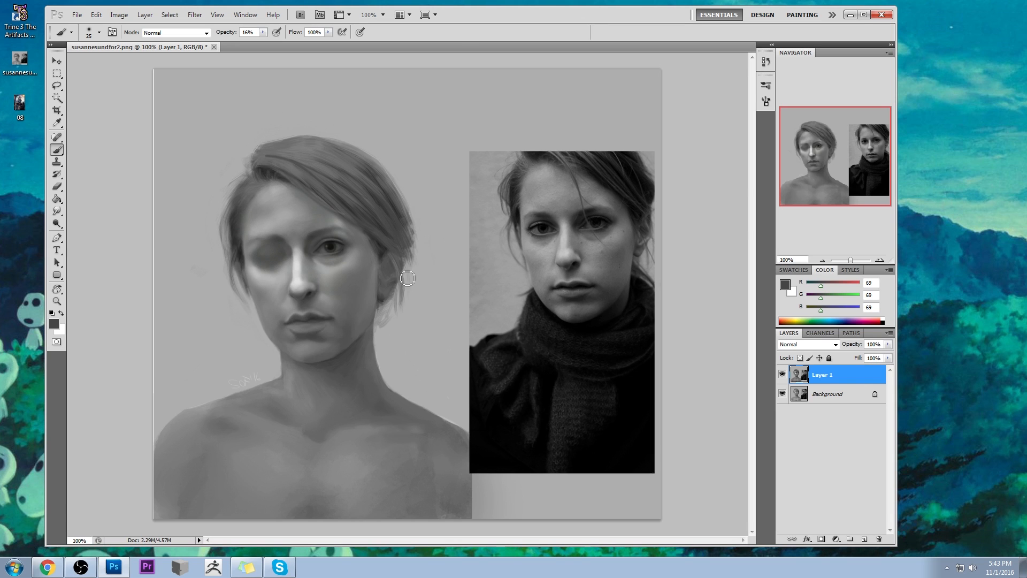
pyautogui.click(56, 211)
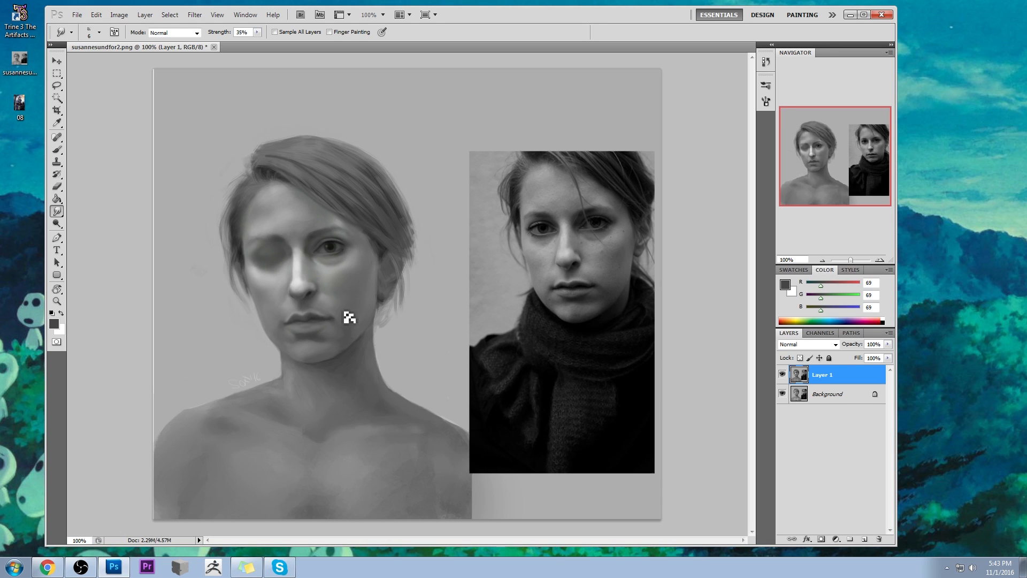
pyautogui.press('b')
# - Select the narrow dark line between the upper and lower lips with the Lasso tool at 1 px feather
pyautogui.press('z')
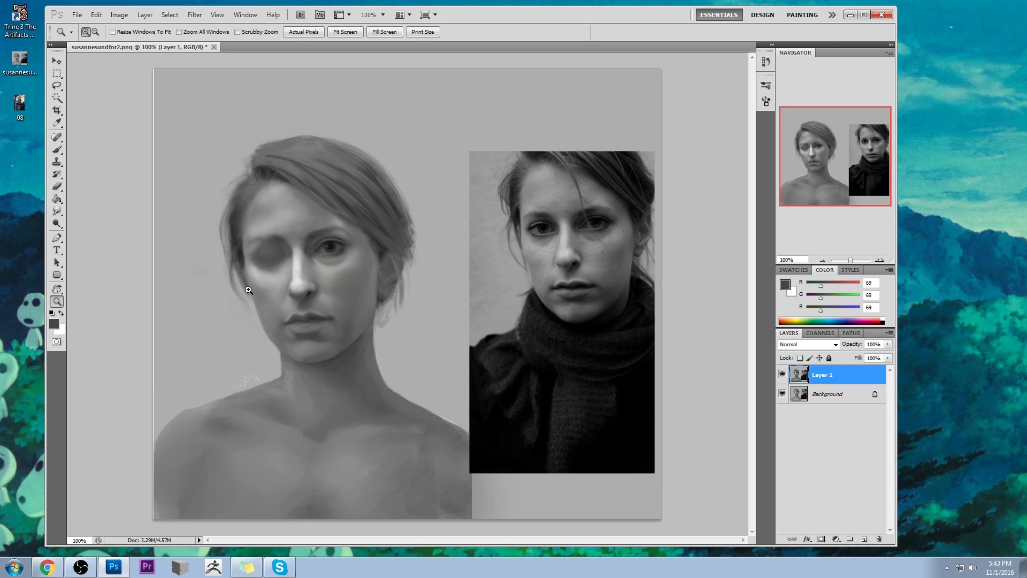
pyautogui.moveTo(249, 291); pyautogui.dragTo(336, 354)
pyautogui.press('l')
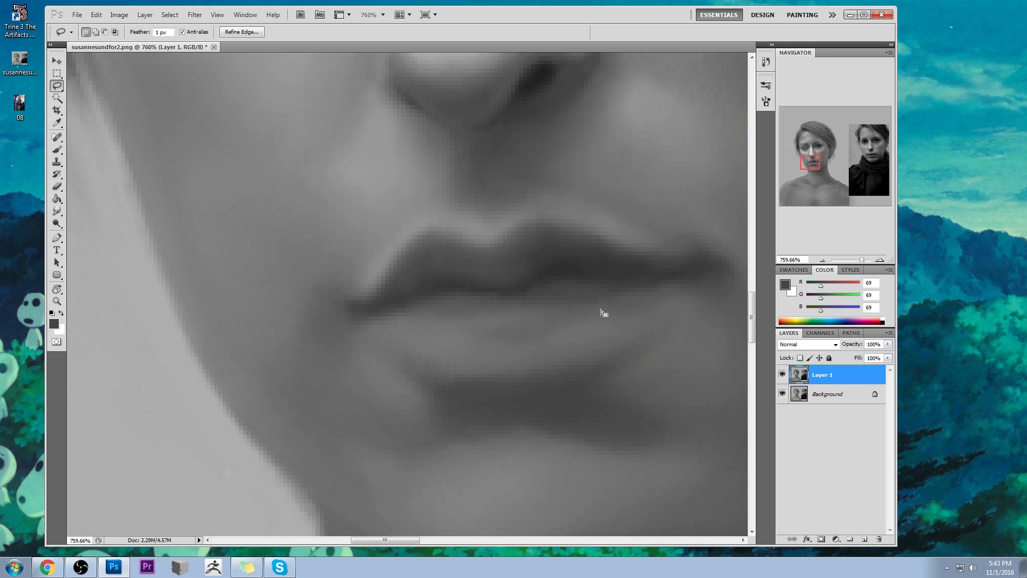
pyautogui.moveTo(601, 309); pyautogui.dragTo(459, 310)
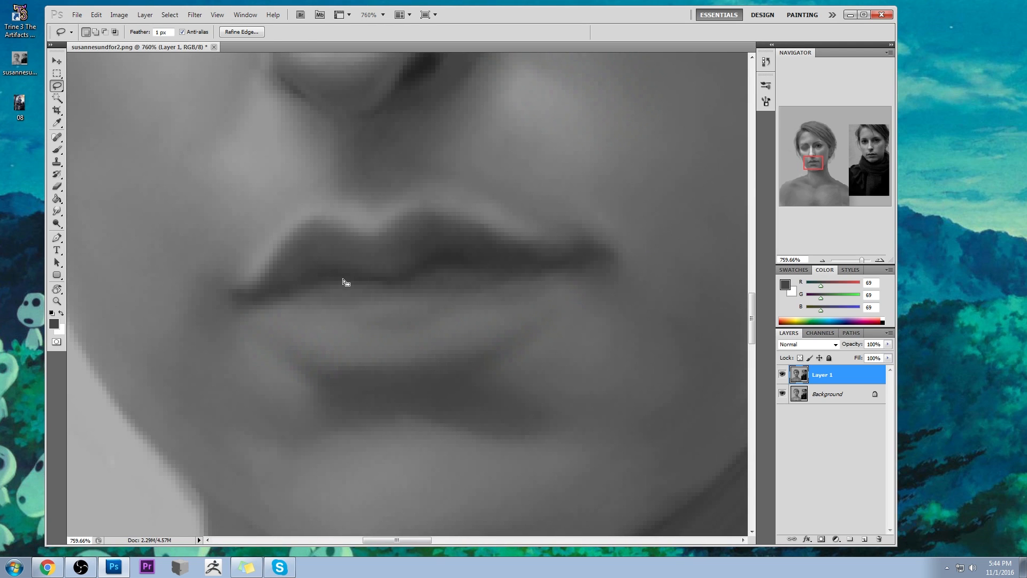
pyautogui.hotkey('ctrl', 'd')
pyautogui.moveTo(454, 263)
pyautogui.mouseDown()
pyautogui.moveTo(564, 264)
pyautogui.moveTo(400, 278)
pyautogui.mouseUp()
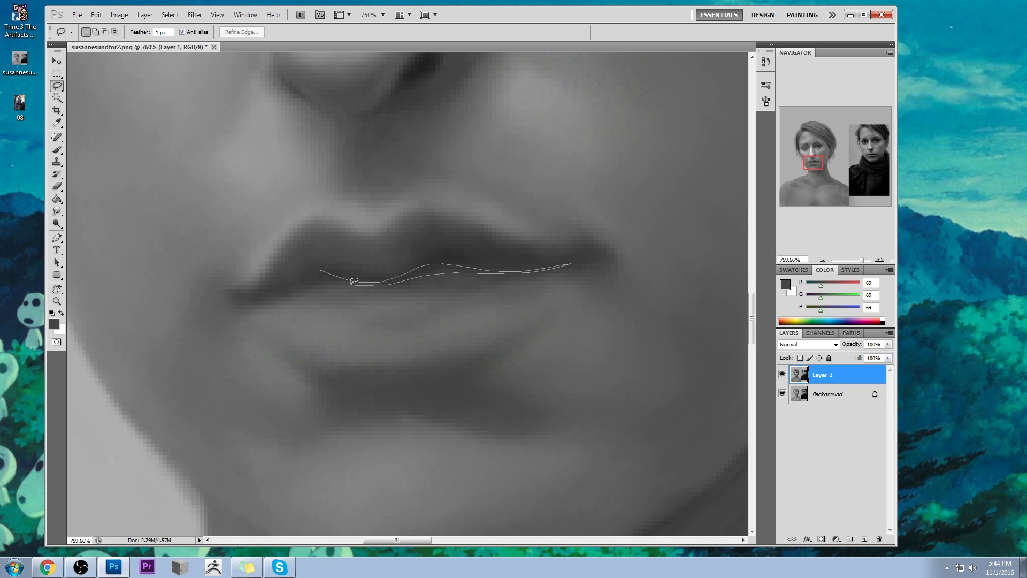
pyautogui.moveTo(318, 272)
pyautogui.mouseDown()
pyautogui.moveTo(517, 270)
pyautogui.moveTo(286, 292)
pyautogui.mouseUp()
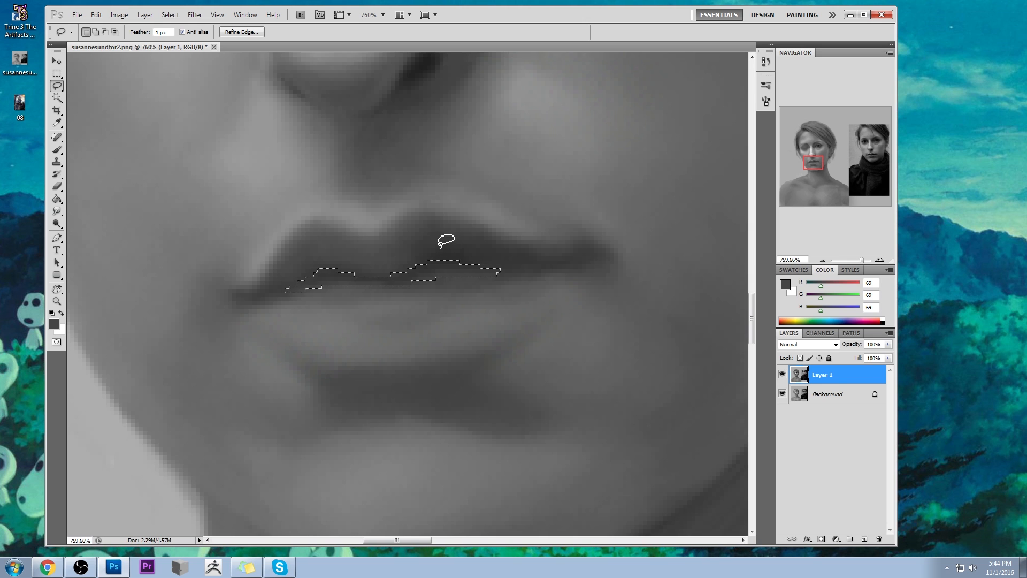
# - Create a new layer and darken the selected lip line with near-black (RGB 5) sampled from the reference, using an enlarged brush at 16% opacity
pyautogui.hotkey('ctrl', '0')
pyautogui.hotkey('ctrl', '-')
pyautogui.press('b')
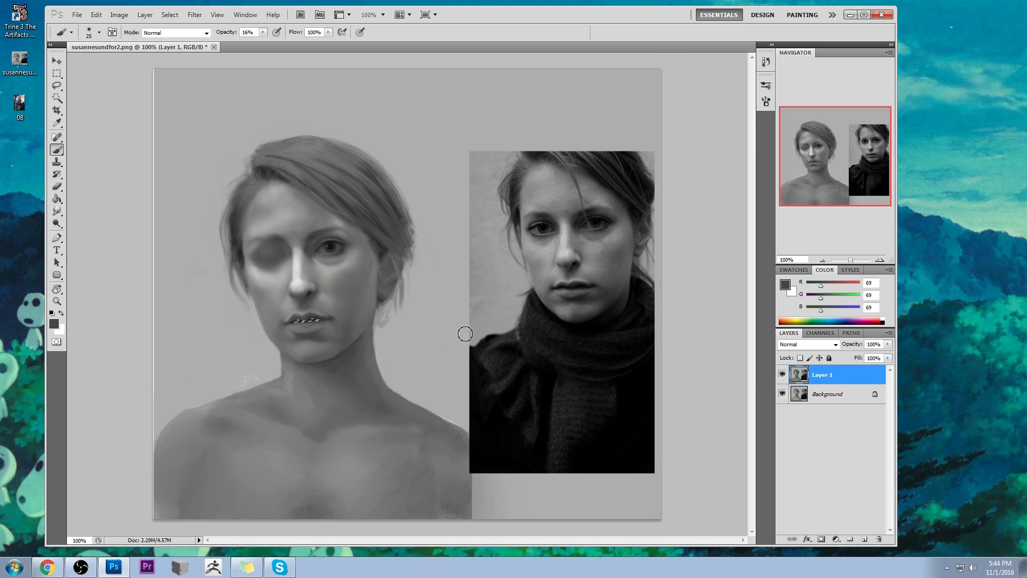
pyautogui.click(864, 539)
pyautogui.keyDown('alt'); pyautogui.click(560, 312); pyautogui.keyUp('alt')
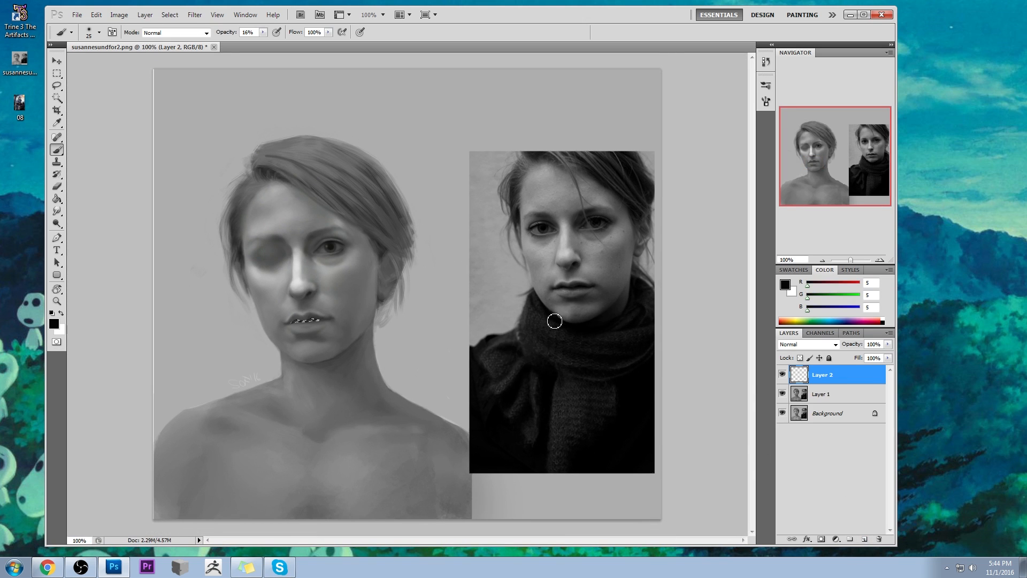
pyautogui.press(']')
pyautogui.press(']')
# - Deselect the lip line and blend its darkened edge with the Smudge tool at 35% strength
pyautogui.press('m')
pyautogui.rightClick(330, 295)
pyautogui.click(359, 300)
pyautogui.click(57, 210)
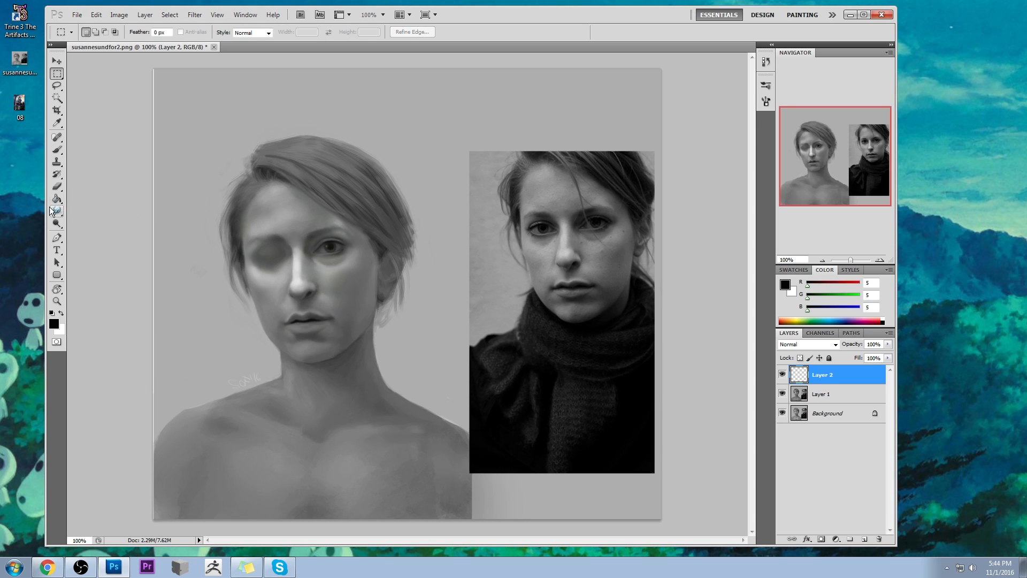
pyautogui.click(98, 232)
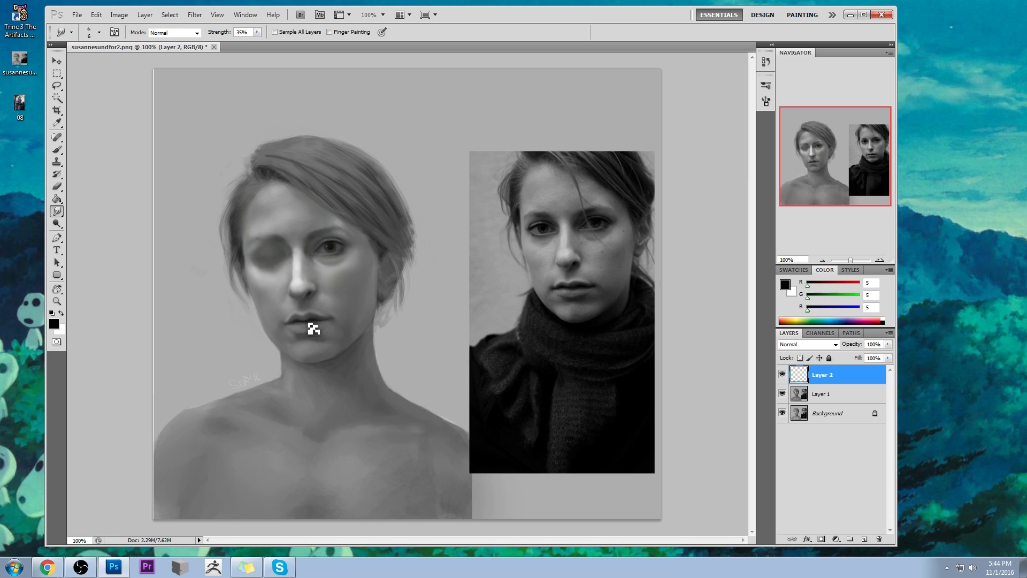
# - Smudge the lip line's last edge, reduce its layer's fill to 64% and merge it down into Layer 1
pyautogui.moveTo(313, 326)
pyautogui.mouseDown()
pyautogui.moveTo(305, 322)
pyautogui.moveTo(314, 330)
pyautogui.mouseUp()
pyautogui.click(782, 375)
pyautogui.click(888, 358)
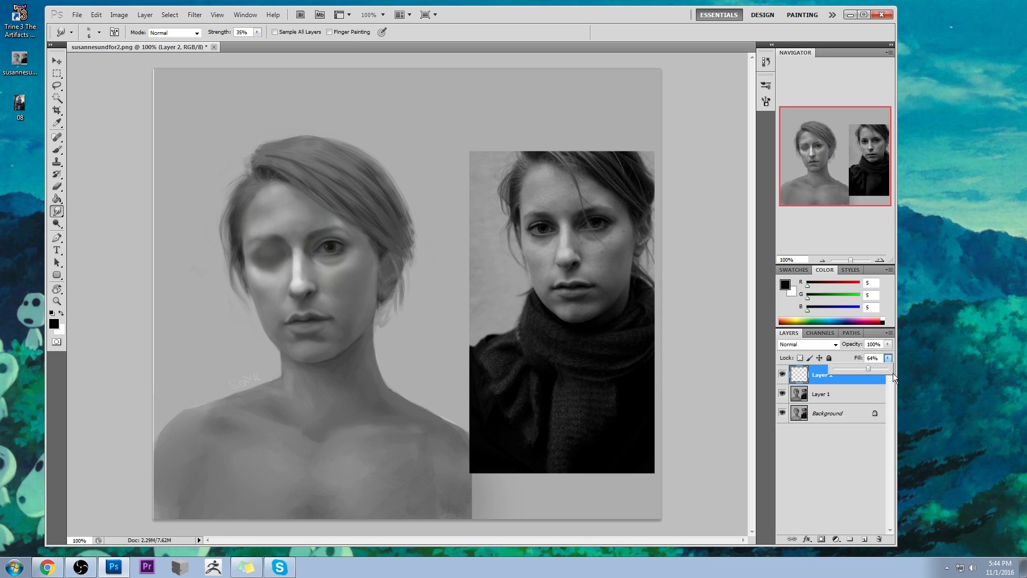
pyautogui.rightClick(819, 374)
pyautogui.click(854, 344)
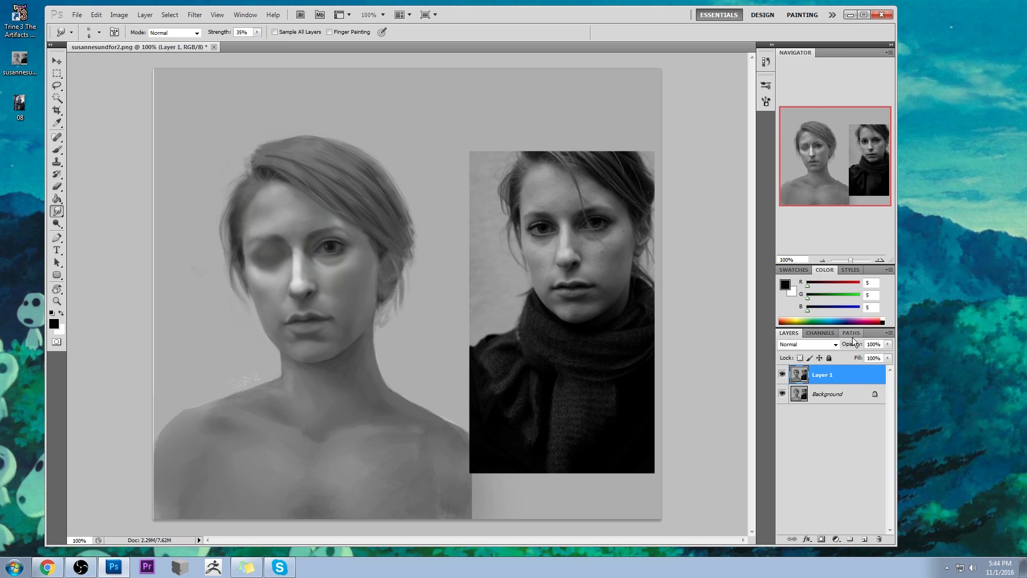
# - Create a new layer, shade the mouth corners with near-black (RGB 5) at 16% opacity, and smudge the shading
pyautogui.click(863, 539)
pyautogui.press('b')
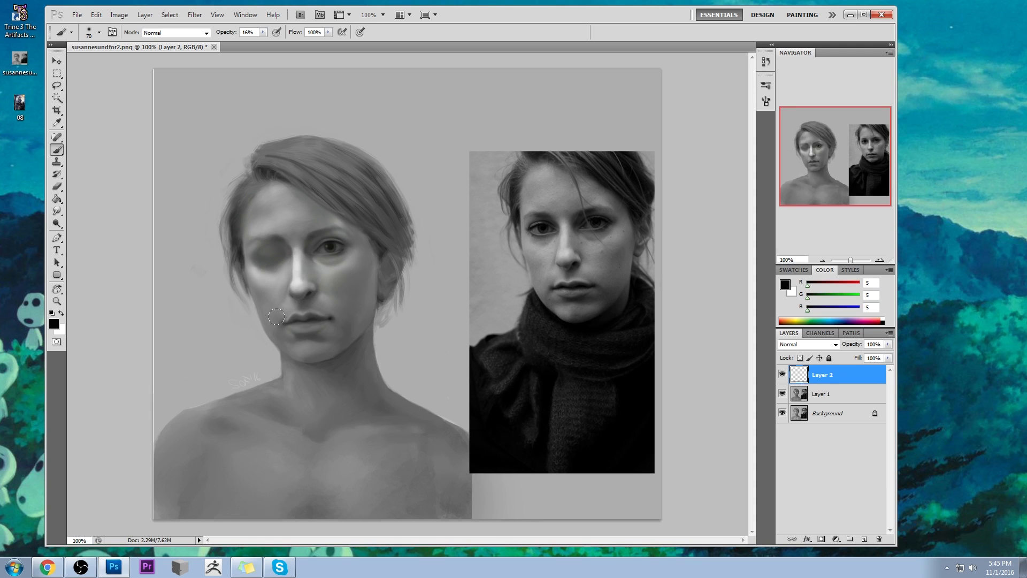
pyautogui.moveTo(56, 210); pyautogui.dragTo(103, 232)
pyautogui.press(']')
pyautogui.press(']')
pyautogui.press(']')
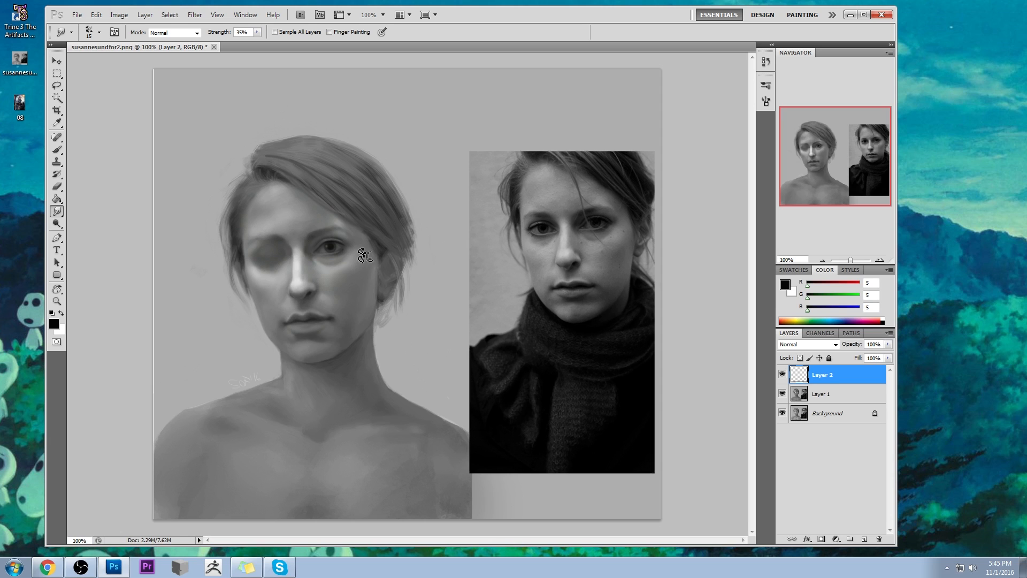
# - Erase excess shading around the mouth corners and touch them up with a sampled dark grey (RGB 50)
pyautogui.press('e')
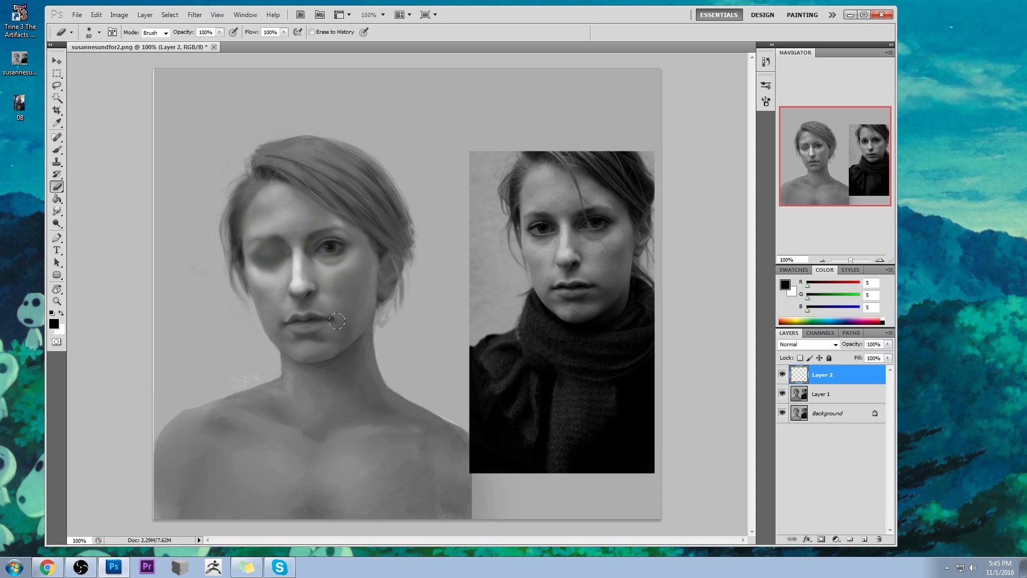
pyautogui.press('b')
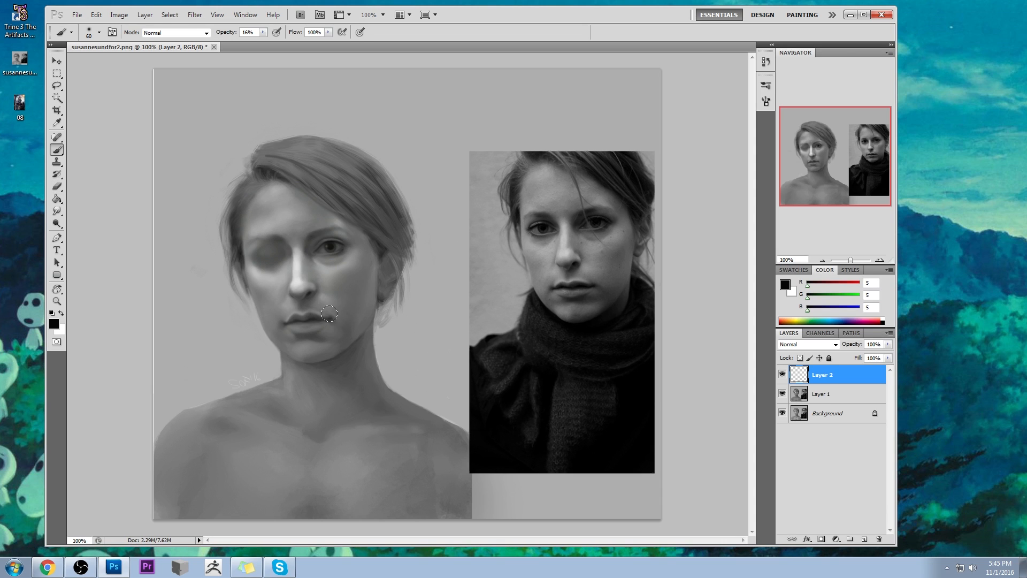
pyautogui.keyDown('alt'); pyautogui.click(330, 318); pyautogui.keyUp('alt')
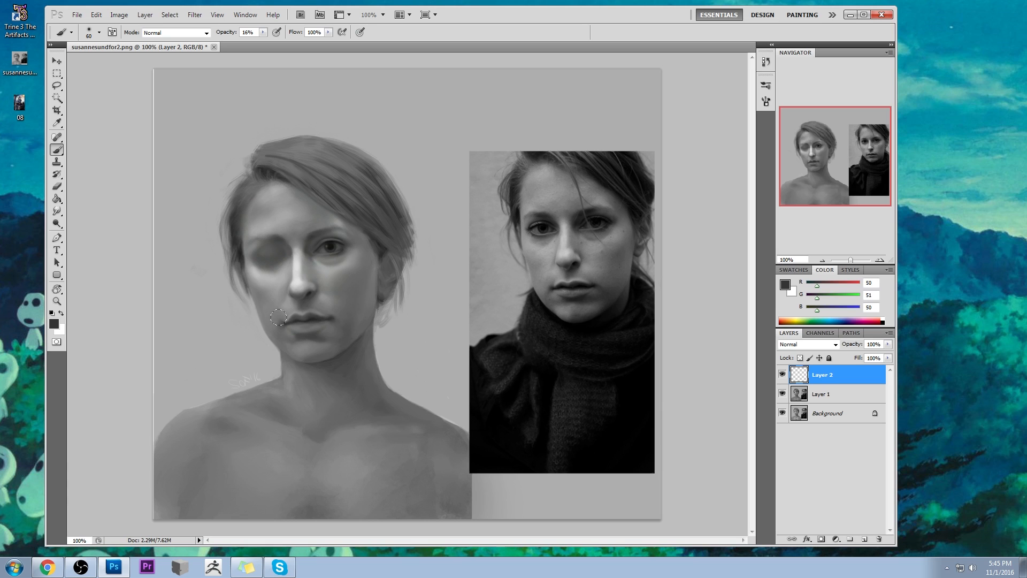
pyautogui.press('e')
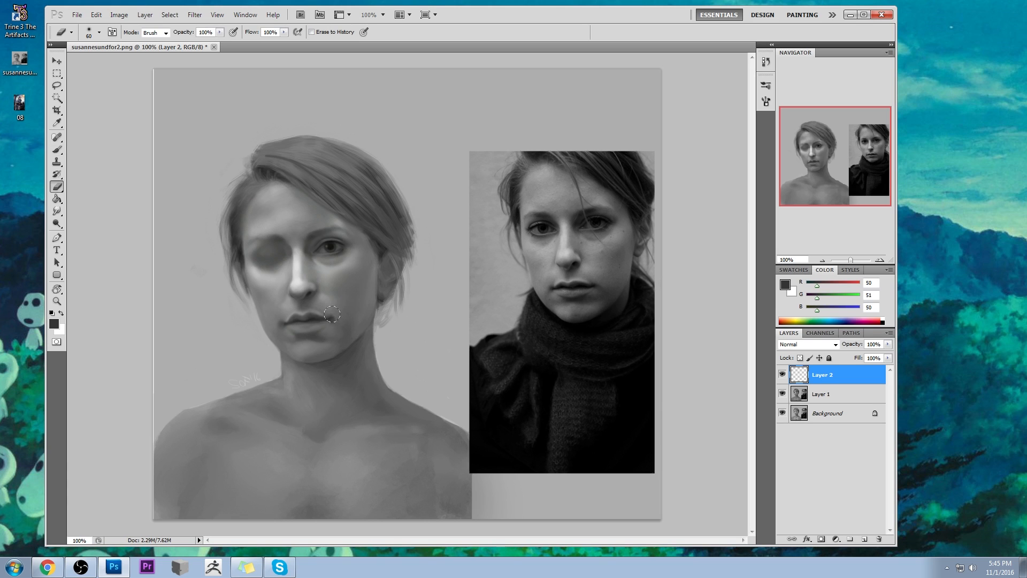
pyautogui.press('b')
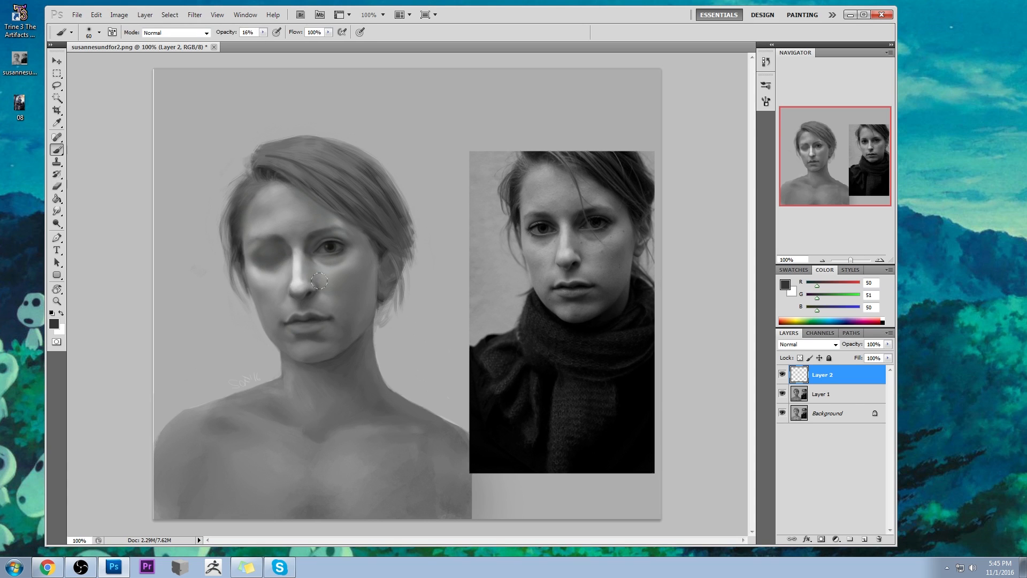
# - Darken the mouth corners with near-black (RGB 21) sampled from the open eye and a 30 px brush, then smudge them
pyautogui.keyDown('alt'); pyautogui.click(332, 241); pyautogui.keyUp('alt')
pyautogui.press('[')
pyautogui.press('[')
pyautogui.press('[')
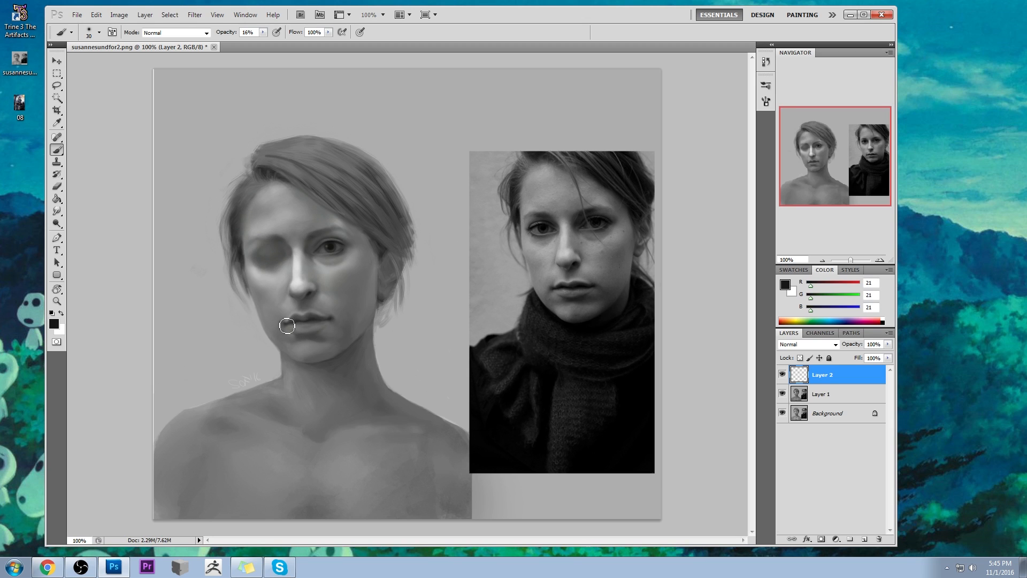
pyautogui.moveTo(330, 321)
pyautogui.mouseDown()
pyautogui.moveTo(285, 326)
pyautogui.moveTo(330, 321)
pyautogui.mouseUp()
pyautogui.moveTo(60, 211); pyautogui.dragTo(79, 227)
pyautogui.click(80, 229)
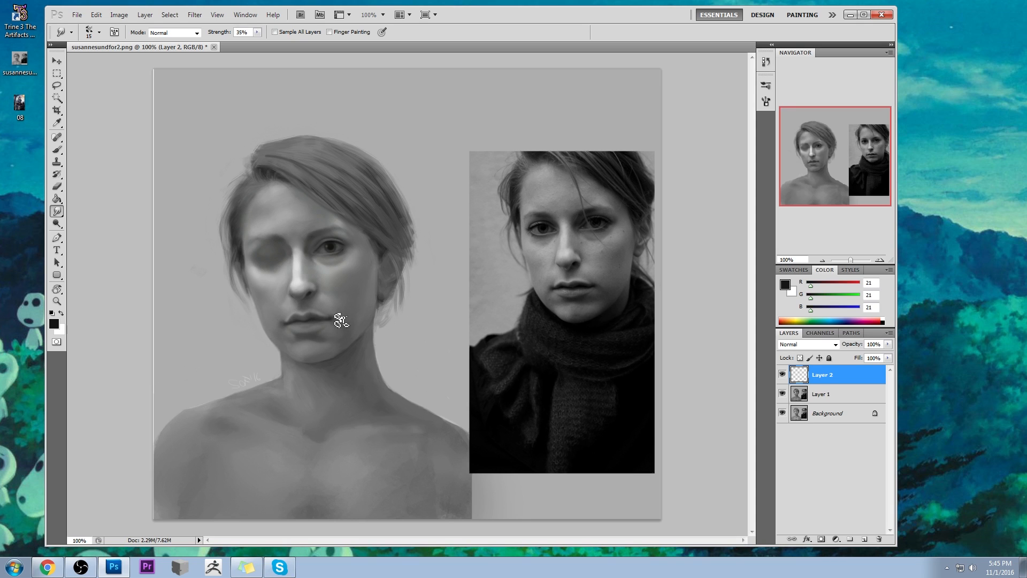
# - Touch up the skin at the left mouth corner with a sampled mid grey (RGB 138), raising the brush opacity to 35%
pyautogui.press('b')
pyautogui.keyDown('alt'); pyautogui.click(286, 317); pyautogui.keyUp('alt')
pyautogui.keyDown('alt'); pyautogui.click(294, 308); pyautogui.keyUp('alt')
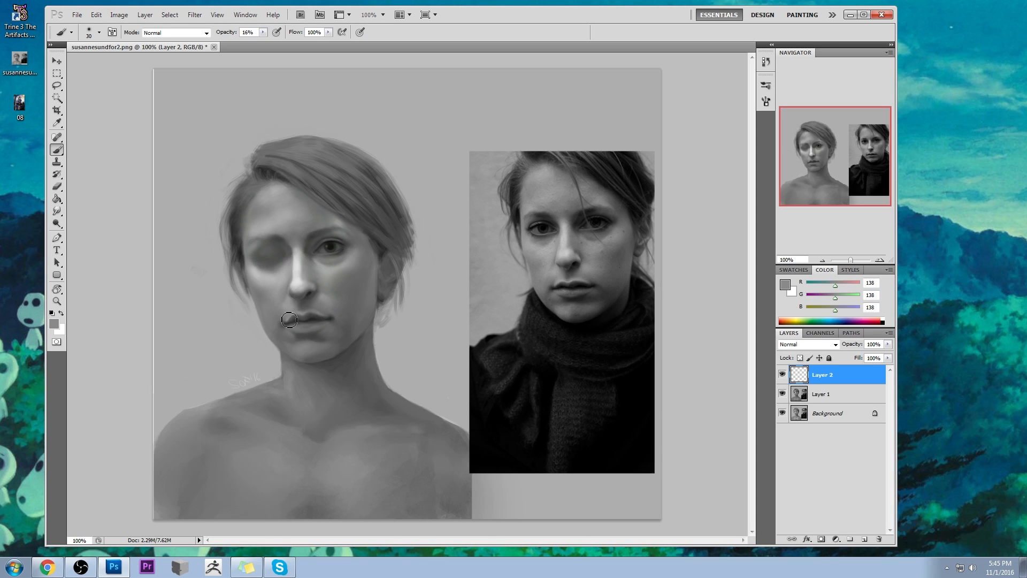
pyautogui.keyDown('alt'); pyautogui.click(290, 316); pyautogui.keyUp('alt')
pyautogui.press('3')
pyautogui.press('5')
pyautogui.keyDown('alt'); pyautogui.click(290, 316); pyautogui.keyUp('alt')
# - Soften the shadow at the right mouth corner with greys sampled nearby, using a 45 px brush at 24% opacity
pyautogui.keyDown('alt'); pyautogui.click(332, 316); pyautogui.keyUp('alt')
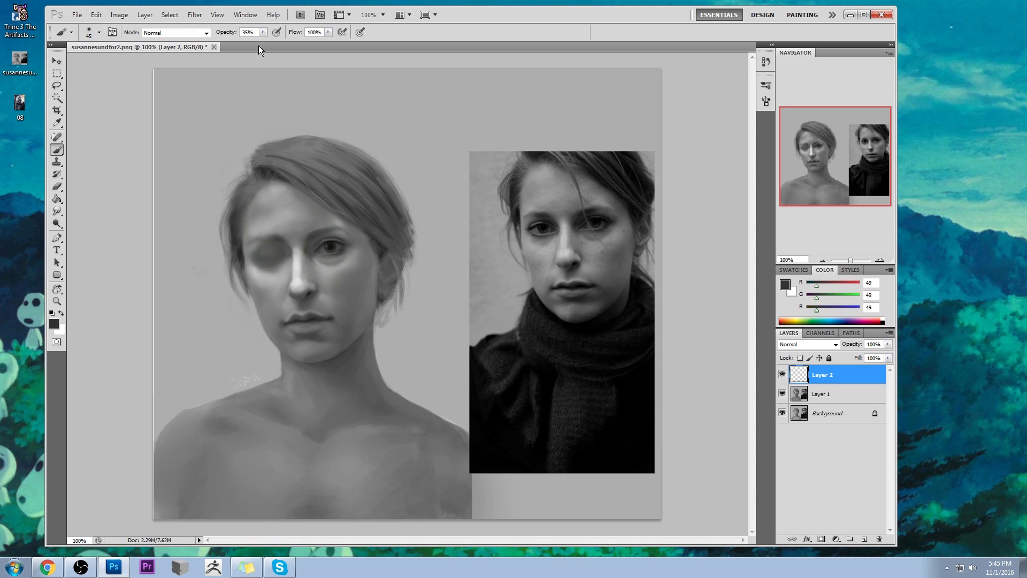
pyautogui.moveTo(260, 41); pyautogui.dragTo(255, 42)
pyautogui.keyDown('alt'); pyautogui.click(333, 315); pyautogui.keyUp('alt')
pyautogui.press('alt')
pyautogui.moveTo(332, 318); pyautogui.dragTo(336, 323)
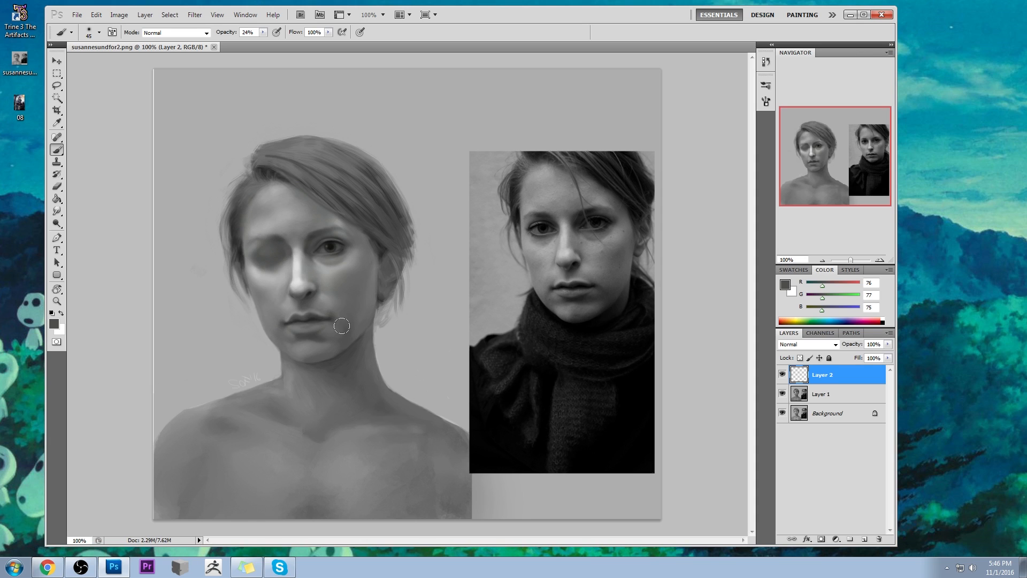
pyautogui.keyDown('alt'); pyautogui.click(329, 311); pyautogui.keyUp('alt')
pyautogui.keyDown('alt'); pyautogui.click(336, 309); pyautogui.keyUp('alt')
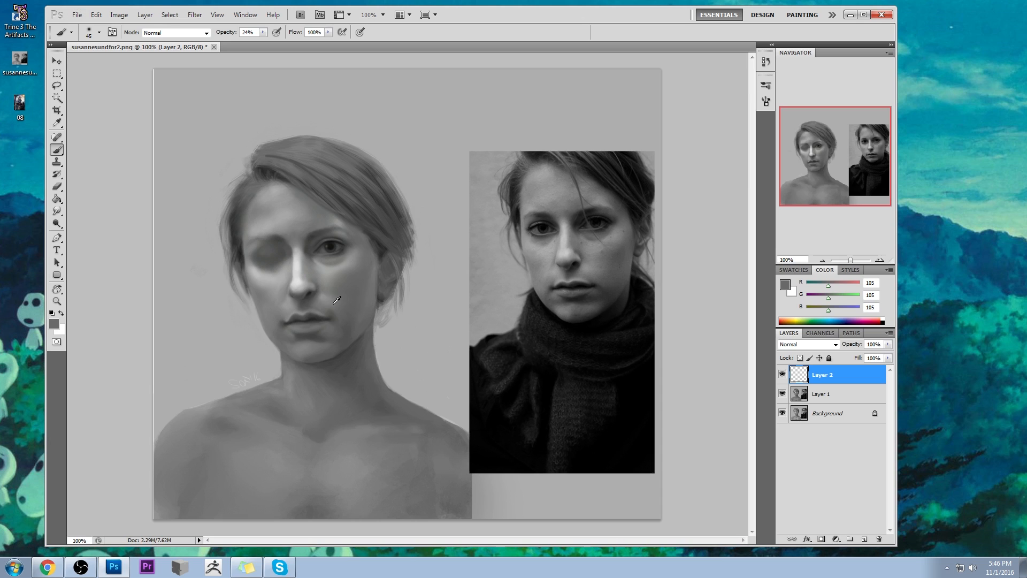
# - Blend both mouth corners with a reduced Smudge tool at 35% strength
pyautogui.click(56, 211)
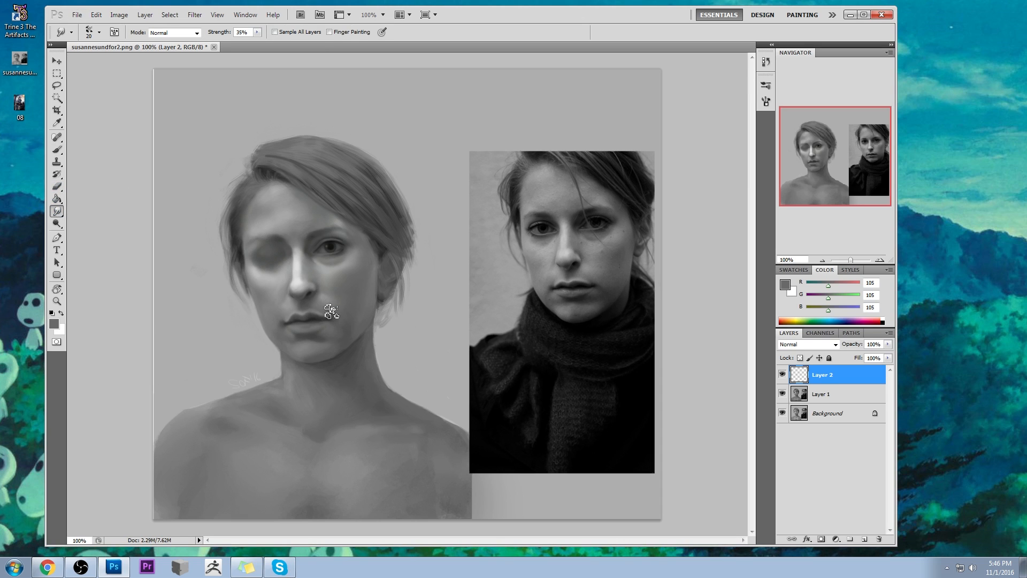
pyautogui.press('[')
pyautogui.press('[')
pyautogui.press('[')
pyautogui.moveTo(288, 322)
pyautogui.mouseDown()
pyautogui.moveTo(284, 334)
pyautogui.moveTo(282, 324)
pyautogui.mouseUp()
# - Erase the excess shading above the lips with a smaller eraser and merge the mouth layer down into Layer 1
pyautogui.press('e')
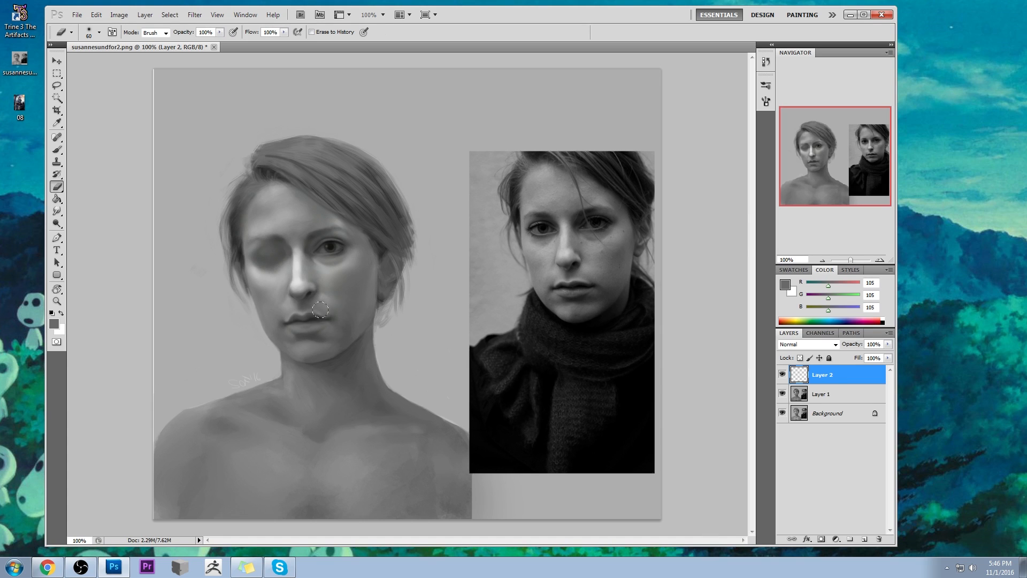
pyautogui.press('[')
pyautogui.press('[')
pyautogui.press('[')
pyautogui.moveTo(327, 316); pyautogui.dragTo(319, 308)
pyautogui.rightClick(847, 377)
pyautogui.click(869, 349)
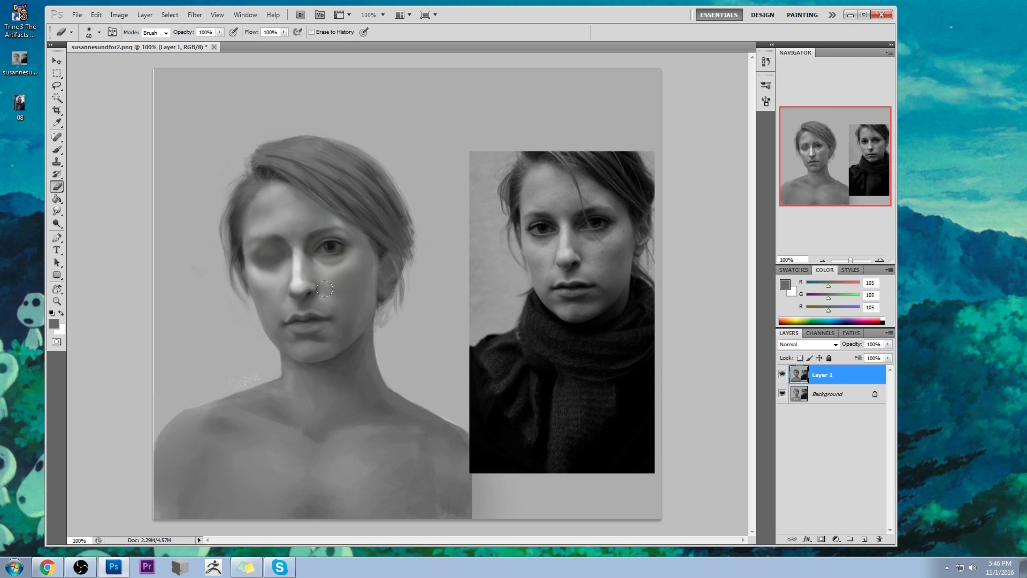
# - Select the grey background around the figure with the Magic Wand at tolerance 20 and raise its lightness with Hue/Saturation
pyautogui.click(57, 97)
pyautogui.click(234, 331)
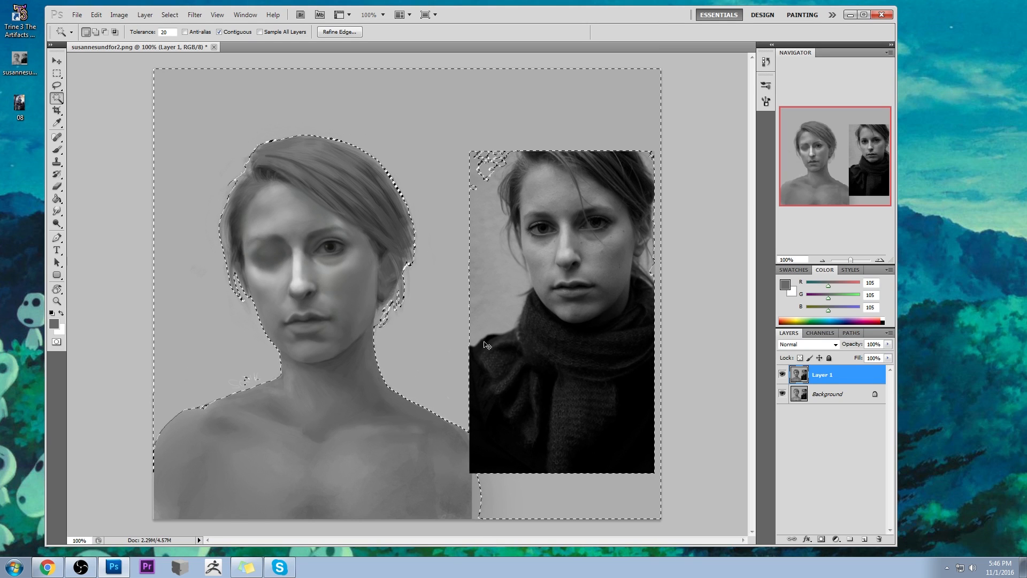
pyautogui.hotkey('ctrl', 'u')
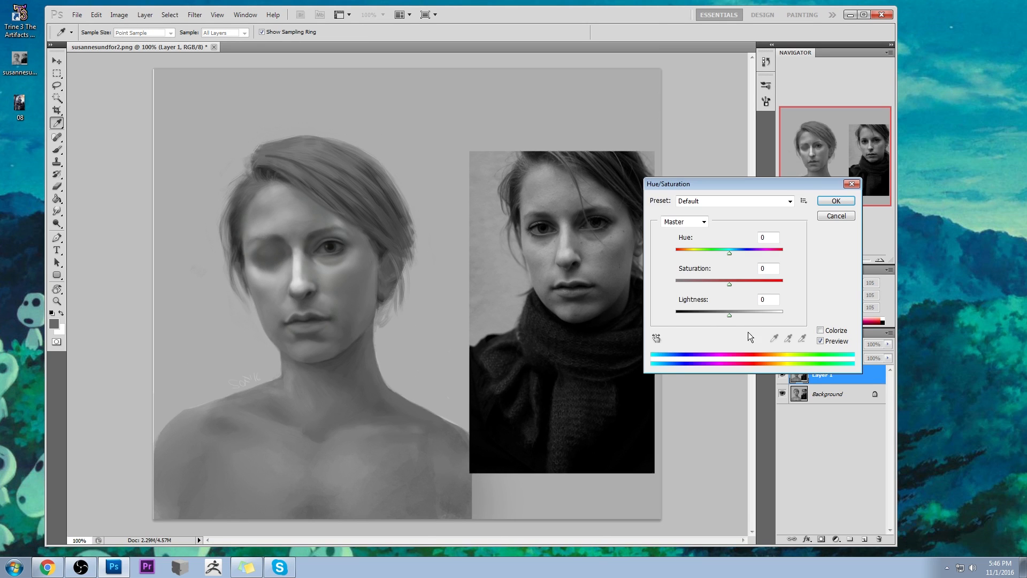
pyautogui.moveTo(728, 315); pyautogui.dragTo(743, 314)
pyautogui.click(832, 202)
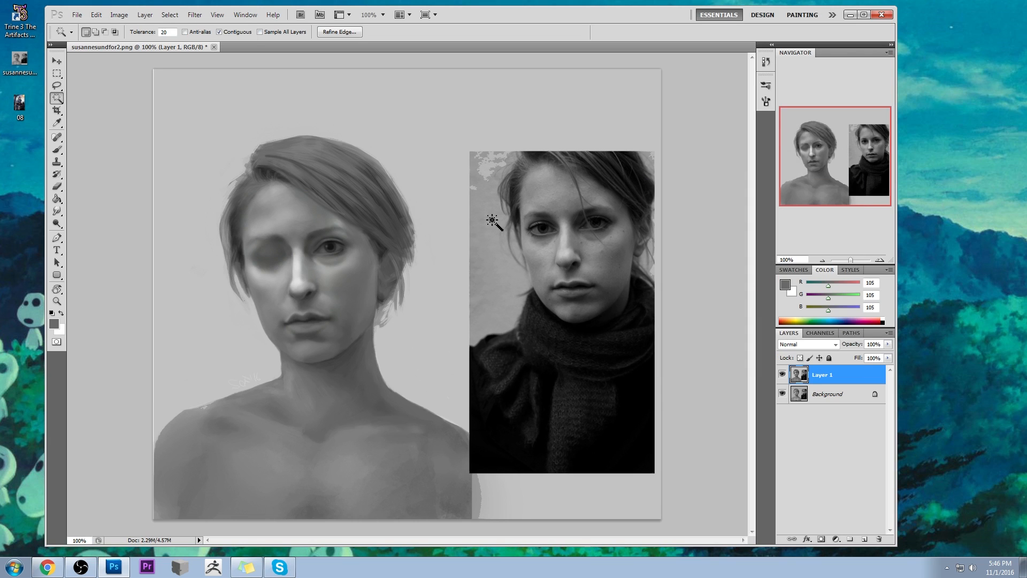
pyautogui.press('m')
pyautogui.rightClick(370, 265)
pyautogui.press('Escape')
# - Switch to the Dodge tool for midtones and set its exposure to 11%
pyautogui.click(56, 224)
pyautogui.click(98, 224)
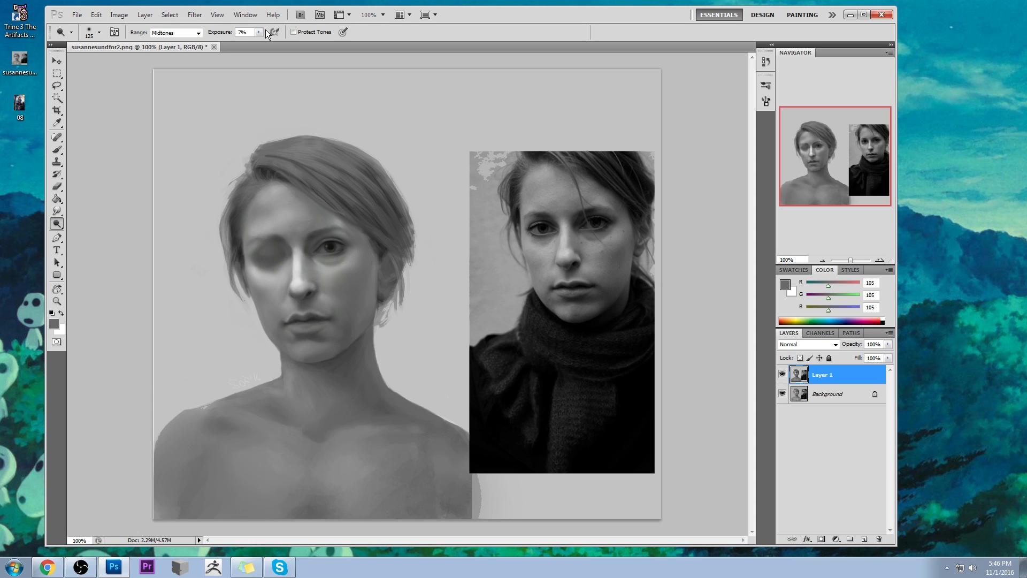
pyautogui.moveTo(259, 32); pyautogui.dragTo(261, 40)
pyautogui.press('m')
pyautogui.rightClick(392, 251)
pyautogui.click(428, 256)
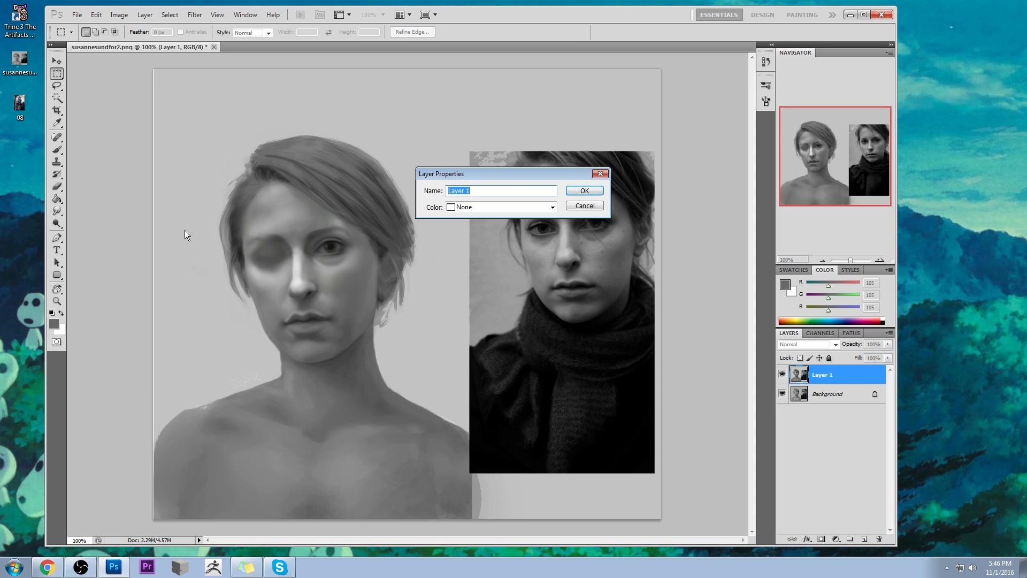
pyautogui.press('Escape')
# - Brighten the highlights along the nose bridge and on the cheek below the closed eye with the Dodge tool, varying the brush size
pyautogui.press('o')
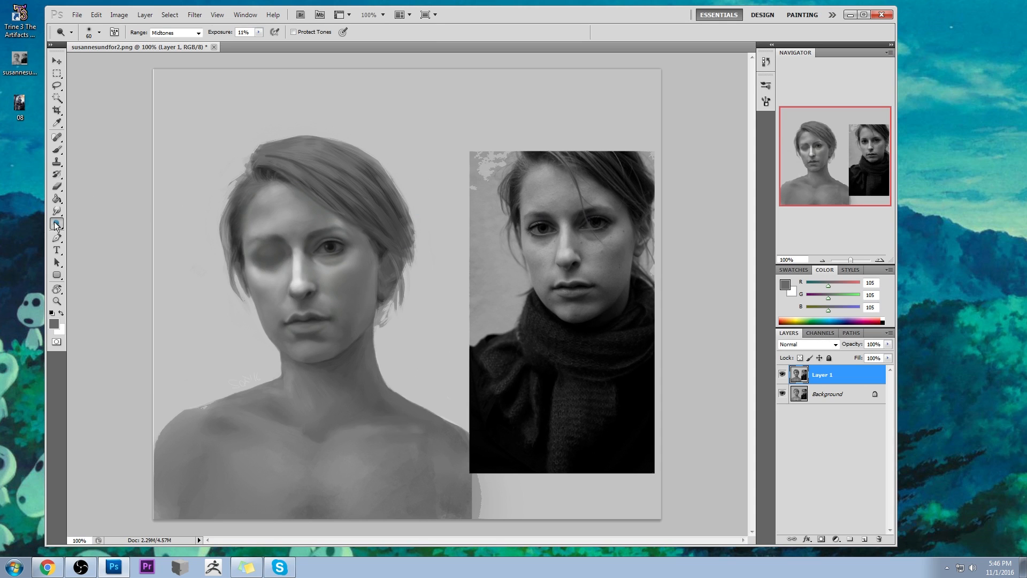
pyautogui.press('[')
pyautogui.press('[')
pyautogui.press('[')
pyautogui.moveTo(296, 266)
pyautogui.mouseDown()
pyautogui.moveTo(299, 281)
pyautogui.moveTo(303, 257)
pyautogui.mouseUp()
pyautogui.press('[')
pyautogui.press(']')
pyautogui.press(']')
pyautogui.press(']')
pyautogui.press(']')
pyautogui.press(']')
pyautogui.moveTo(274, 268); pyautogui.dragTo(270, 271)
pyautogui.press('[')
pyautogui.click(56, 210)
# - Darken the open eye and the closed eye's socket with sampled near-black (RGB 18), using a 45 px Darken-mode brush at 11% opacity
pyautogui.press('b')
pyautogui.keyDown('alt'); pyautogui.click(318, 246); pyautogui.keyUp('alt')
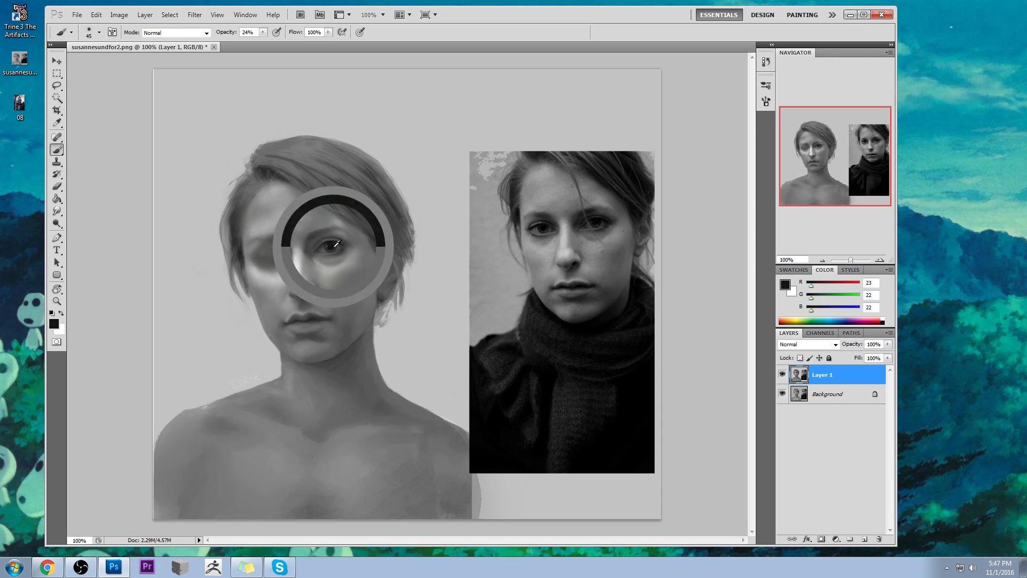
pyautogui.click(172, 32)
pyautogui.click(174, 78)
pyautogui.moveTo(264, 33); pyautogui.dragTo(251, 44)
pyautogui.moveTo(323, 244)
pyautogui.mouseDown()
pyautogui.moveTo(355, 225)
pyautogui.moveTo(309, 249)
pyautogui.mouseUp()
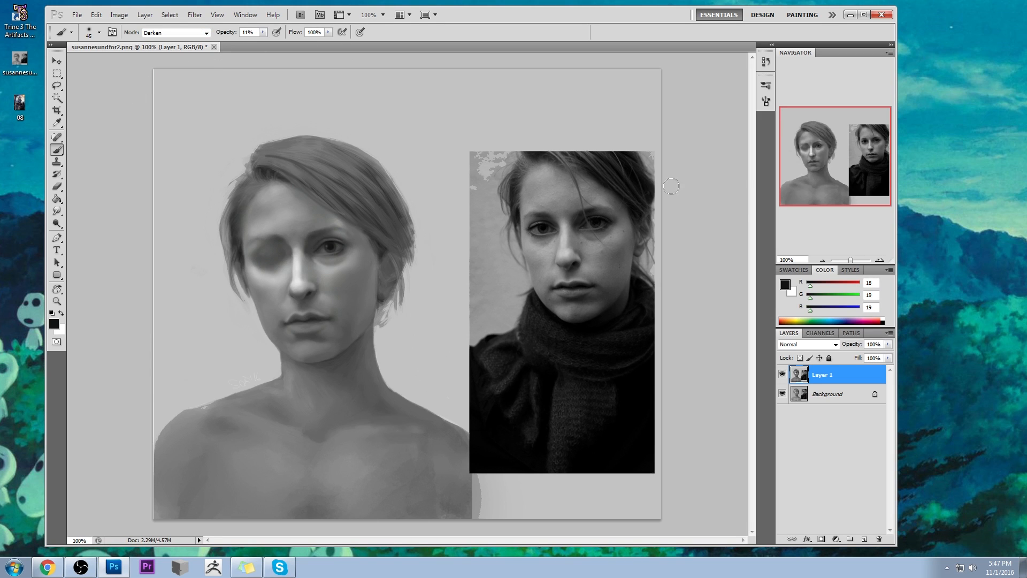
pyautogui.moveTo(275, 244)
pyautogui.mouseDown()
pyautogui.moveTo(266, 236)
pyautogui.moveTo(288, 241)
pyautogui.mouseUp()
# - Blend the darkened edges of the open eye with the Smudge tool at 35% strength
pyautogui.moveTo(57, 211); pyautogui.dragTo(97, 233)
pyautogui.click(97, 233)
pyautogui.moveTo(313, 244); pyautogui.dragTo(327, 239)
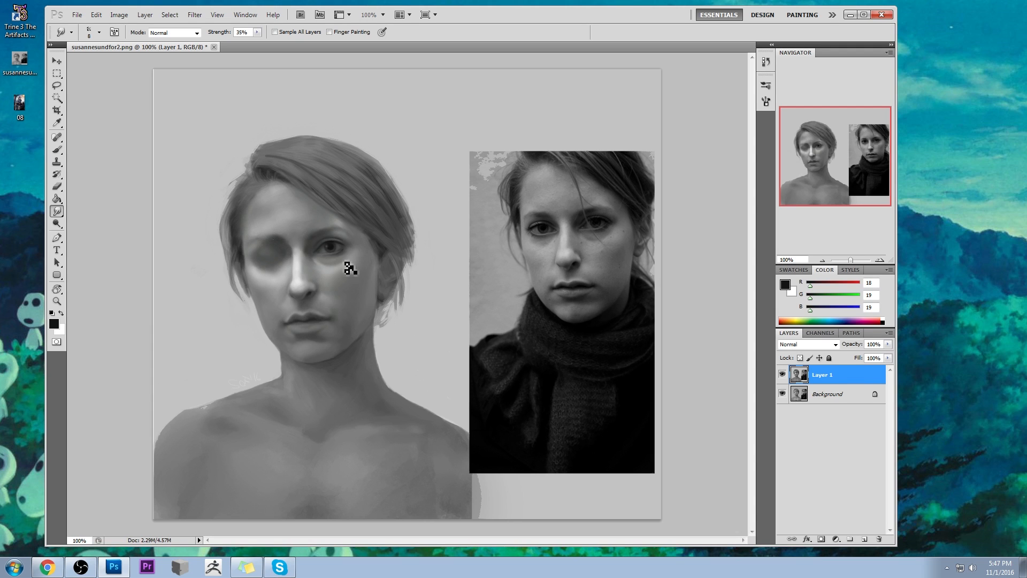
# - Darken the eyebrow above the open eye with sampled dark grey (RGB 62) in Normal mode at 25% opacity, then smudge it
pyautogui.press('b')
pyautogui.keyDown('alt'); pyautogui.click(308, 227); pyautogui.keyUp('alt')
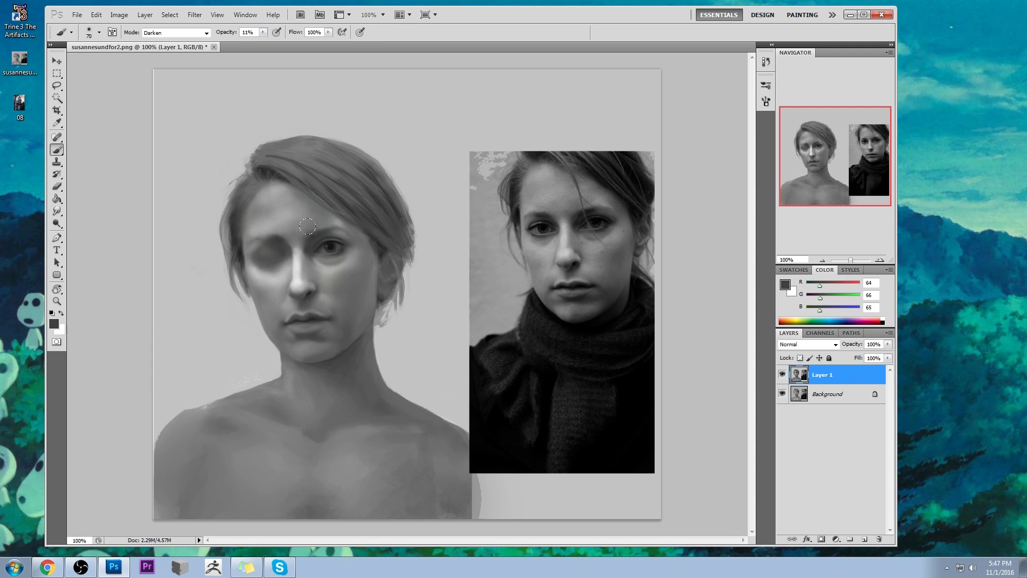
pyautogui.click(186, 33)
pyautogui.click(182, 42)
pyautogui.moveTo(262, 34); pyautogui.dragTo(265, 42)
pyautogui.click(130, 75)
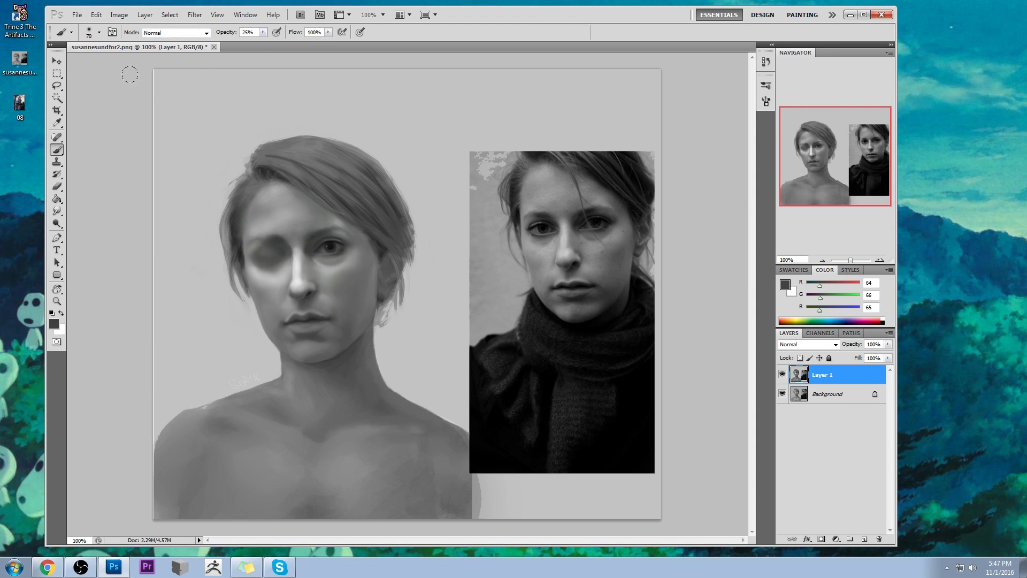
pyautogui.keyDown('alt'); pyautogui.click(299, 223); pyautogui.keyUp('alt')
pyautogui.keyDown('alt'); pyautogui.click(324, 226); pyautogui.keyUp('alt')
pyautogui.moveTo(59, 210); pyautogui.dragTo(101, 231)
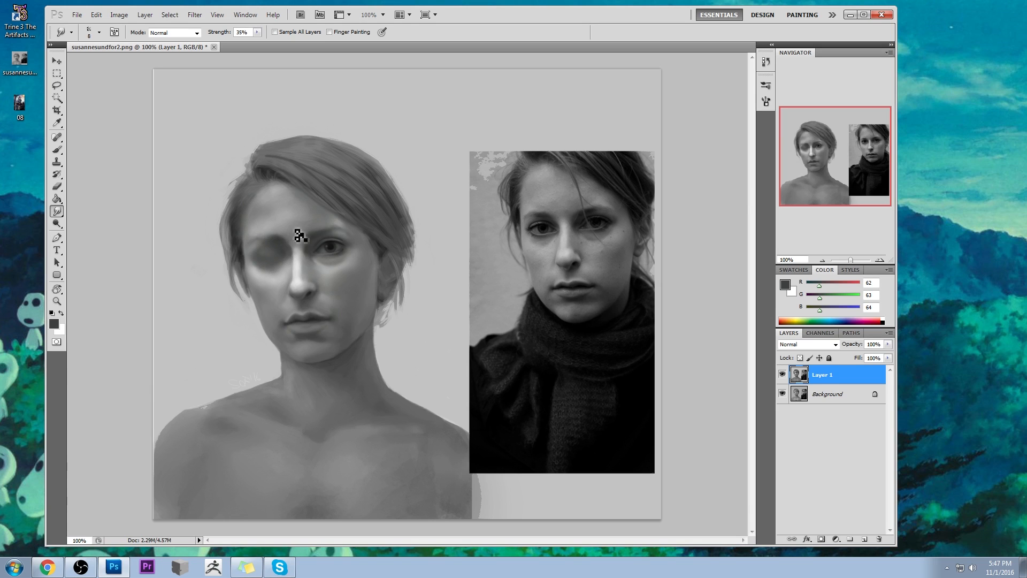
# - Refine the inner end of the open eye's brow with alternately sampled skin grey (RGB 122) and dark grey (RGB 54)
pyautogui.press('b')
pyautogui.keyDown('alt'); pyautogui.click(324, 219); pyautogui.keyUp('alt')
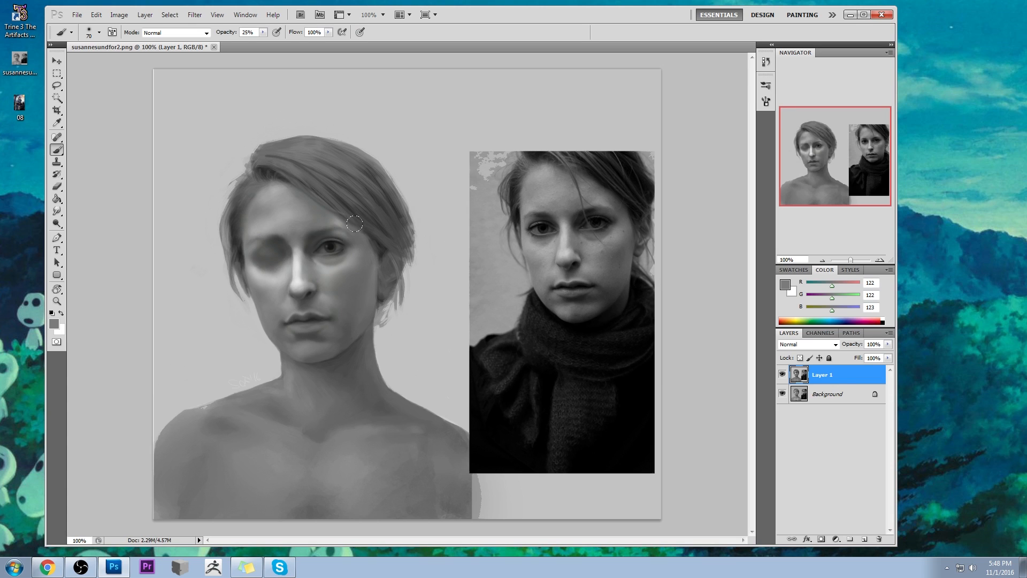
pyautogui.keyDown('alt'); pyautogui.click(317, 232); pyautogui.keyUp('alt')
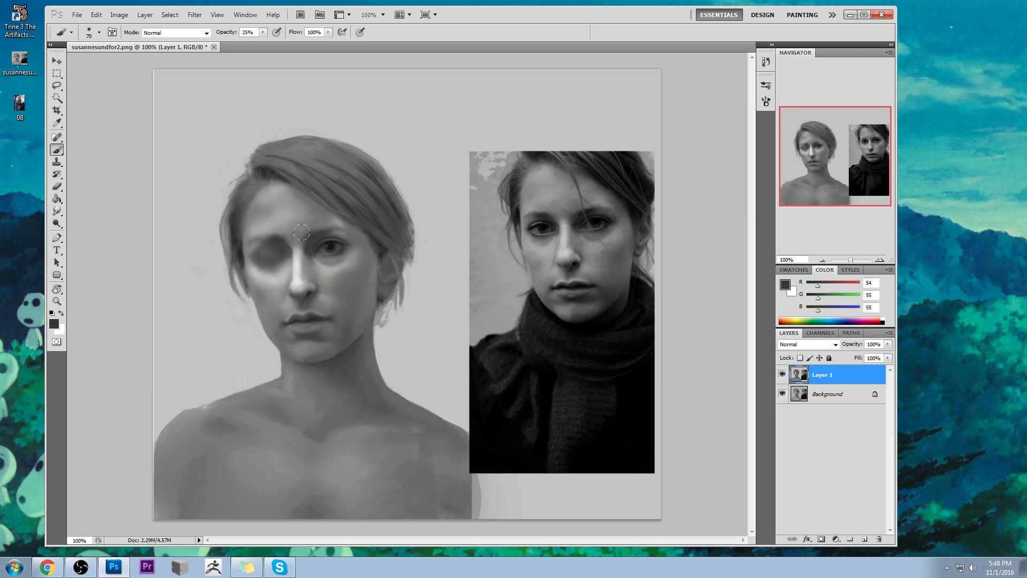
pyautogui.keyDown('alt'); pyautogui.click(308, 236); pyautogui.keyUp('alt')
pyautogui.keyDown('alt'); pyautogui.click(308, 236); pyautogui.keyUp('alt')
pyautogui.keyDown('alt'); pyautogui.click(312, 235); pyautogui.keyUp('alt')
pyautogui.keyDown('alt'); pyautogui.click(310, 237); pyautogui.keyUp('alt')
pyautogui.keyDown('alt'); pyautogui.click(308, 242); pyautogui.keyUp('alt')
pyautogui.keyDown('alt'); pyautogui.click(315, 238); pyautogui.keyUp('alt')
pyautogui.keyDown('alt'); pyautogui.click(314, 226); pyautogui.keyUp('alt')
# - Shape the inner end of the closed eye's brow with alternately sampled skin greys and dark grey (RGB 59) at 25% opacity
pyautogui.keyDown('alt'); pyautogui.click(280, 235); pyautogui.keyUp('alt')
pyautogui.keyDown('alt'); pyautogui.click(275, 233); pyautogui.keyUp('alt')
pyautogui.keyDown('alt'); pyautogui.click(284, 229); pyautogui.keyUp('alt')
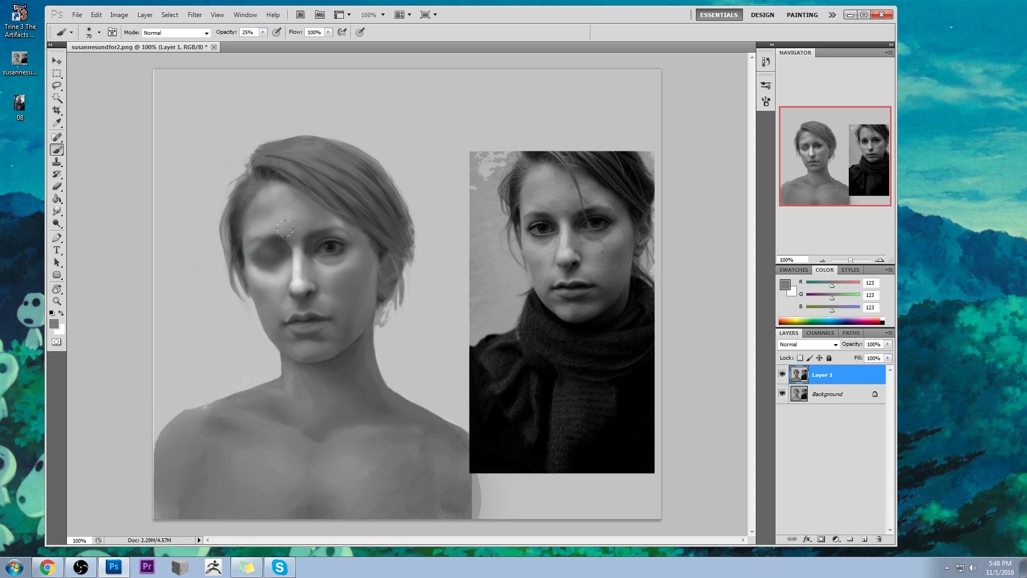
pyautogui.keyDown('alt'); pyautogui.click(282, 236); pyautogui.keyUp('alt')
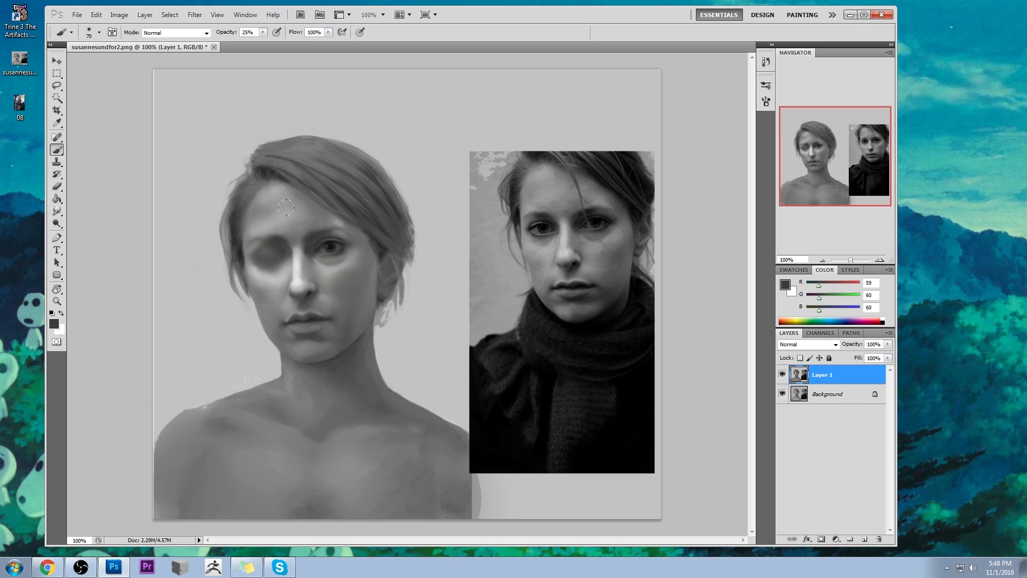
pyautogui.keyDown('alt'); pyautogui.click(281, 228); pyautogui.keyUp('alt')
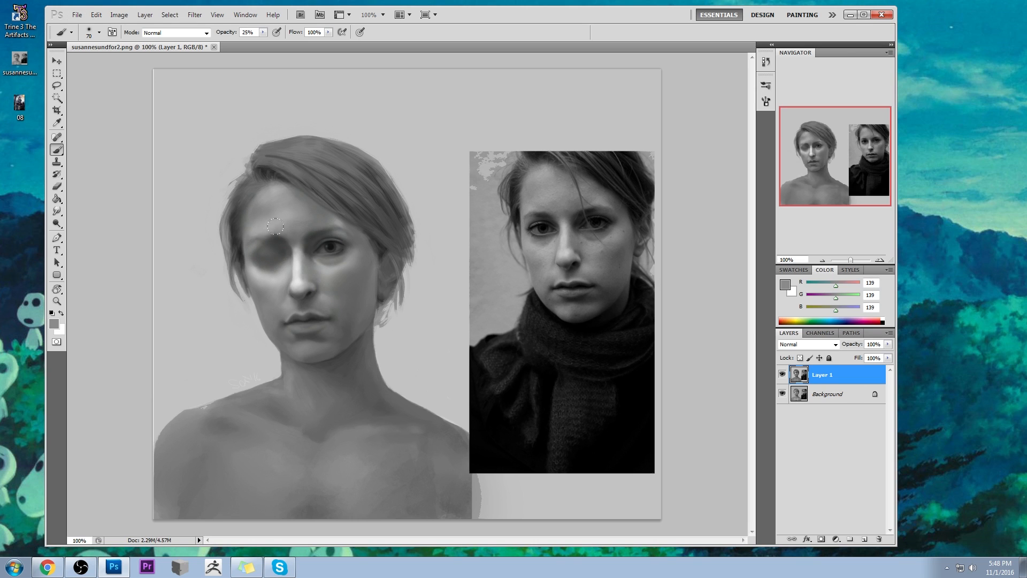
pyautogui.keyDown('alt'); pyautogui.click(283, 231); pyautogui.keyUp('alt')
pyautogui.keyDown('alt'); pyautogui.click(287, 230); pyautogui.keyUp('alt')
# - Reshape the closed eye's brow area with the Liquify filter, using a brush size of 91, and apply the result
pyautogui.click(185, 16)
pyautogui.click(208, 74)
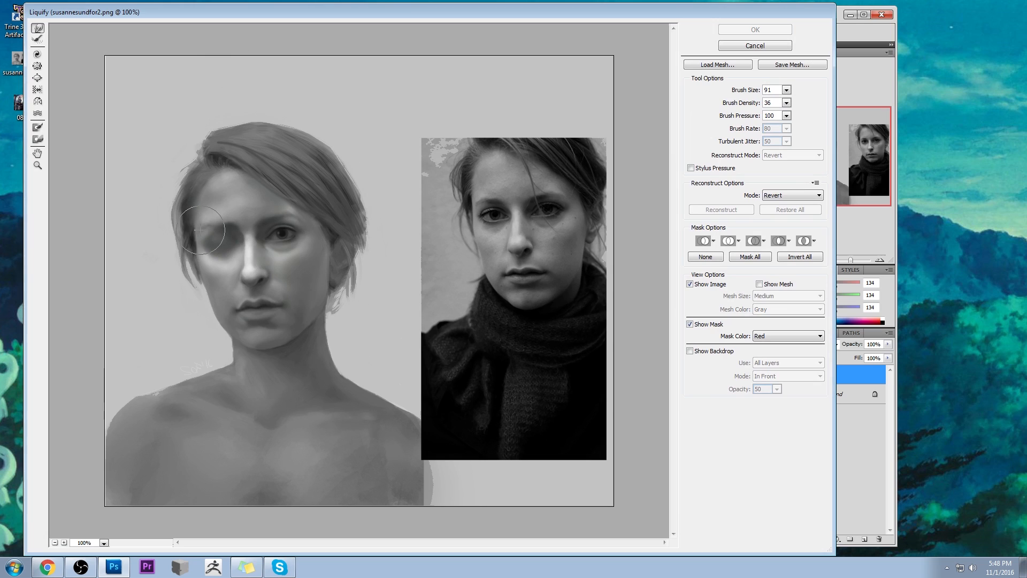
pyautogui.moveTo(201, 223)
pyautogui.mouseDown()
pyautogui.moveTo(284, 203)
pyautogui.moveTo(186, 246)
pyautogui.mouseUp()
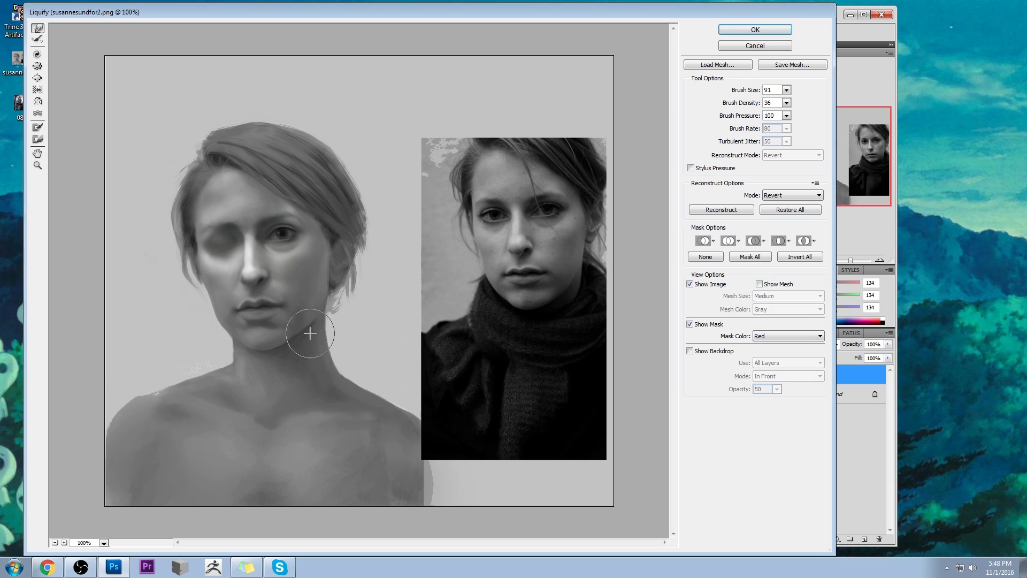
pyautogui.hotkey('alt', 'space')
pyautogui.click(730, 32)
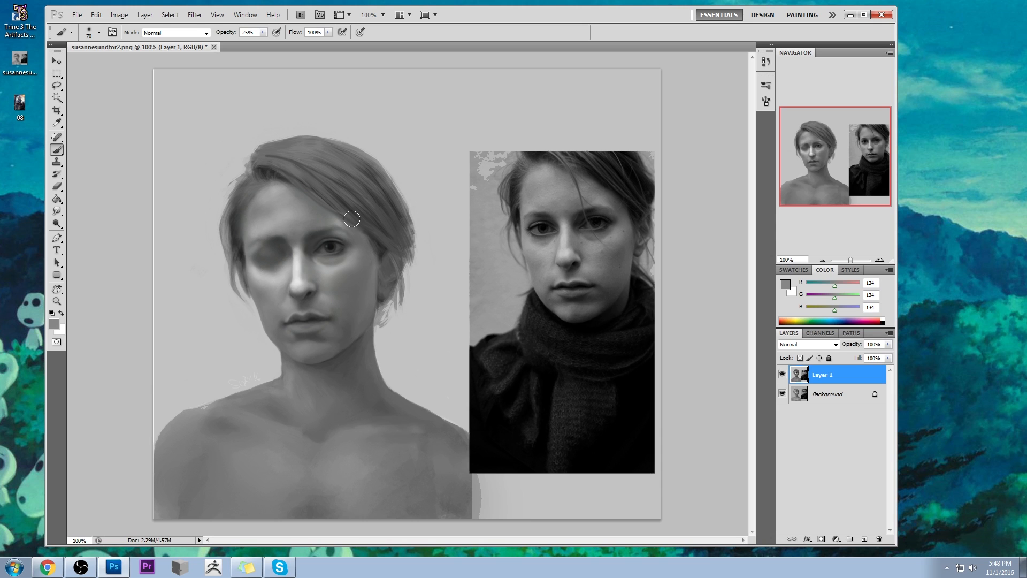
# - Add a new layer and try light grey (RGB 232) highlights around the open eye, lowering the brush opacity to 13%
pyautogui.keyDown('alt'); pyautogui.click(300, 269); pyautogui.keyUp('alt')
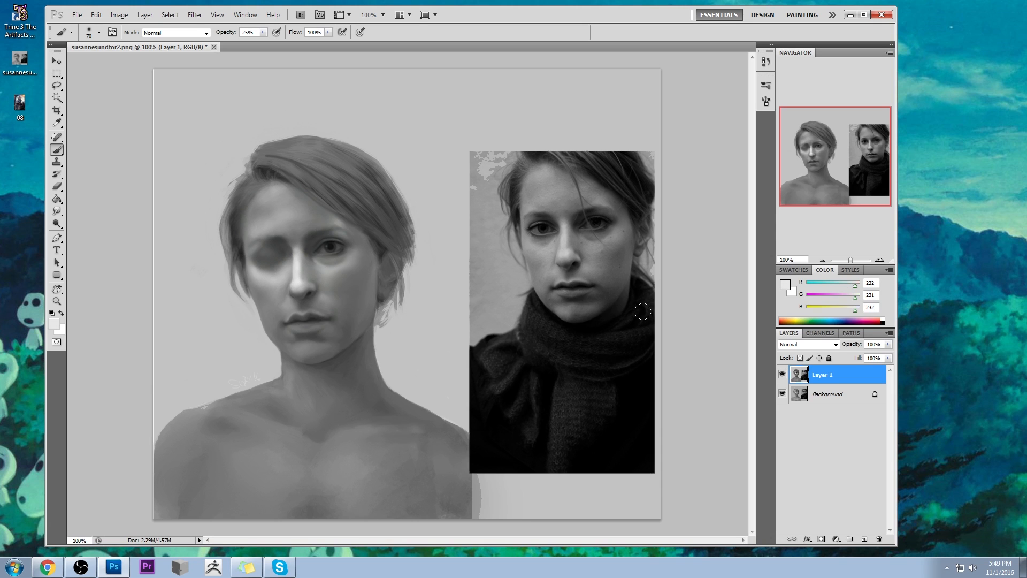
pyautogui.click(864, 539)
pyautogui.moveTo(342, 257); pyautogui.dragTo(354, 254)
pyautogui.hotkey('ctrl', 'z')
pyautogui.click(262, 34)
pyautogui.moveTo(262, 42); pyautogui.dragTo(257, 42)
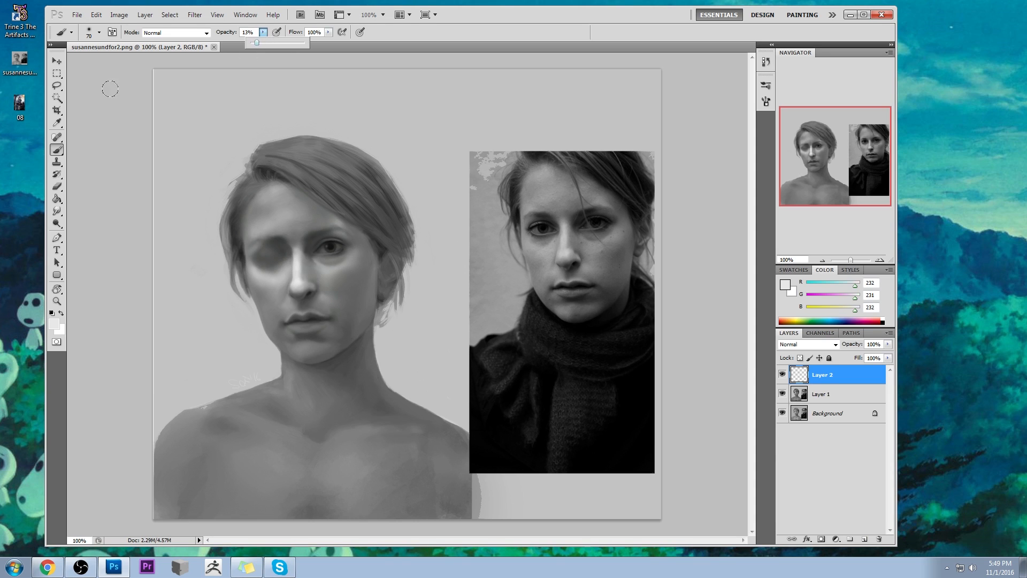
pyautogui.moveTo(343, 248)
pyautogui.mouseDown()
pyautogui.moveTo(319, 261)
pyautogui.moveTo(337, 263)
pyautogui.mouseUp()
pyautogui.hotkey('ctrl', 'z')
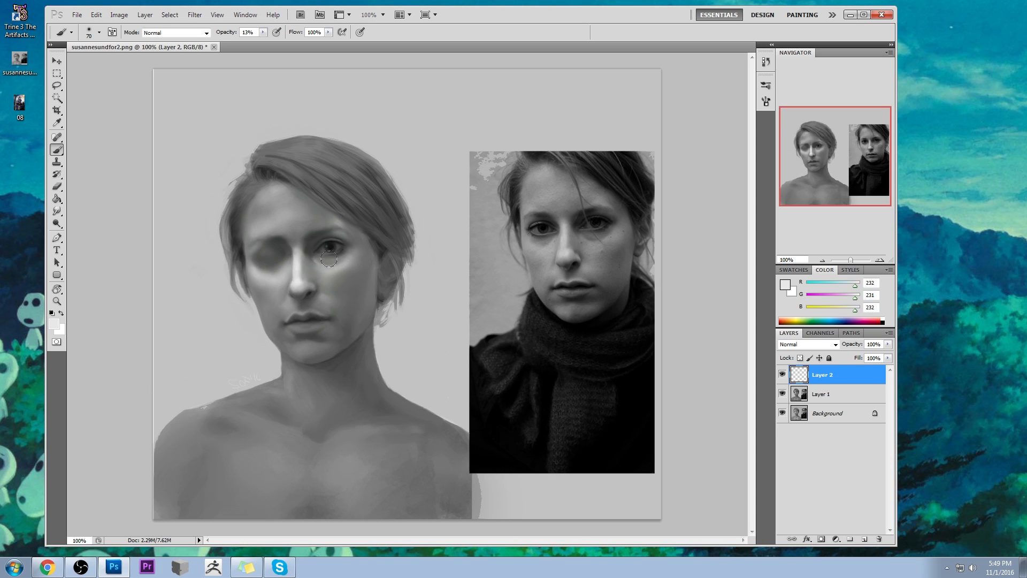
# - Shade the cheek below the open eye with sampled dark greys, using a soft 100 px brush at 6% opacity
pyautogui.press('e')
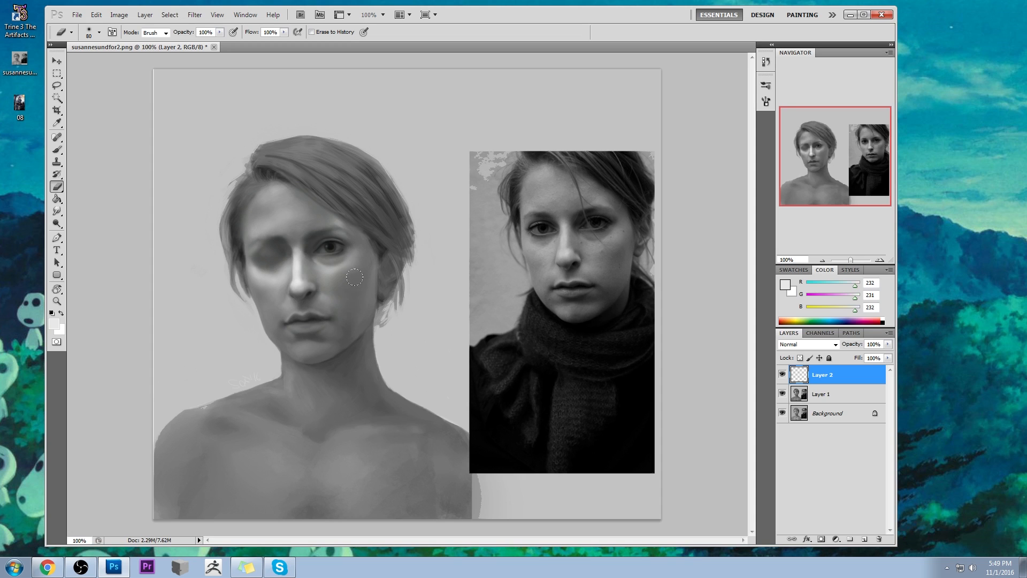
pyautogui.press('b')
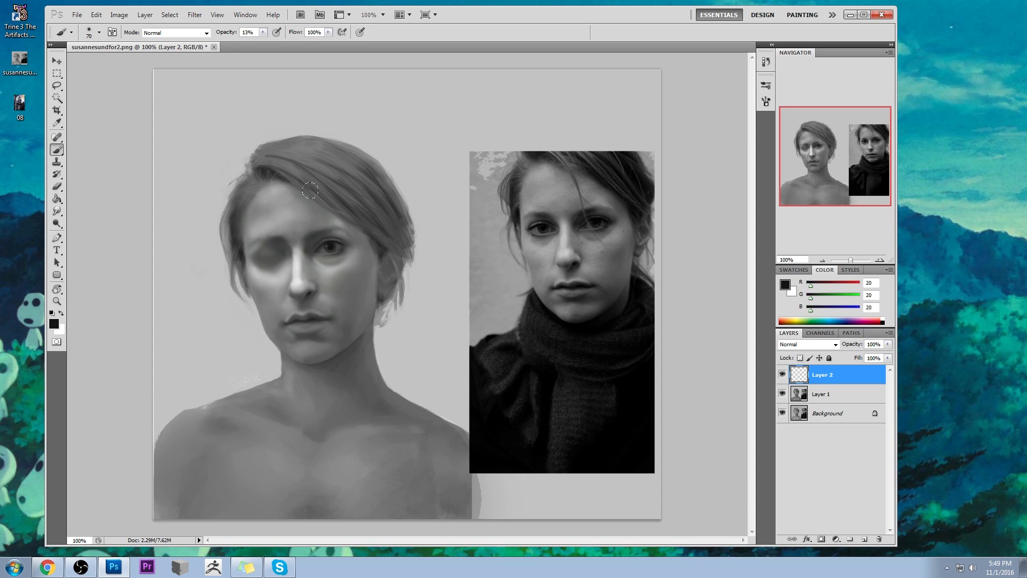
pyautogui.press('0')
pyautogui.press('6')
pyautogui.press(']')
pyautogui.press(']')
pyautogui.keyDown('alt'); pyautogui.click(359, 278); pyautogui.keyUp('alt')
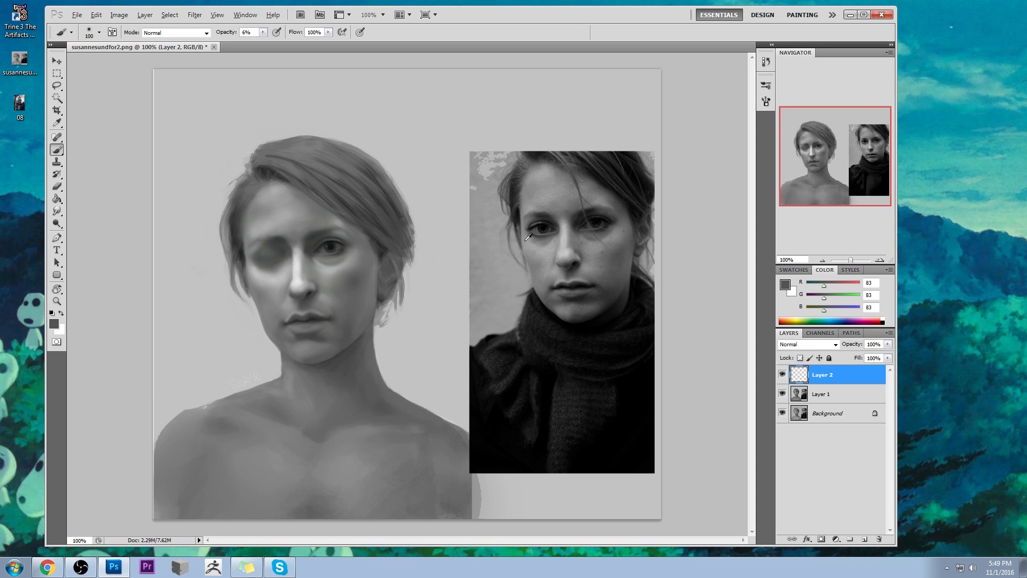
# - Deepen the shading around the open eye with sampled greys (RGB 104, 90 and 18) at 6% opacity, erasing any excess
pyautogui.keyDown('alt'); pyautogui.click(352, 257); pyautogui.keyUp('alt')
pyautogui.press('e')
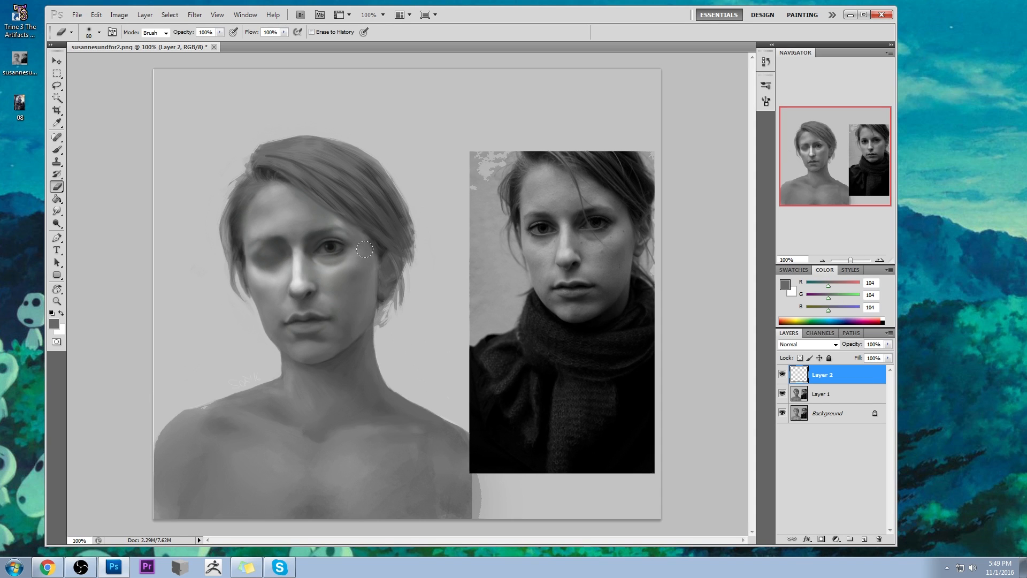
pyautogui.press('b')
pyautogui.keyDown('alt'); pyautogui.click(341, 265); pyautogui.keyUp('alt')
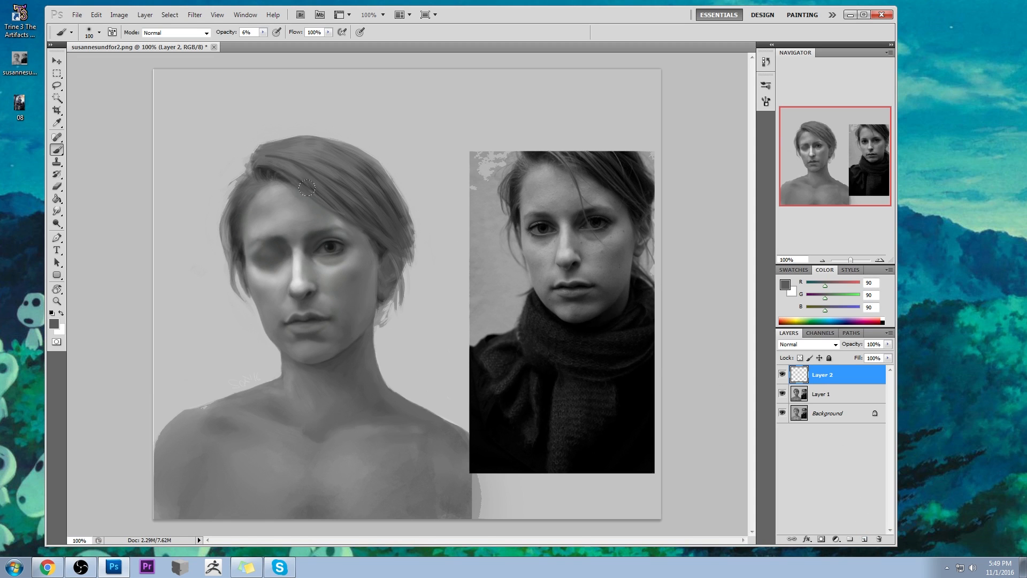
pyautogui.keyDown('alt'); pyautogui.click(336, 238); pyautogui.keyUp('alt')
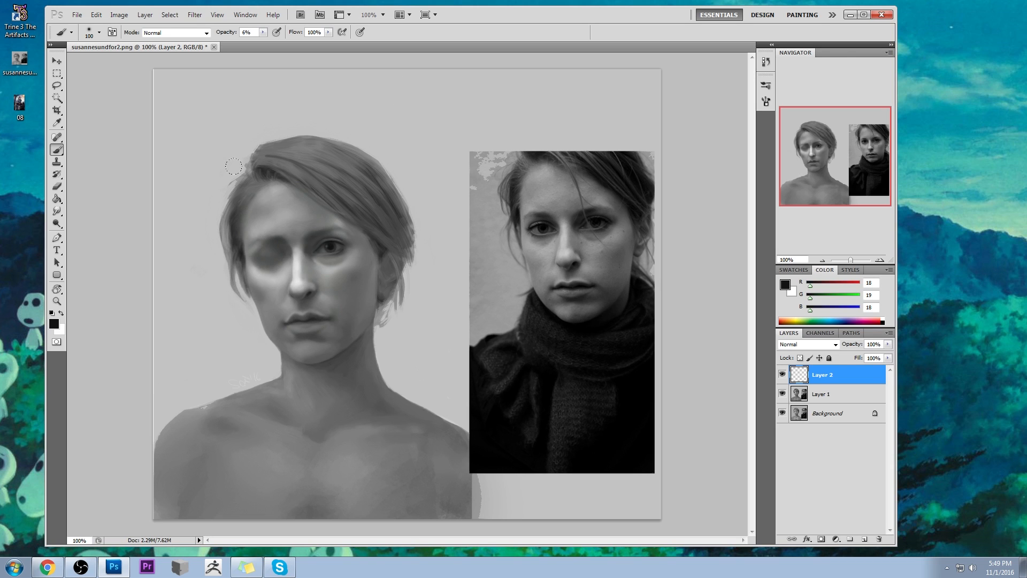
# - Touch up the face edge and the skin under the open eye with sampled greys (RGB 111 and 173) at 6% opacity
pyautogui.press('e')
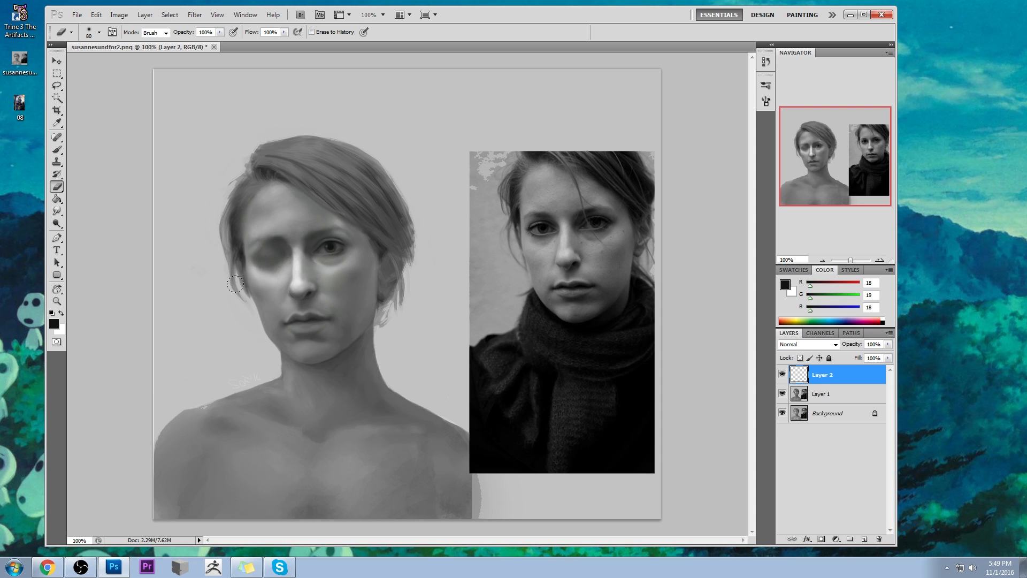
pyautogui.press('b')
pyautogui.keyDown('alt'); pyautogui.click(259, 293); pyautogui.keyUp('alt')
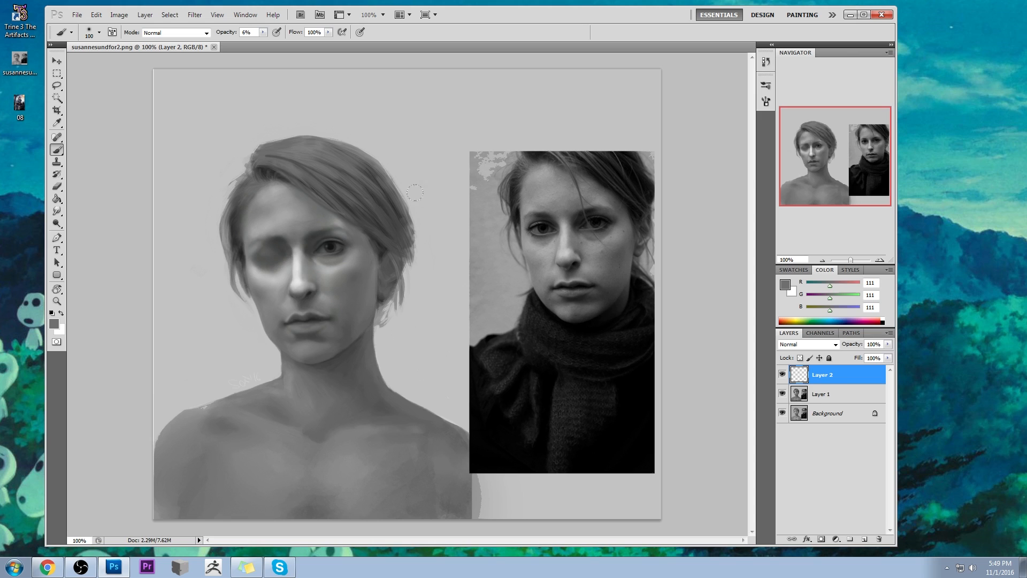
pyautogui.keyDown('alt'); pyautogui.click(335, 267); pyautogui.keyUp('alt')
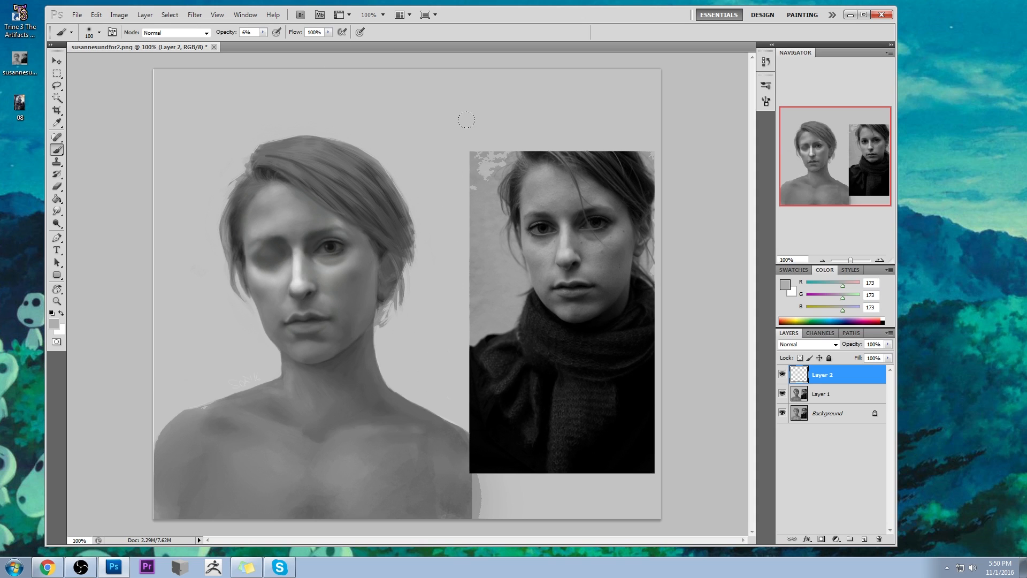
# - Toggle Layer 2's visibility to compare the shading, and merge it down into Layer 1
pyautogui.click(782, 377)
pyautogui.click(781, 379)
pyautogui.click(781, 380)
pyautogui.click(781, 380)
pyautogui.rightClick(843, 375)
pyautogui.click(877, 345)
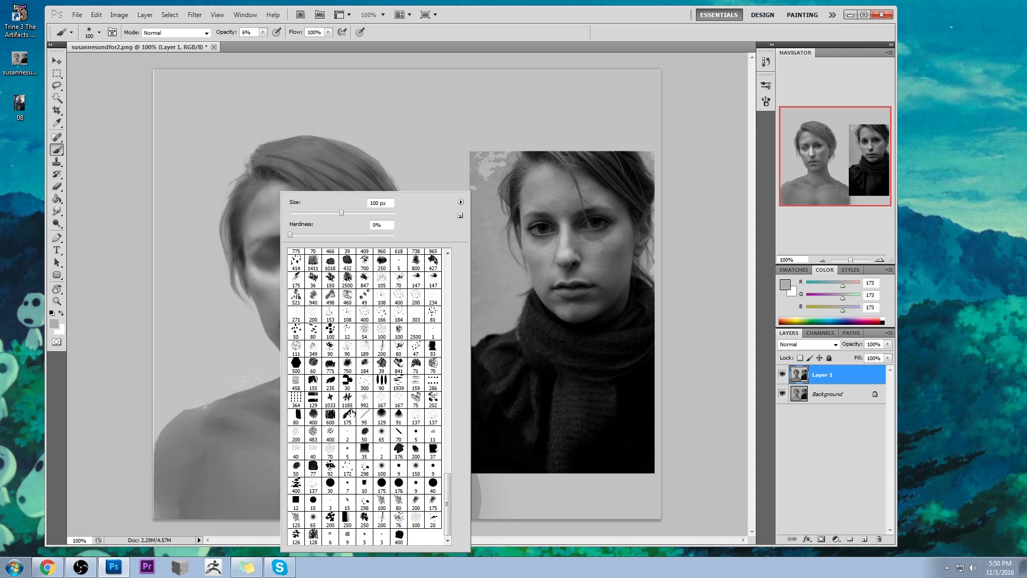
# - Trim the hair strand tips beside the closed eye's cheek with background grey (RGB 193), using the textured 175 brush reduced to 30 px at 100% opacity
pyautogui.doubleClick(349, 413)
pyautogui.keyDown('alt'); pyautogui.click(243, 327); pyautogui.keyUp('alt')
pyautogui.press('[')
pyautogui.press('[')
pyautogui.press('[')
pyautogui.press('[')
pyautogui.press('[')
pyautogui.press('[')
pyautogui.press('[')
pyautogui.press('[')
pyautogui.press('[')
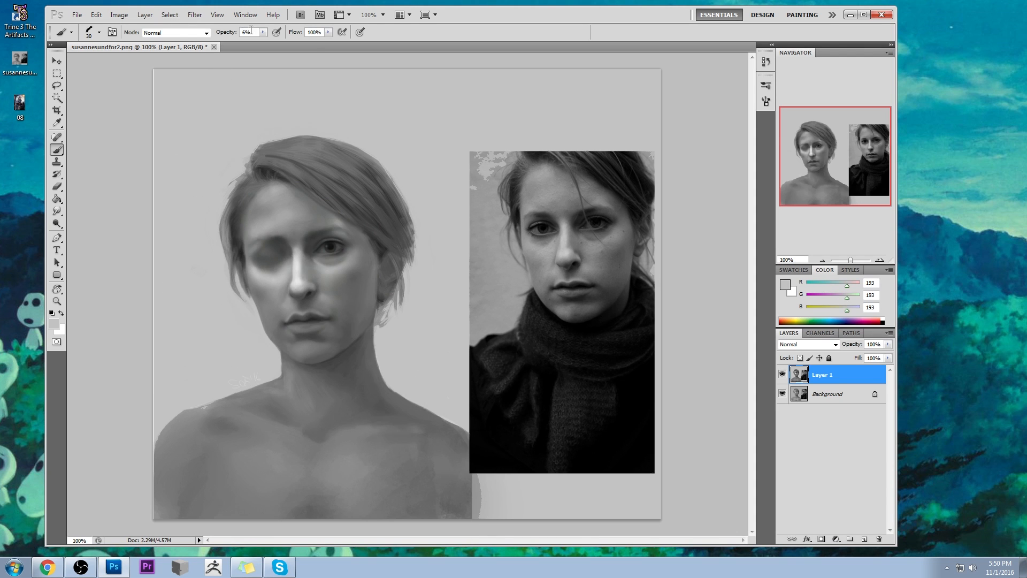
pyautogui.press('0')
pyautogui.hotkey('ctrl', 'space')
pyautogui.moveTo(215, 268); pyautogui.dragTo(294, 347)
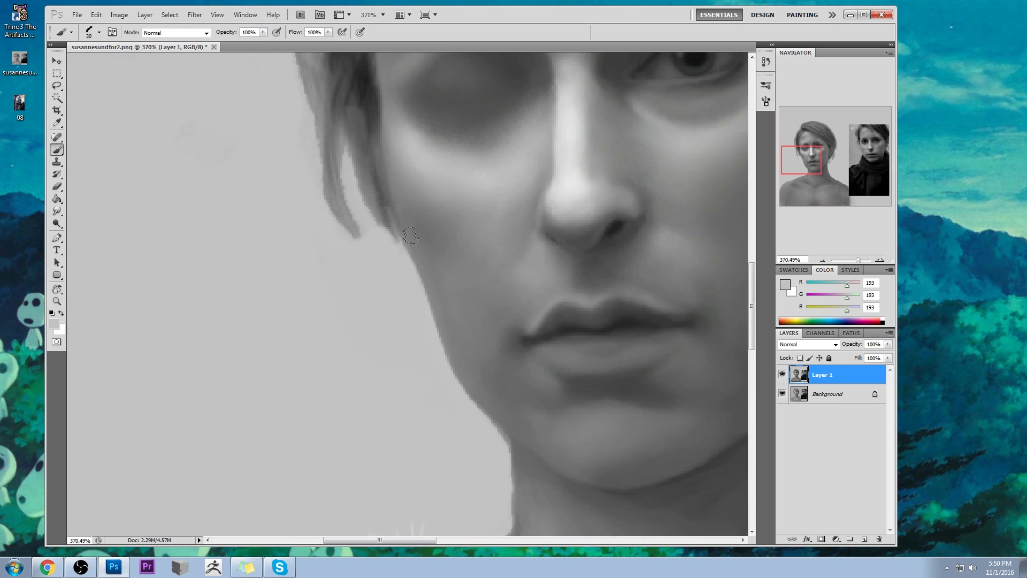
pyautogui.moveTo(368, 215); pyautogui.dragTo(390, 295)
pyautogui.hotkey('ctrl', 'z')
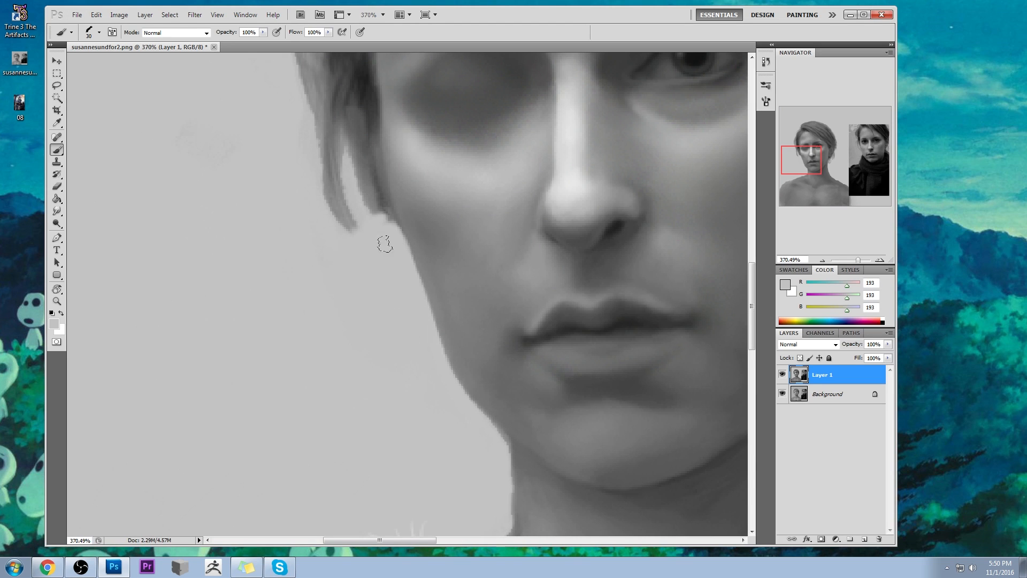
pyautogui.hotkey('ctrl', 'z')
pyautogui.press('[')
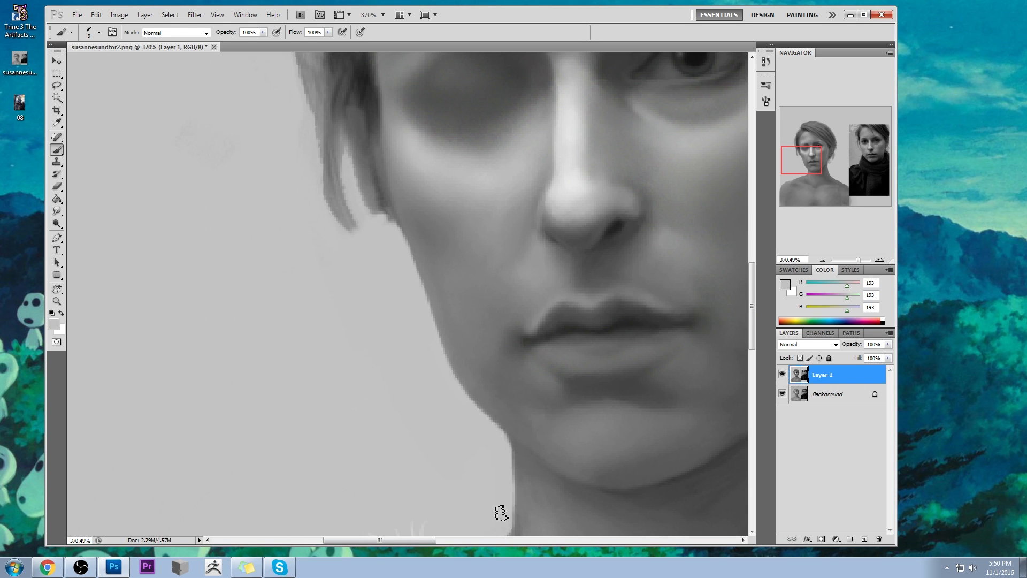
# - Paint out the lower hair strands beside the closed eye's cheek with background grey (RGB 193) and a 9 px textured brush
pyautogui.scroll(-4, 504, 506)
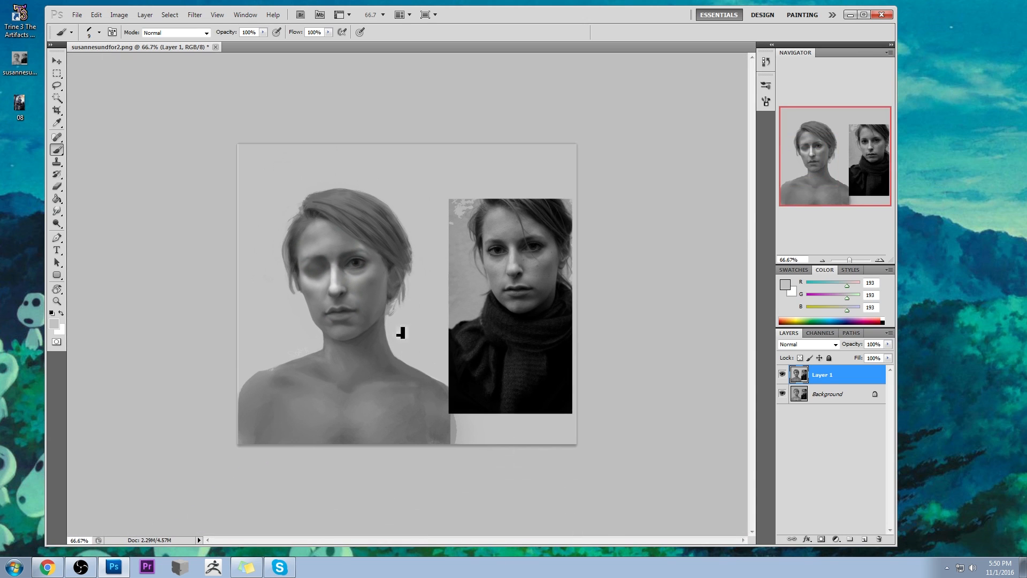
pyautogui.press('z')
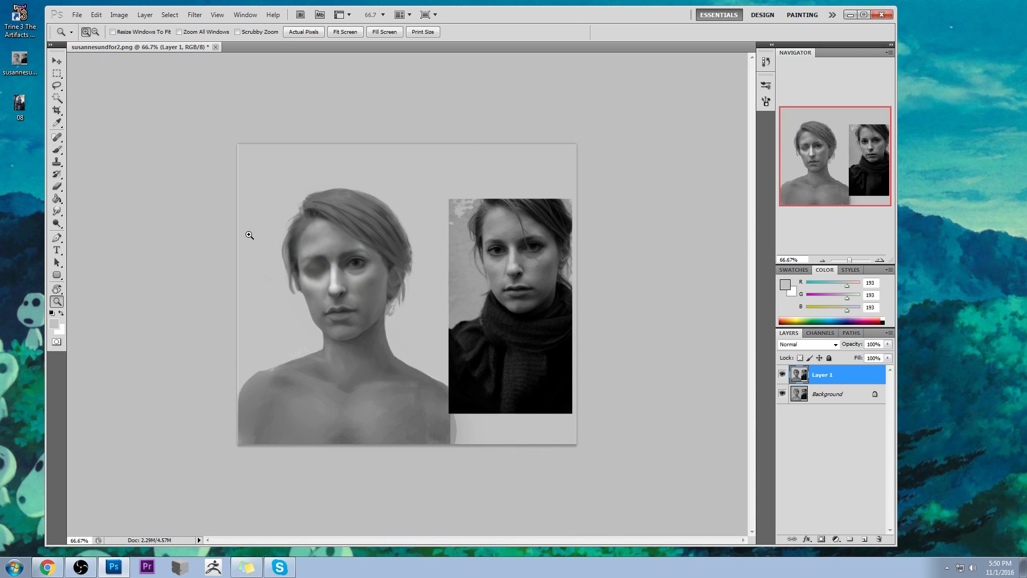
pyautogui.moveTo(248, 233); pyautogui.dragTo(335, 332)
pyautogui.press('b')
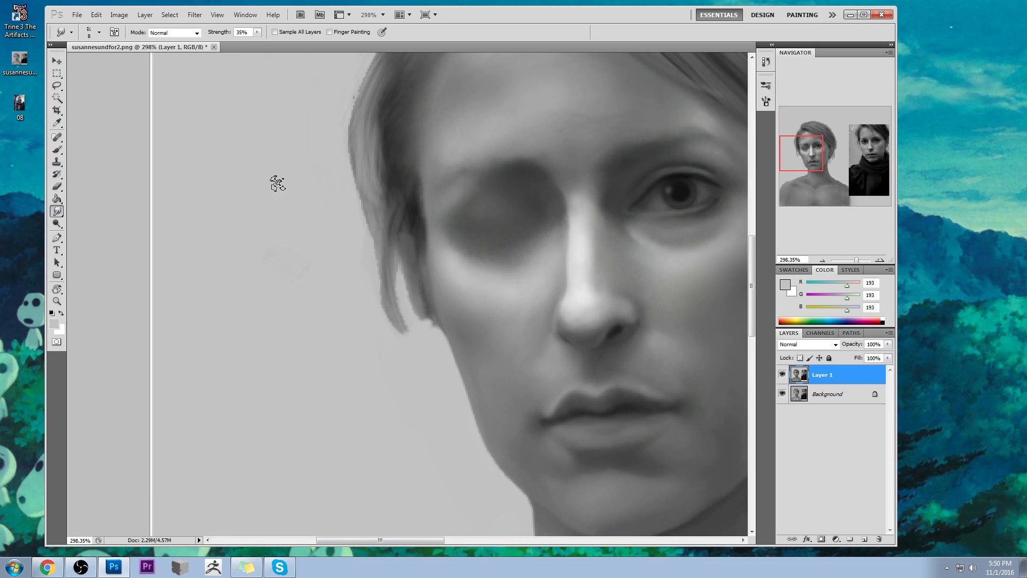
pyautogui.moveTo(394, 305)
pyautogui.mouseDown()
pyautogui.moveTo(414, 318)
pyautogui.moveTo(404, 271)
pyautogui.moveTo(447, 344)
pyautogui.moveTo(423, 276)
pyautogui.moveTo(444, 331)
pyautogui.mouseUp()
pyautogui.moveTo(427, 281); pyautogui.dragTo(447, 327)
pyautogui.moveTo(416, 262)
pyautogui.mouseDown()
pyautogui.moveTo(417, 239)
pyautogui.moveTo(428, 289)
pyautogui.moveTo(425, 250)
pyautogui.mouseUp()
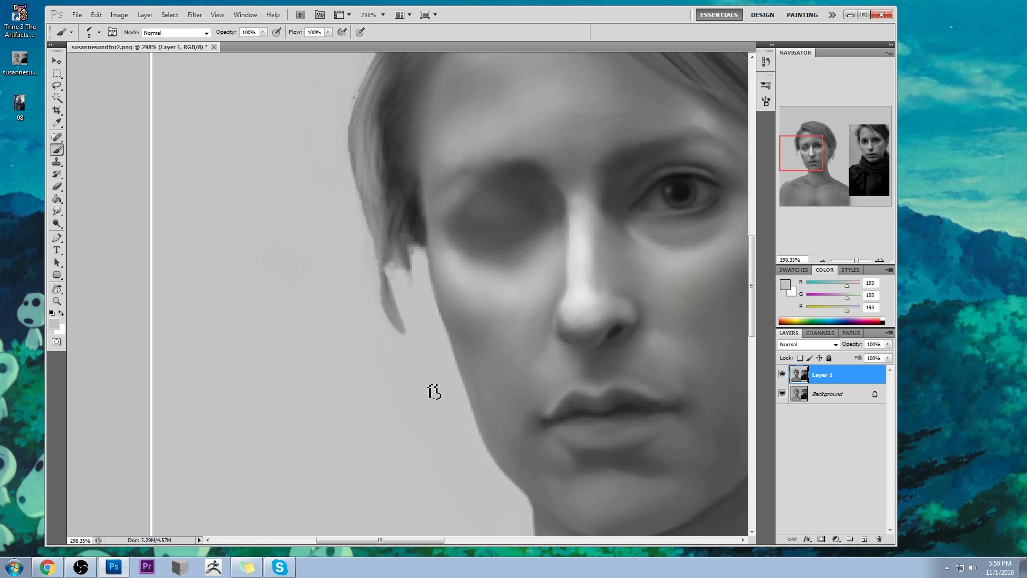
pyautogui.hotkey('ctrl', '1')
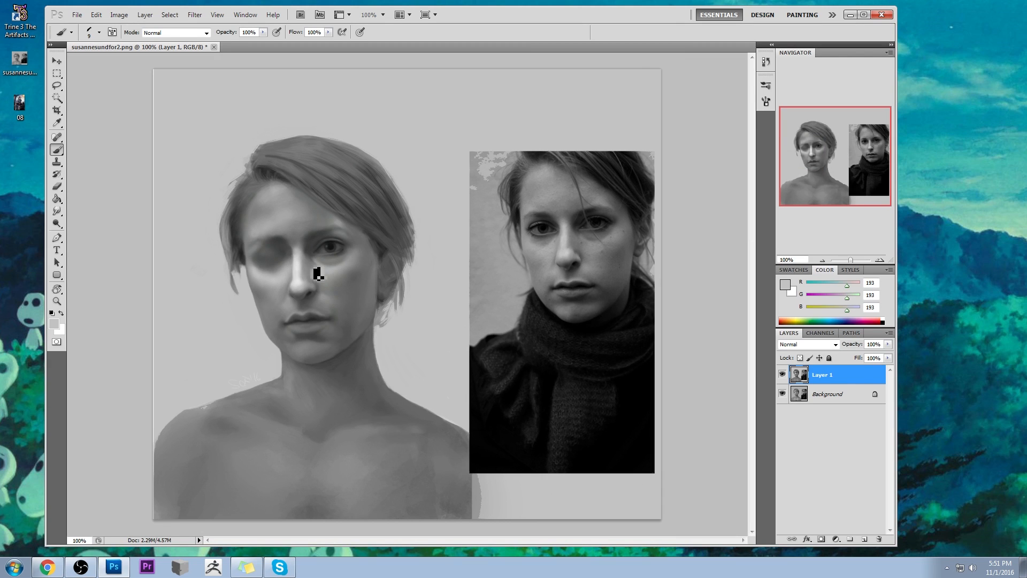
# - Add a new layer and paint between nose and closed eye in grey (RGB 156) with a soft 65 px brush at 43% opacity, erasing at 44%
pyautogui.rightClick(353, 286)
pyautogui.click(448, 433)
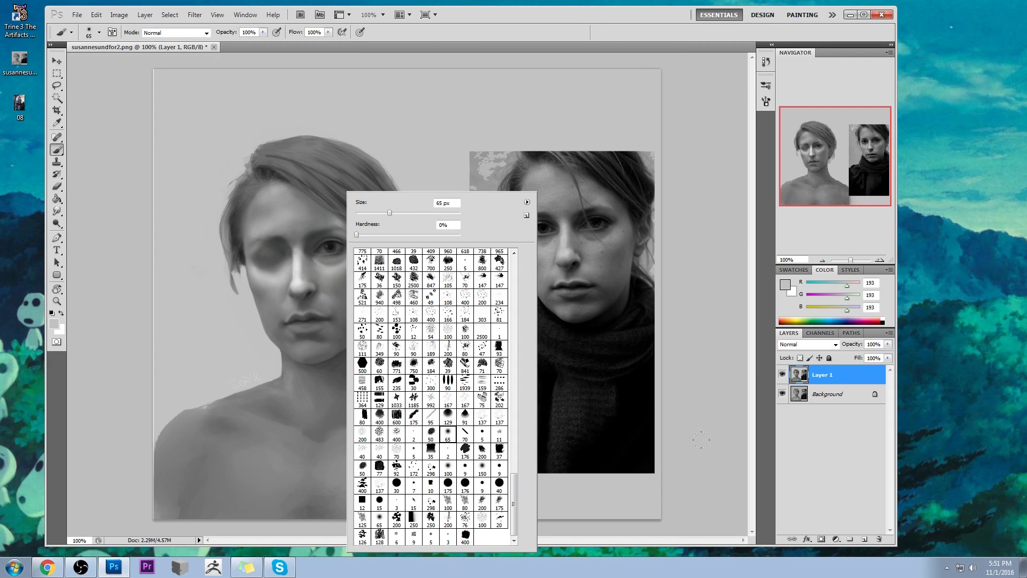
pyautogui.click(864, 536)
pyautogui.keyDown('alt'); pyautogui.click(289, 277); pyautogui.keyUp('alt')
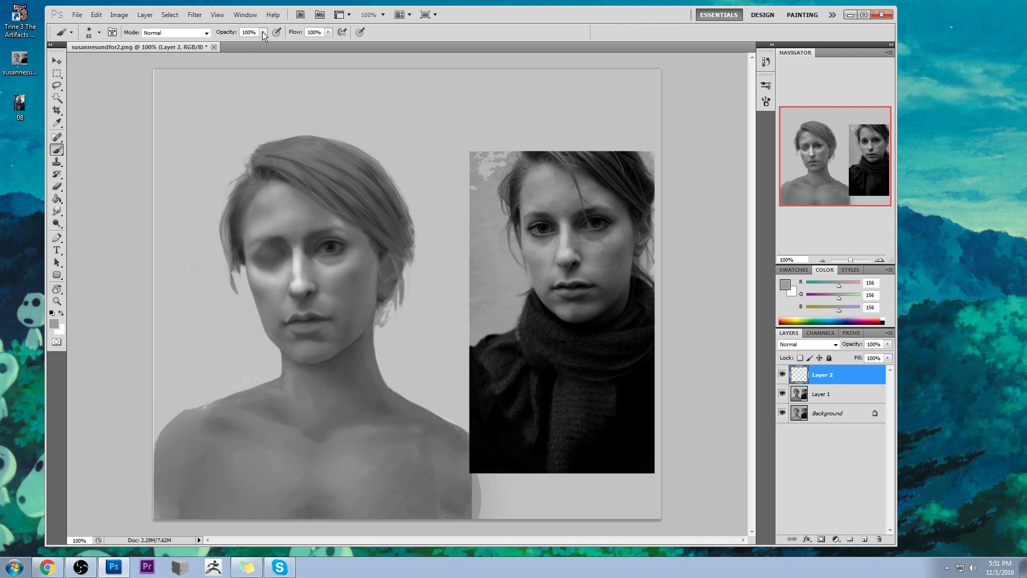
pyautogui.press('e')
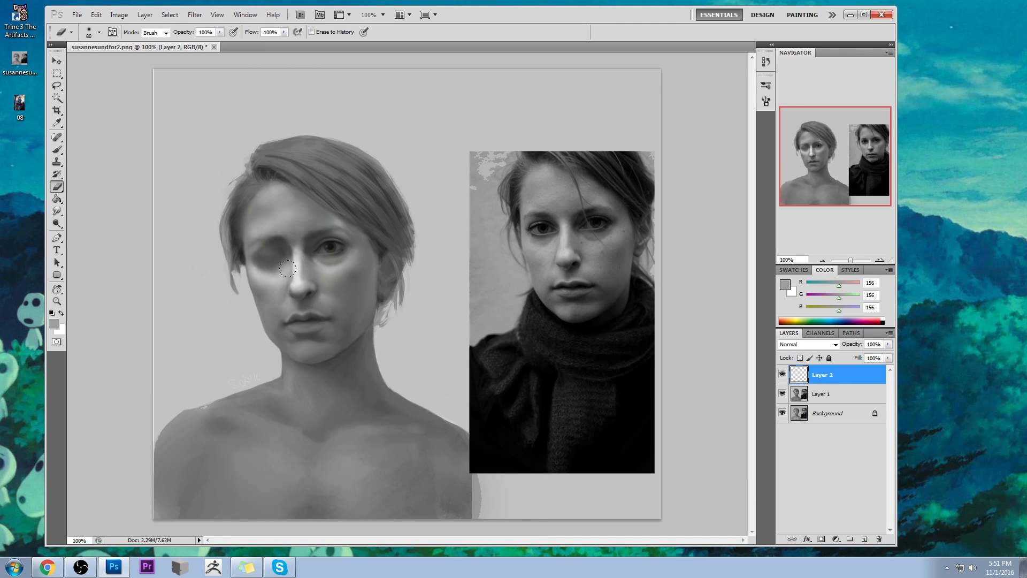
pyautogui.press('4')
pyautogui.press('4')
pyautogui.press('b')
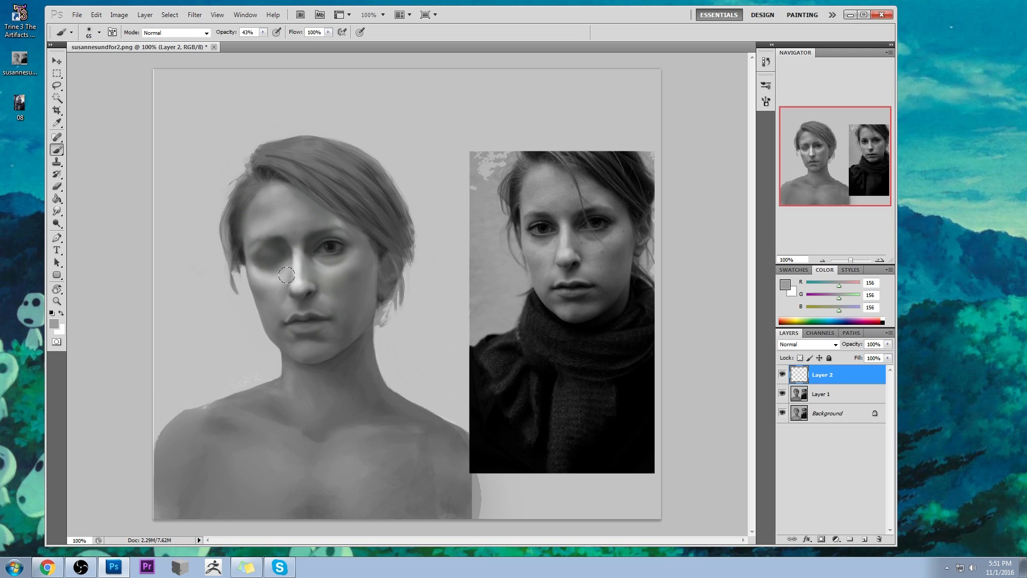
# - Lighten the nose's side with sampled light grey (RGB 223) at 43% opacity, cleaning the edges with a 45 px eraser at 44%
pyautogui.press('e')
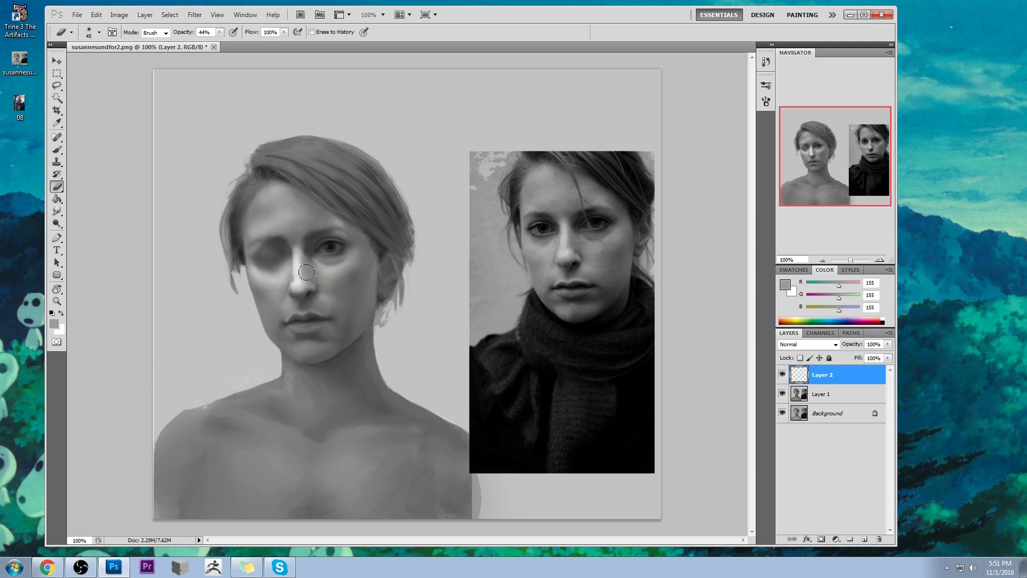
pyautogui.press('b')
pyautogui.keyDown('alt'); pyautogui.click(287, 275); pyautogui.keyUp('alt')
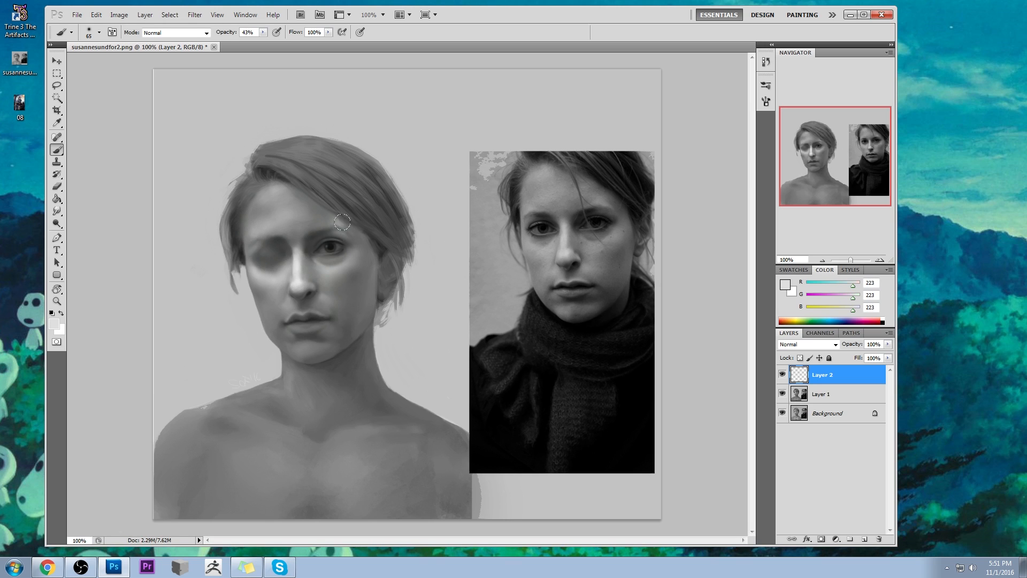
pyautogui.press('e')
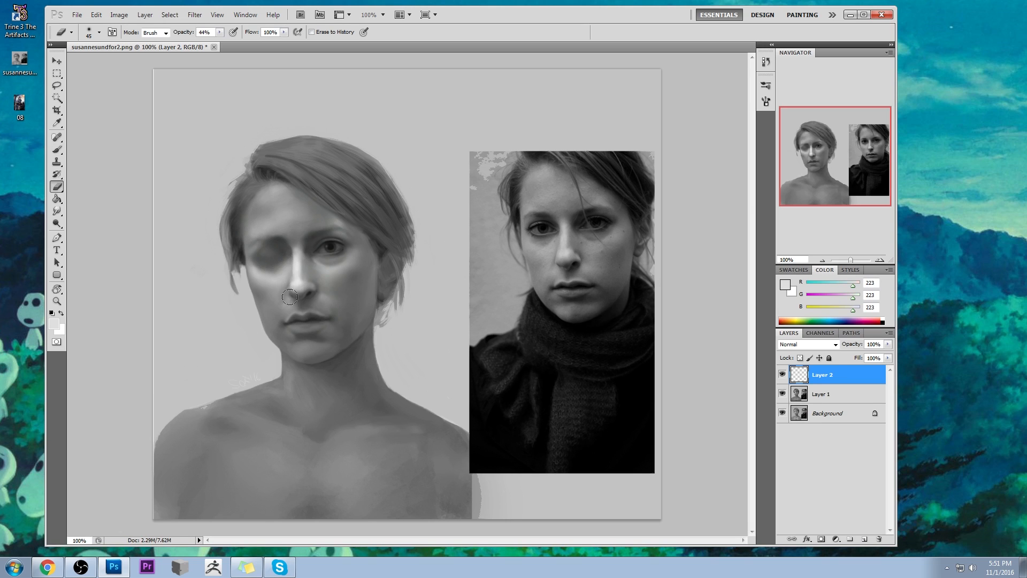
# - Shade the edge between the nose bridge and closed eye in sampled greys (about RGB 171 and 152) with a 40 px brush at 43% opacity
pyautogui.press('b')
pyautogui.keyDown('alt'); pyautogui.click(297, 249); pyautogui.keyUp('alt')
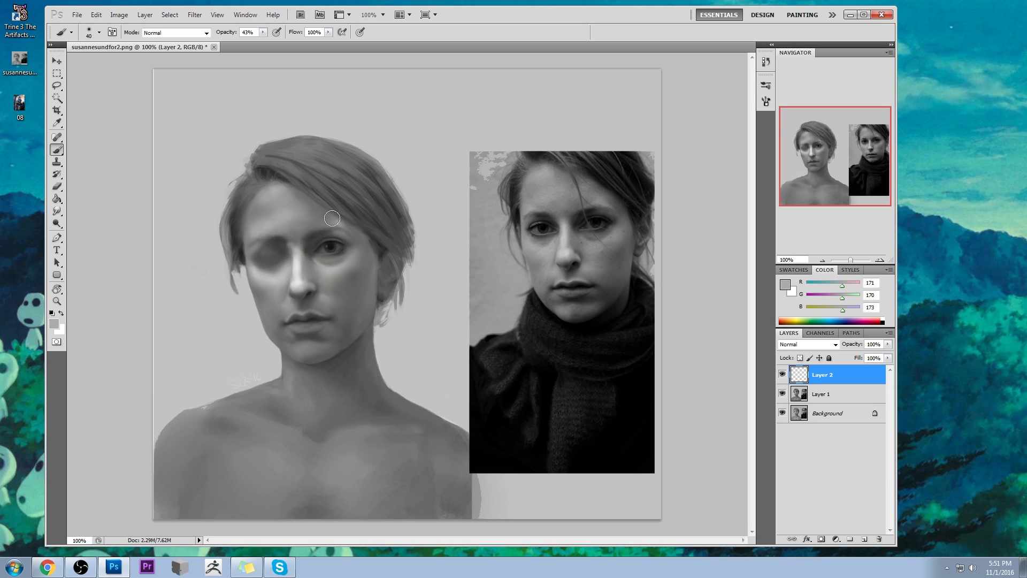
pyautogui.keyDown('alt'); pyautogui.click(295, 247); pyautogui.keyUp('alt')
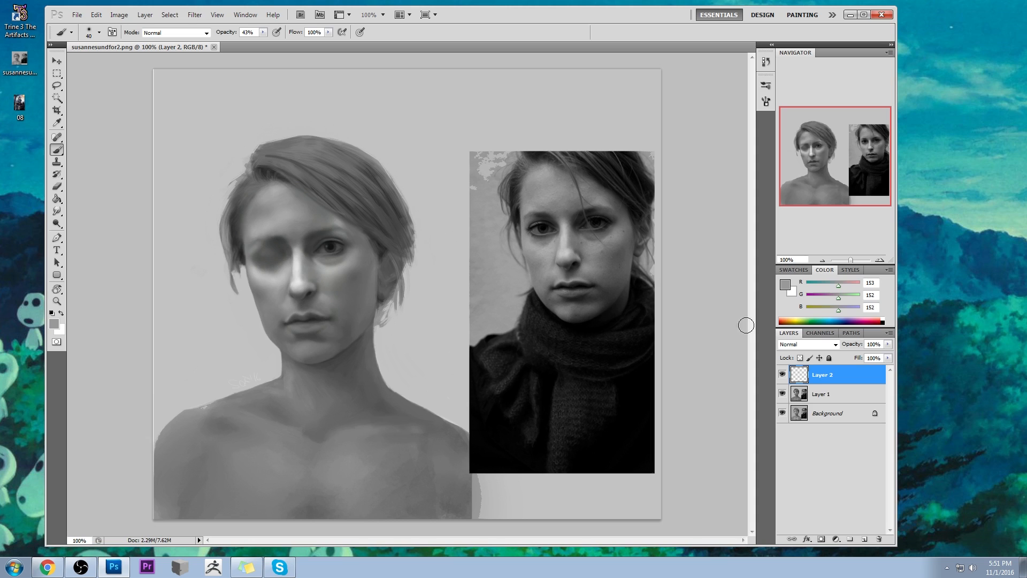
# - On Layer 1, blend the nose bridge beside the closed eye with sampled greys and a 40 px brush at 14% opacity, smudging at 35% strength
pyautogui.moveTo(57, 211); pyautogui.dragTo(91, 231)
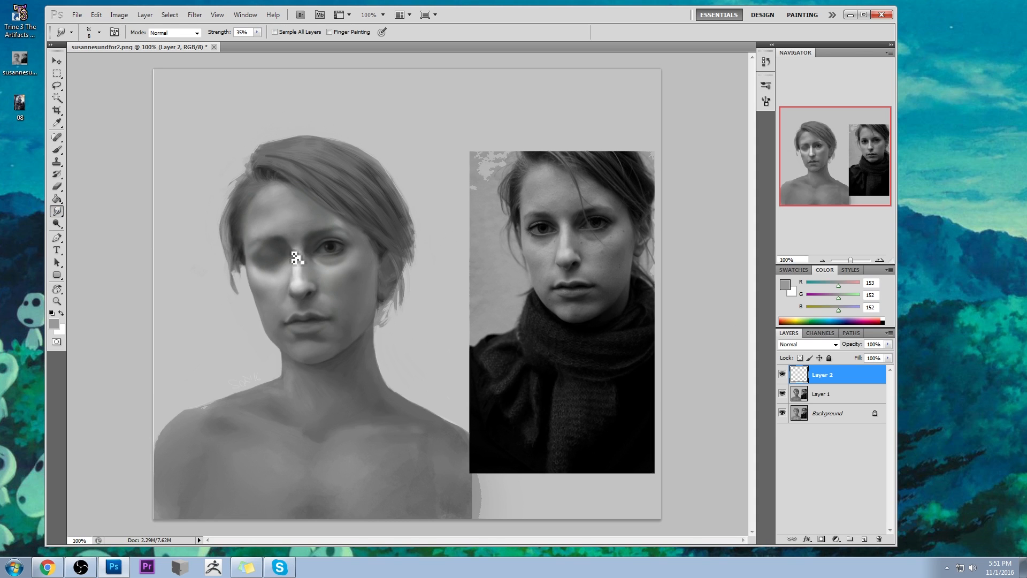
pyautogui.click(853, 403)
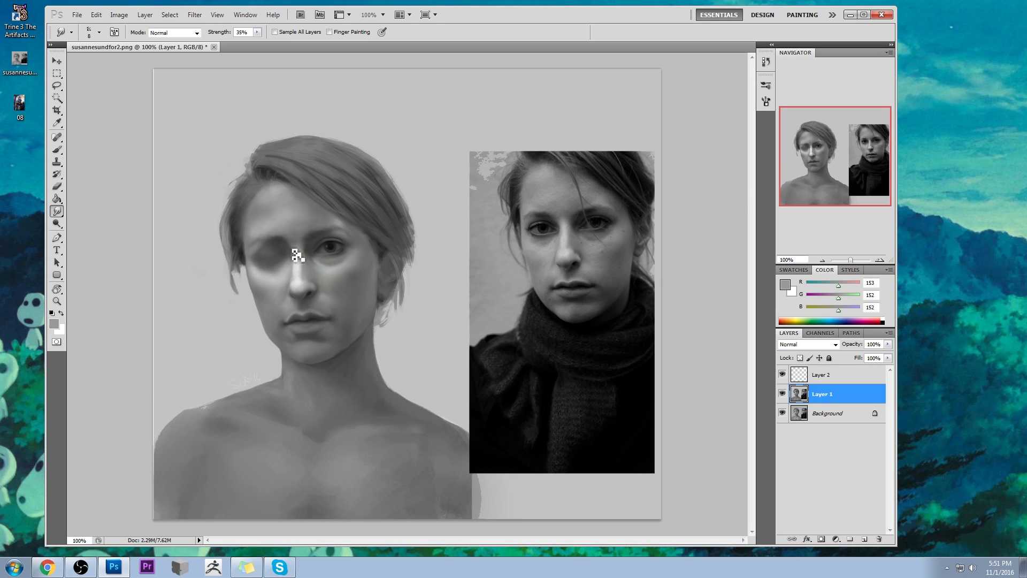
pyautogui.press('b')
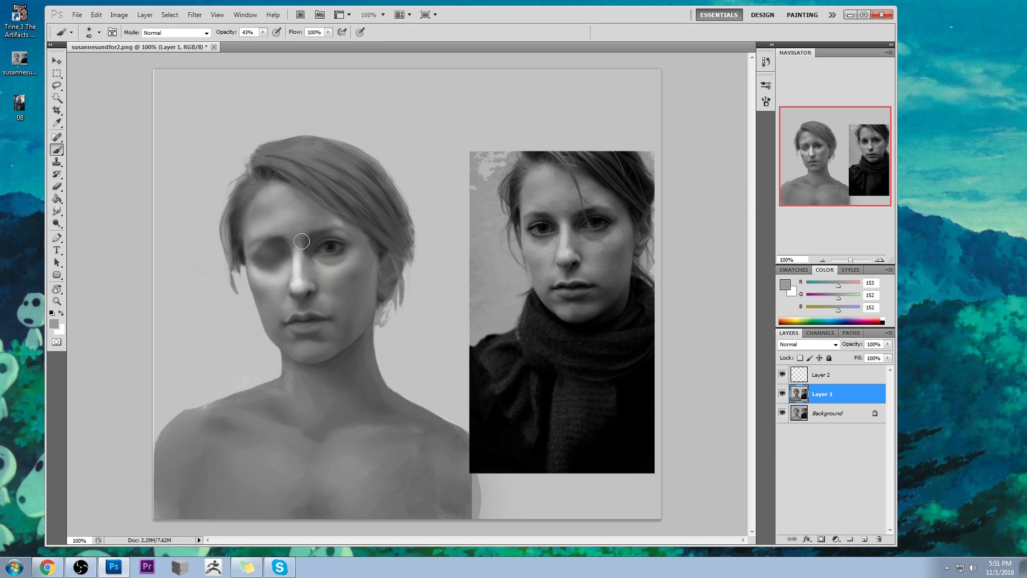
pyautogui.keyDown('alt'); pyautogui.click(295, 252); pyautogui.keyUp('alt')
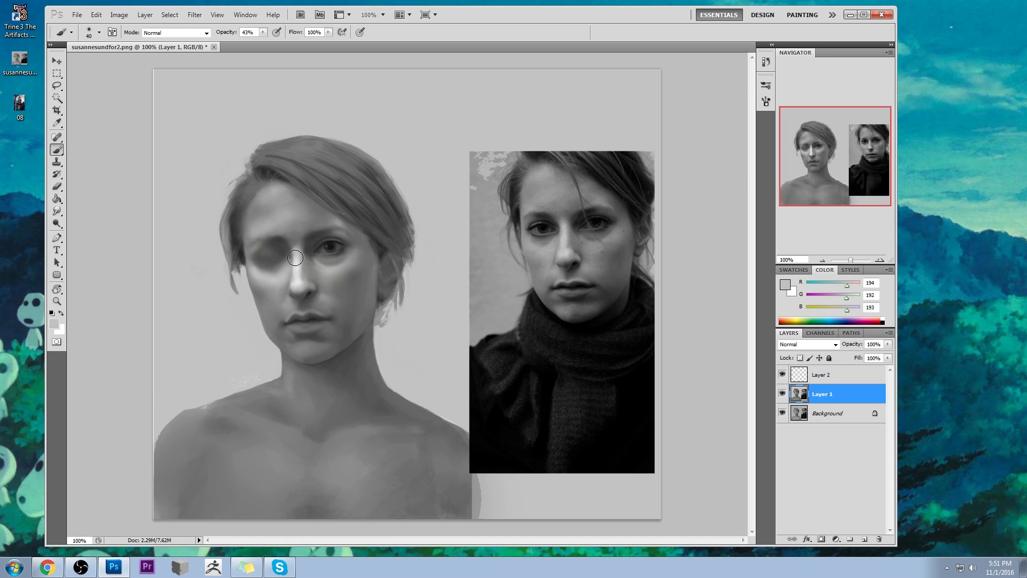
pyautogui.press('1')
pyautogui.press('4')
pyautogui.keyDown('alt'); pyautogui.click(296, 250); pyautogui.keyUp('alt')
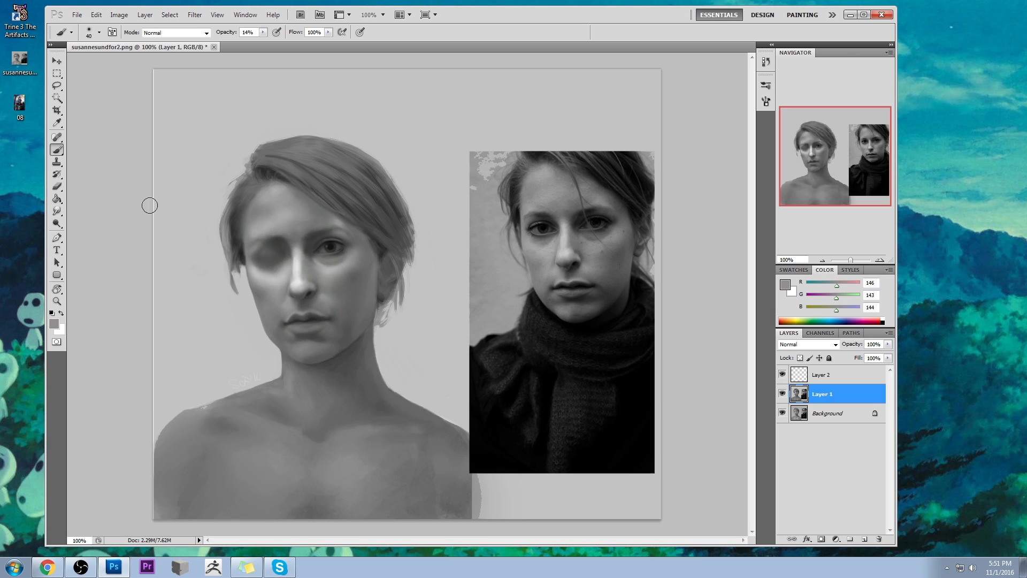
pyautogui.click(57, 211)
pyautogui.click(96, 231)
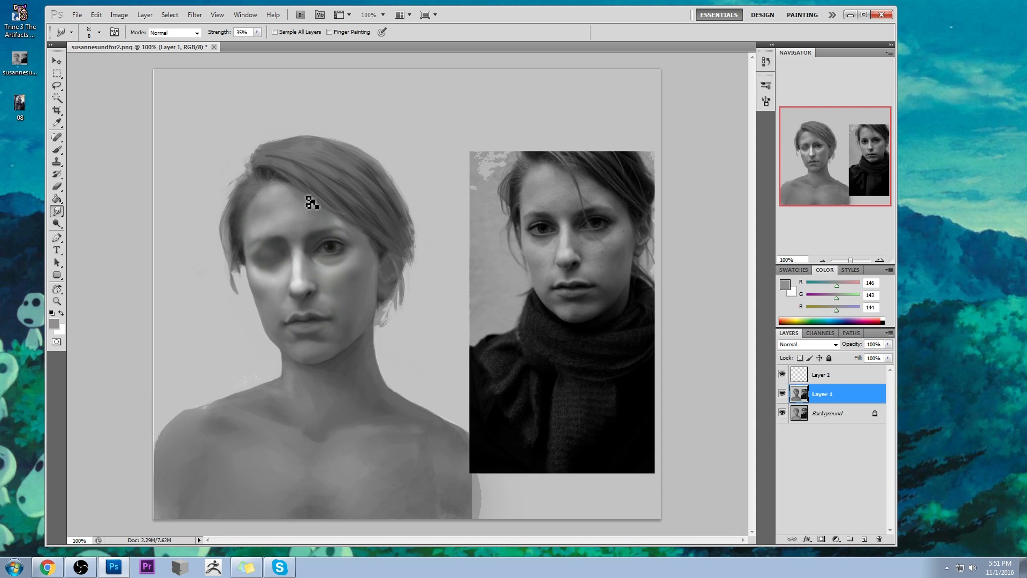
# - Darken the closed eye's inner socket below the brow with sampled dark greys (about RGB 65) and the 40 px brush at 14% opacity
pyautogui.press('z')
pyautogui.moveTo(233, 217); pyautogui.dragTo(364, 318)
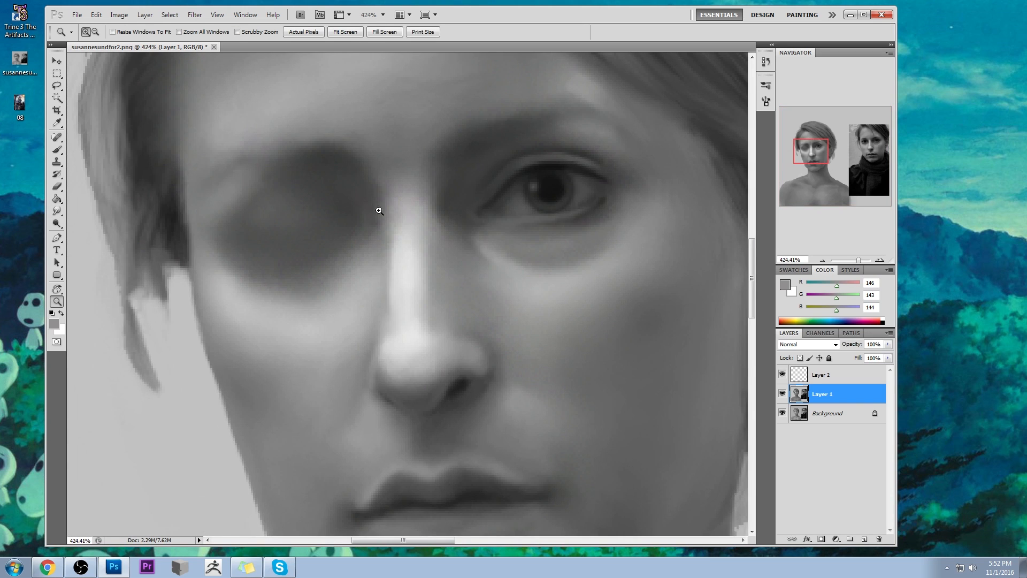
pyautogui.press('b')
pyautogui.keyDown('alt'); pyautogui.click(410, 237); pyautogui.keyUp('alt')
pyautogui.keyDown('alt'); pyautogui.click(335, 188); pyautogui.keyUp('alt')
pyautogui.keyDown('alt'); pyautogui.click(375, 233); pyautogui.keyUp('alt')
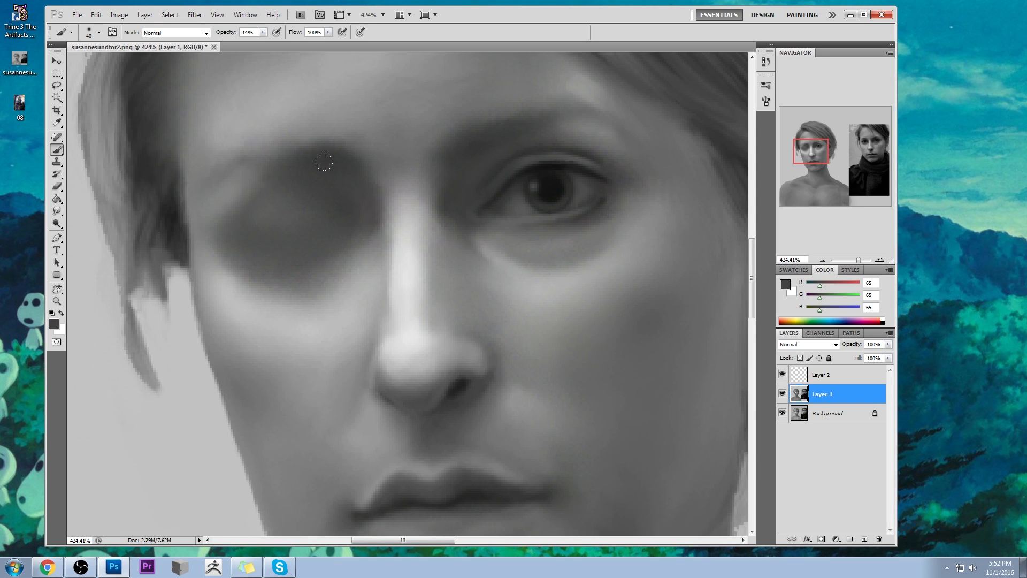
pyautogui.keyDown('alt'); pyautogui.click(308, 158); pyautogui.keyUp('alt')
pyautogui.keyDown('alt'); pyautogui.click(344, 142); pyautogui.keyUp('alt')
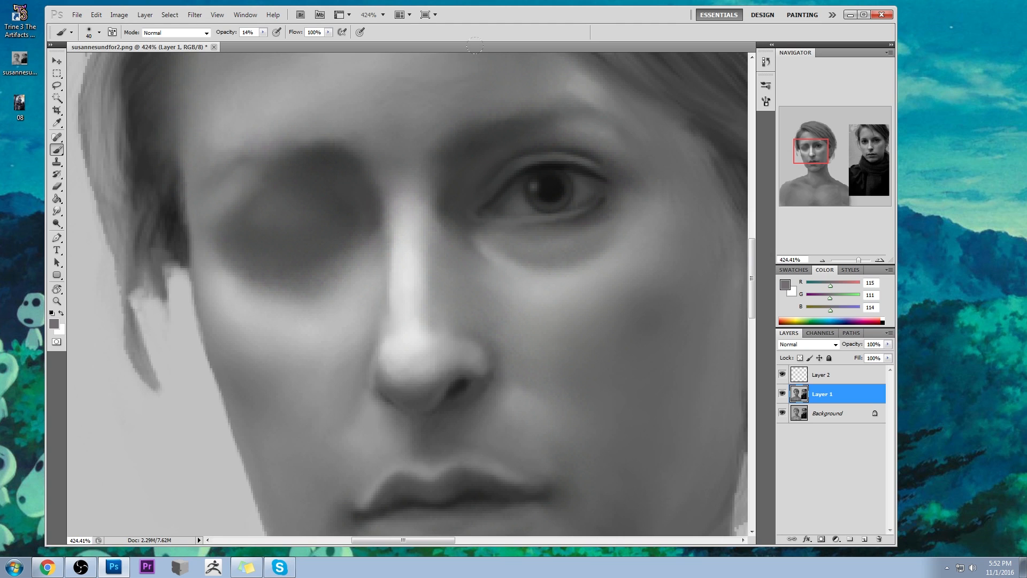
pyautogui.keyDown('alt'); pyautogui.click(324, 159); pyautogui.keyUp('alt')
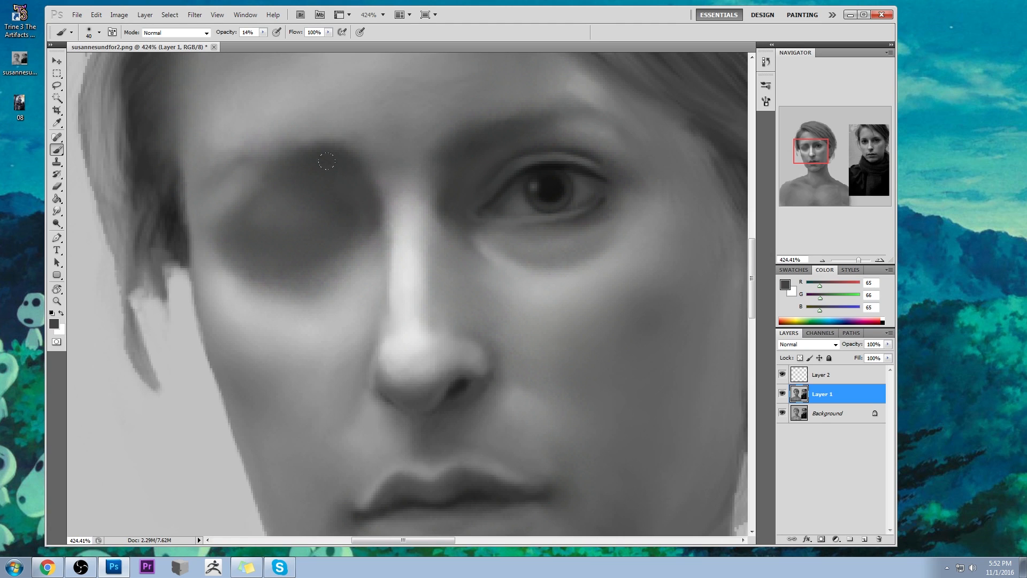
pyautogui.keyDown('alt'); pyautogui.click(362, 202); pyautogui.keyUp('alt')
pyautogui.hotkey('ctrl', '1')
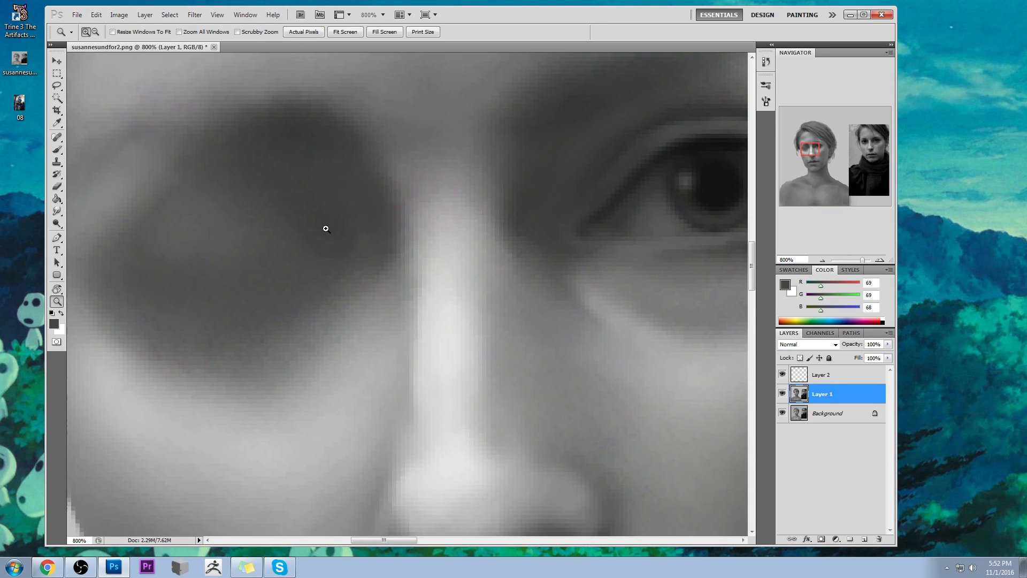
# - Deepen the closed eye's inner corner beside the nose in dark grey (RGB 68) with a 9 px brush at 36% opacity
pyautogui.moveTo(257, 231); pyautogui.dragTo(327, 288)
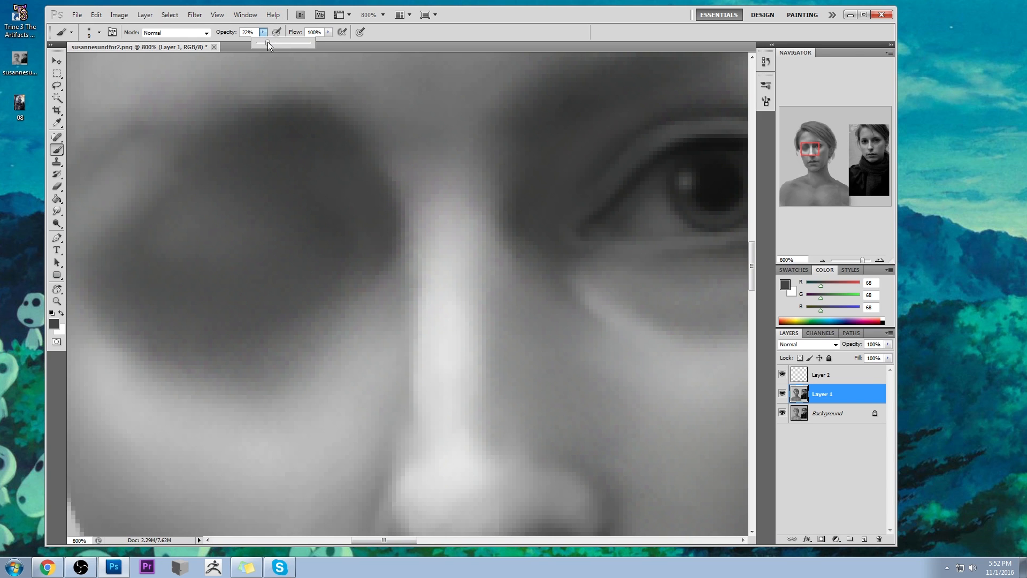
pyautogui.press('3')
pyautogui.press('6')
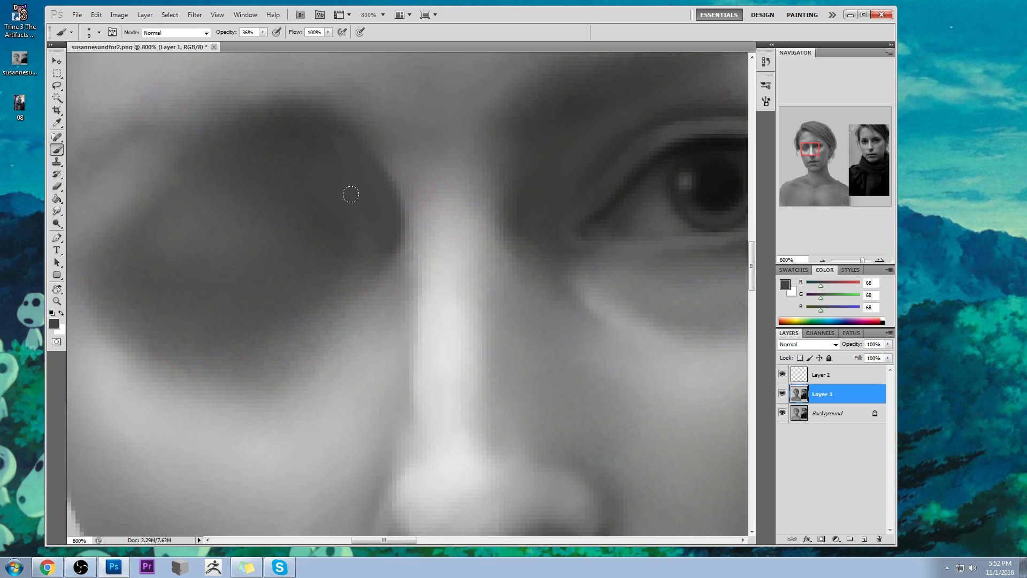
pyautogui.hotkey('ctrl', '0')
pyautogui.hotkey('ctrl', '1')
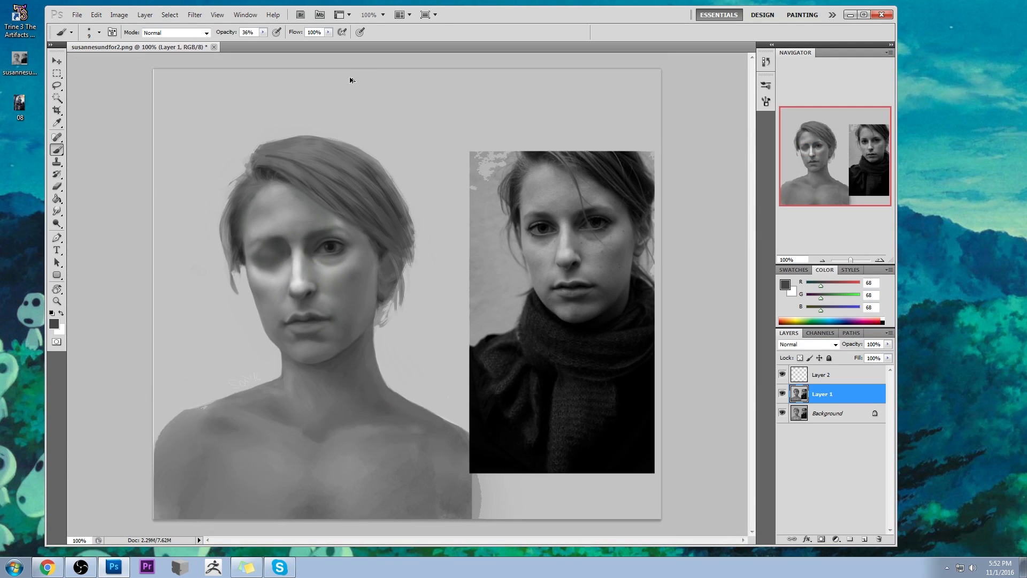
# - Soften the closed eye's inner corner in dark grey (about RGB 70) with a 25 px brush at 12% opacity, smudging the nose edge at 35% strength
pyautogui.press(']')
pyautogui.press(']')
pyautogui.press(']')
pyautogui.press(']')
pyautogui.press(']')
pyautogui.press('[')
pyautogui.press('[')
pyautogui.click(262, 33)
pyautogui.moveTo(262, 42); pyautogui.dragTo(250, 45)
pyautogui.click(119, 97)
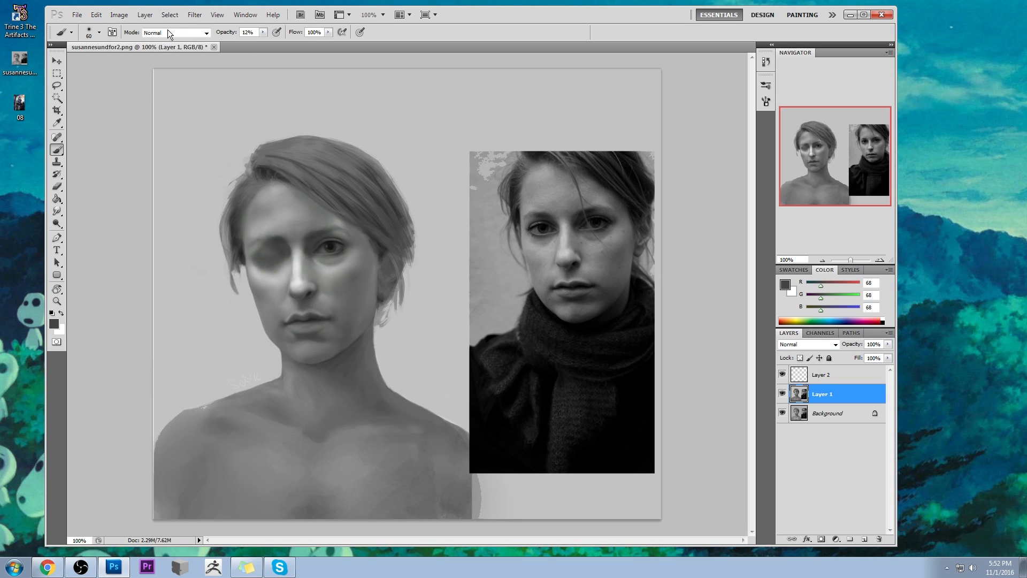
pyautogui.keyDown('alt'); pyautogui.click(289, 248); pyautogui.keyUp('alt')
pyautogui.press('[')
pyautogui.press('[')
pyautogui.press('[')
pyautogui.press('alt')
pyautogui.moveTo(295, 253); pyautogui.dragTo(289, 266)
pyautogui.moveTo(57, 211); pyautogui.dragTo(96, 234)
pyautogui.moveTo(290, 275)
pyautogui.mouseDown()
pyautogui.moveTo(316, 259)
pyautogui.moveTo(297, 265)
pyautogui.moveTo(300, 257)
pyautogui.mouseUp()
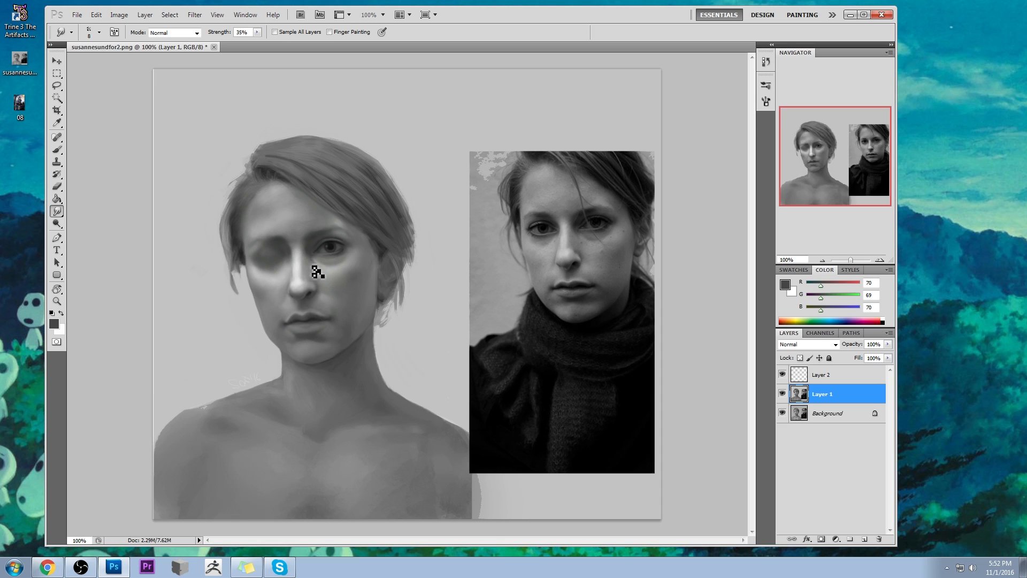
# - Touch up the nose's side and the closed eyelid with sampled greys (RGB 210 and 127), using the 25 px brush at 12% opacity
pyautogui.press('b')
pyautogui.keyDown('alt'); pyautogui.click(296, 270); pyautogui.keyUp('alt')
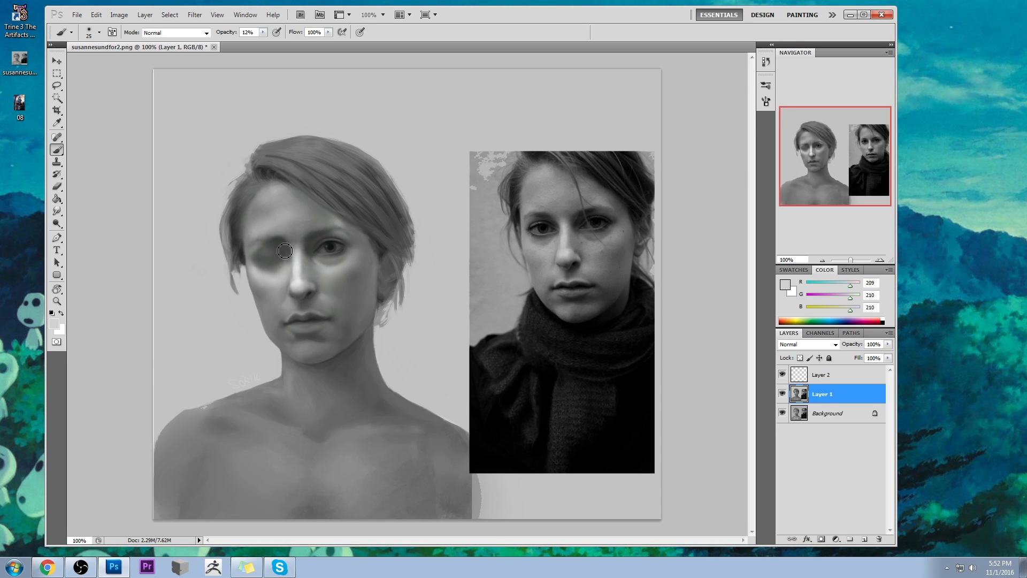
pyautogui.keyDown('alt'); pyautogui.click(255, 254); pyautogui.keyUp('alt')
# - Glaze the closed eye's lower edge with sampled light grey (RGB 176), using a 60 px brush at 1% opacity
pyautogui.press(']')
pyautogui.press(']')
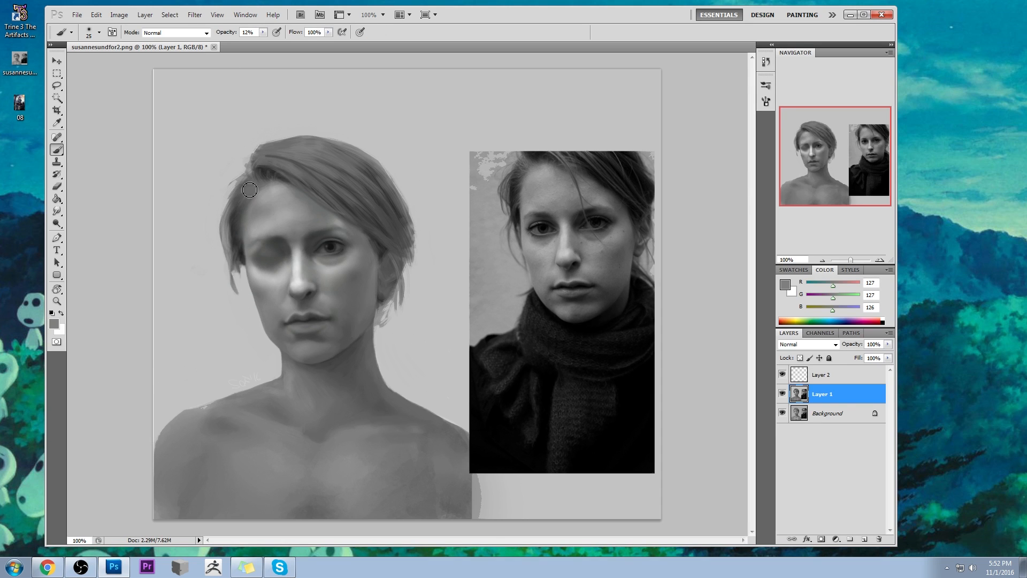
pyautogui.press('0')
pyautogui.press('1')
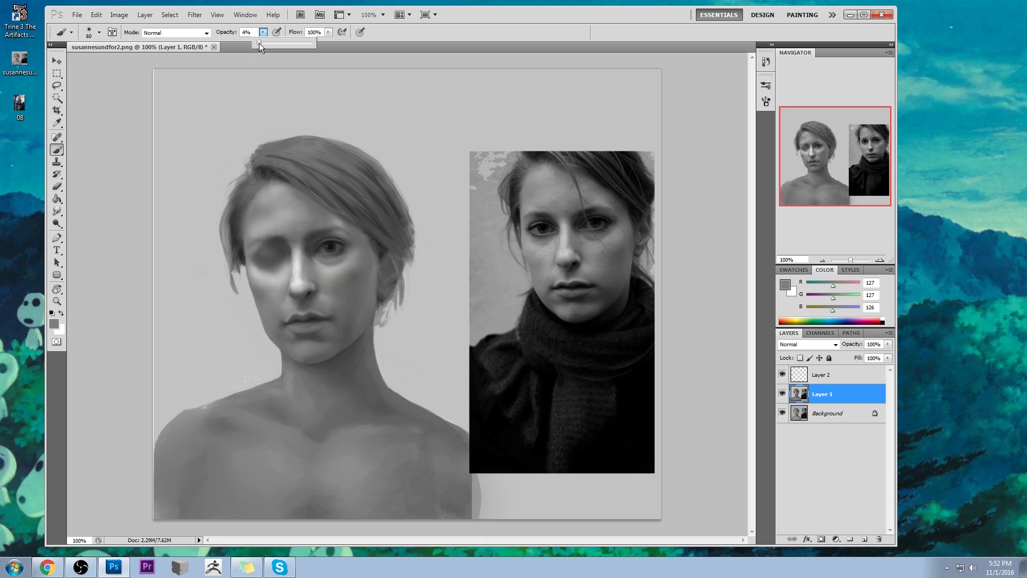
pyautogui.keyDown('alt'); pyautogui.click(276, 276); pyautogui.keyUp('alt')
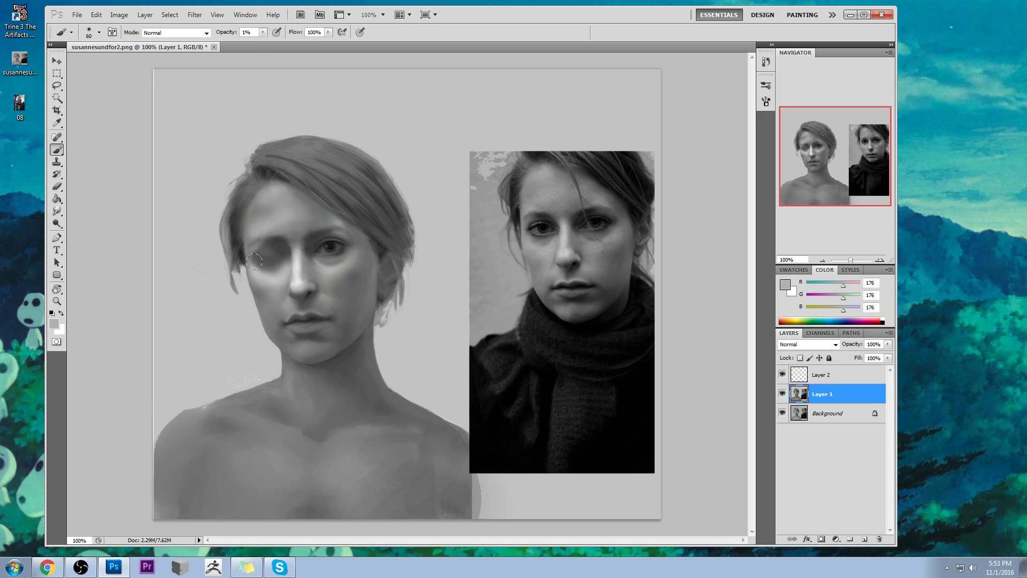
pyautogui.keyDown('alt'); pyautogui.click(265, 277); pyautogui.keyUp('alt')
# - Lighten the skin below the closed eye with sampled light greys (RGB 181 to 186) and the 60 px brush at 10% opacity
pyautogui.press('1')
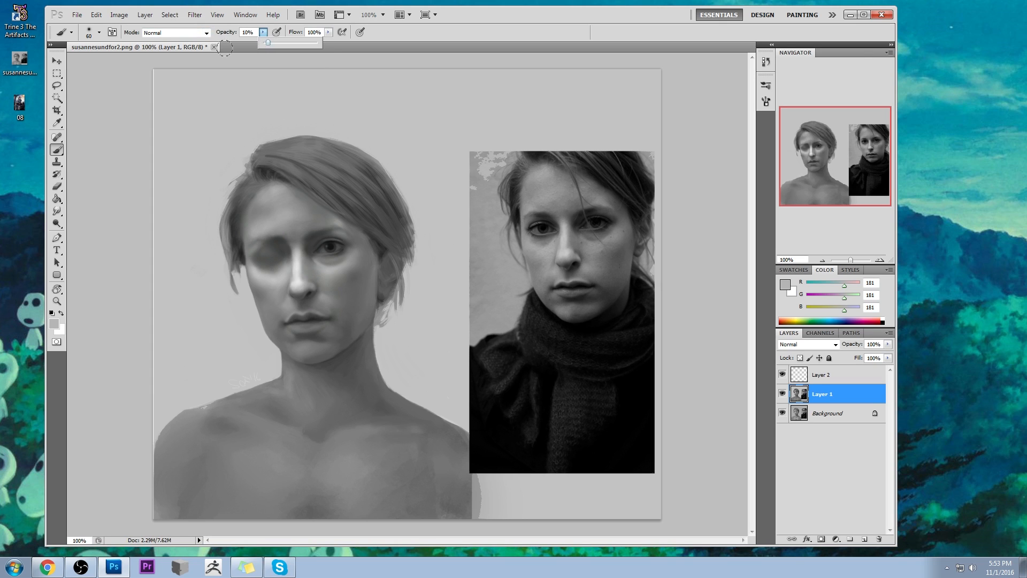
pyautogui.keyDown('alt'); pyautogui.click(267, 277); pyautogui.keyUp('alt')
pyautogui.keyDown('alt'); pyautogui.click(265, 280); pyautogui.keyUp('alt')
pyautogui.moveTo(261, 269); pyautogui.dragTo(256, 266)
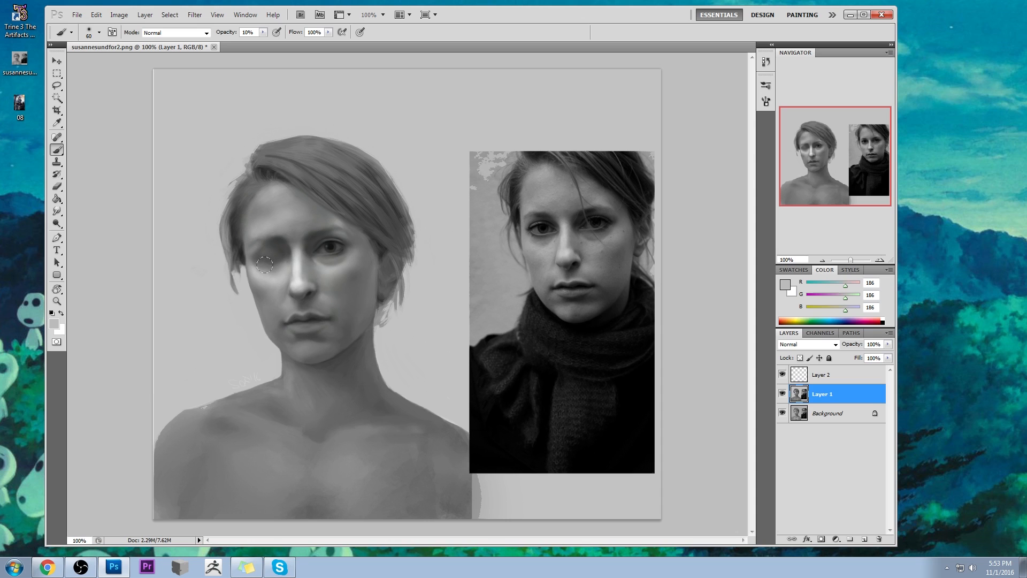
# - Blend the closed eye's outer corner and brow area with sampled greys (RGB 143, 61 and 166) at 10% opacity
pyautogui.keyDown('alt'); pyautogui.click(252, 268); pyautogui.keyUp('alt')
pyautogui.keyDown('alt'); pyautogui.click(252, 256); pyautogui.keyUp('alt')
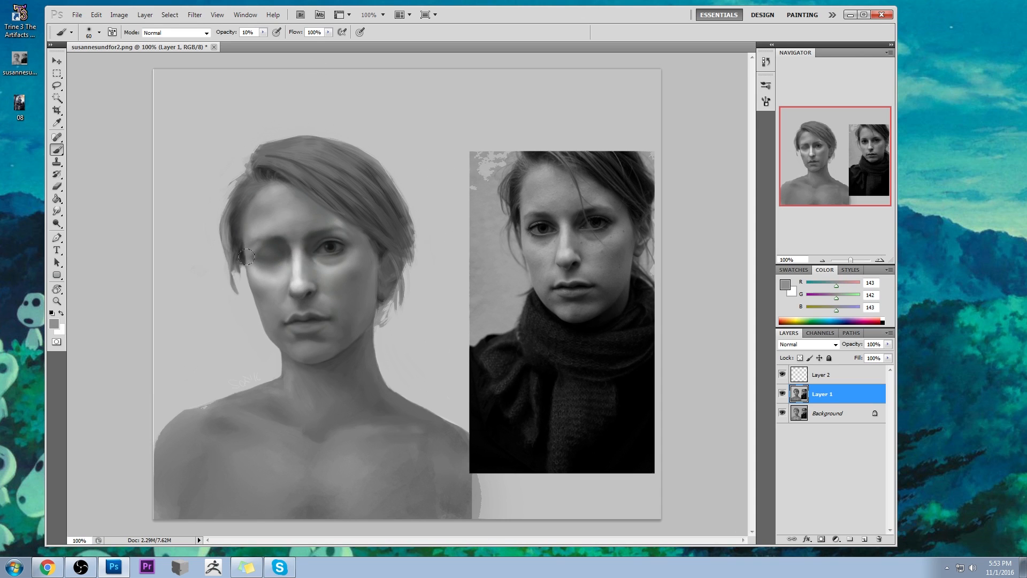
pyautogui.keyDown('alt'); pyautogui.click(274, 240); pyautogui.keyUp('alt')
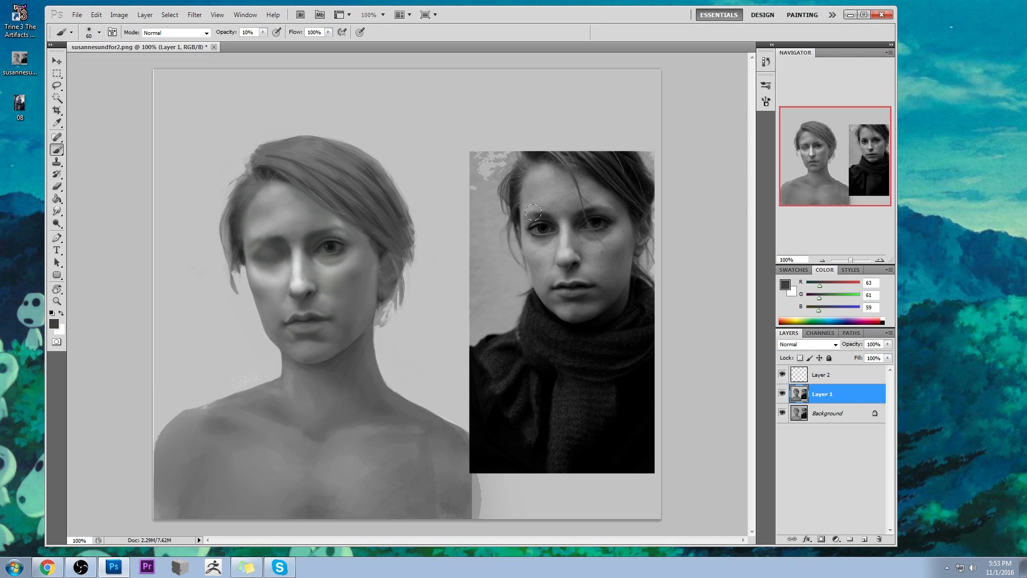
pyautogui.keyDown('alt'); pyautogui.click(261, 229); pyautogui.keyUp('alt')
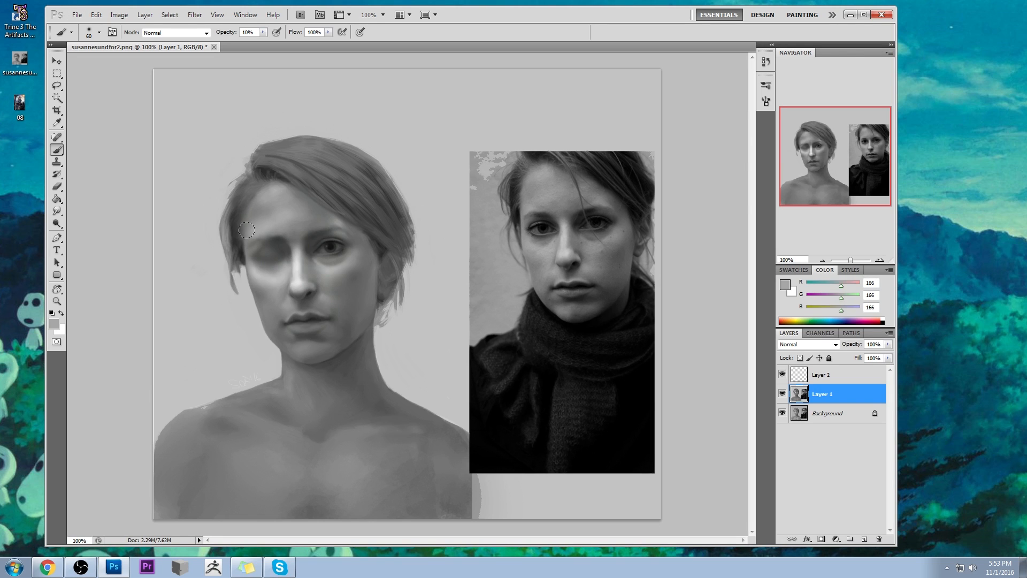
# - Merge Layer 2 down into Layer 1 and add a new empty layer above it
pyautogui.click(834, 377)
pyautogui.rightClick(849, 374)
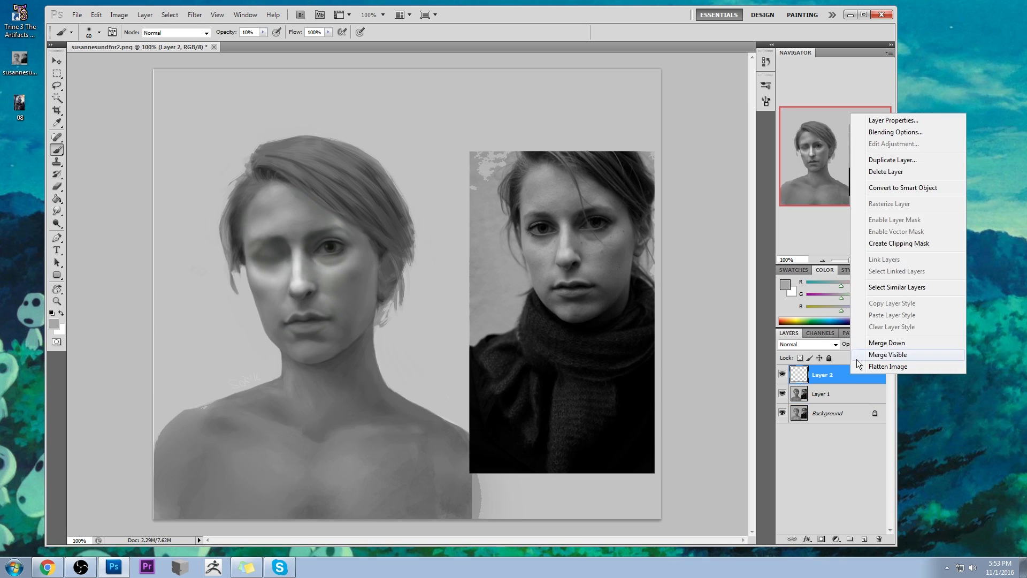
pyautogui.click(859, 354)
pyautogui.click(864, 538)
# - Paint the temple edge beside the closed eye in sampled grey (RGB 166) with the 60 px brush at 34% opacity
pyautogui.keyDown('alt'); pyautogui.click(255, 229); pyautogui.keyUp('alt')
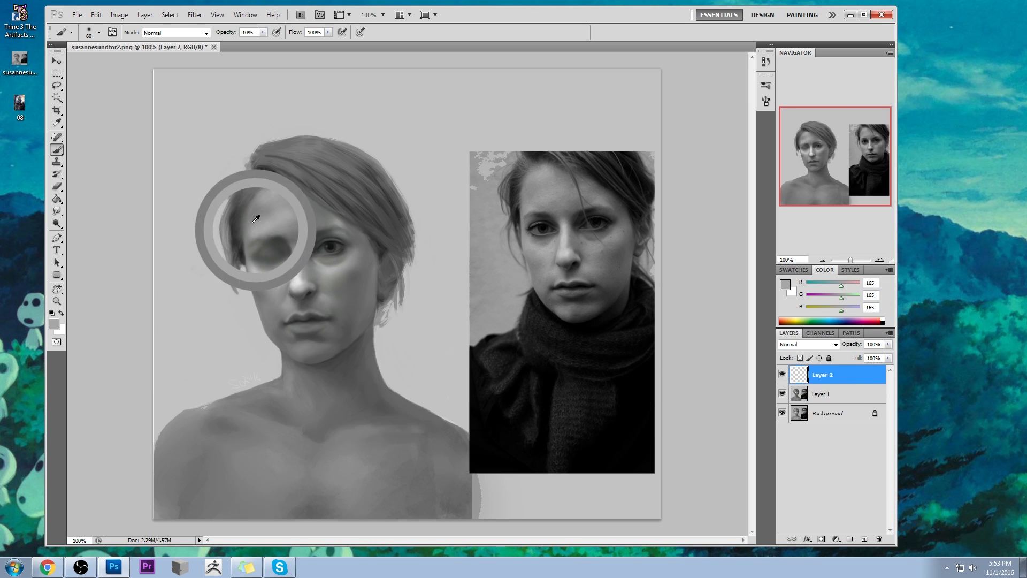
pyautogui.click(262, 32)
pyautogui.keyDown('alt'); pyautogui.click(258, 231); pyautogui.keyUp('alt')
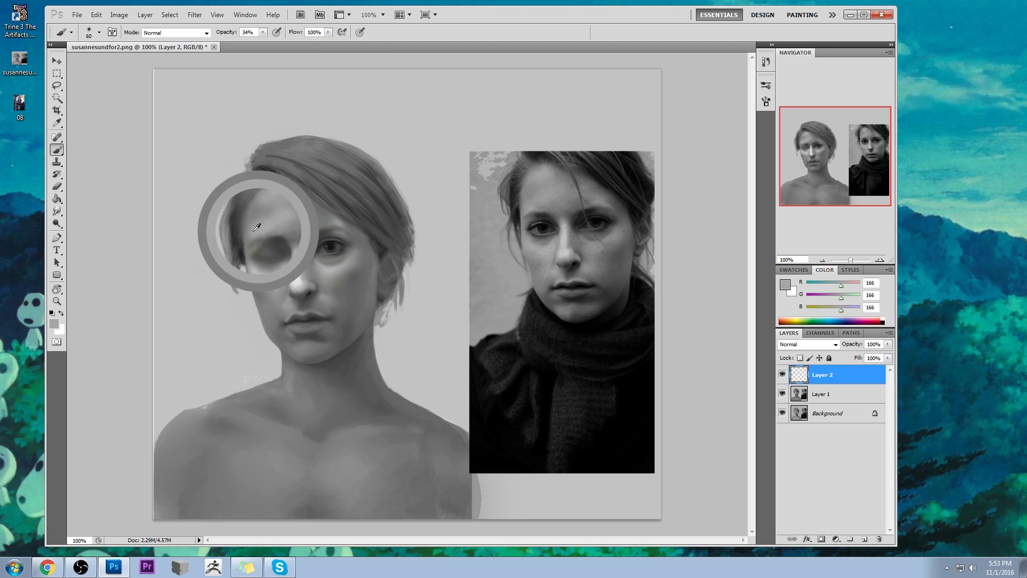
pyautogui.moveTo(245, 234); pyautogui.dragTo(241, 258)
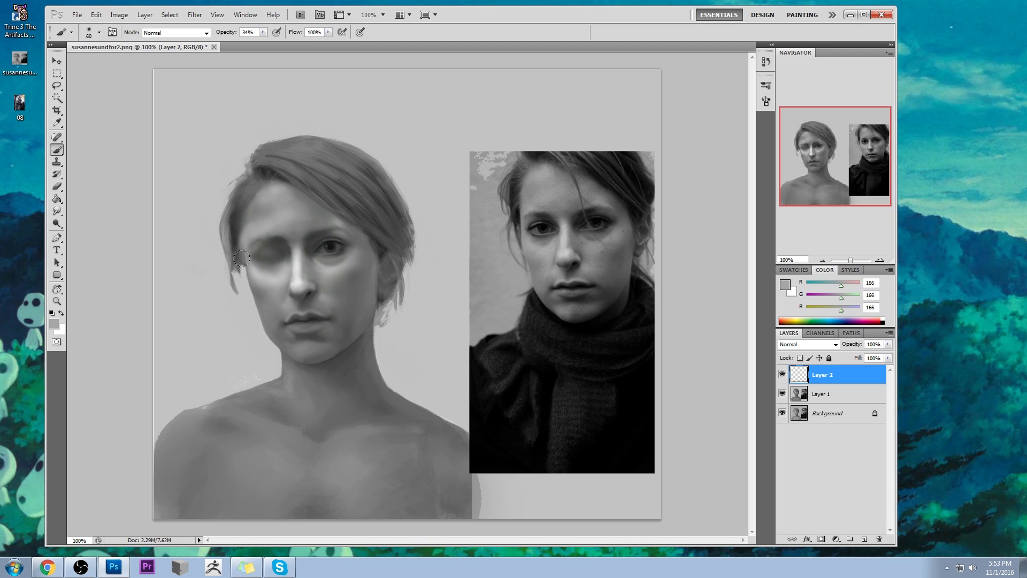
# - Clean up the new temple paint beside the closed eye with a resized eraser at 44% opacity
pyautogui.press('e')
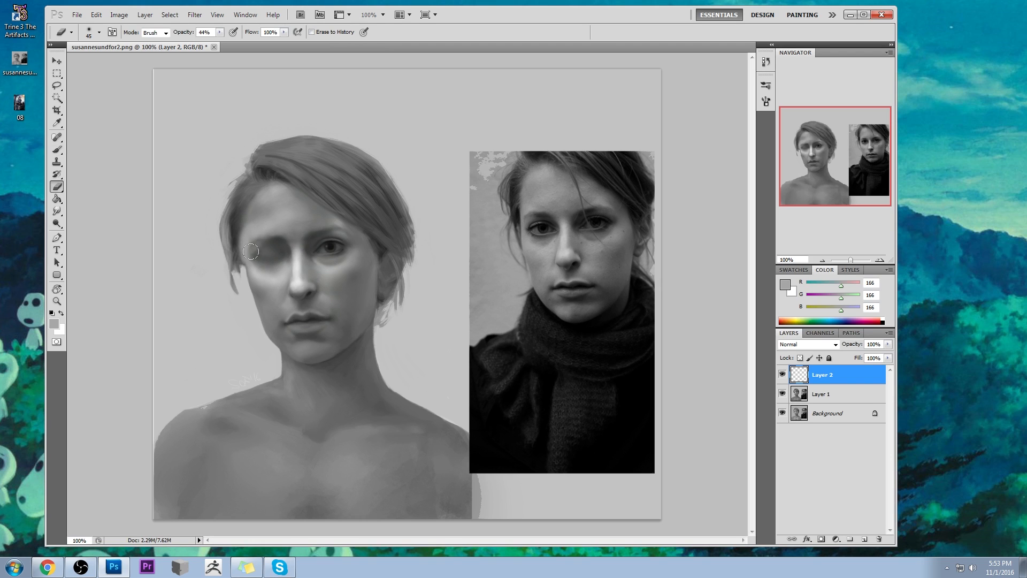
pyautogui.press('[')
pyautogui.press('[')
pyautogui.press('[')
pyautogui.press('[')
pyautogui.press('[')
pyautogui.press('[')
pyautogui.press(']')
pyautogui.press(']')
pyautogui.press(']')
pyautogui.press(']')
# - Lighten the closed eye's outer cheek edge in sampled grey (RGB 181) at 19% opacity, and merge Layer 2 down into Layer 1
pyautogui.press('b')
pyautogui.keyDown('alt'); pyautogui.click(253, 265); pyautogui.keyUp('alt')
pyautogui.moveTo(262, 33); pyautogui.dragTo(255, 39)
pyautogui.moveTo(243, 258); pyautogui.dragTo(246, 267)
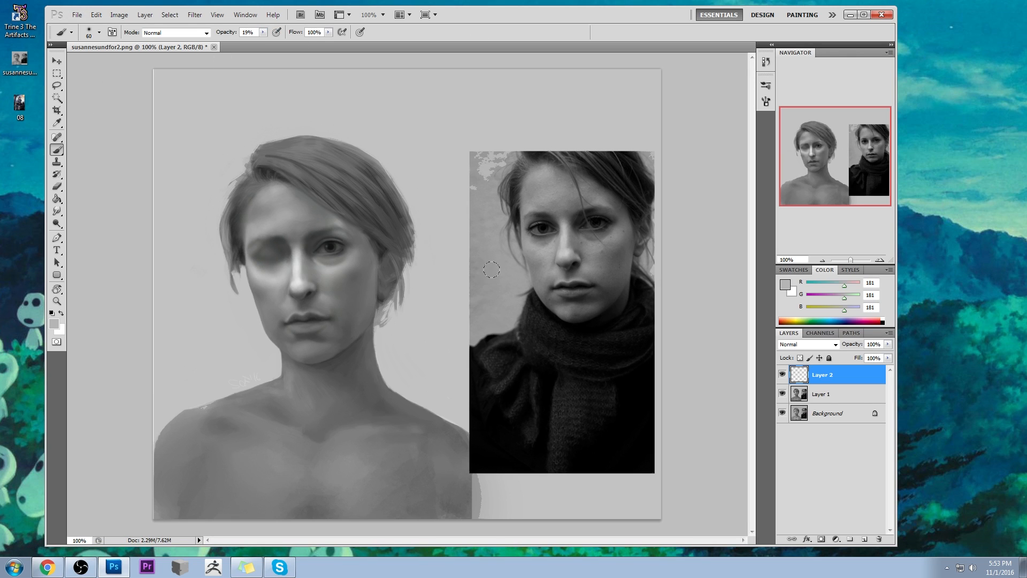
pyautogui.rightClick(829, 381)
pyautogui.click(867, 353)
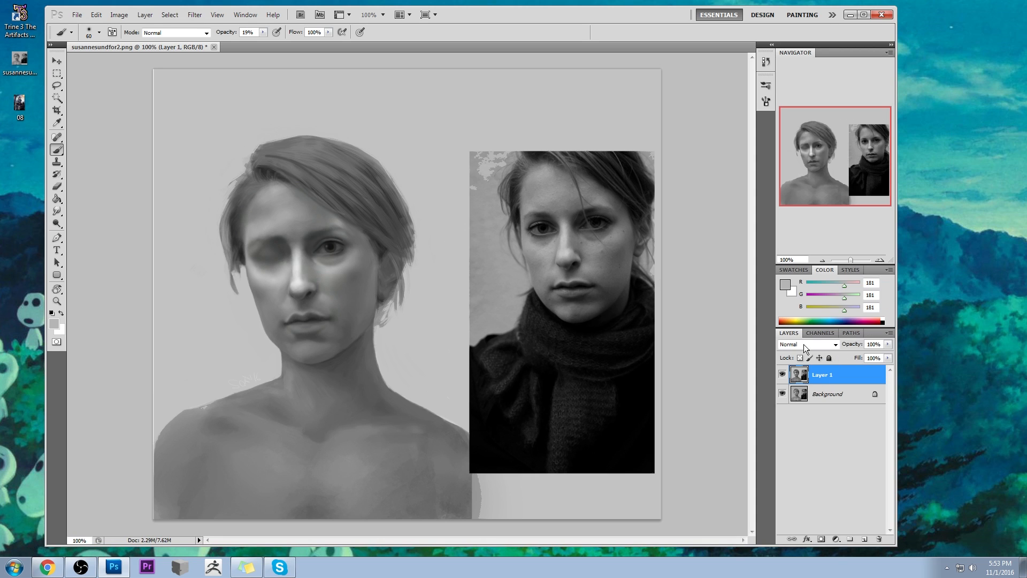
# - Dodge the nose bridge and the open eye area with a 70 px brush, range Highlights, at 11% exposure
pyautogui.click(57, 224)
pyautogui.click(82, 224)
pyautogui.click(163, 60)
pyautogui.moveTo(292, 269); pyautogui.dragTo(291, 277)
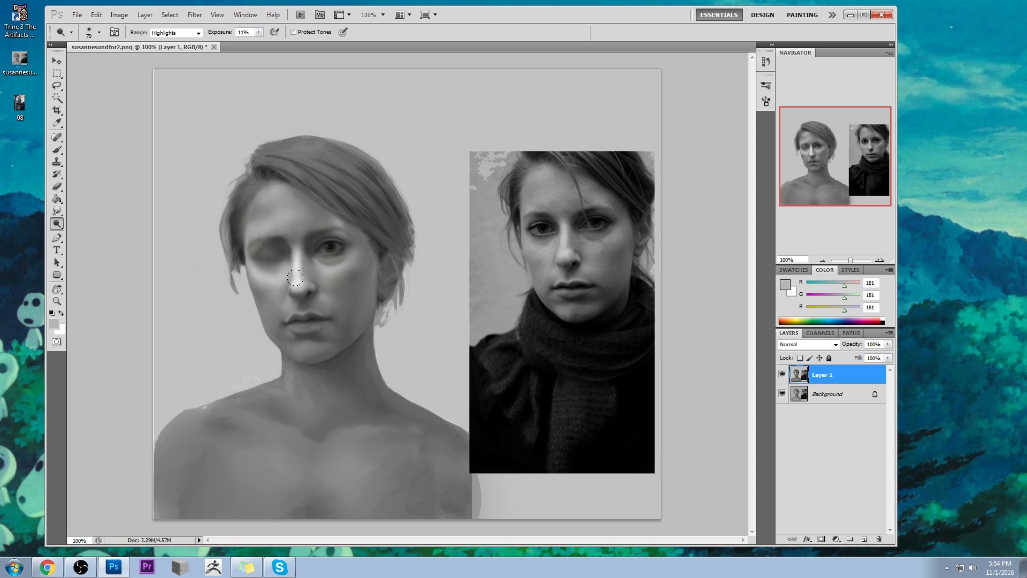
pyautogui.moveTo(294, 274); pyautogui.dragTo(291, 278)
pyautogui.moveTo(338, 236)
pyautogui.mouseDown()
pyautogui.moveTo(316, 245)
pyautogui.moveTo(336, 261)
pyautogui.mouseUp()
# - Paint sampled dark grey (RGB 81, 83, 83) on a new layer between the closed eye and the nose bridge at 19% brush opacity
pyautogui.press('b')
pyautogui.keyDown('alt'); pyautogui.click(284, 250); pyautogui.keyUp('alt')
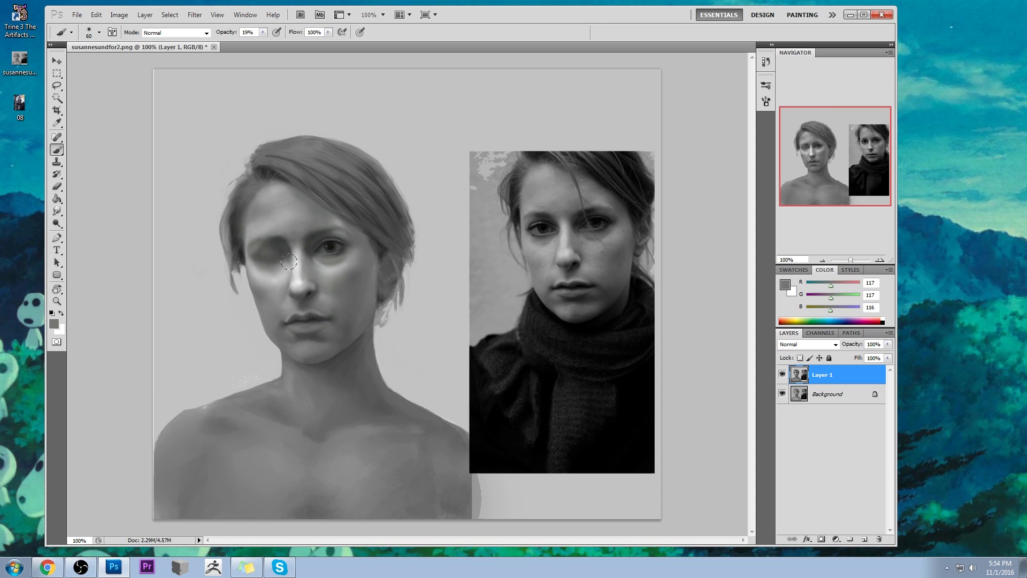
pyautogui.click(864, 539)
pyautogui.keyDown('alt'); pyautogui.click(280, 252); pyautogui.keyUp('alt')
pyautogui.moveTo(281, 254)
pyautogui.mouseDown()
pyautogui.moveTo(273, 268)
pyautogui.moveTo(296, 259)
pyautogui.mouseUp()
# - Clean up the new paint beside the closed eye with the eraser, and blend it toward the nose with the Smudge tool at 35% strength
pyautogui.press('e')
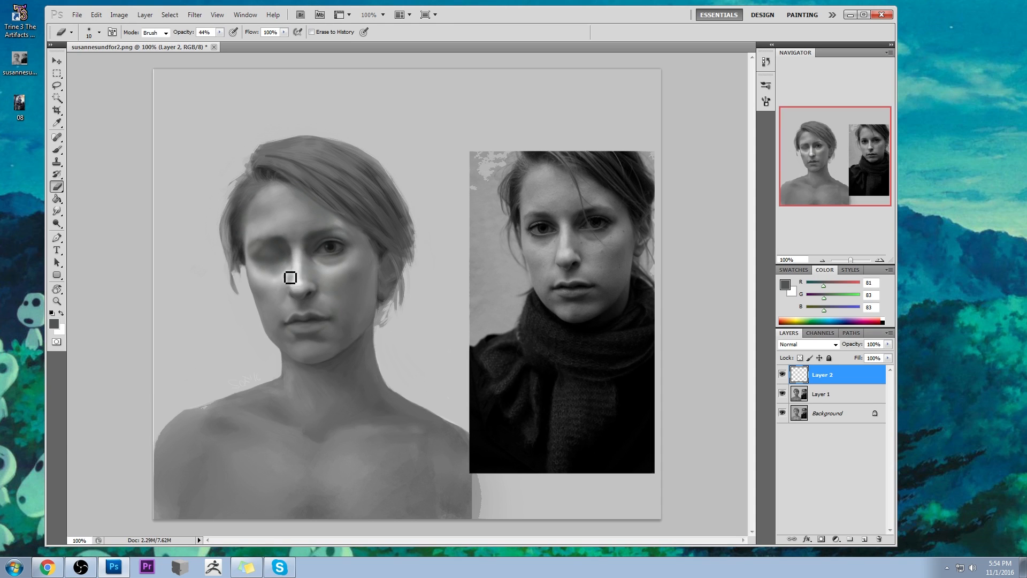
pyautogui.moveTo(219, 32); pyautogui.dragTo(253, 42)
pyautogui.click(114, 64)
pyautogui.moveTo(57, 211); pyautogui.dragTo(94, 234)
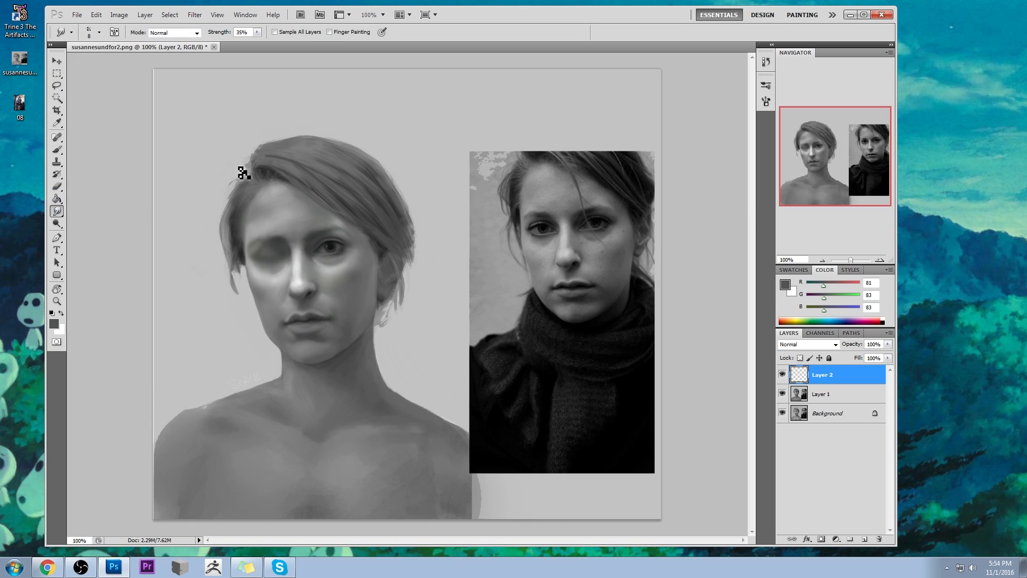
pyautogui.moveTo(291, 272)
pyautogui.mouseDown()
pyautogui.moveTo(277, 284)
pyautogui.moveTo(306, 250)
pyautogui.moveTo(316, 272)
pyautogui.mouseUp()
# - Merge Layer 2 down into Layer 1
pyautogui.press('w')
pyautogui.click(283, 297)
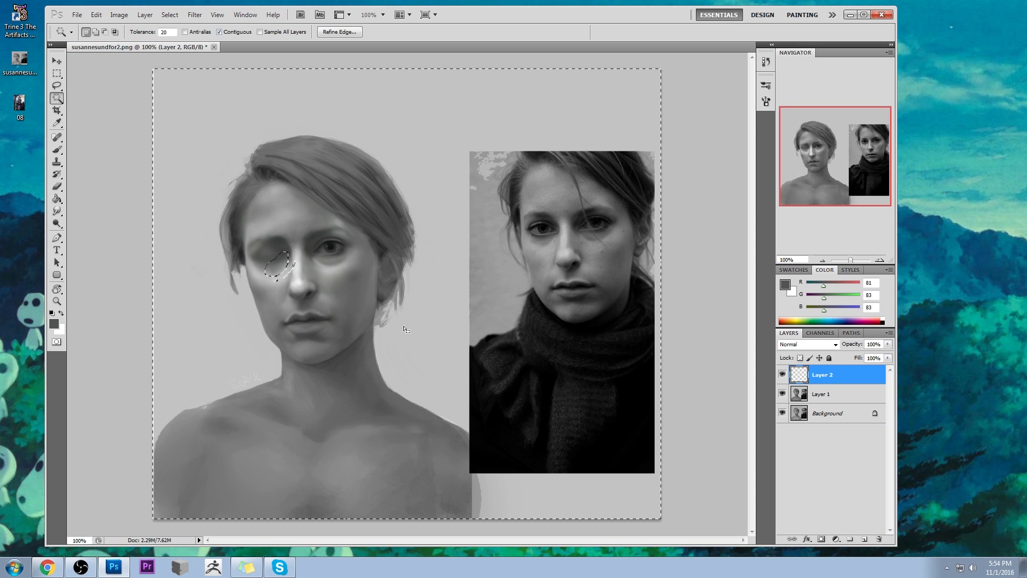
pyautogui.rightClick(831, 375)
pyautogui.click(866, 341)
# - Select the grey background with the Magic Wand at tolerance 20 and invert the selection to isolate the figure
pyautogui.click(204, 349)
pyautogui.rightClick(349, 348)
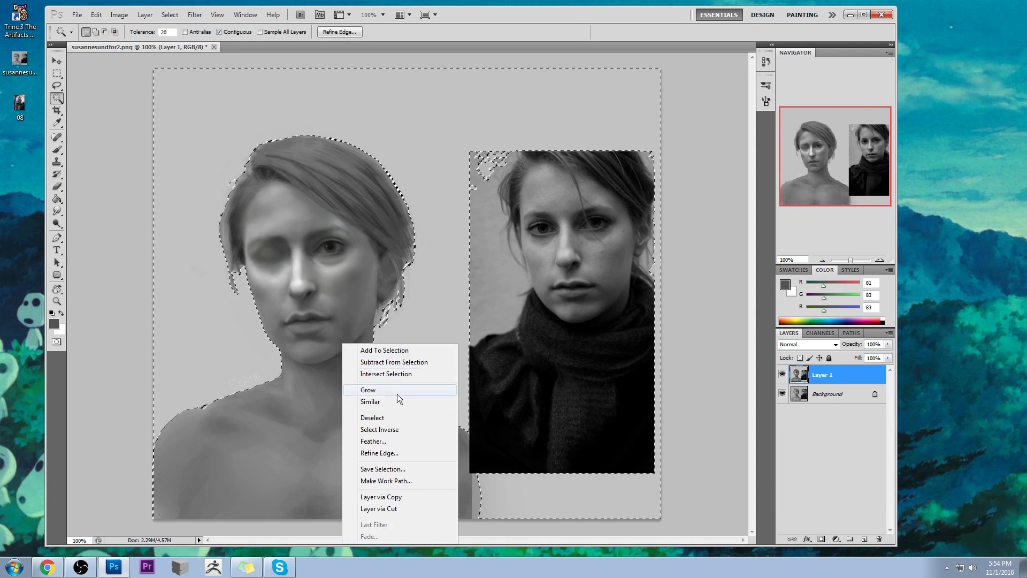
pyautogui.click(444, 366)
pyautogui.hotkey('ctrl', 'd')
# - Burn the shadow side of the hair, neck and shoulder with a 175 px brush, range Midtones, 13% exposure, Protect Tones off
pyautogui.click(59, 212)
pyautogui.click(76, 219)
pyautogui.click(59, 223)
pyautogui.click(79, 233)
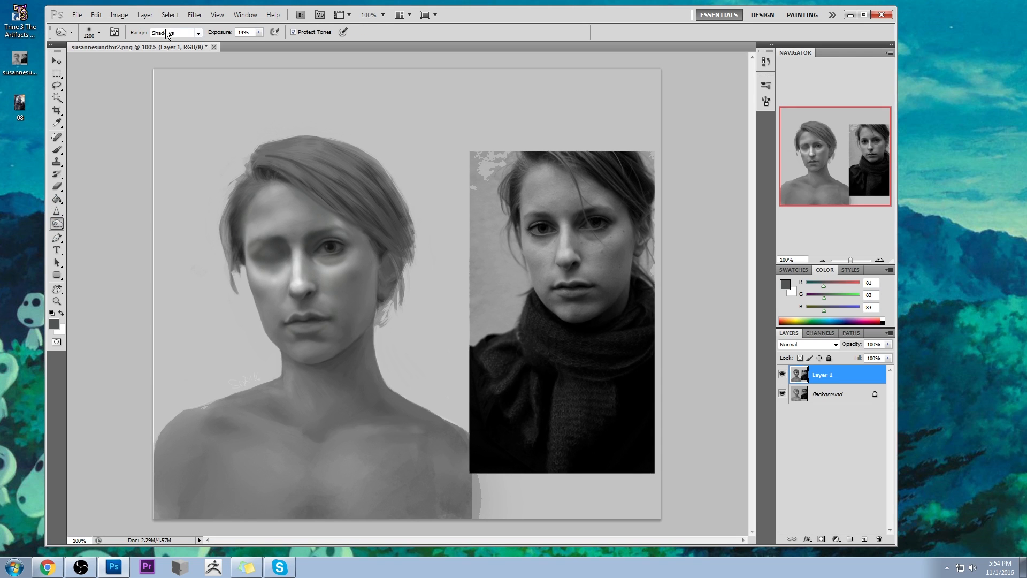
pyautogui.click(172, 51)
pyautogui.click(260, 32)
pyautogui.click(259, 44)
pyautogui.click(296, 32)
pyautogui.press('[')
pyautogui.press('[')
pyautogui.press('[')
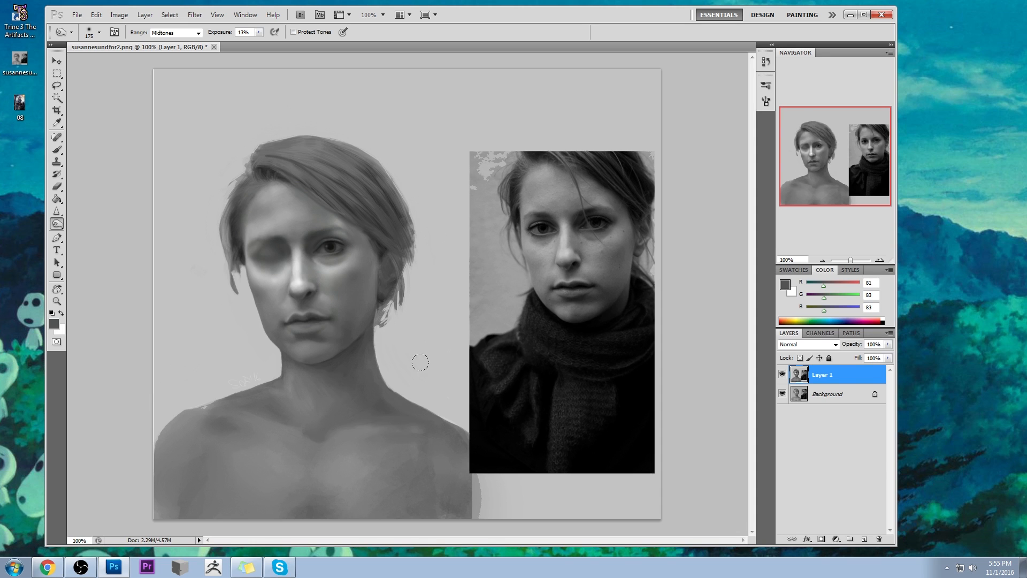
# - Copy the whole canvas, revert the file to its opening history snapshot, and paste the reworked portrait in place as Layer 1
pyautogui.hotkey('ctrl', 'a')
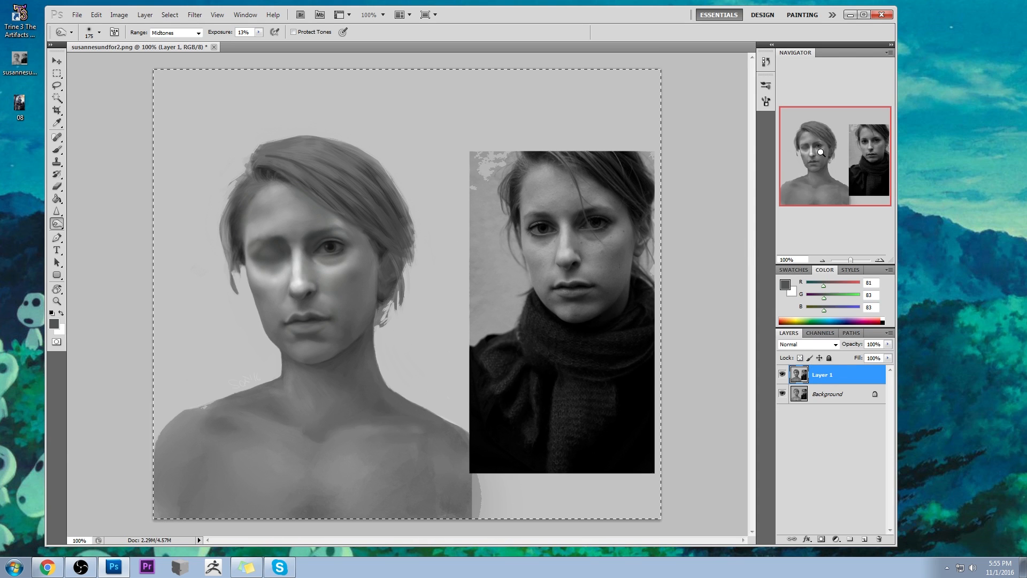
pyautogui.click(767, 62)
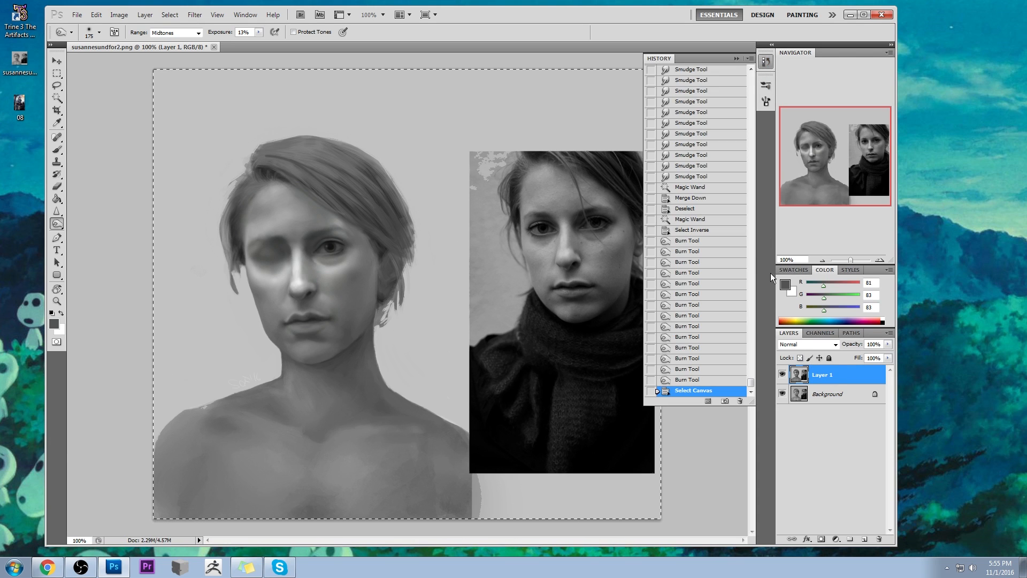
pyautogui.moveTo(751, 385); pyautogui.dragTo(749, 74)
pyautogui.click(711, 74)
pyautogui.click(715, 86)
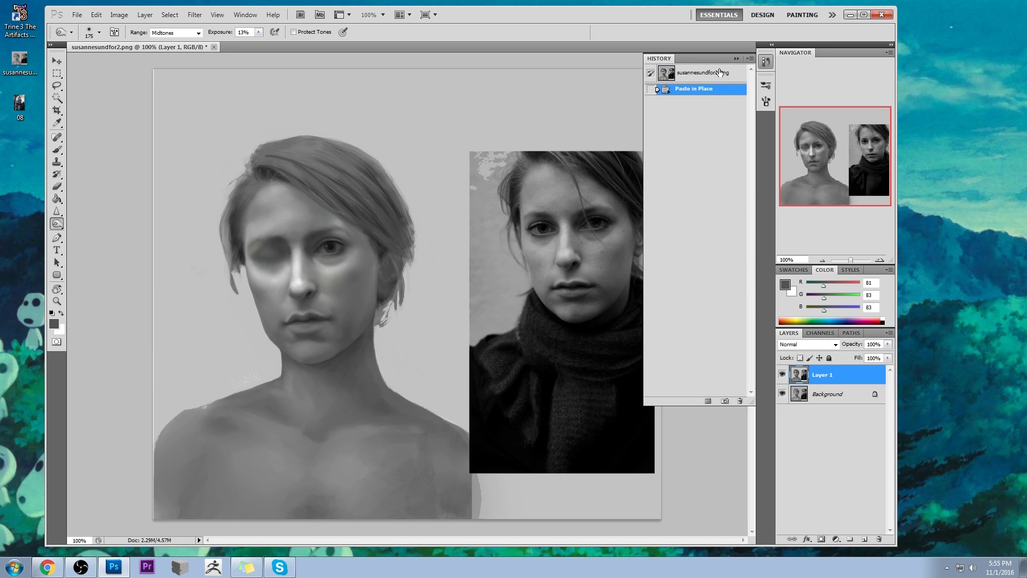
# - Close the history list and toggle Layer 1's visibility to compare the reworked portrait with the original
pyautogui.click(736, 58)
pyautogui.click(781, 377)
pyautogui.click(781, 377)
pyautogui.click(782, 375)
pyautogui.click(782, 376)
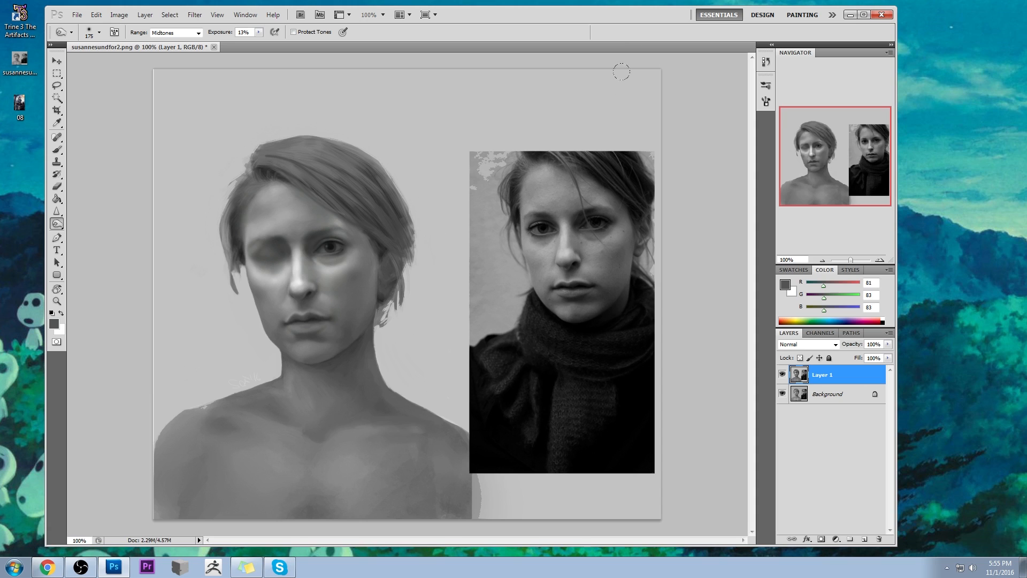
pyautogui.click(961, 66)
pyautogui.press('[')
pyautogui.press('[')
pyautogui.press('[')
pyautogui.press('[')
pyautogui.hotkey('alt', 'Tab')
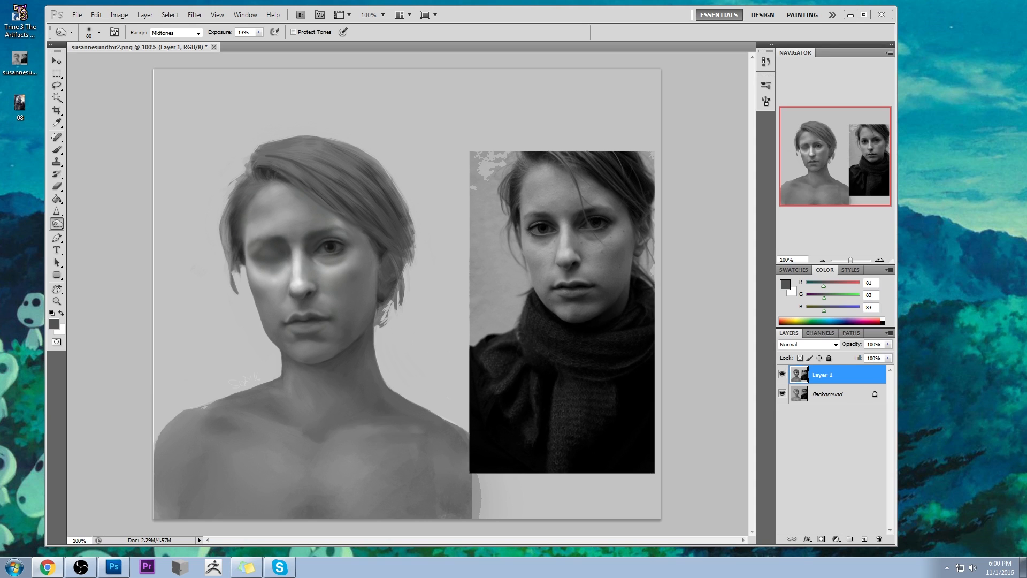
pyautogui.click(691, 130)
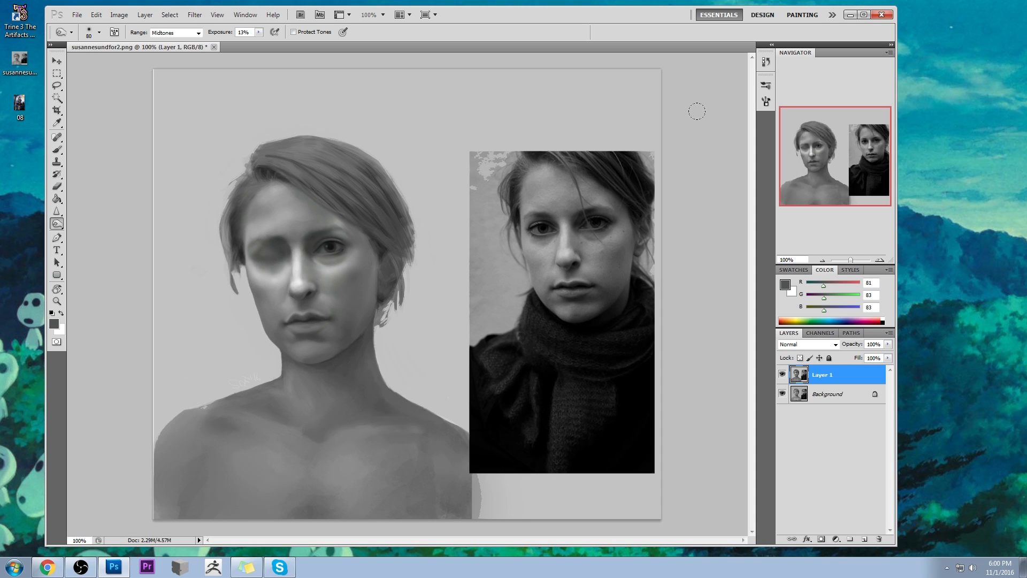
# - Hide and show Layer 1 again to review the repainted eyes, nose and shading against the original portrait
pyautogui.click(782, 375)
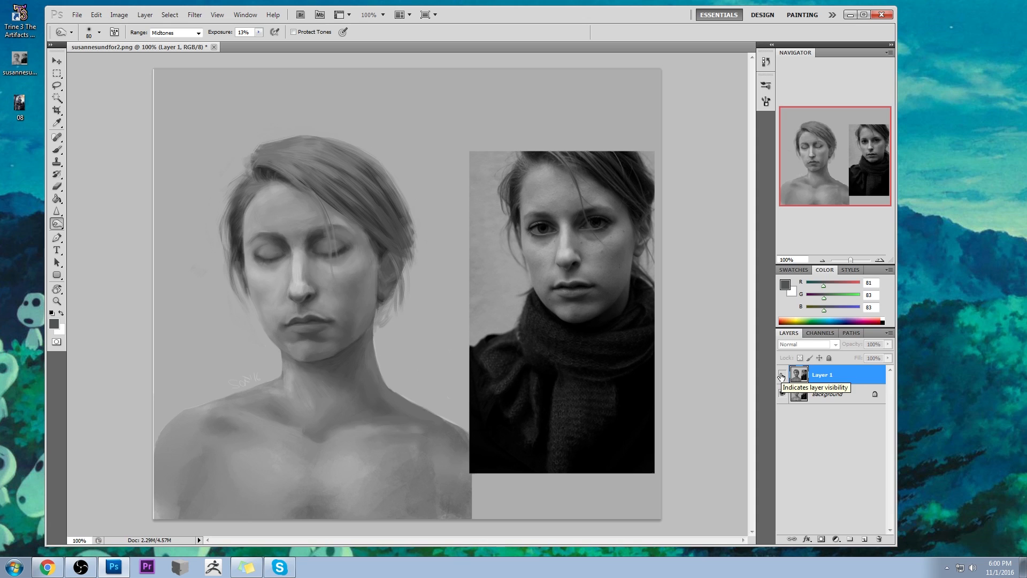
pyautogui.click(782, 374)
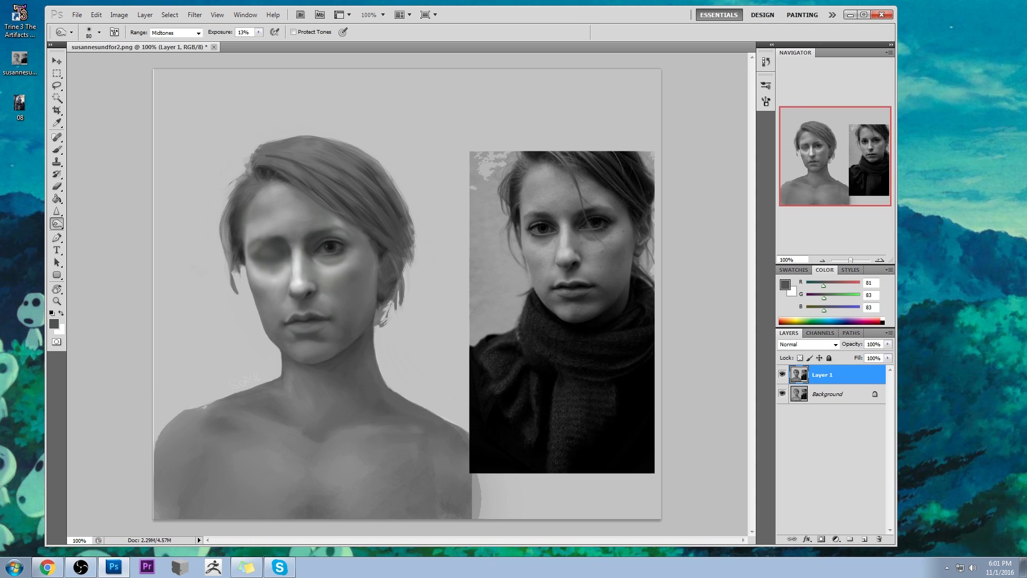
pyautogui.hotkey('alt', 'Tab')
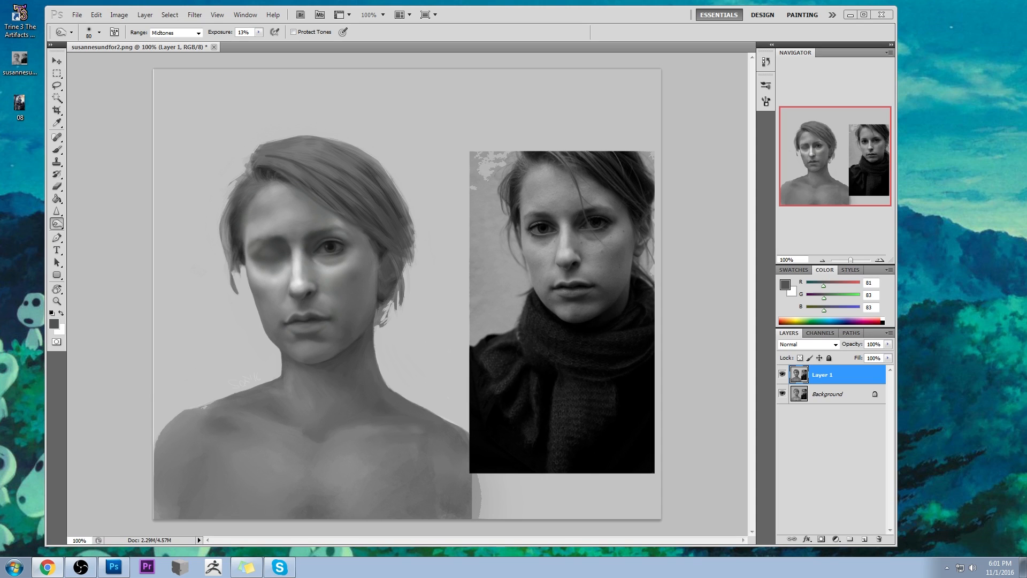
pyautogui.click(724, 132)
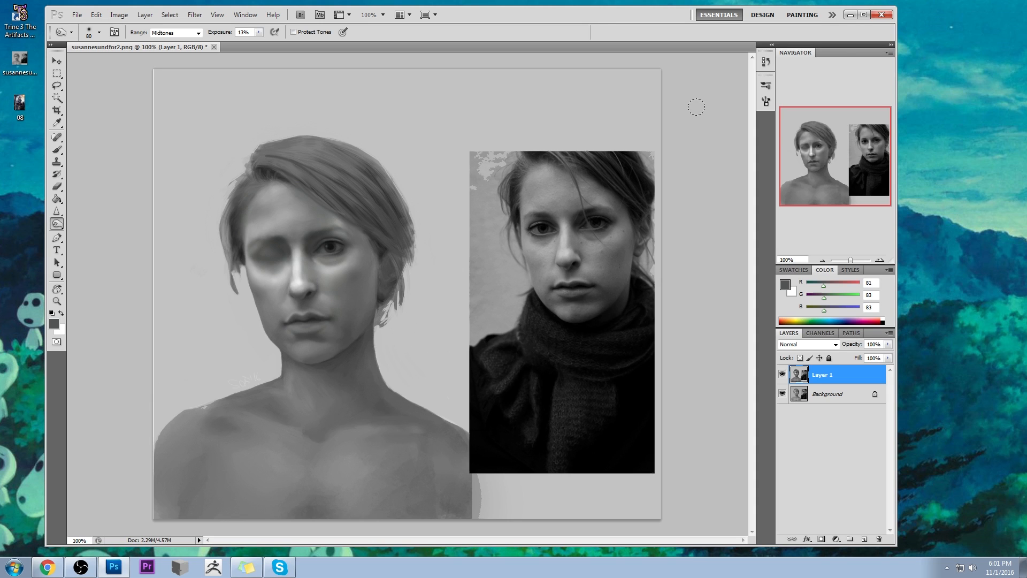
pyautogui.hotkey('alt', 'Tab')
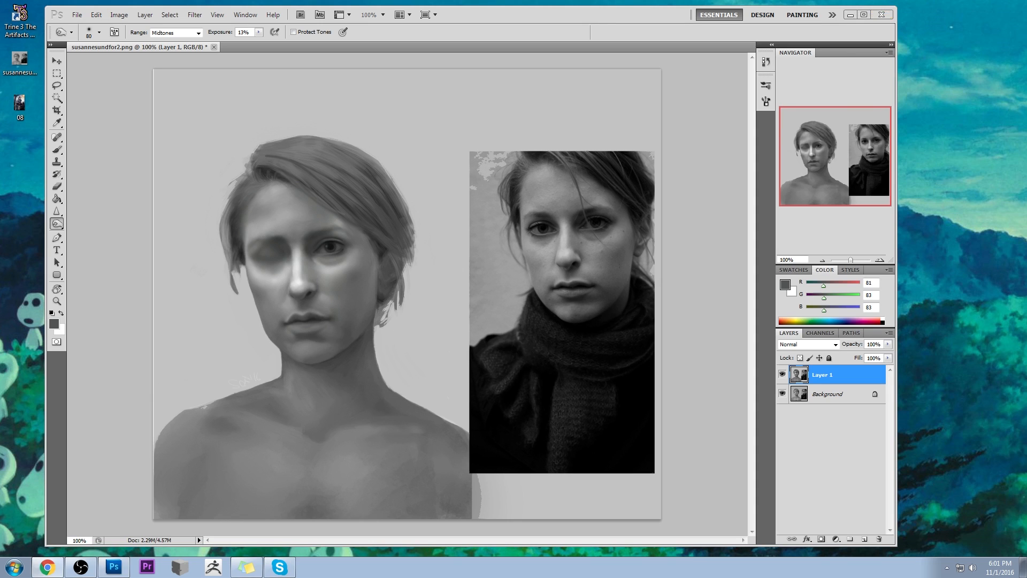